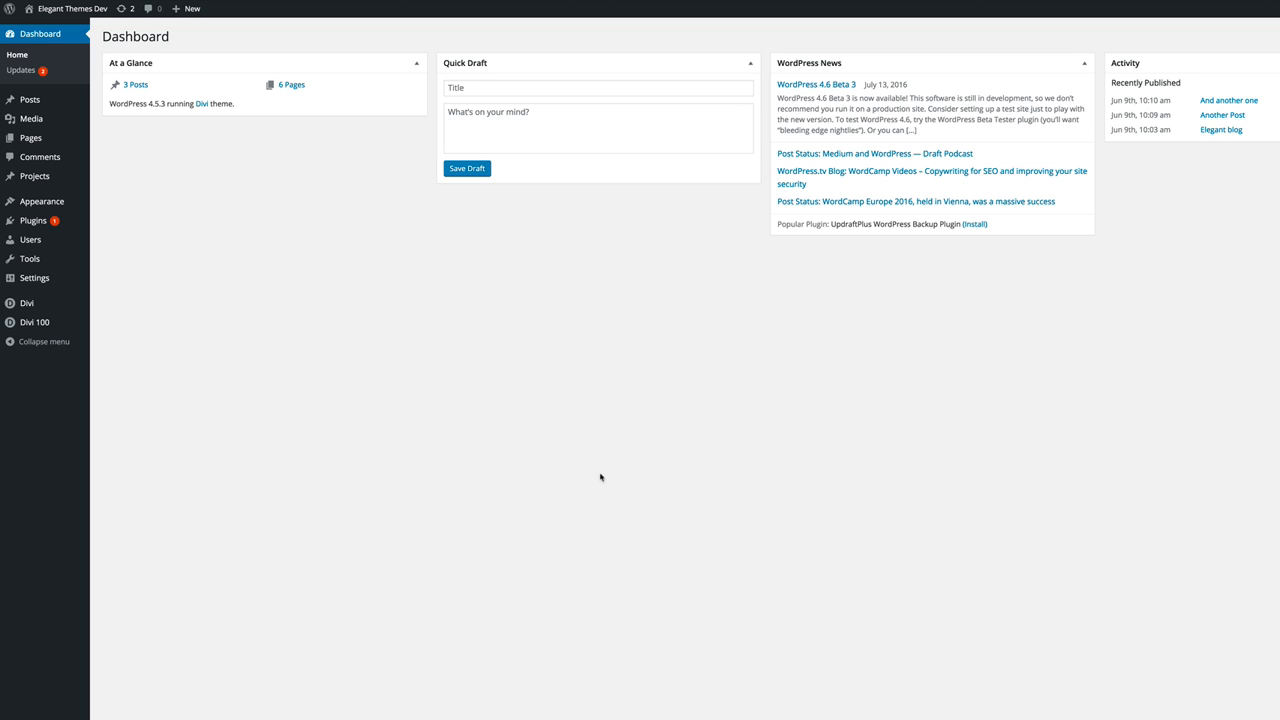
Step: Open the Primary Menu Bar settings under Header & Navigation in Divi's Theme Customizer and inspect the Text Color option
{"action": "mouse_move", "coordinate": [32, 307]}
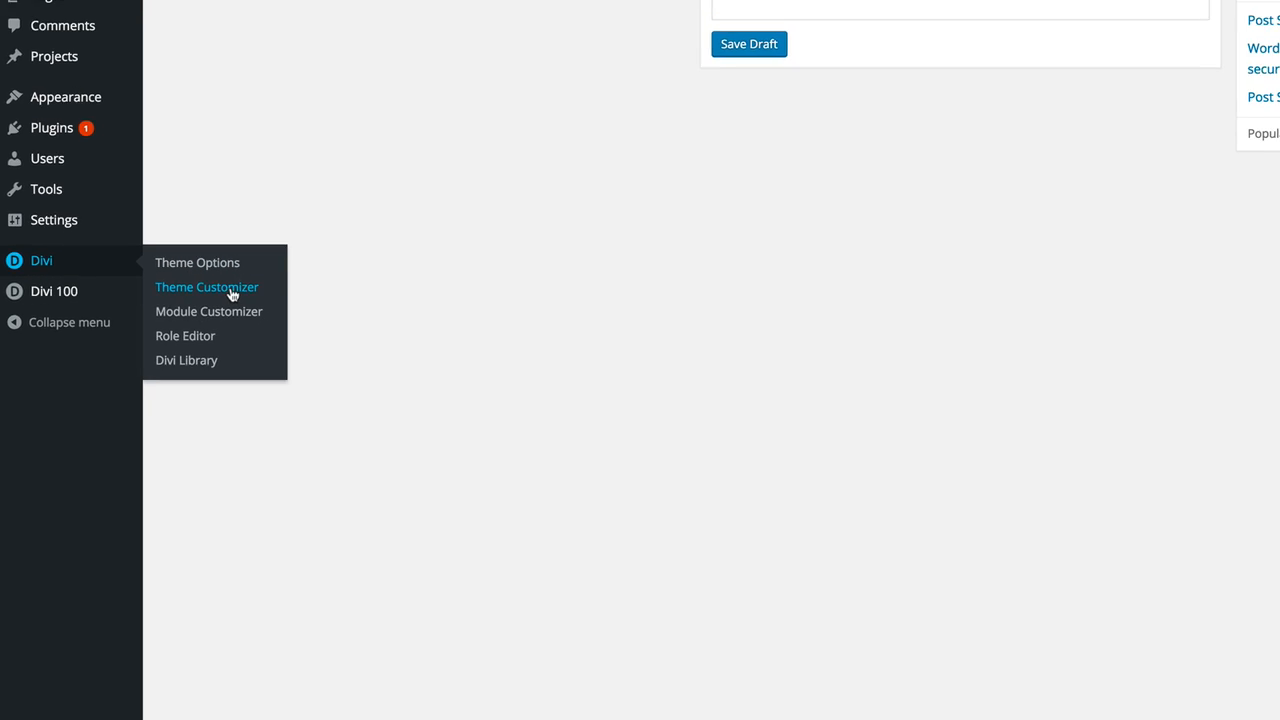
{"action": "left_click", "coordinate": [236, 287]}
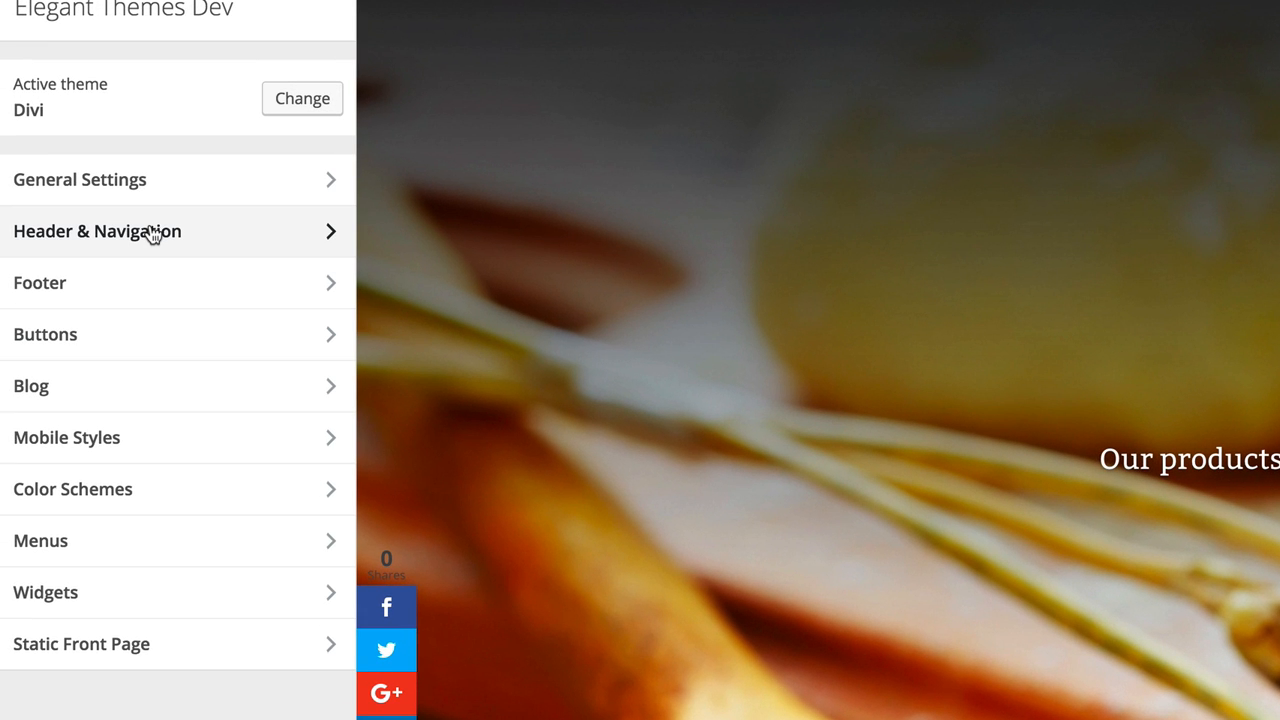
{"action": "left_click", "coordinate": [150, 235]}
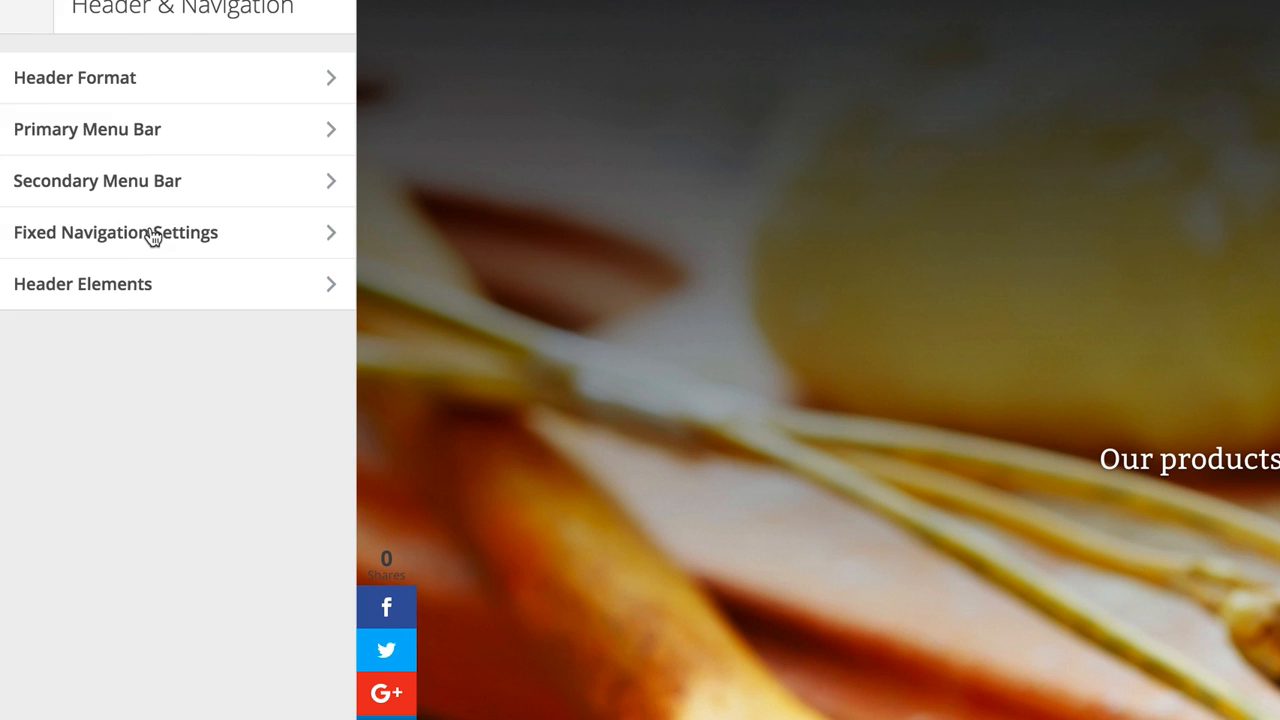
{"action": "left_click", "coordinate": [140, 139]}
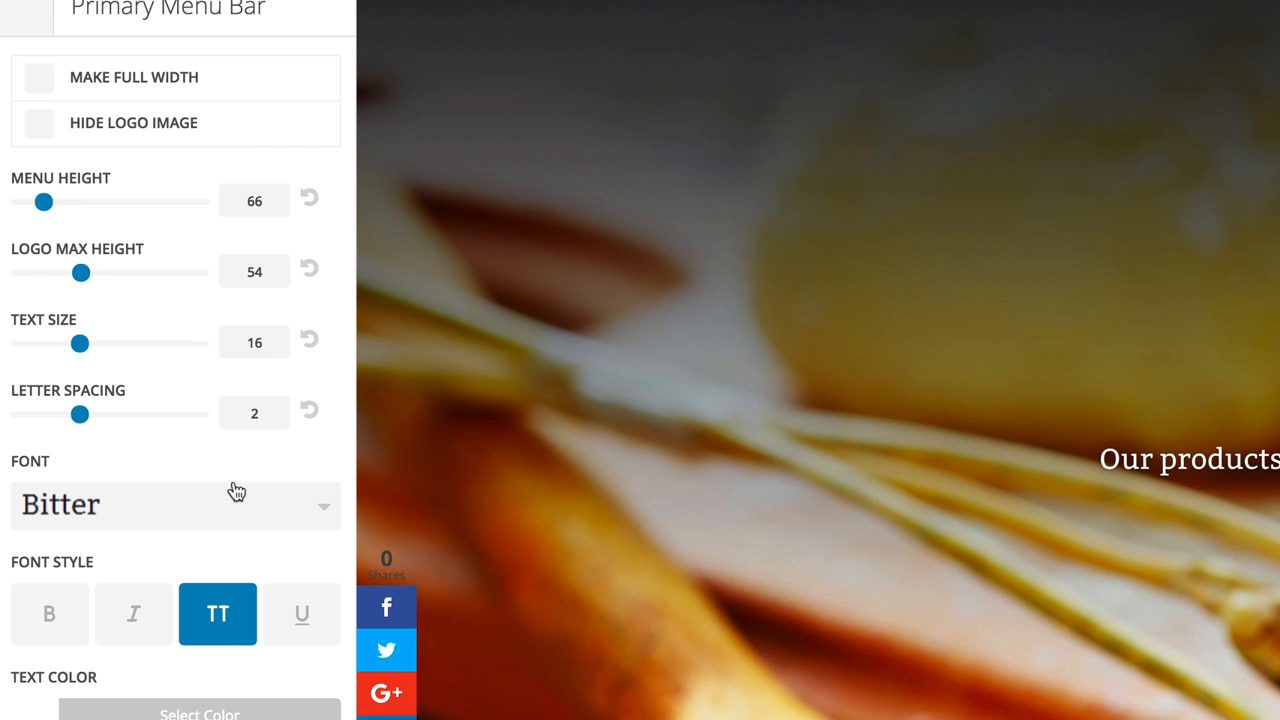
{"action": "scroll", "coordinate": [40, 560], "scroll_direction": "down", "scroll_amount": 5}
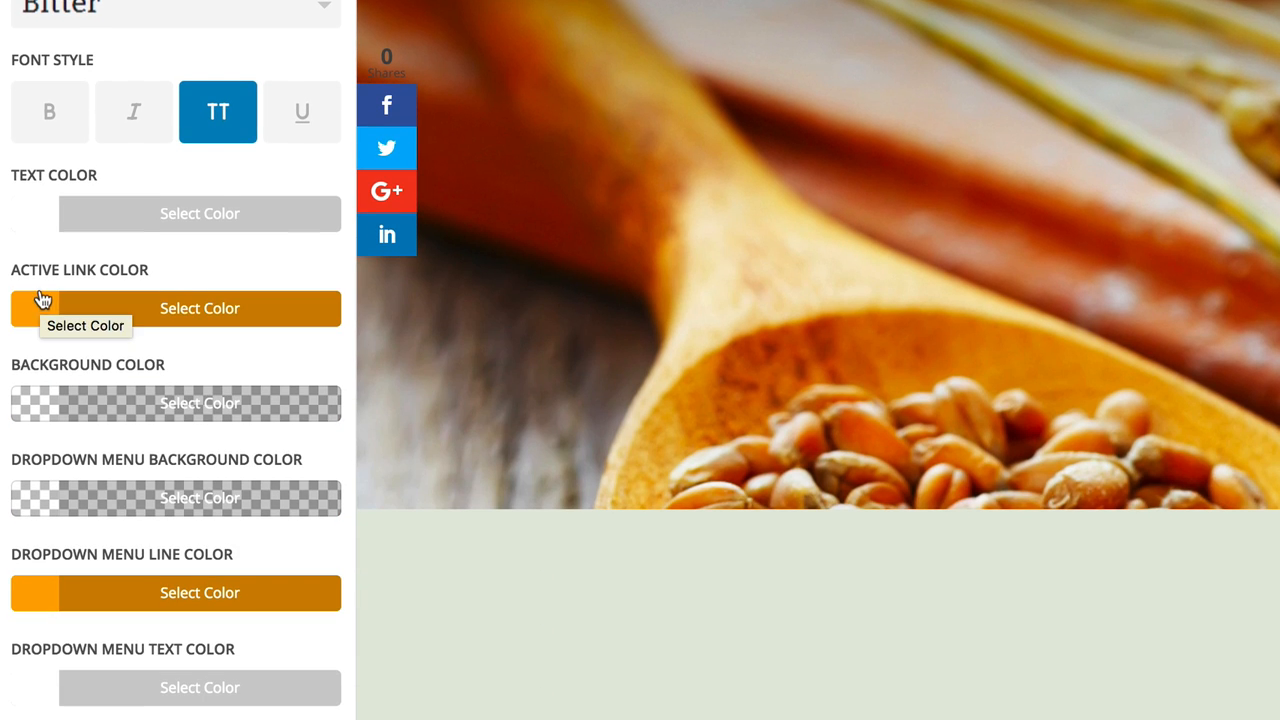
{"action": "left_click", "coordinate": [43, 218]}
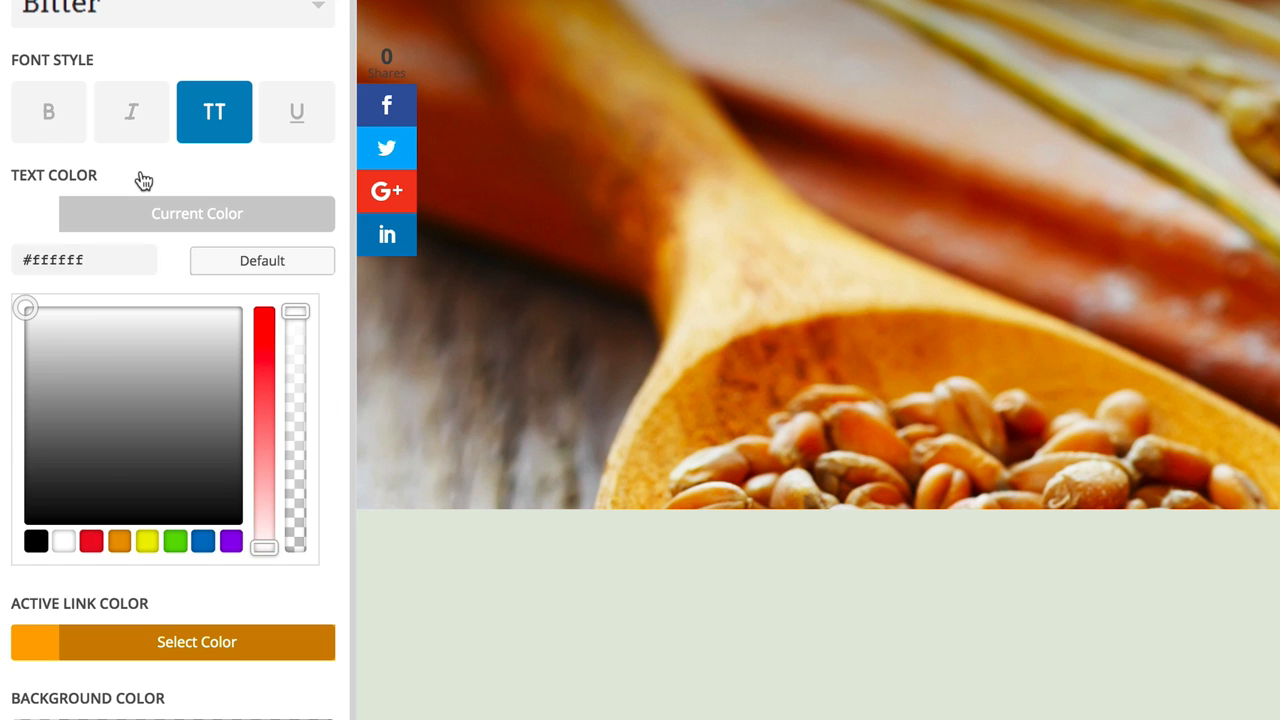
{"action": "left_click", "coordinate": [143, 178]}
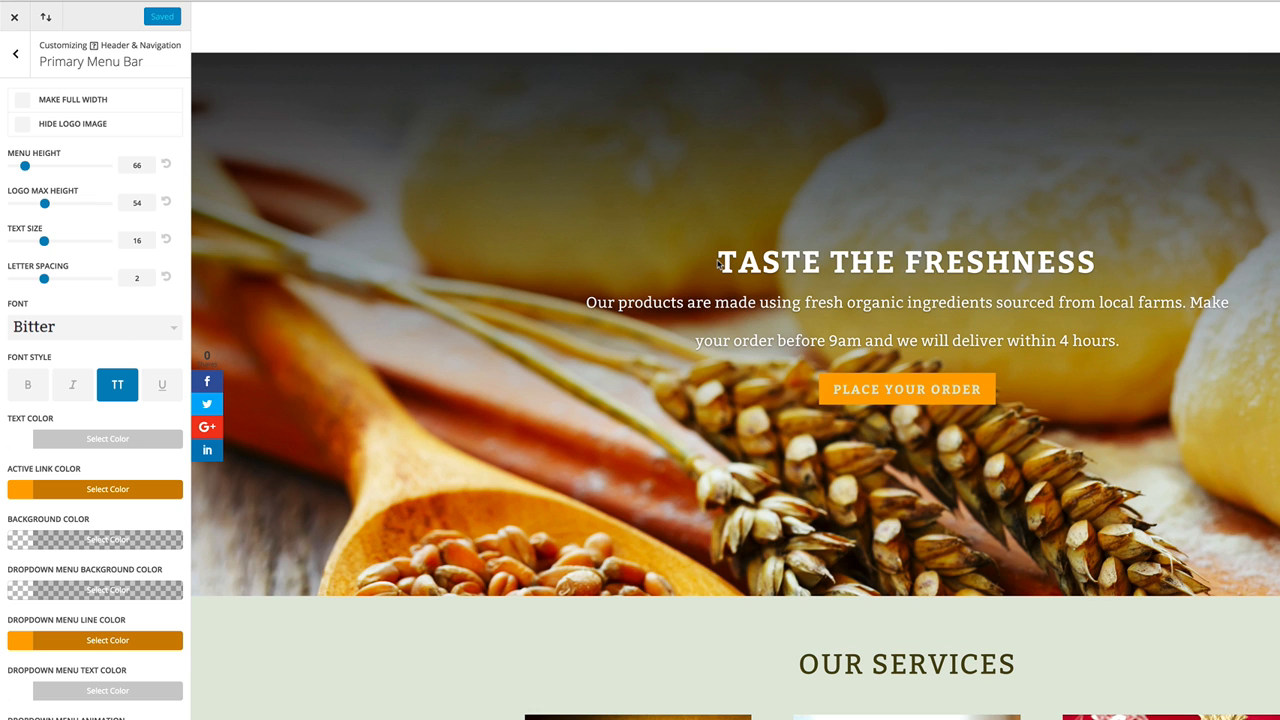
Step: Examine the slide heading, slide text and Fresh Bread description in the site preview, highlighting each text in turn
{"action": "left_click_drag", "start_coordinate": [718, 262], "coordinate": [1101, 264]}
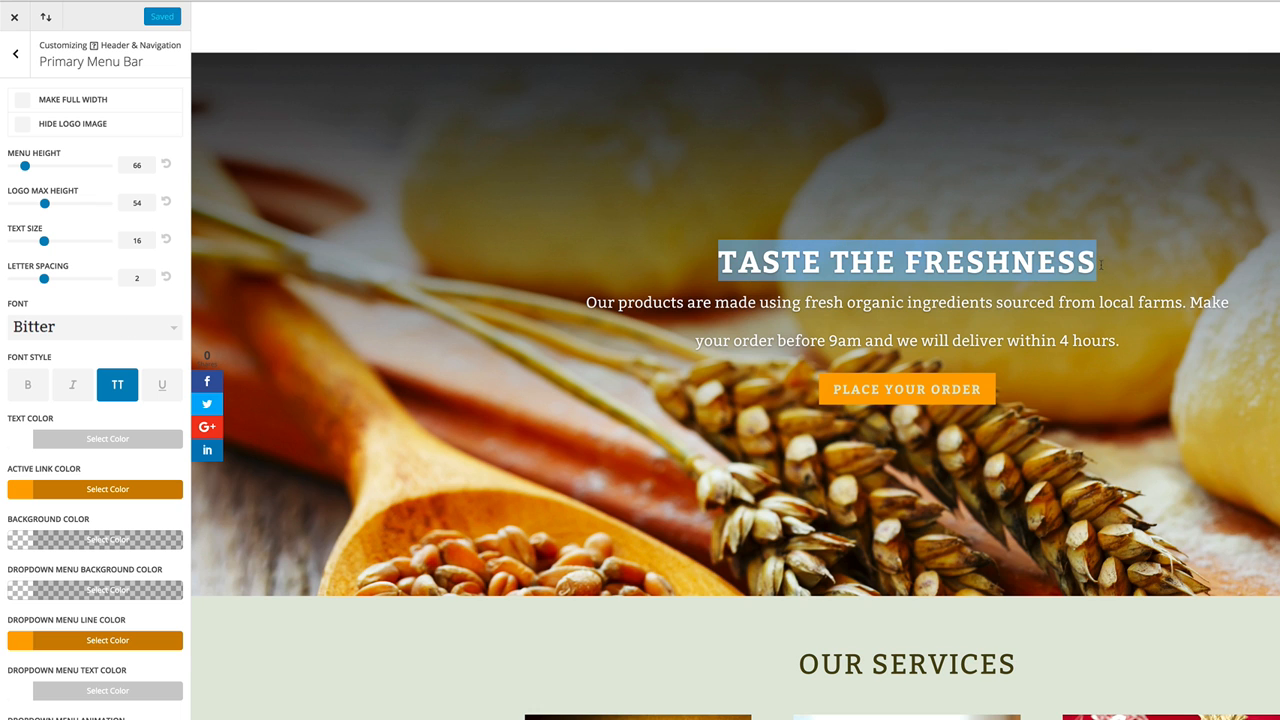
{"action": "left_click_drag", "start_coordinate": [687, 302], "coordinate": [1026, 316]}
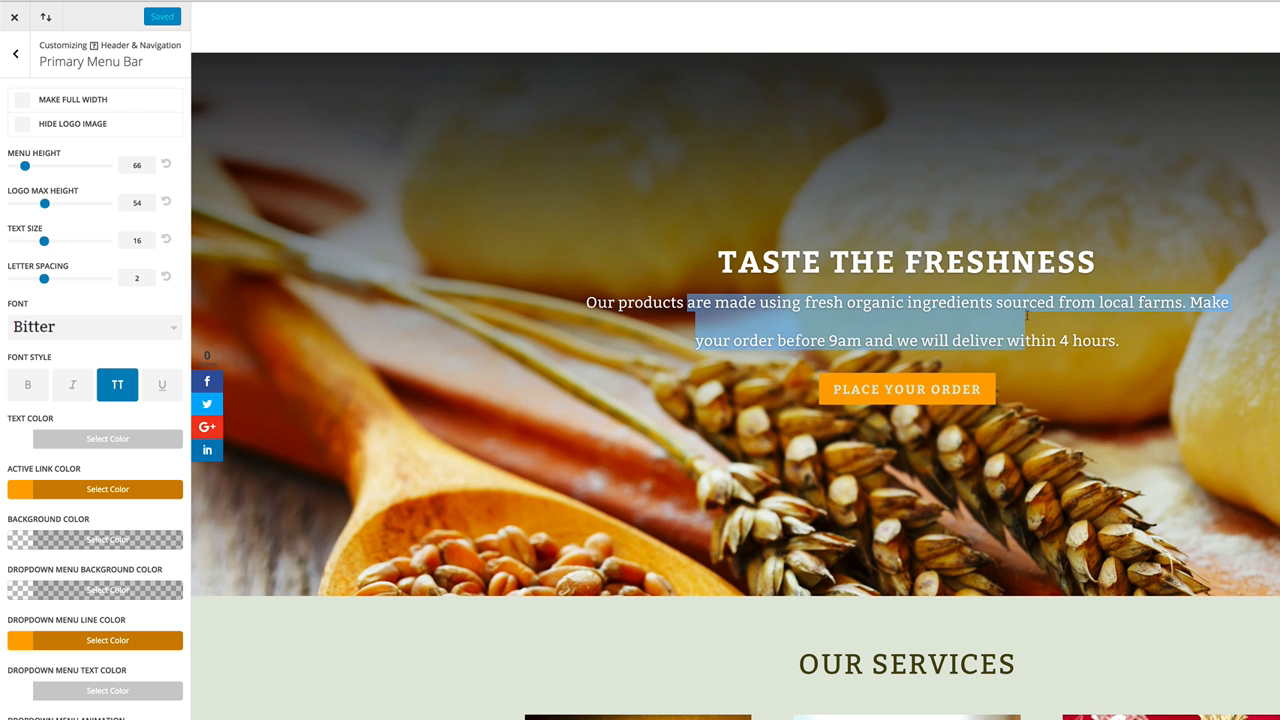
{"action": "scroll", "coordinate": [757, 473], "scroll_direction": "down", "scroll_amount": 1}
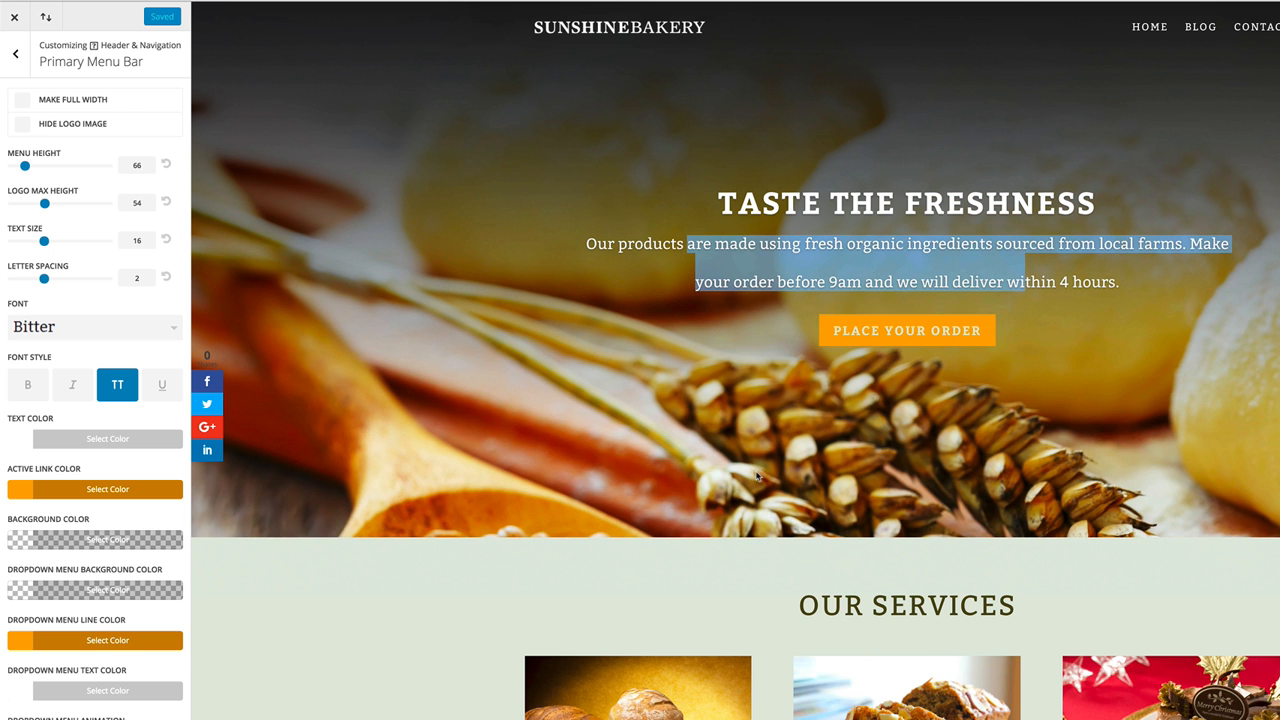
{"action": "scroll", "coordinate": [757, 476], "scroll_direction": "down", "scroll_amount": 1}
{"action": "scroll", "coordinate": [757, 476], "scroll_direction": "down", "scroll_amount": 4}
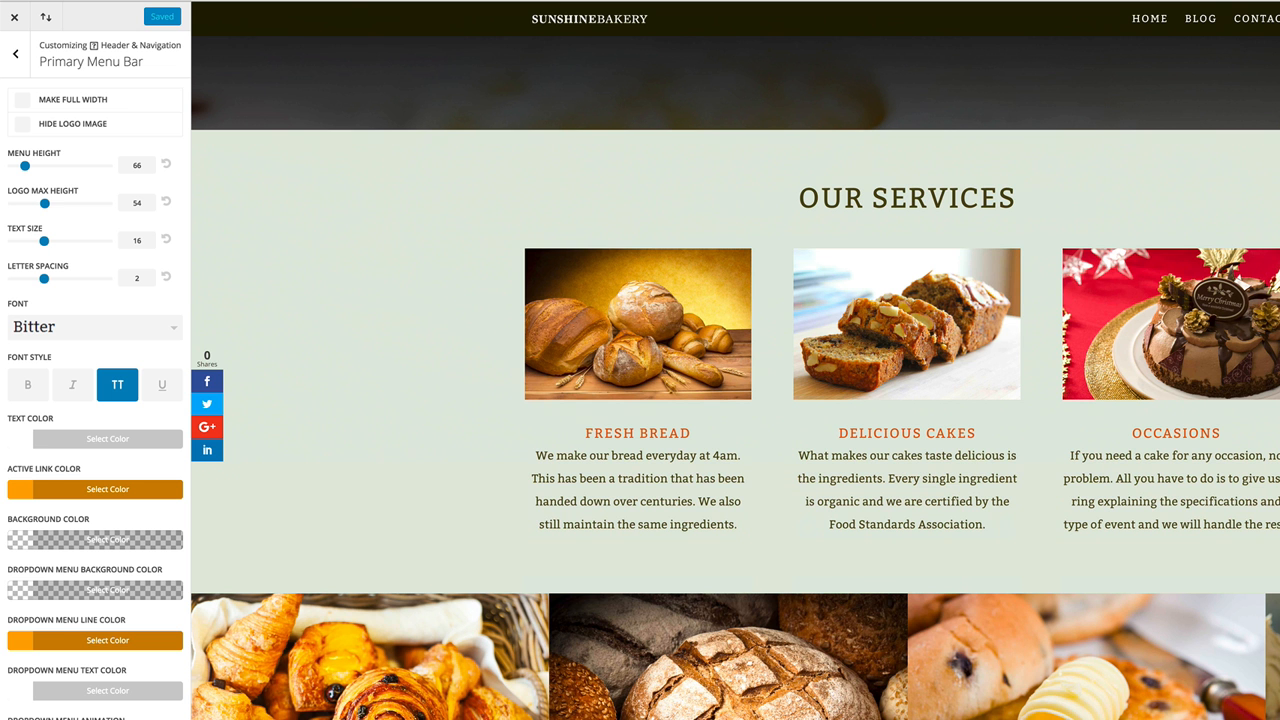
{"action": "left_click_drag", "start_coordinate": [536, 455], "coordinate": [758, 532]}
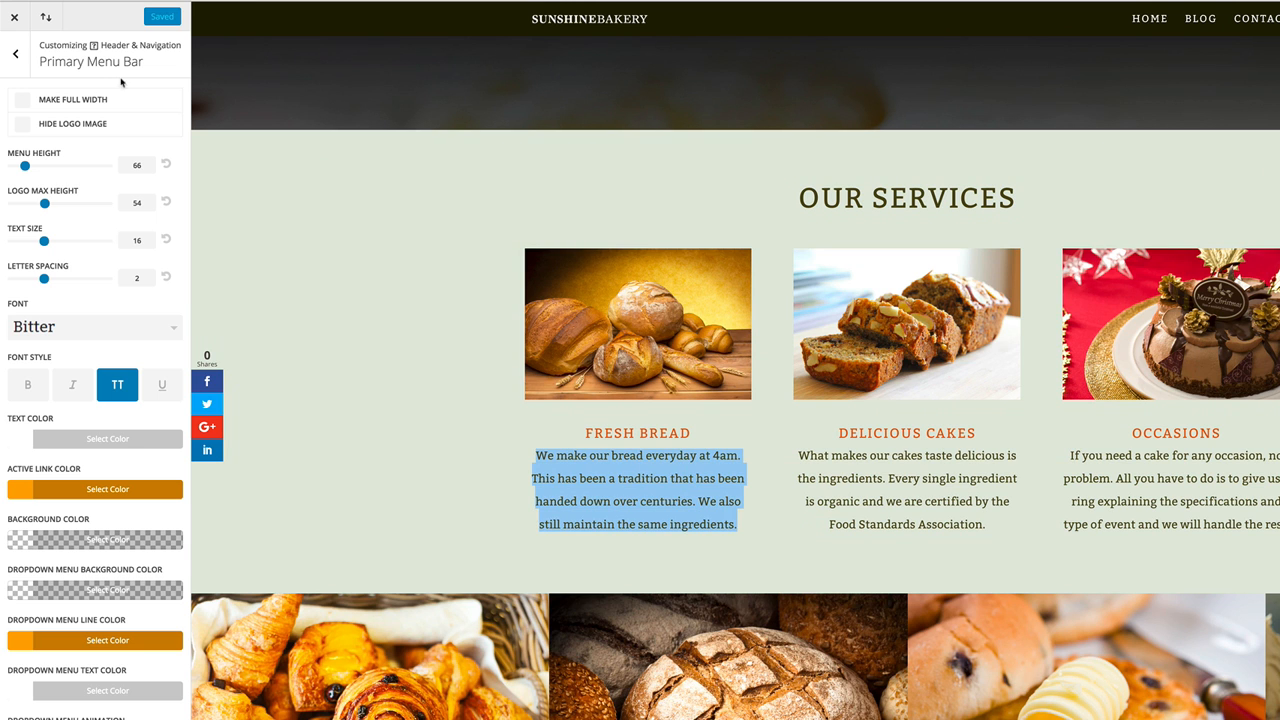
Step: Leave the Header & Navigation settings and open the Typography settings under General Settings
{"action": "left_click", "coordinate": [16, 55]}
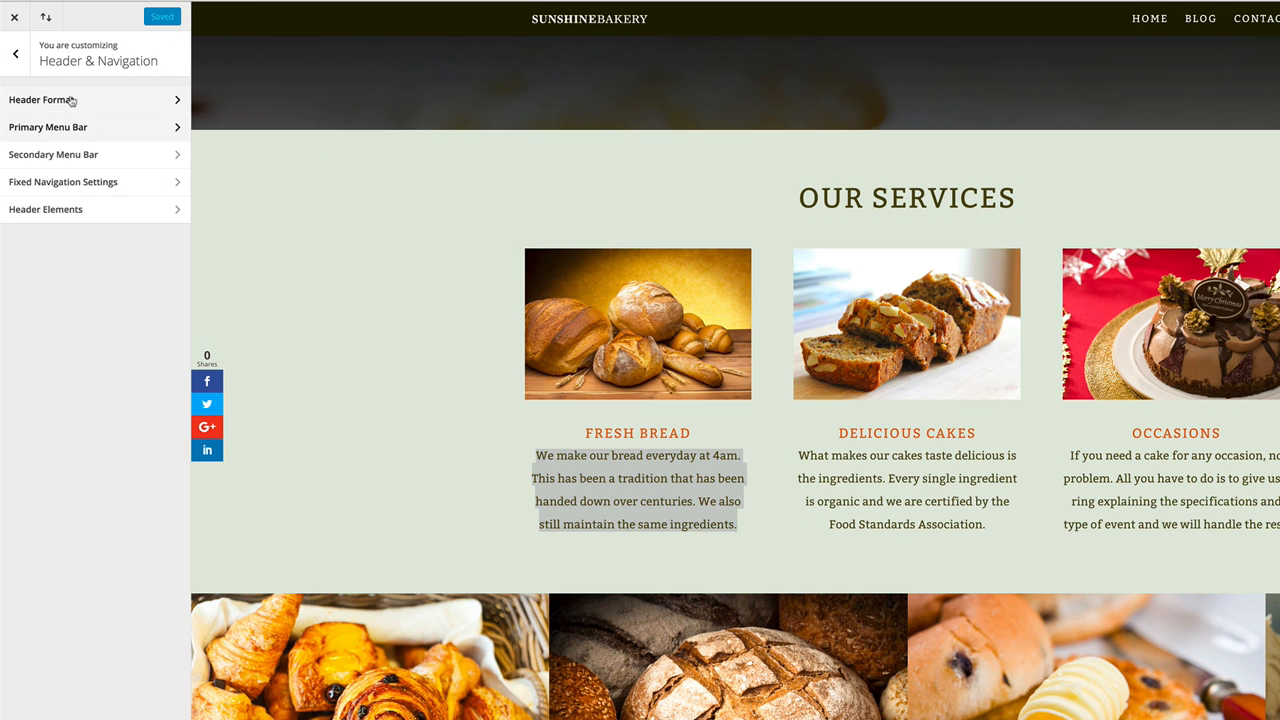
{"action": "left_click", "coordinate": [16, 55]}
{"action": "left_click", "coordinate": [60, 155]}
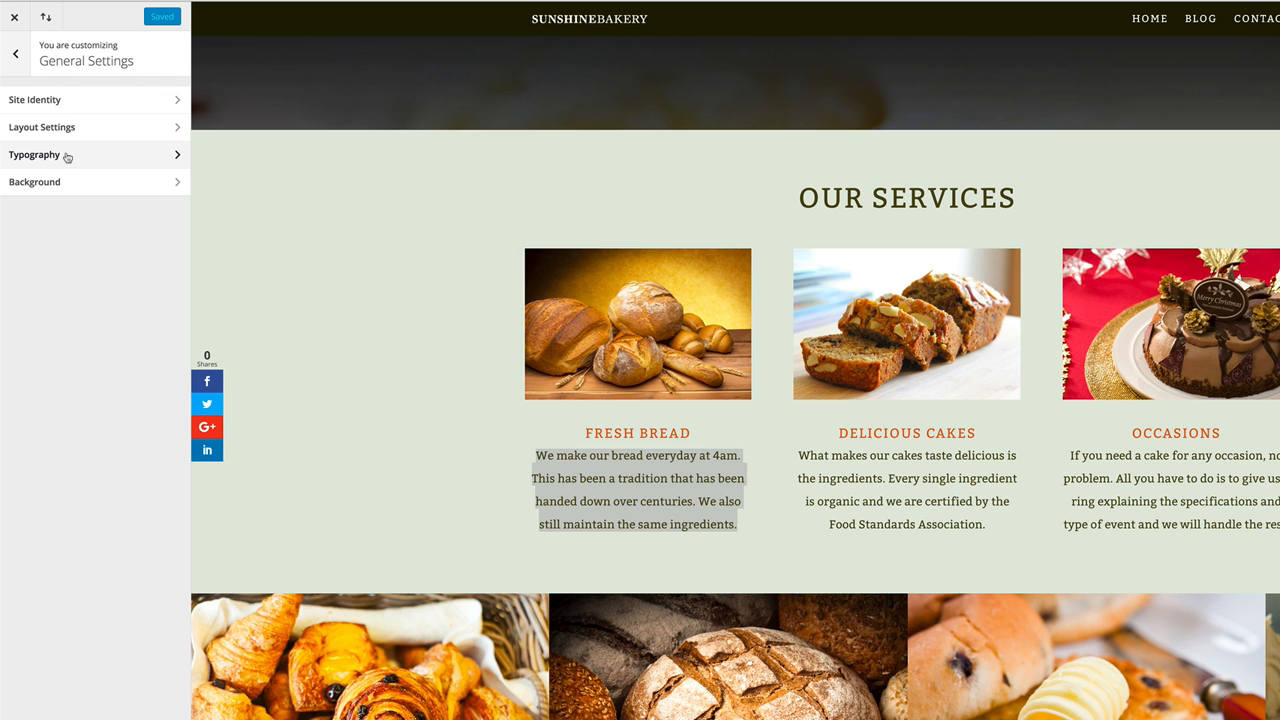
{"action": "left_click", "coordinate": [56, 157]}
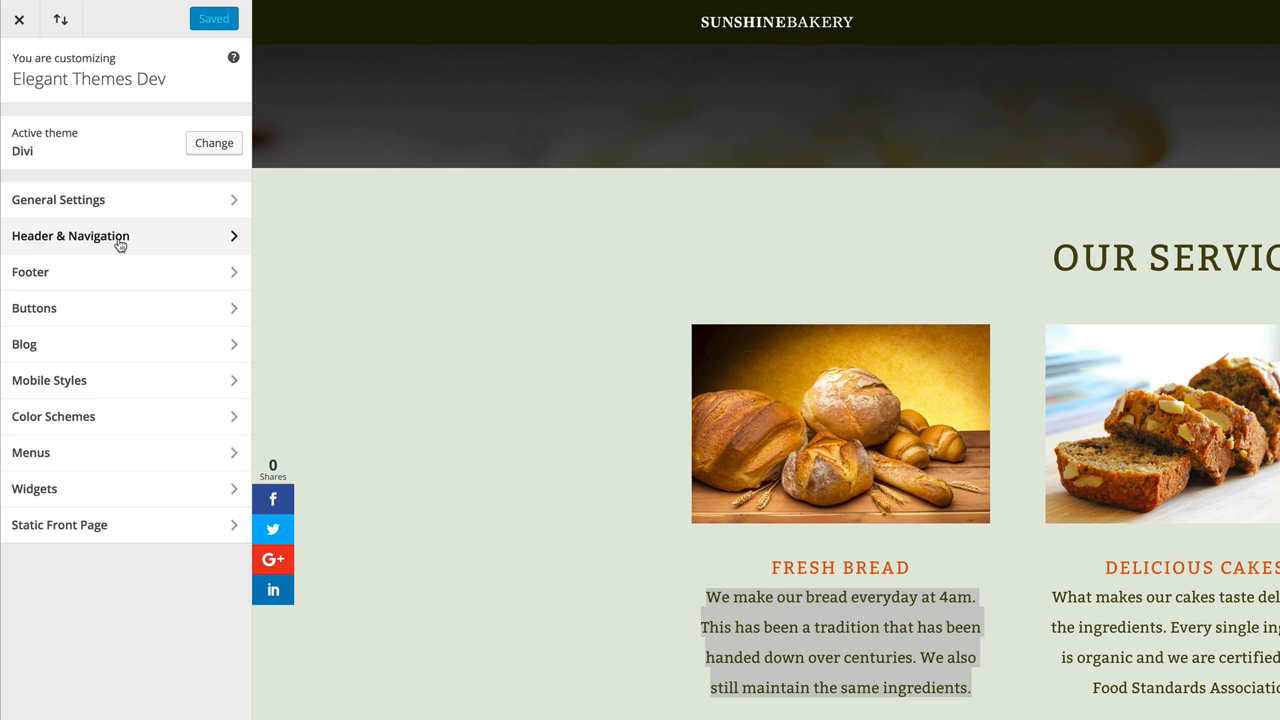
Step: Reopen the Primary Menu Bar settings under Header & Navigation and examine the header at the start of the page preview
{"action": "left_click", "coordinate": [120, 242]}
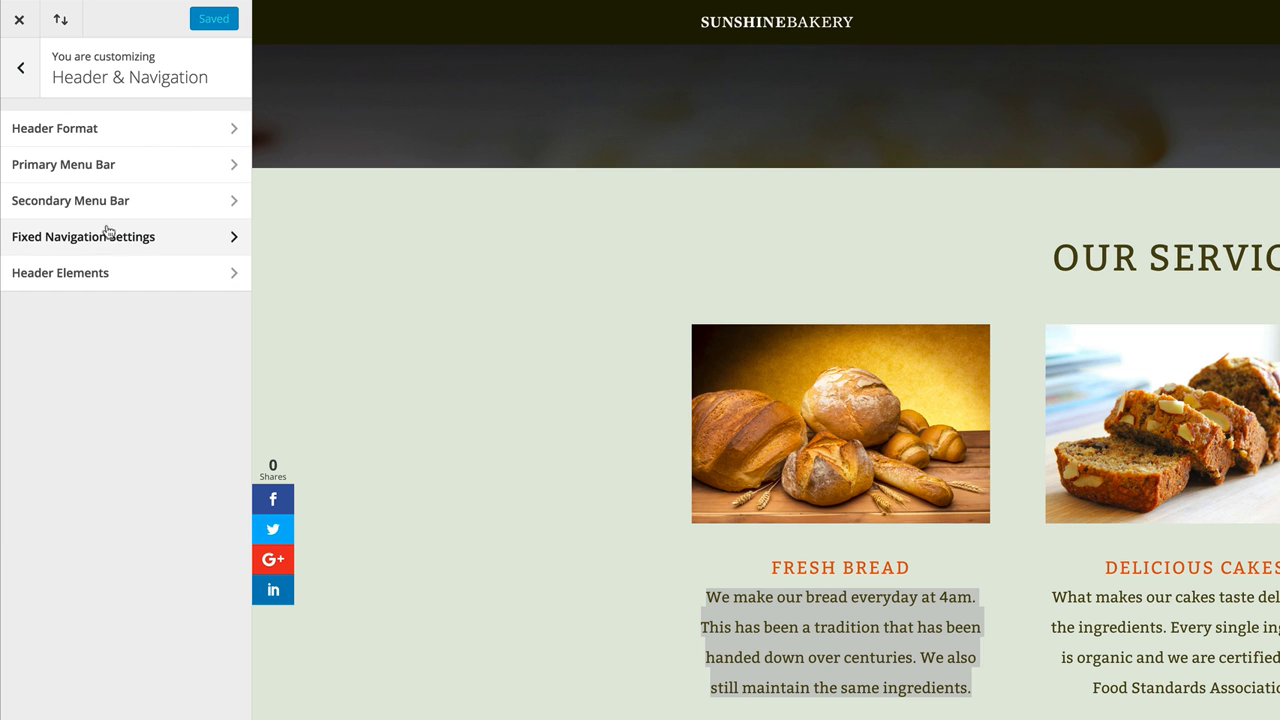
{"action": "left_click", "coordinate": [88, 166]}
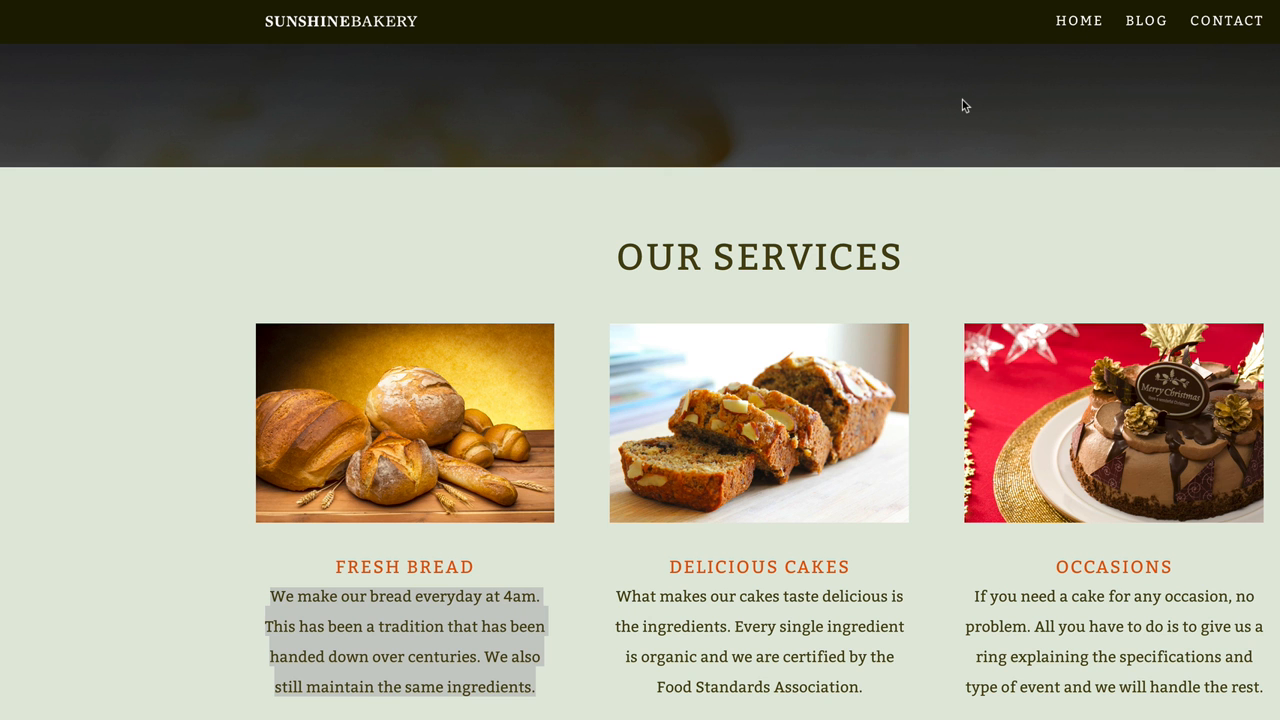
{"action": "scroll", "coordinate": [963, 100], "scroll_direction": "up", "scroll_amount": 5}
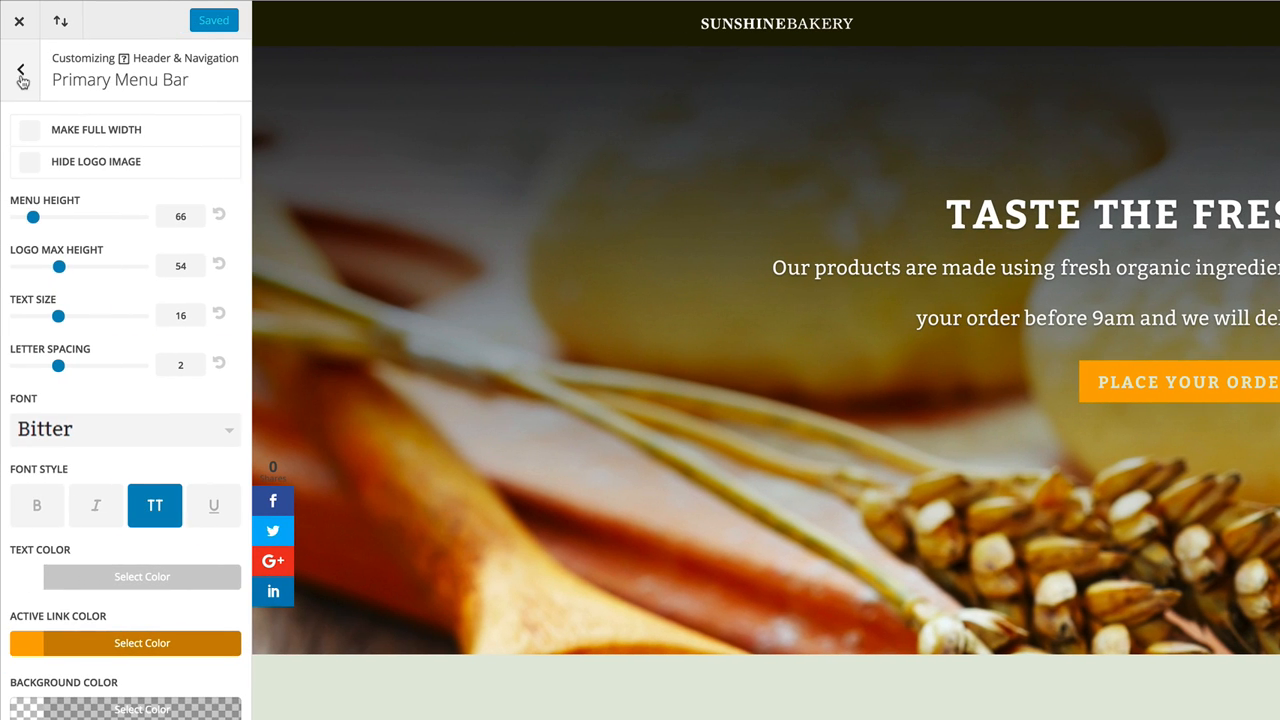
{"action": "left_click", "coordinate": [21, 75]}
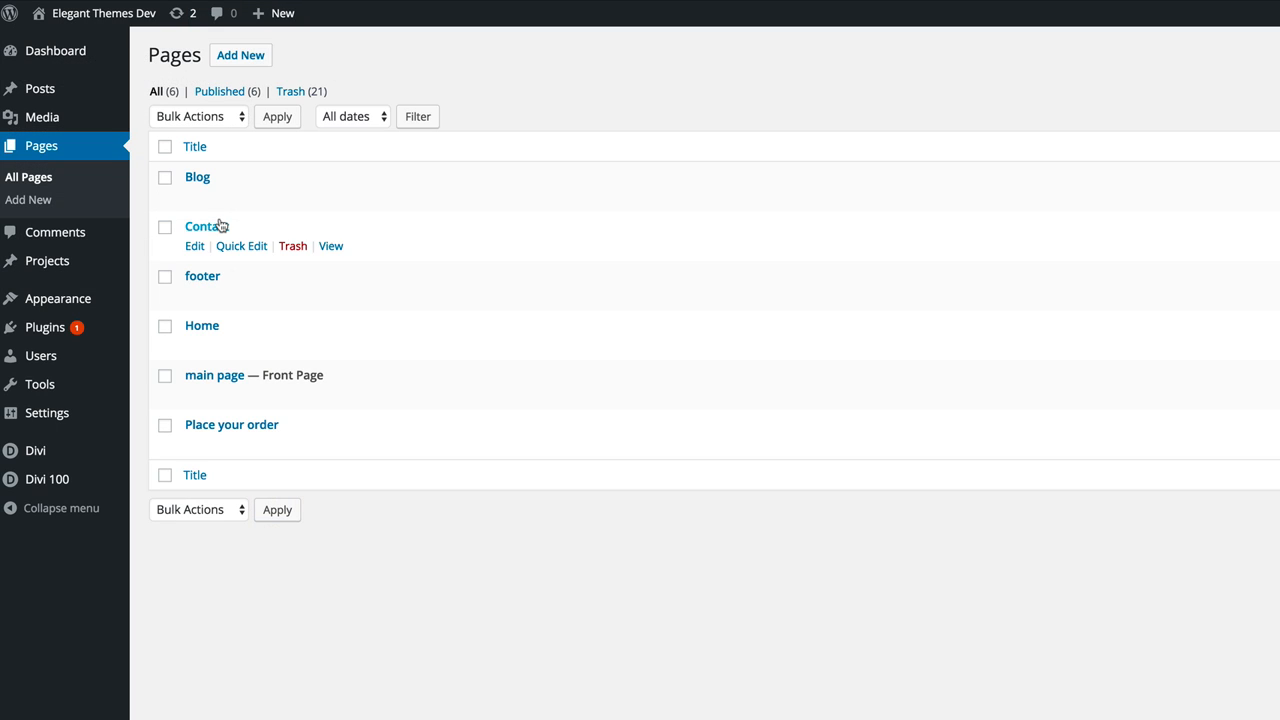
Step: Create a new page titled main2 with the Divi Builder and load the predefined Homepage Company layout into it
{"action": "left_click", "coordinate": [255, 56]}
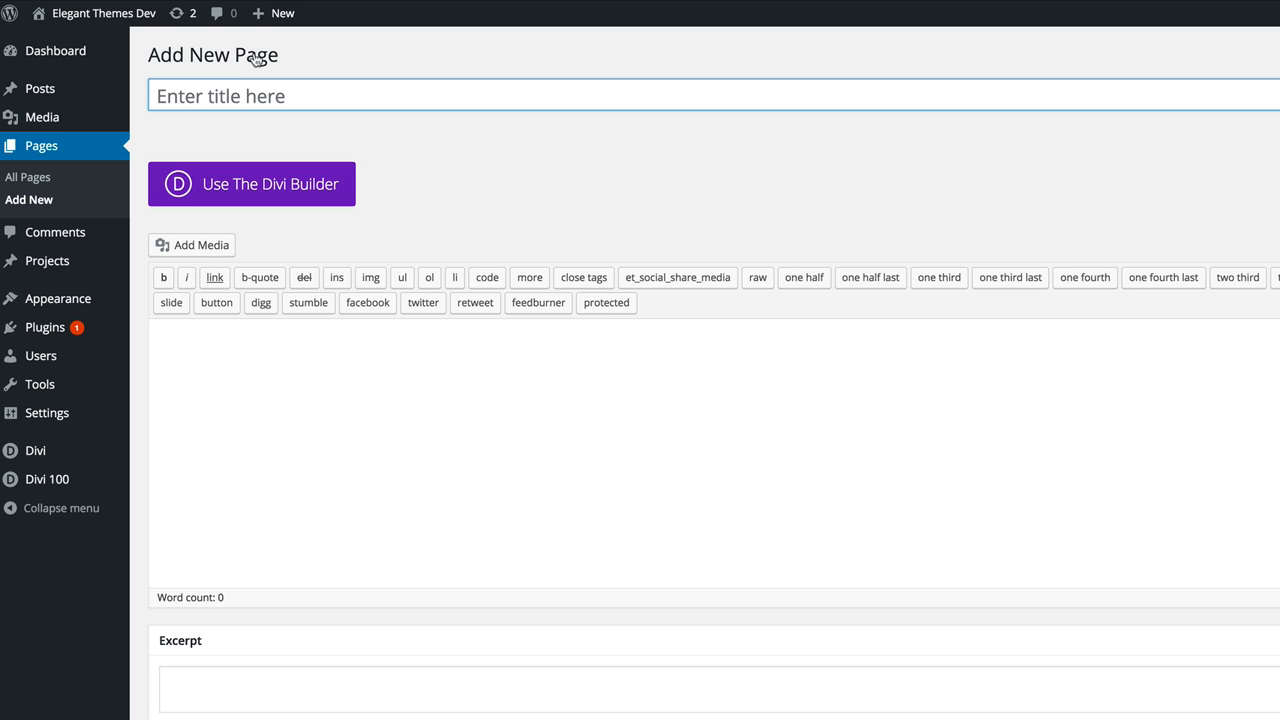
{"action": "type", "text": "main"}
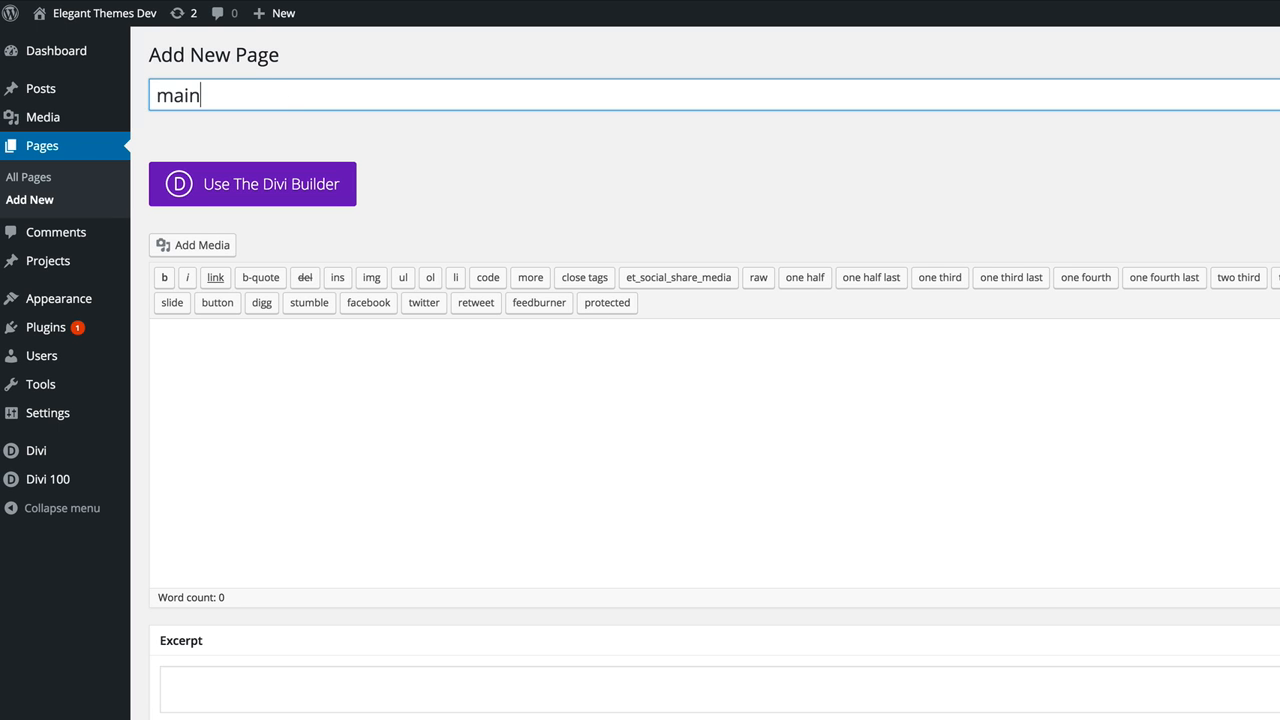
{"action": "type", "text": "2"}
{"action": "left_click", "coordinate": [254, 183]}
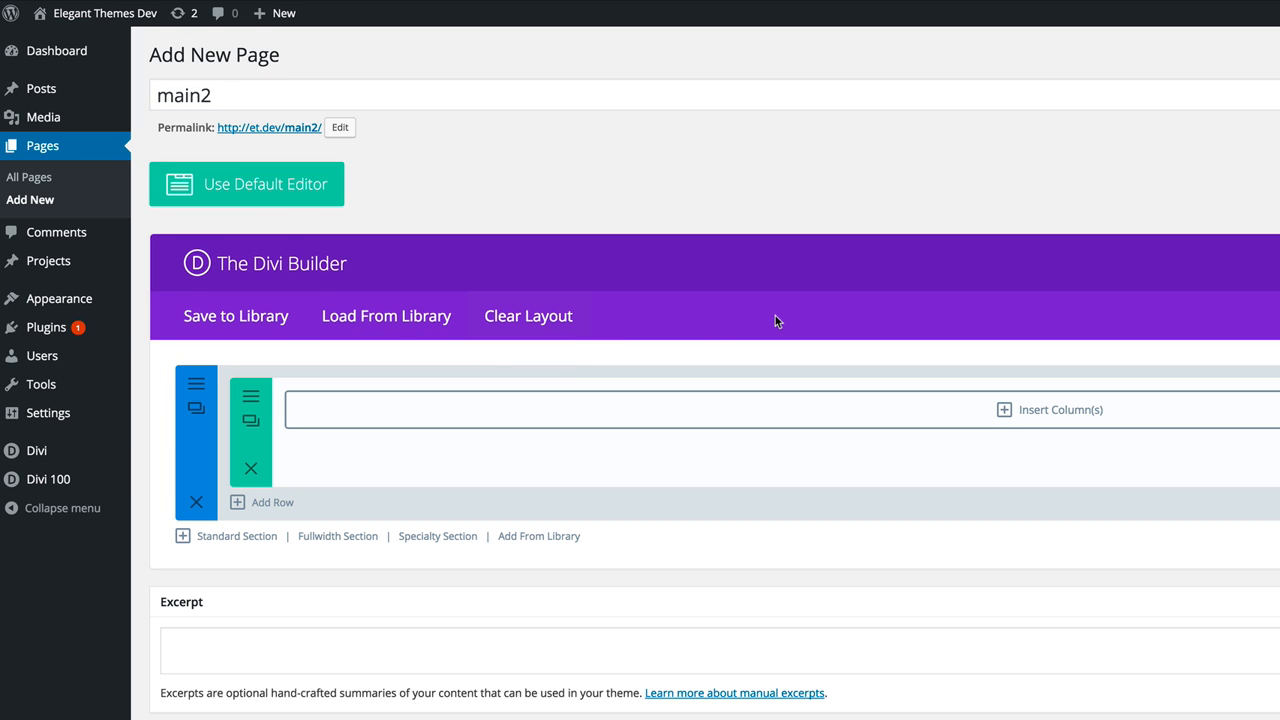
{"action": "left_click", "coordinate": [423, 318]}
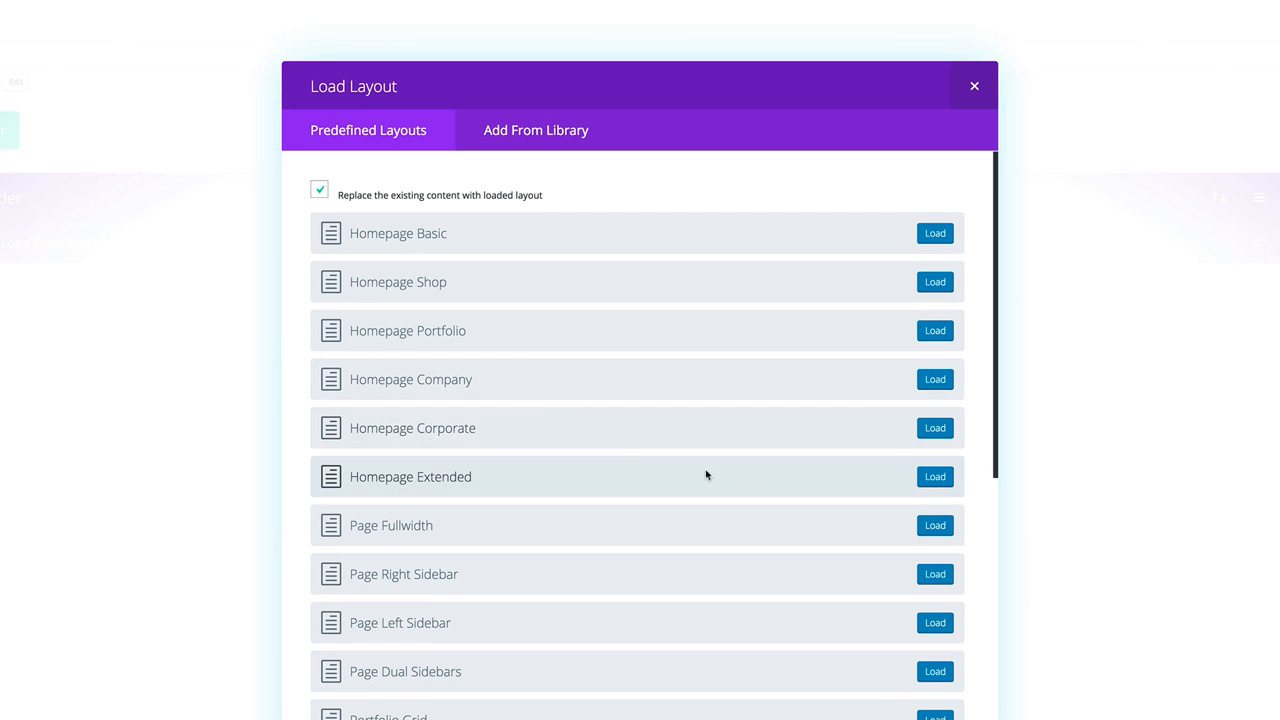
{"action": "left_click", "coordinate": [935, 388]}
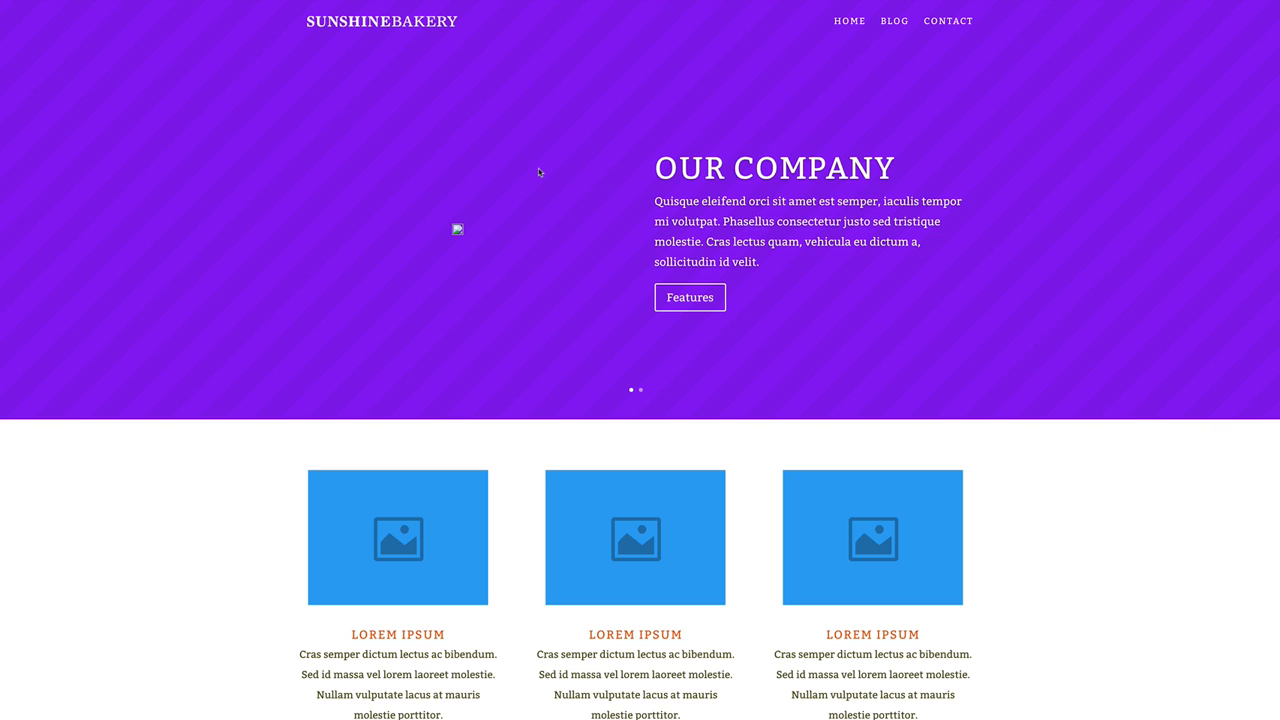
Step: Look through the page made from the Homepage Company layout and compare its sections with the finished bakery home page
{"action": "scroll", "coordinate": [710, 256], "scroll_direction": "down", "scroll_amount": 6}
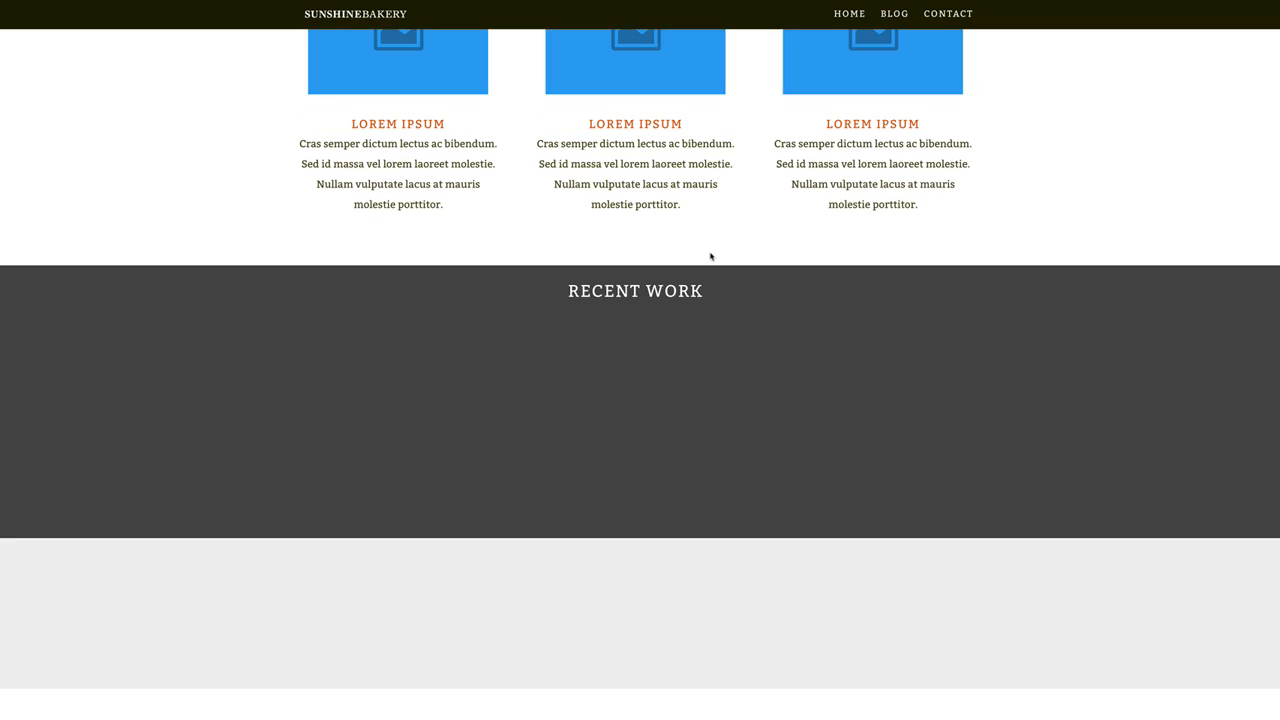
{"action": "scroll", "coordinate": [711, 257], "scroll_direction": "down", "scroll_amount": 8}
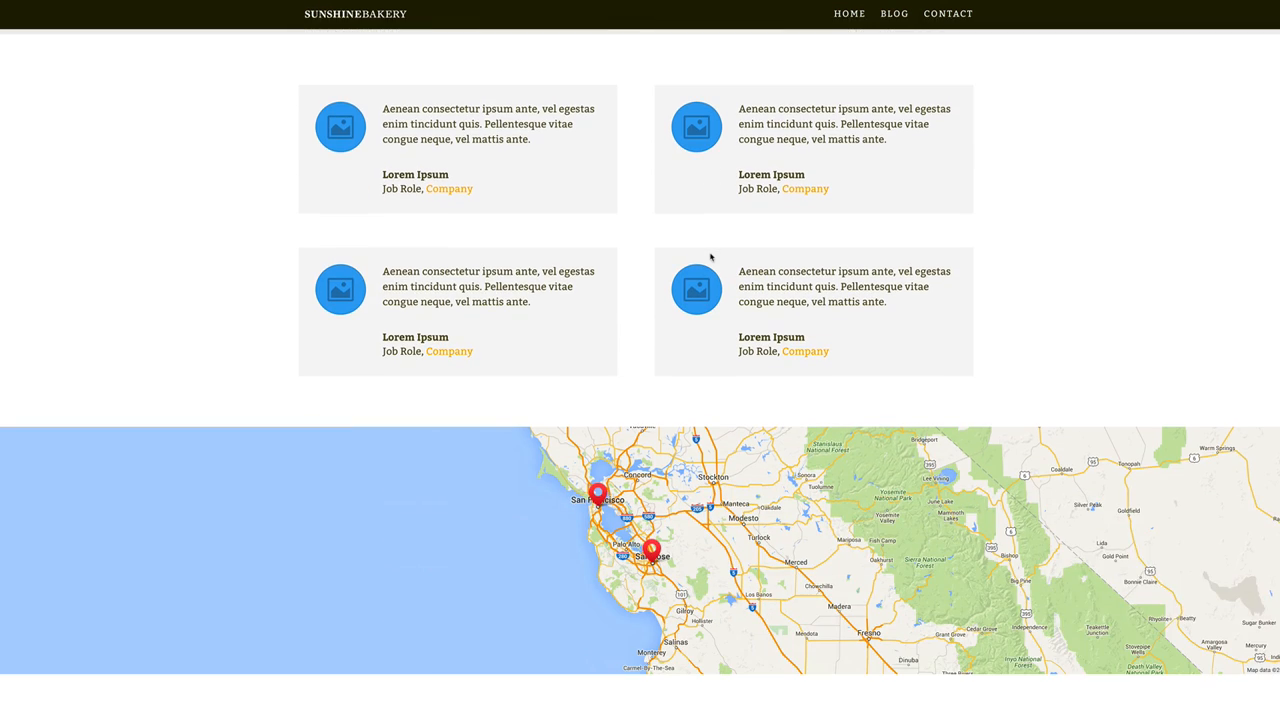
{"action": "scroll", "coordinate": [709, 254], "scroll_direction": "up", "scroll_amount": 2}
{"action": "scroll", "coordinate": [1066, 163], "scroll_direction": "up", "scroll_amount": 8}
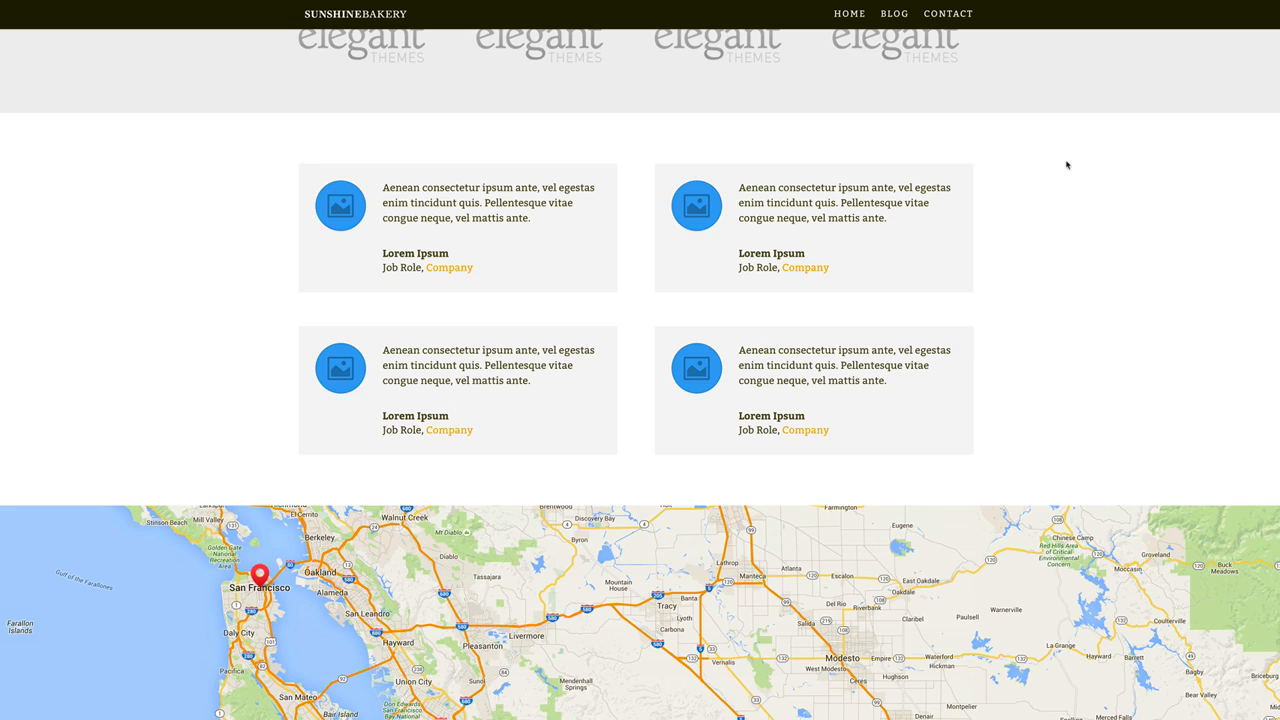
{"action": "scroll", "coordinate": [1050, 166], "scroll_direction": "up", "scroll_amount": 5}
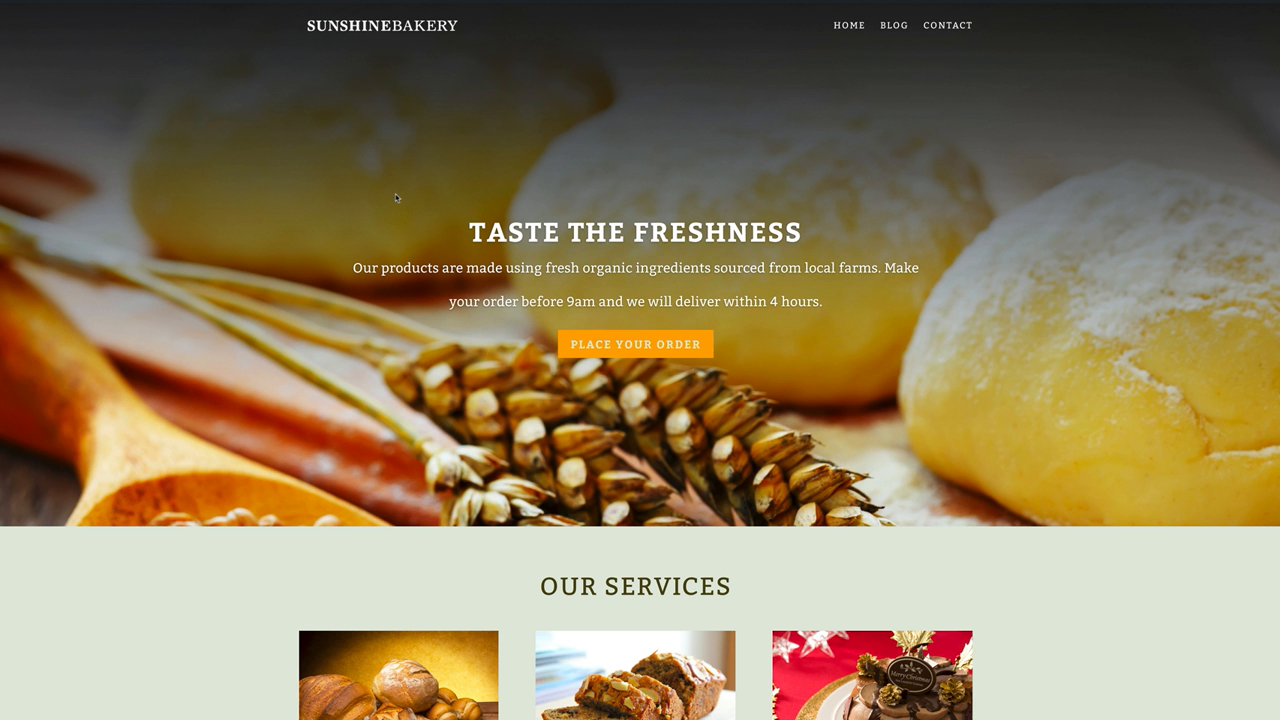
{"action": "scroll", "coordinate": [396, 198], "scroll_direction": "down", "scroll_amount": 3}
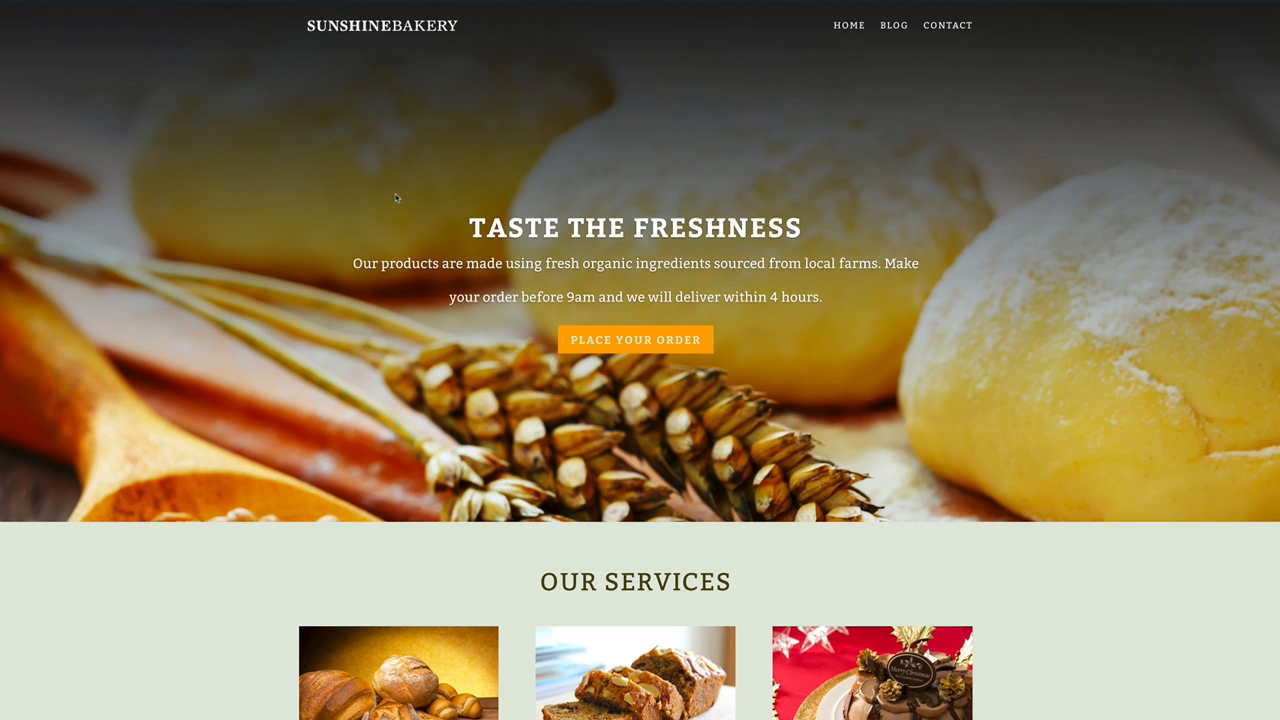
{"action": "scroll", "coordinate": [396, 198], "scroll_direction": "down", "scroll_amount": 4}
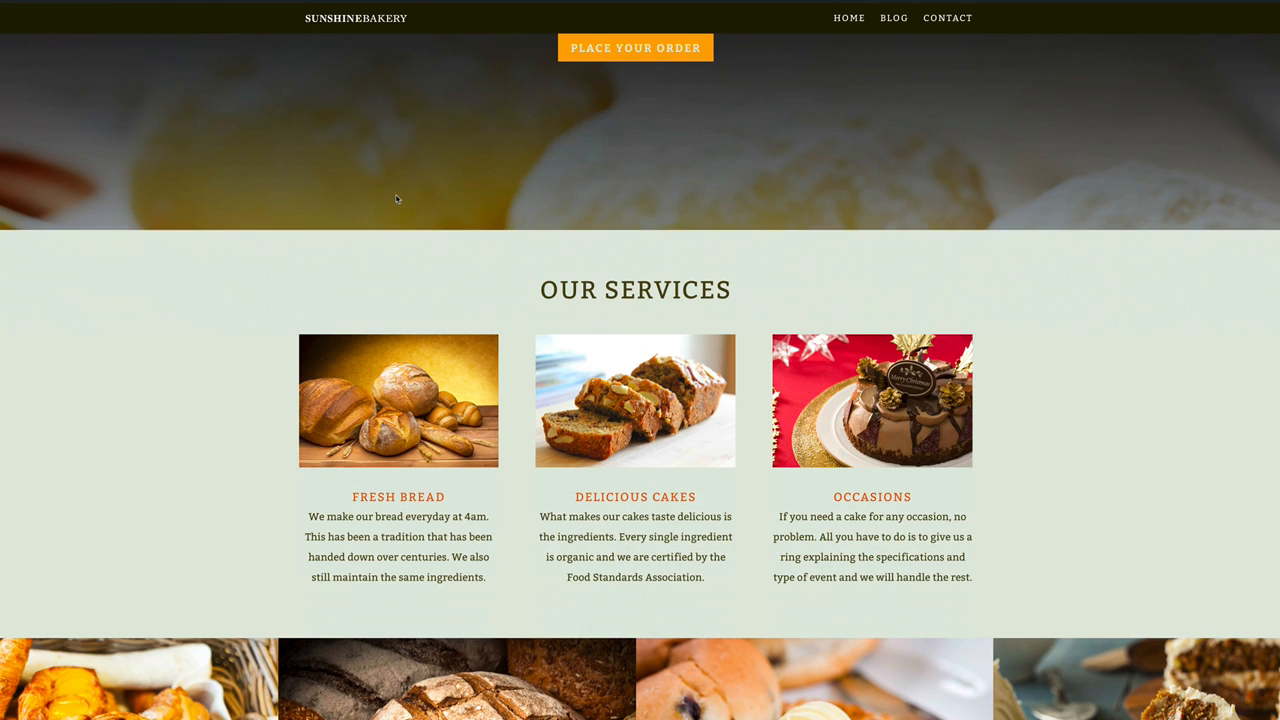
{"action": "scroll", "coordinate": [396, 198], "scroll_direction": "up", "scroll_amount": 7}
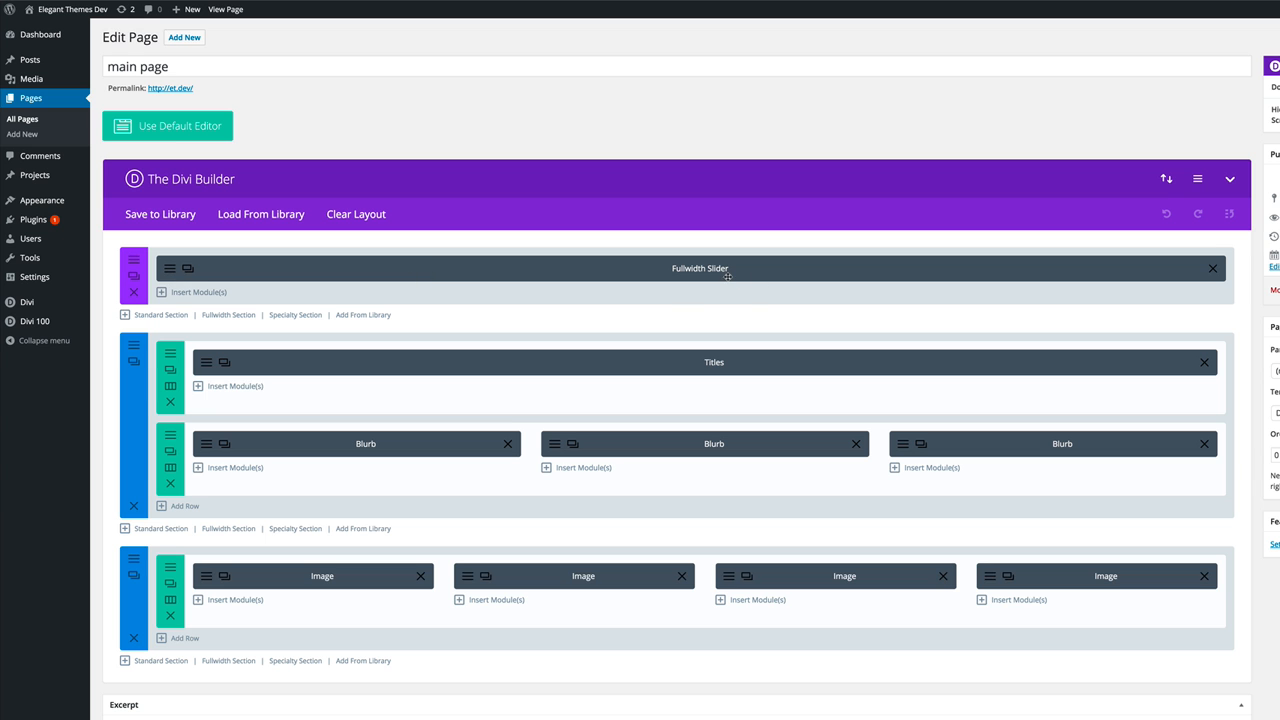
Step: Open the "Taste the freshness" slide in the main page's Fullwidth Slider module and review its general settings down to the content text
{"action": "left_click", "coordinate": [171, 272]}
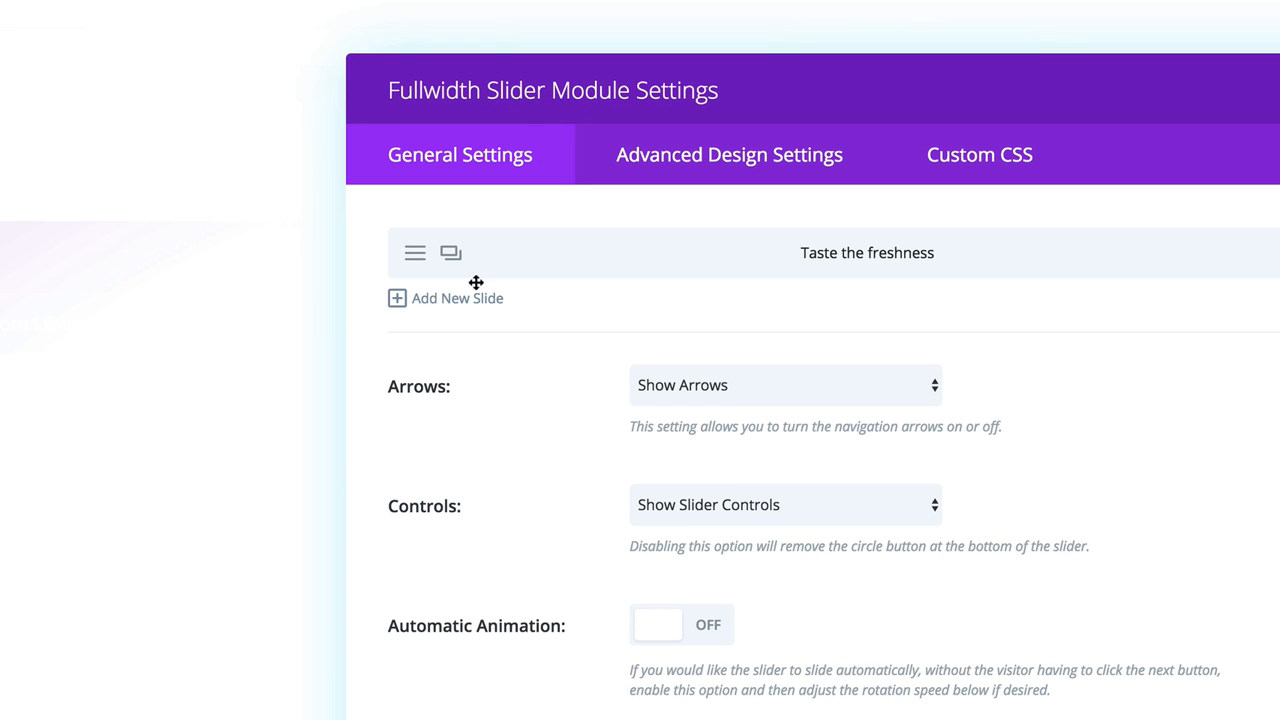
{"action": "left_click", "coordinate": [415, 256]}
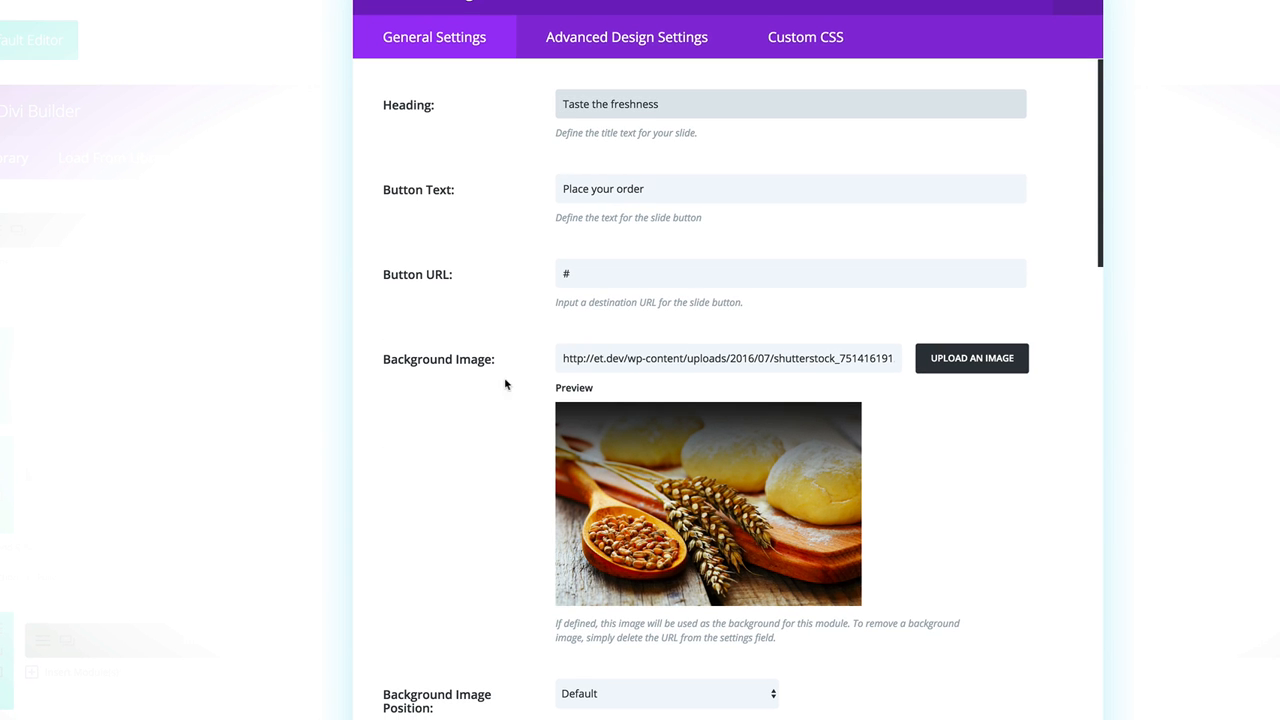
{"action": "scroll", "coordinate": [553, 465], "scroll_direction": "down", "scroll_amount": 10}
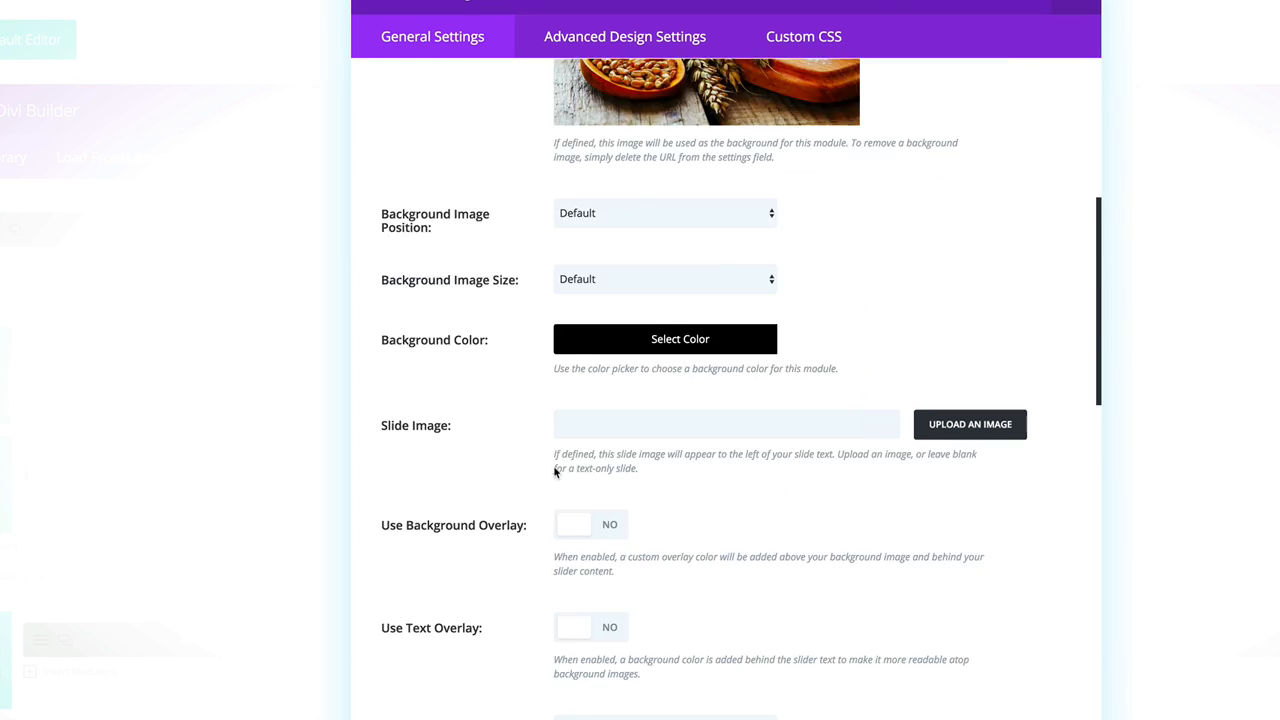
{"action": "scroll", "coordinate": [554, 466], "scroll_direction": "down", "scroll_amount": 5}
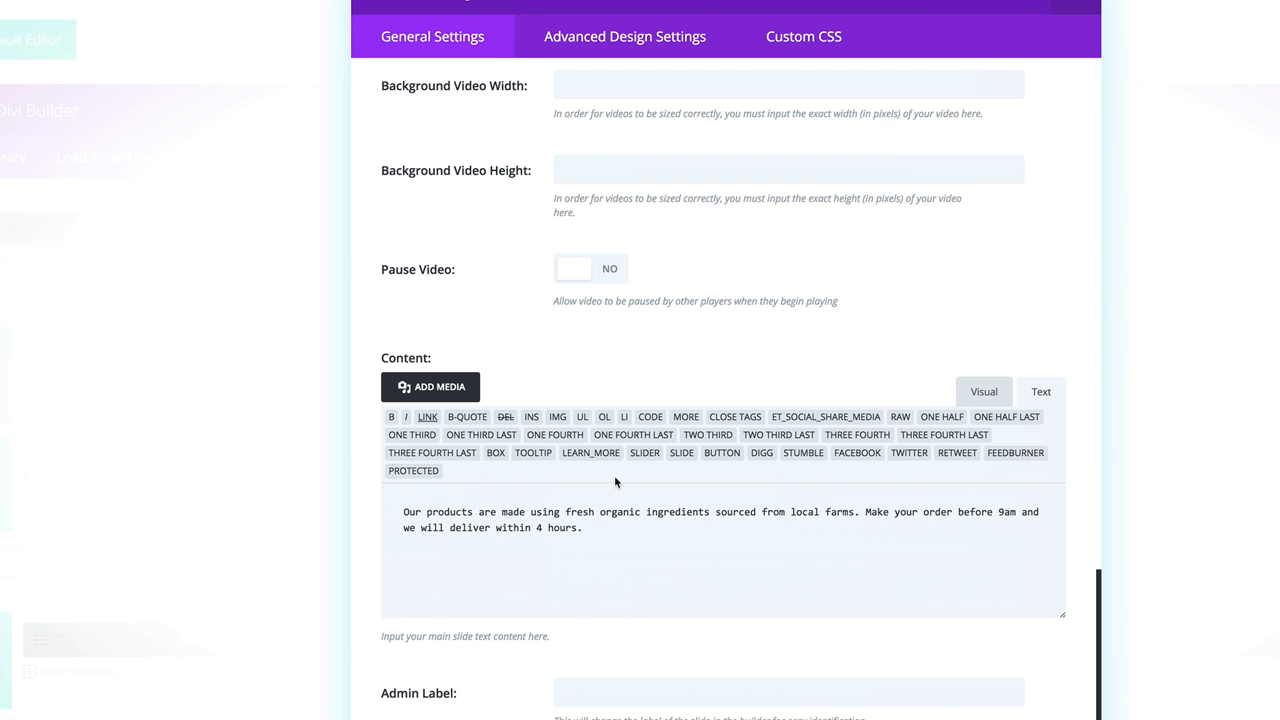
Step: Read the slide's content text and review its header font options in the advanced design settings
{"action": "left_click_drag", "start_coordinate": [594, 530], "coordinate": [397, 510]}
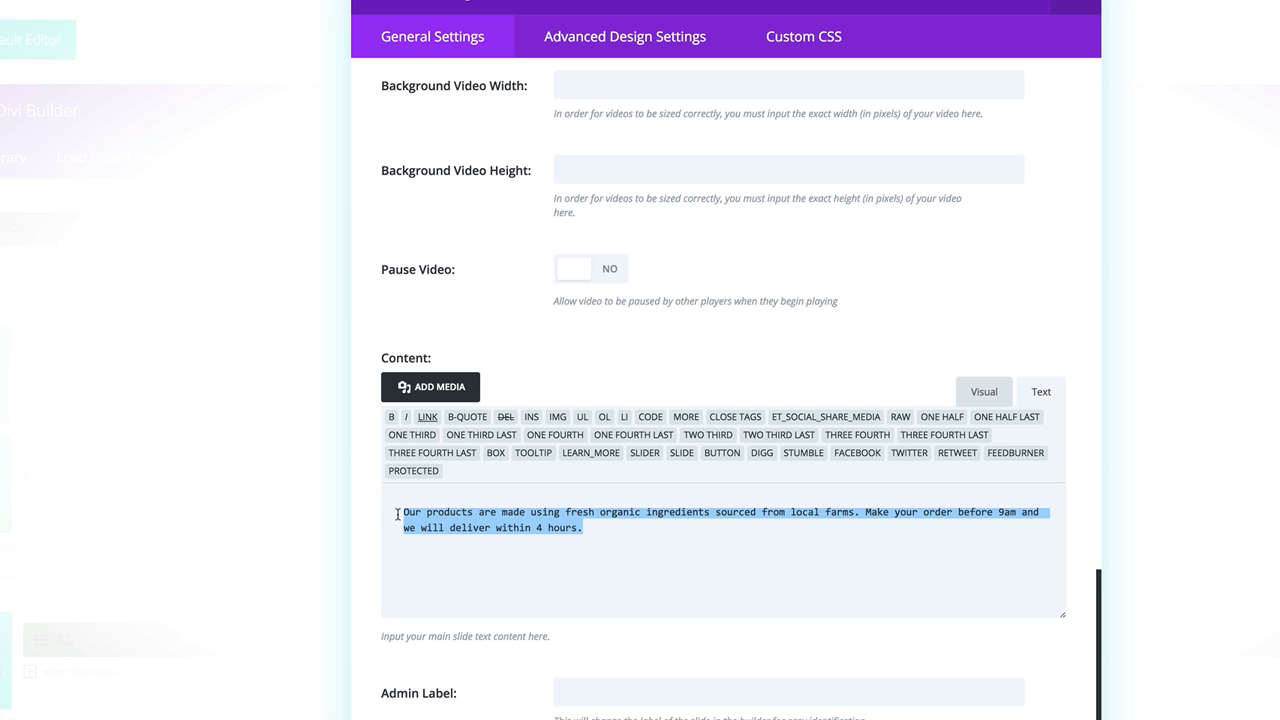
{"action": "left_click", "coordinate": [659, 571]}
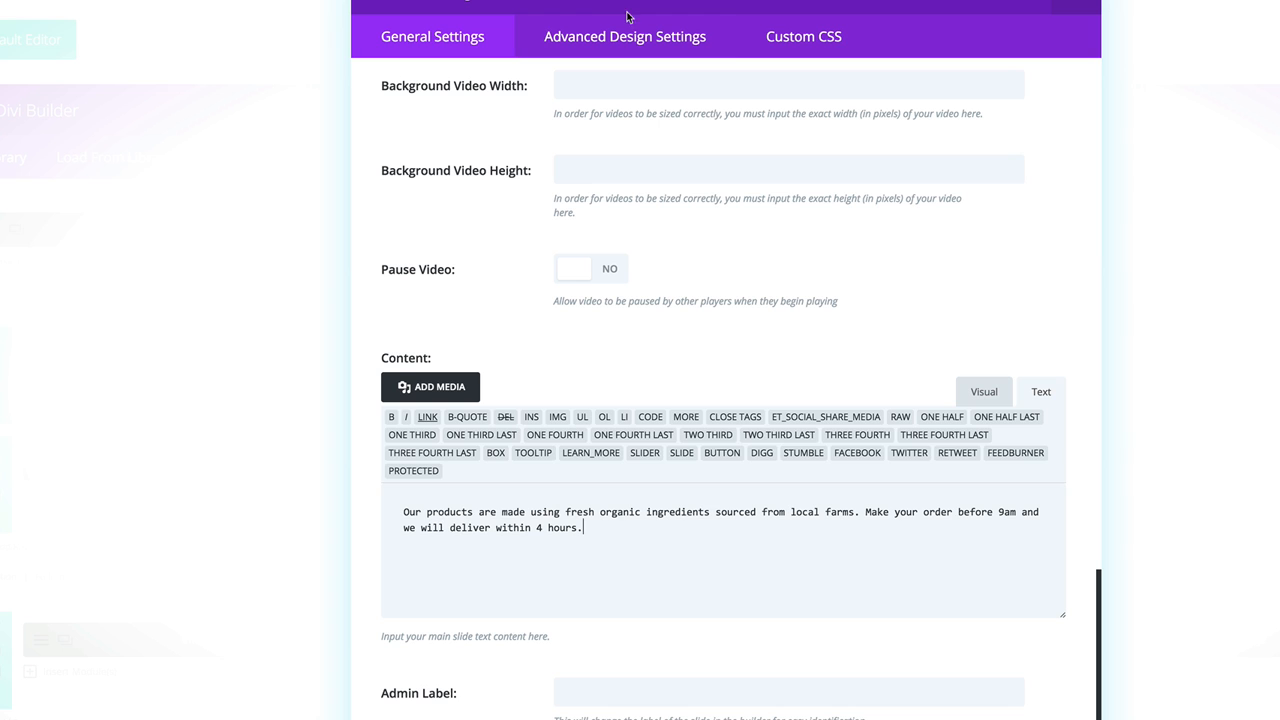
{"action": "left_click", "coordinate": [642, 38]}
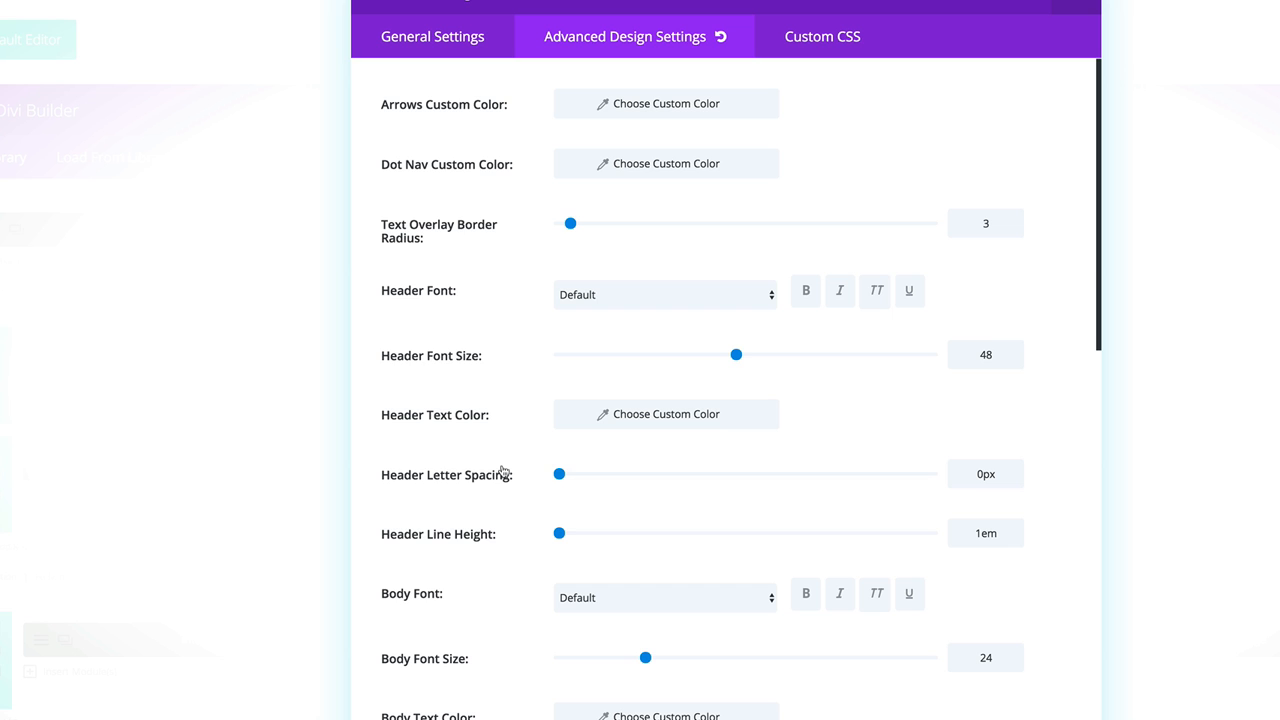
{"action": "scroll", "coordinate": [507, 471], "scroll_direction": "down", "scroll_amount": 3}
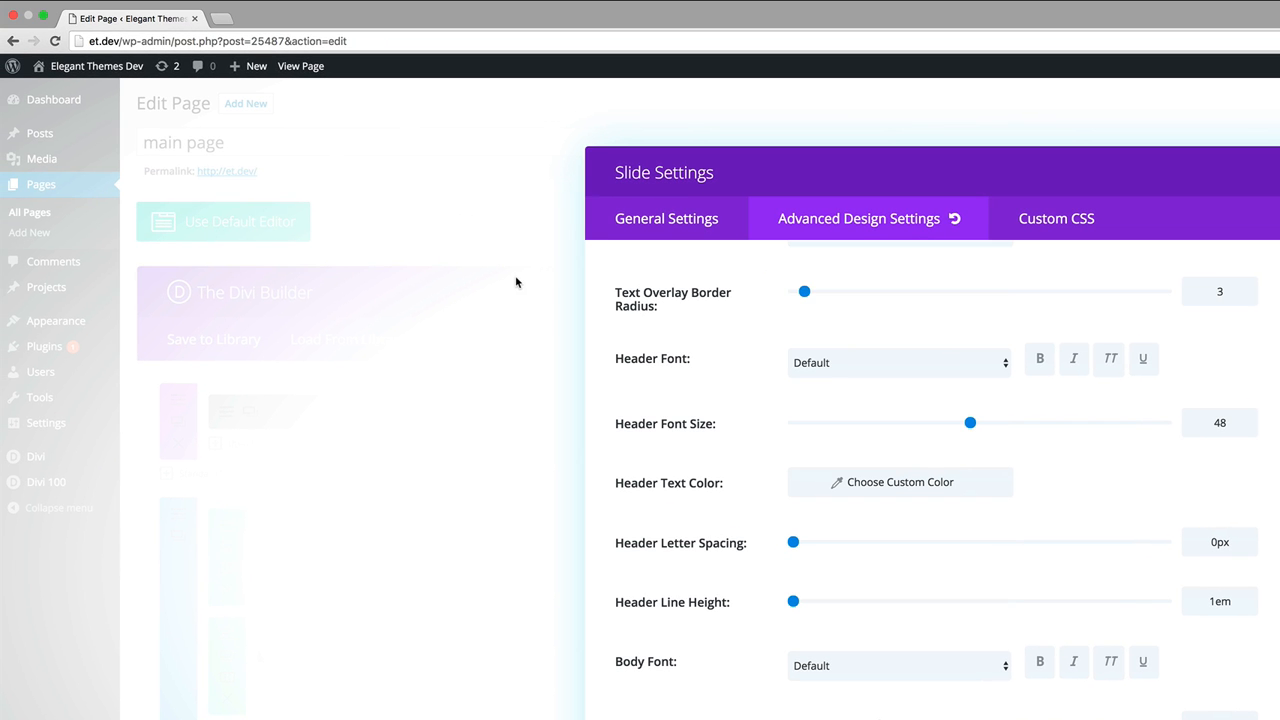
Step: View the published main page in a separate tab and check the slide's header, body text and custom button design settings
{"action": "left_click", "coordinate": [300, 66], "text": "super"}
{"action": "left_click", "coordinate": [282, 18]}
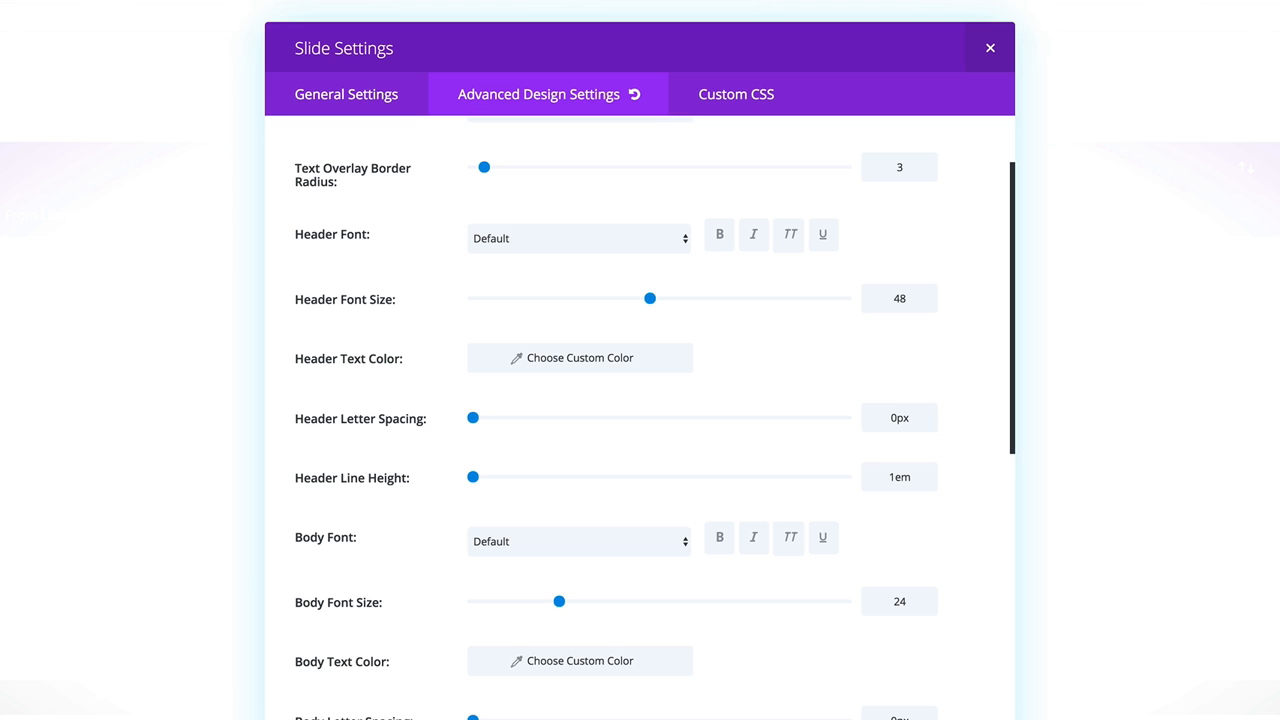
{"action": "scroll", "coordinate": [966, 606], "scroll_direction": "down", "scroll_amount": 3}
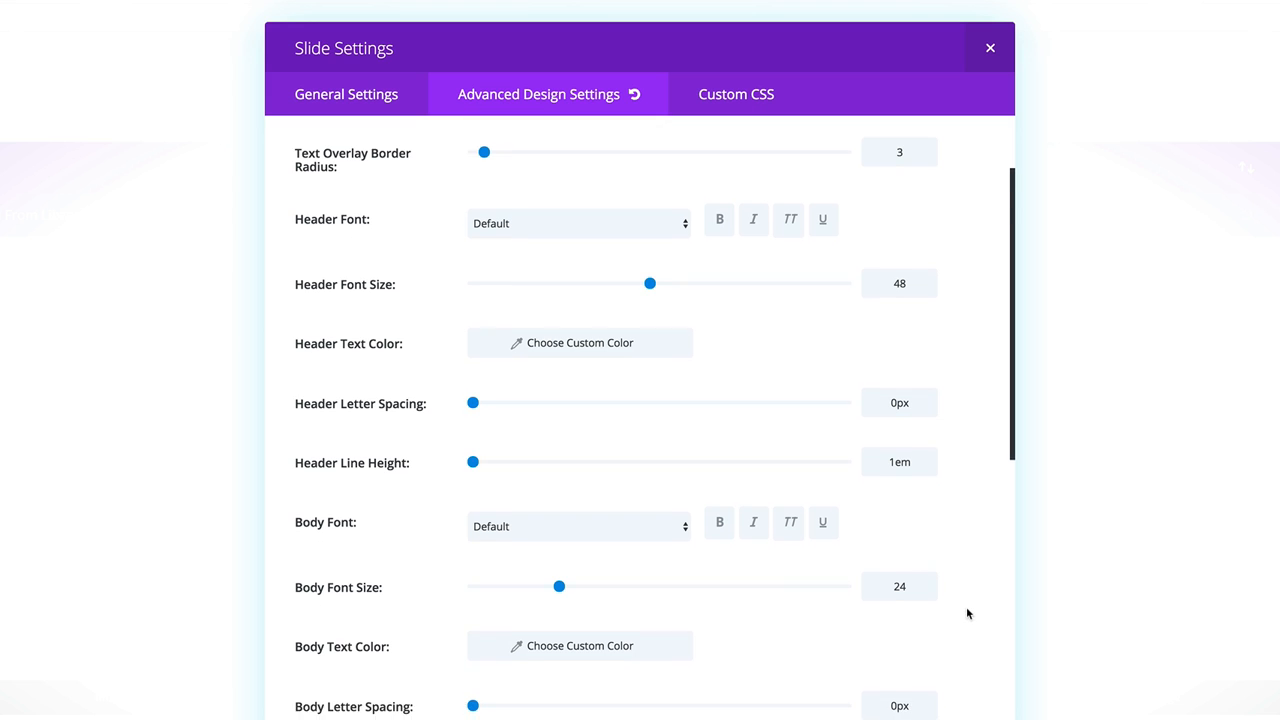
{"action": "scroll", "coordinate": [912, 673], "scroll_direction": "down", "scroll_amount": 1}
{"action": "scroll", "coordinate": [925, 677], "scroll_direction": "down", "scroll_amount": 3}
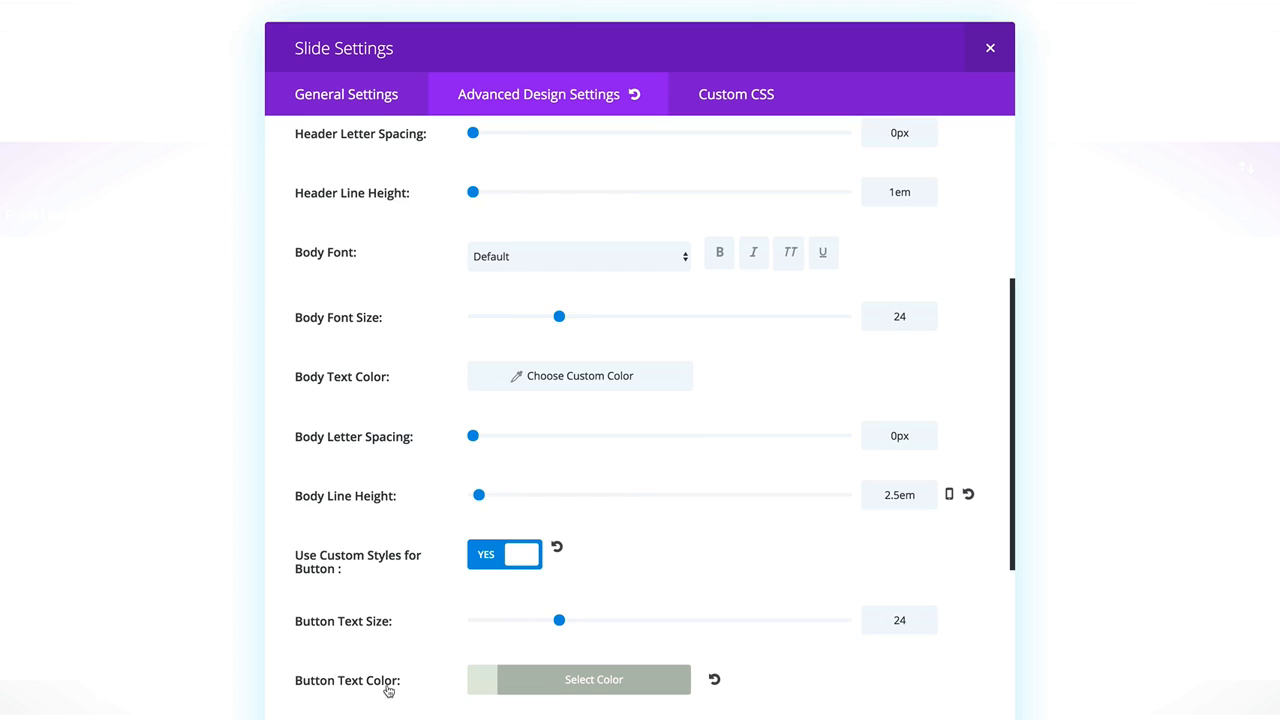
{"action": "scroll", "coordinate": [390, 690], "scroll_direction": "down", "scroll_amount": 1}
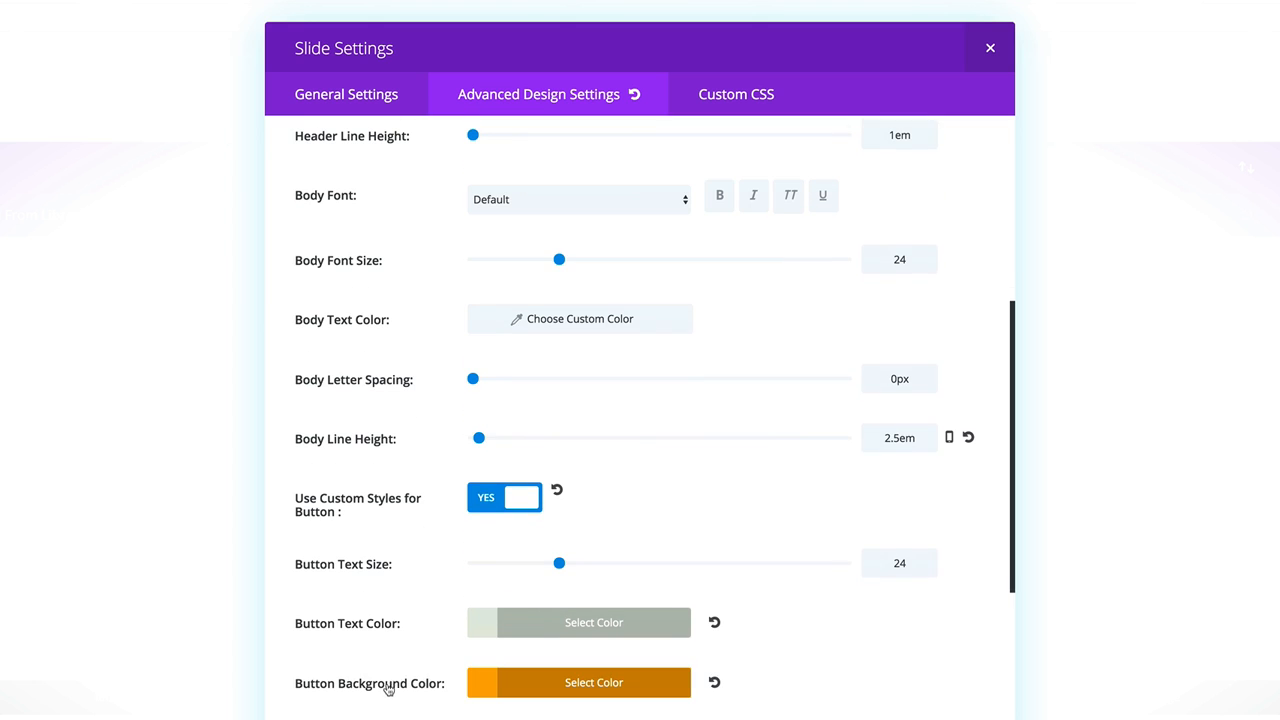
Step: Examine the slide's button text color, background, border, letter spacing and font options, and close the slide settings without saving
{"action": "left_click", "coordinate": [483, 627]}
{"action": "left_click_drag", "start_coordinate": [713, 622], "coordinate": [761, 622]}
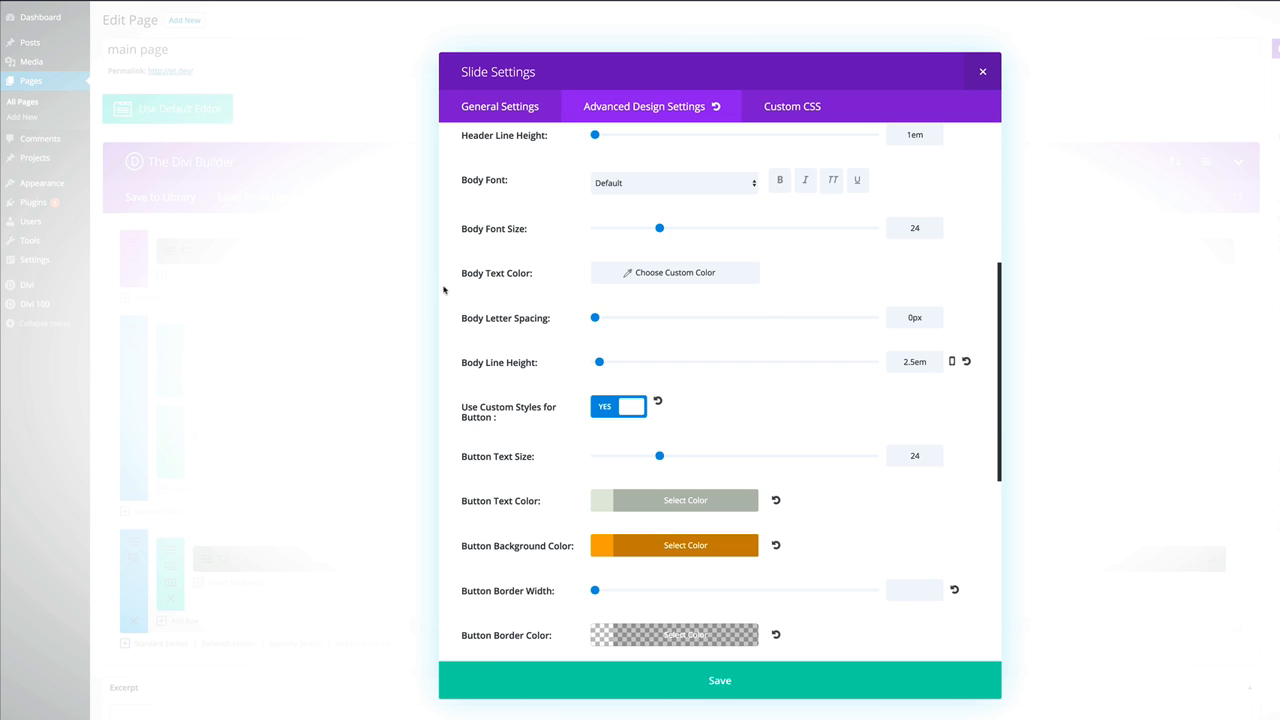
{"action": "scroll", "coordinate": [445, 300], "scroll_direction": "down", "scroll_amount": 5}
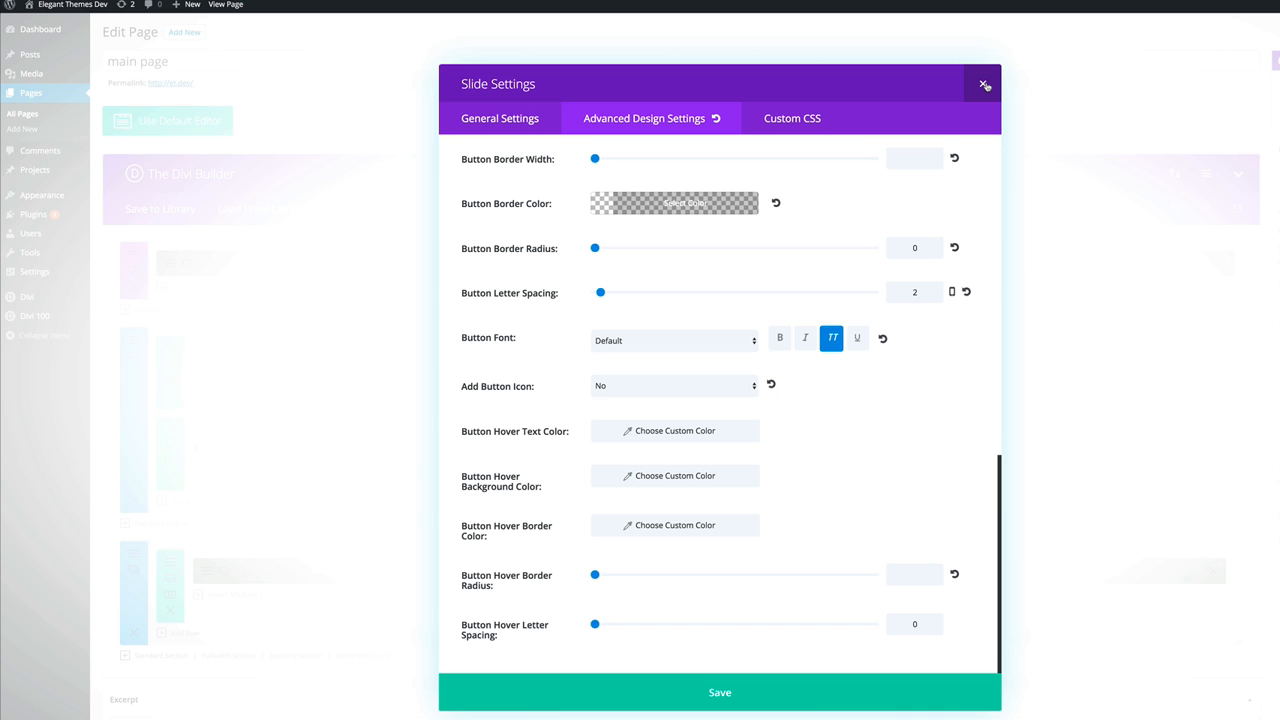
{"action": "left_click", "coordinate": [985, 86]}
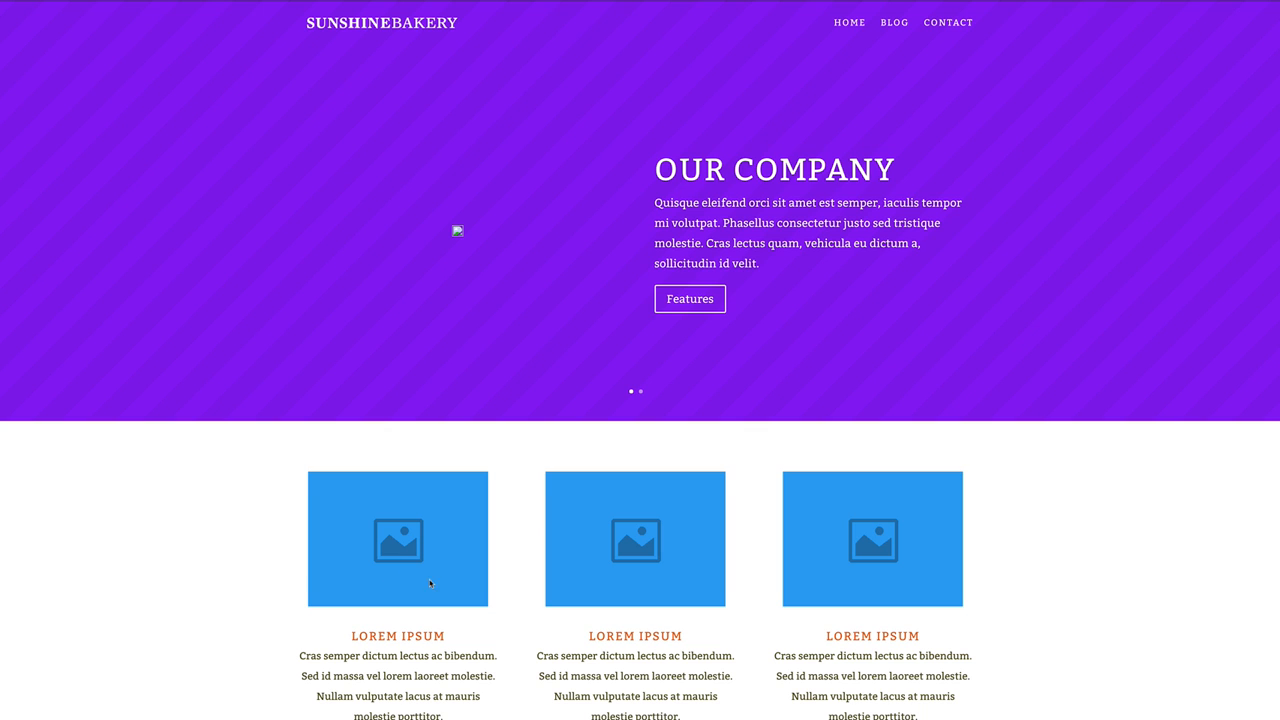
Step: Open the first Blurb module in the main page's services row and examine its title, URL, icon and image settings
{"action": "scroll", "coordinate": [289, 585], "scroll_direction": "down", "scroll_amount": 3}
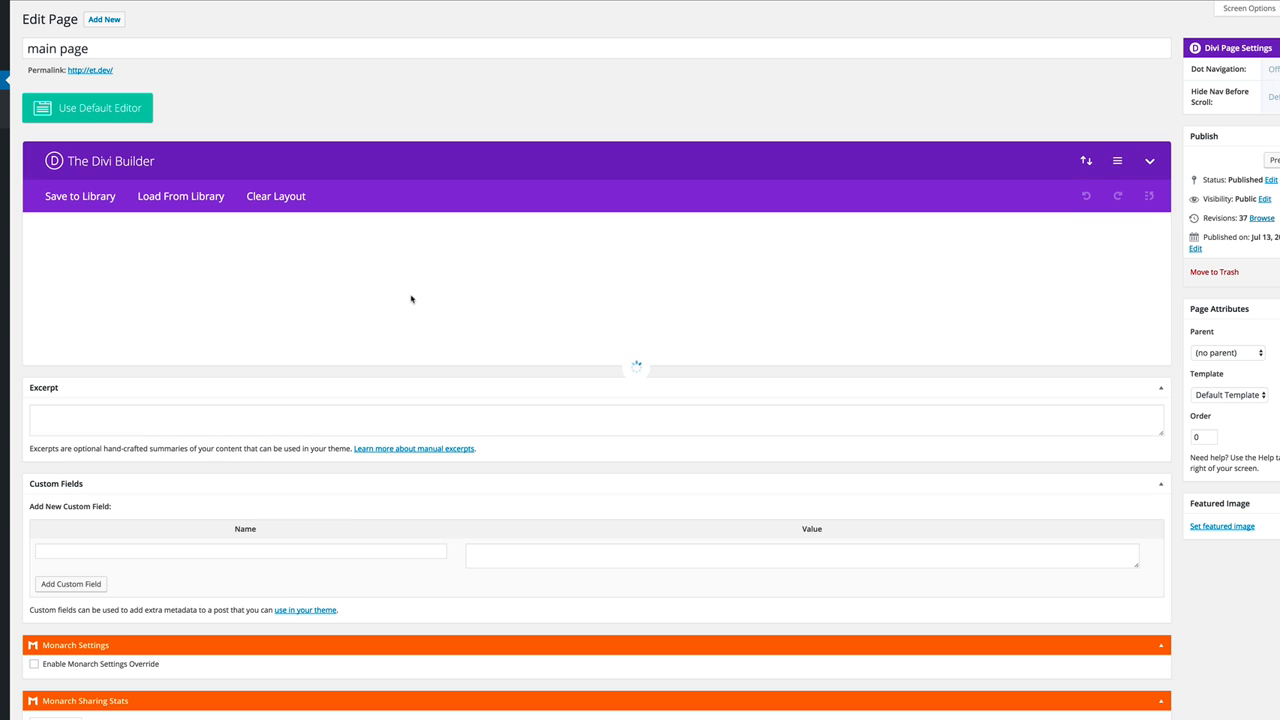
{"action": "scroll", "coordinate": [411, 298], "scroll_direction": "down", "scroll_amount": 3}
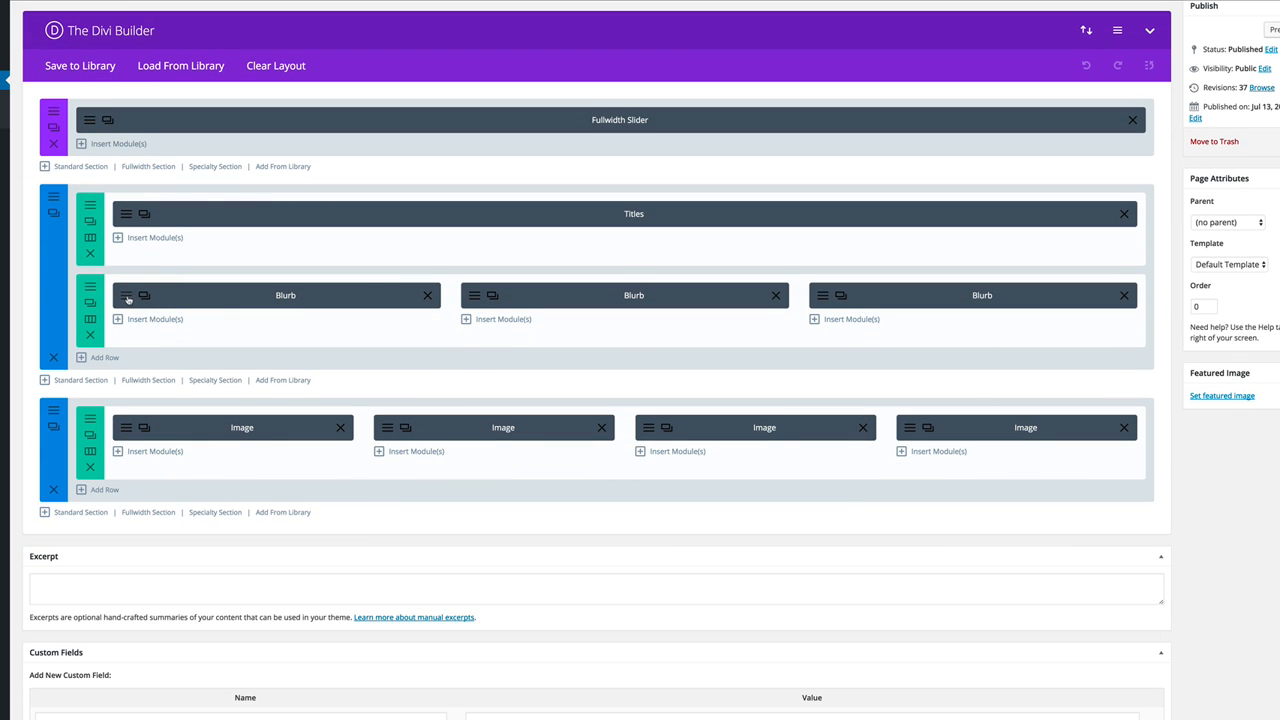
{"action": "left_click", "coordinate": [127, 299]}
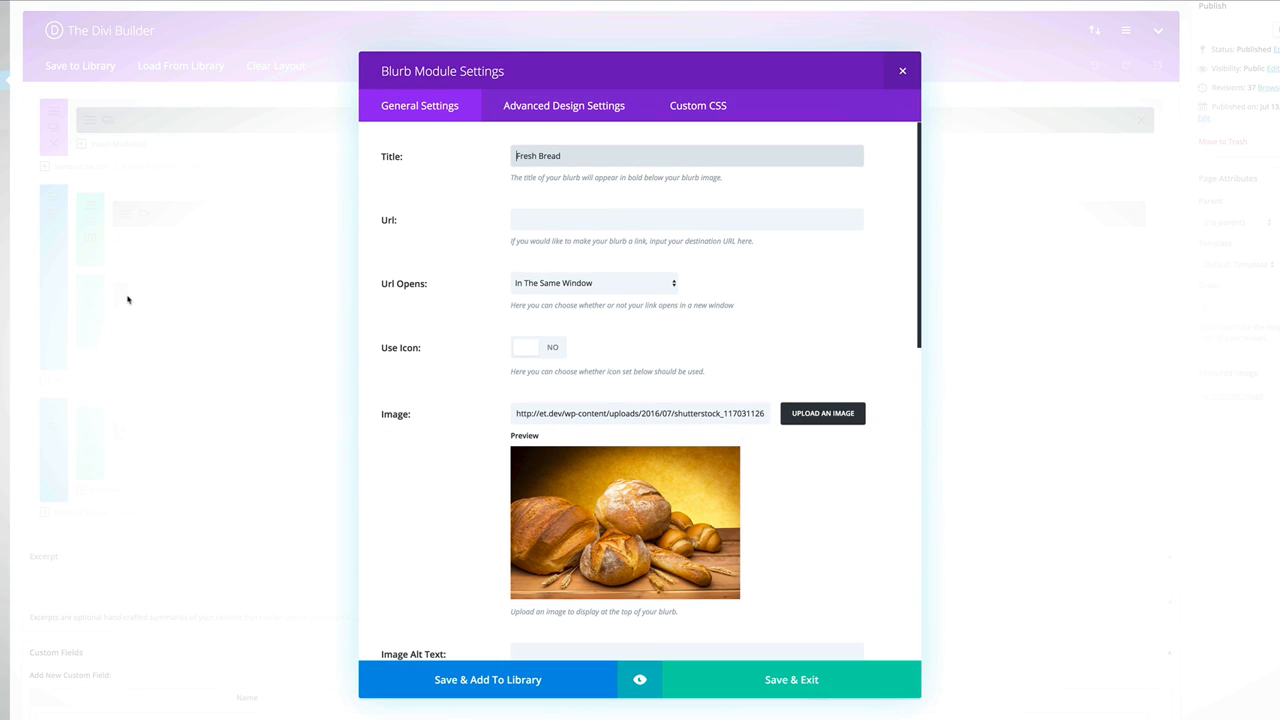
{"action": "scroll", "coordinate": [443, 297], "scroll_direction": "down", "scroll_amount": 1}
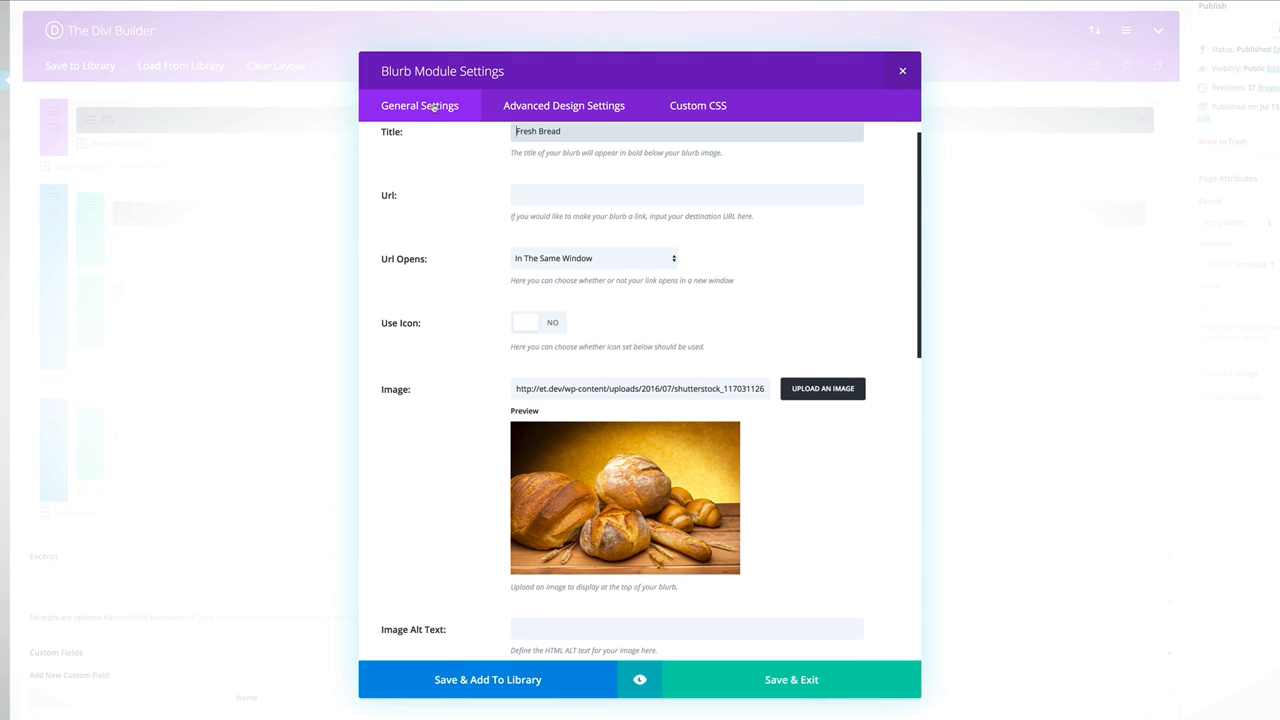
{"action": "scroll", "coordinate": [455, 403], "scroll_direction": "down", "scroll_amount": 2}
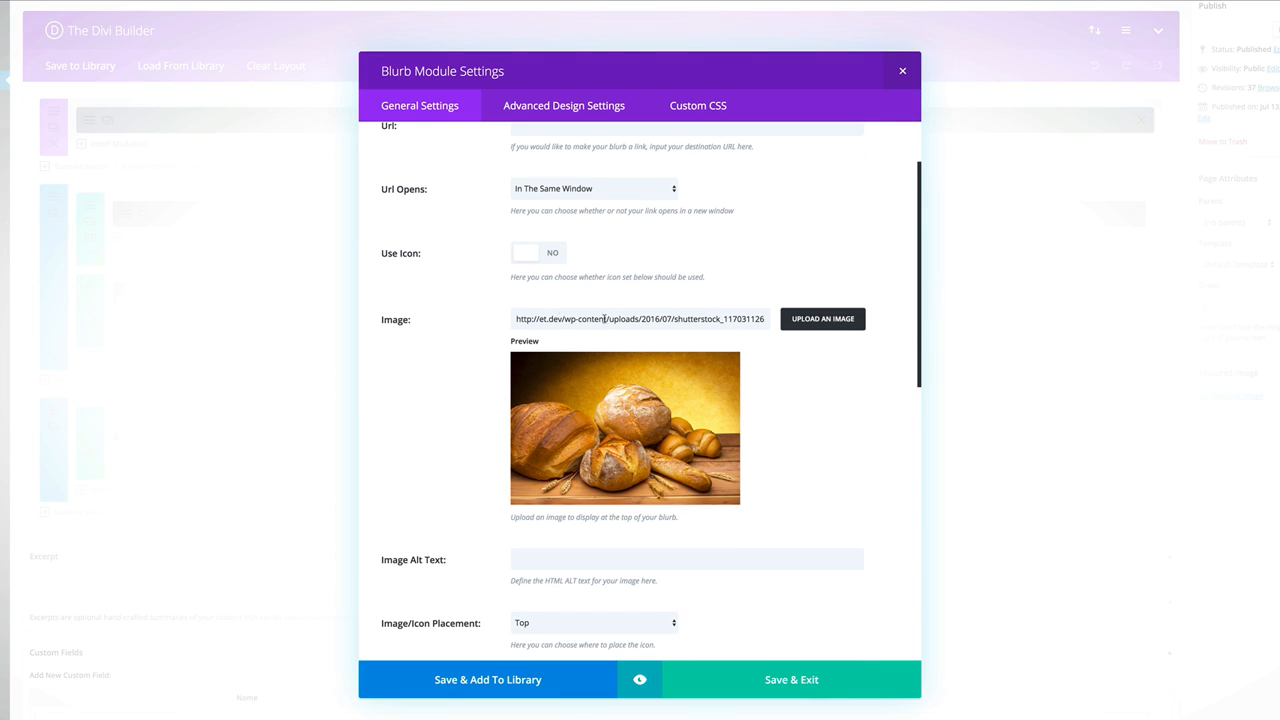
{"action": "left_click", "coordinate": [844, 320]}
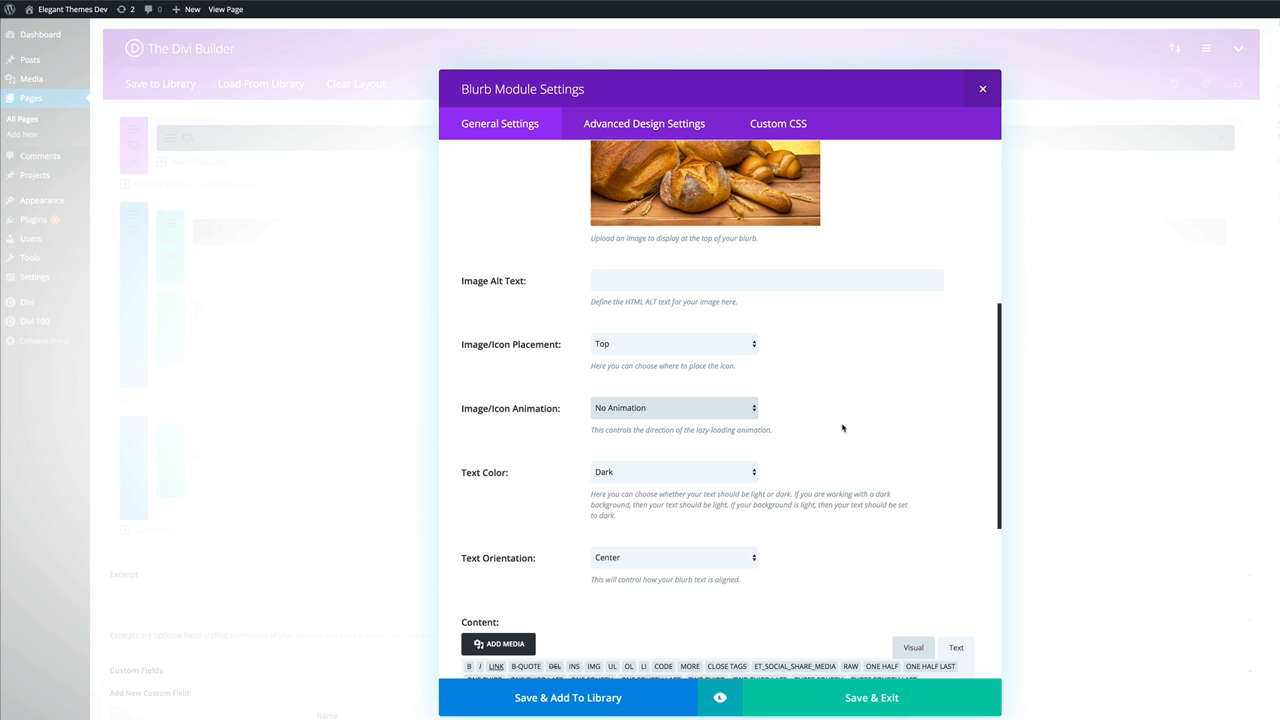
Step: Review the Fresh Bread blurb's image placement, animation, text color, orientation and content text, and close its settings without saving
{"action": "scroll", "coordinate": [843, 426], "scroll_direction": "down", "scroll_amount": 3}
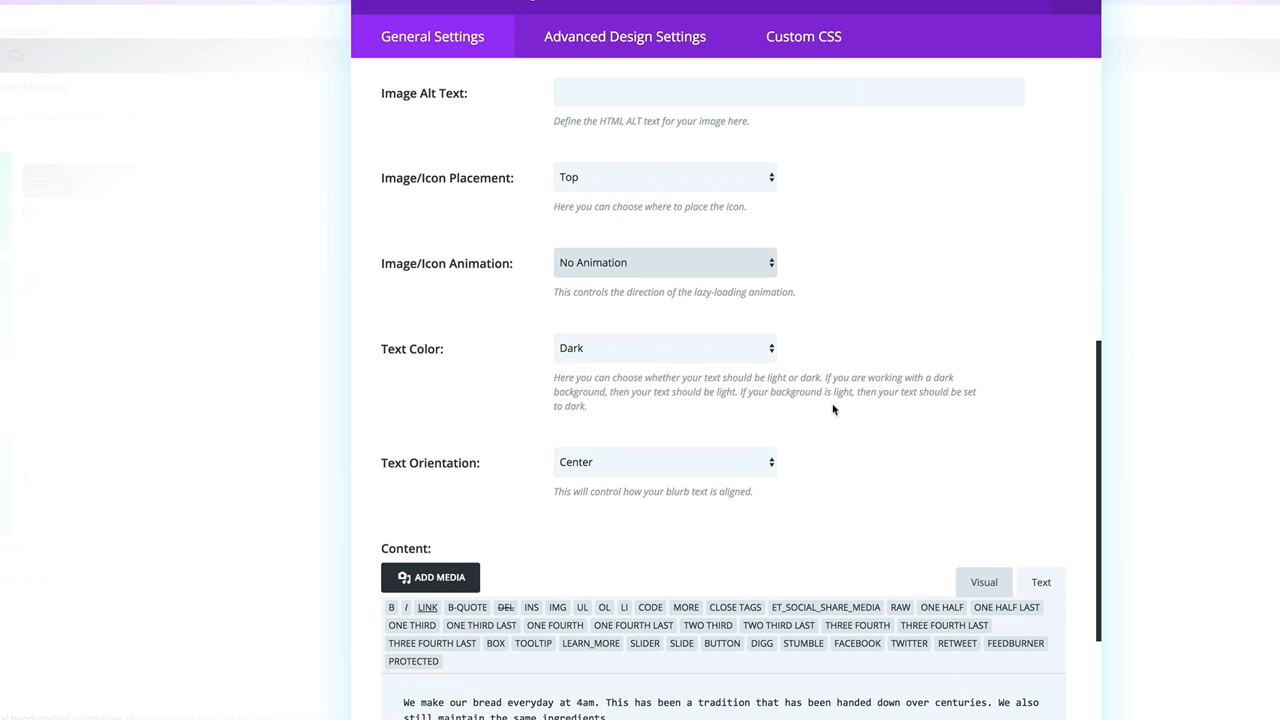
{"action": "scroll", "coordinate": [821, 415], "scroll_direction": "down", "scroll_amount": 2}
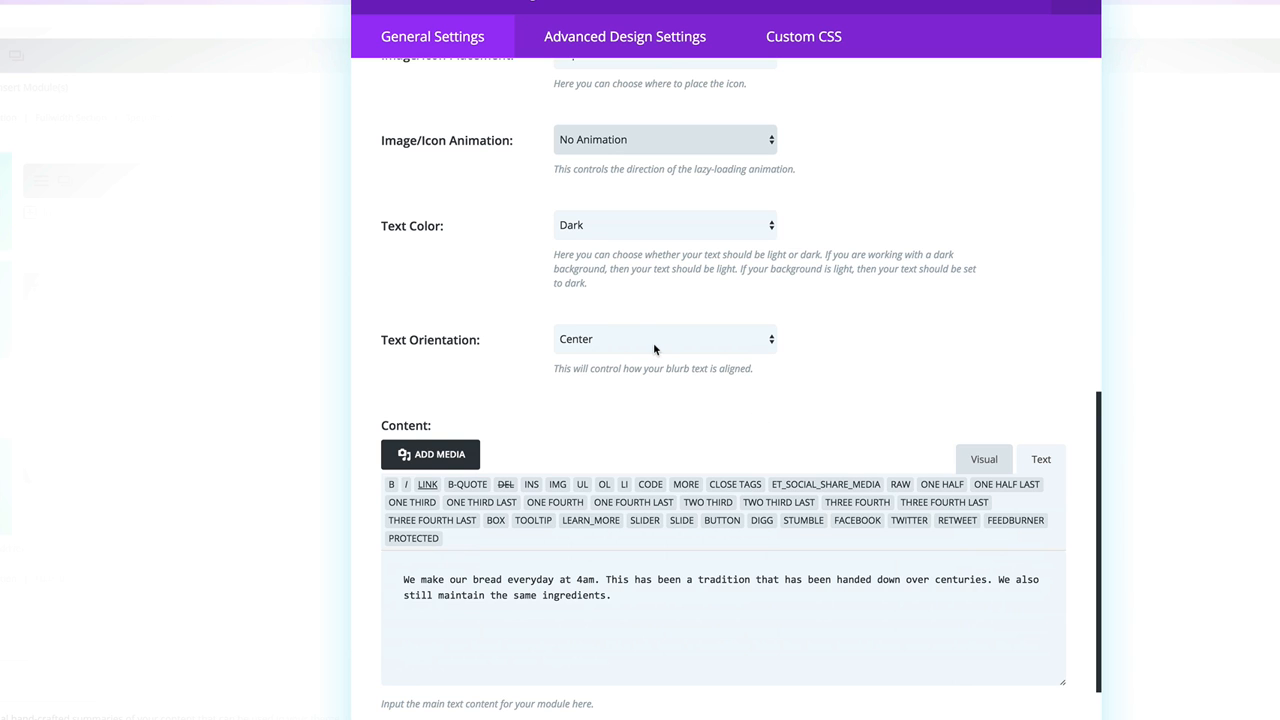
{"action": "scroll", "coordinate": [678, 595], "scroll_direction": "down", "scroll_amount": 2}
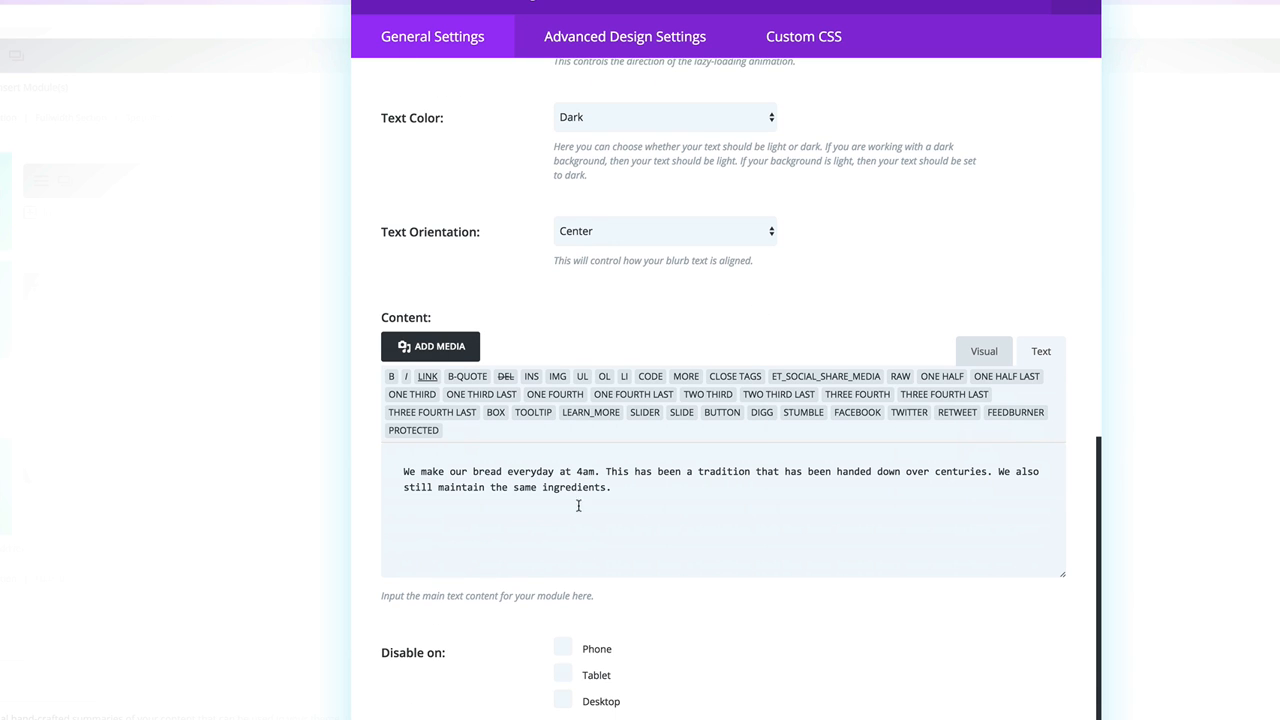
{"action": "left_click_drag", "start_coordinate": [612, 487], "coordinate": [386, 466]}
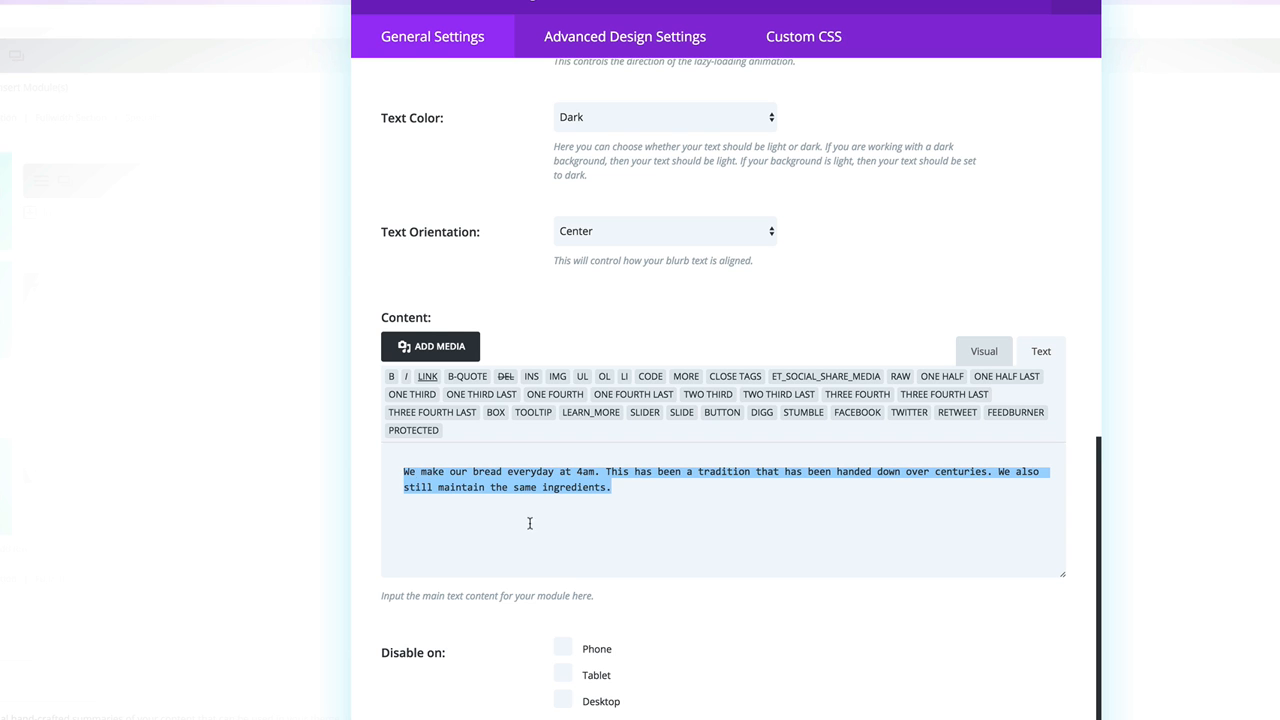
{"action": "scroll", "coordinate": [726, 560], "scroll_direction": "down", "scroll_amount": 2}
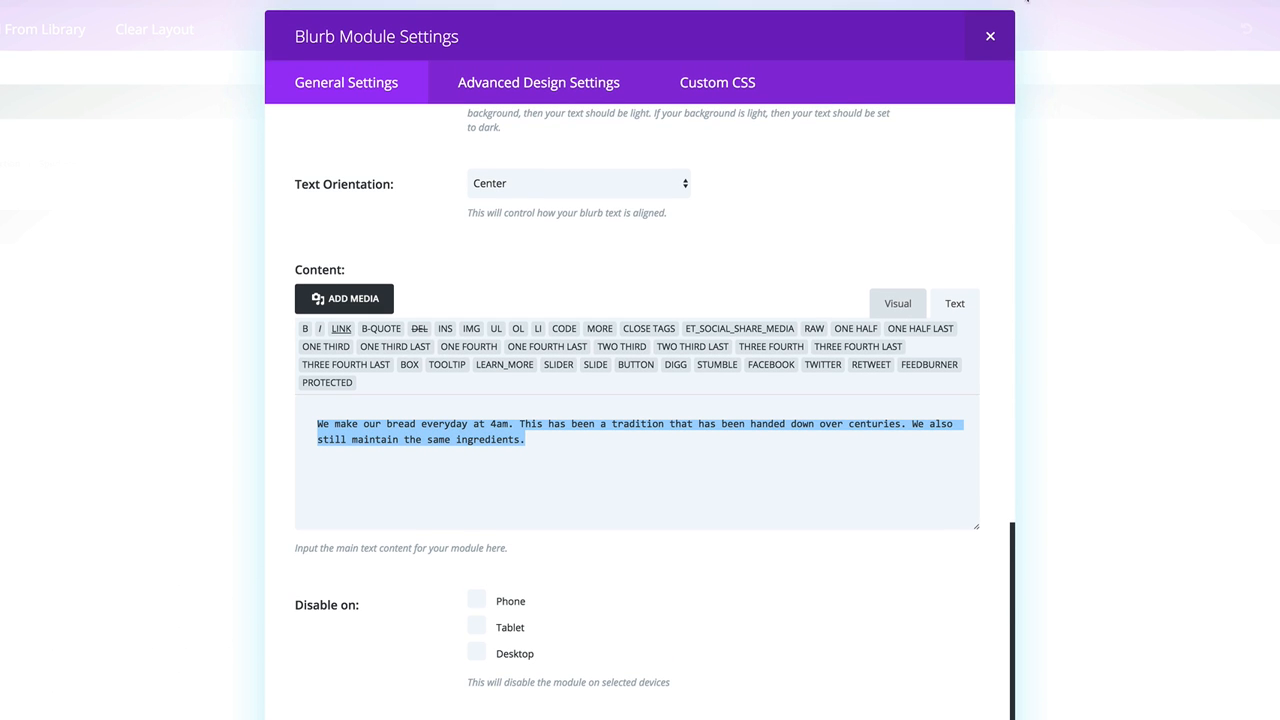
{"action": "left_click", "coordinate": [990, 37]}
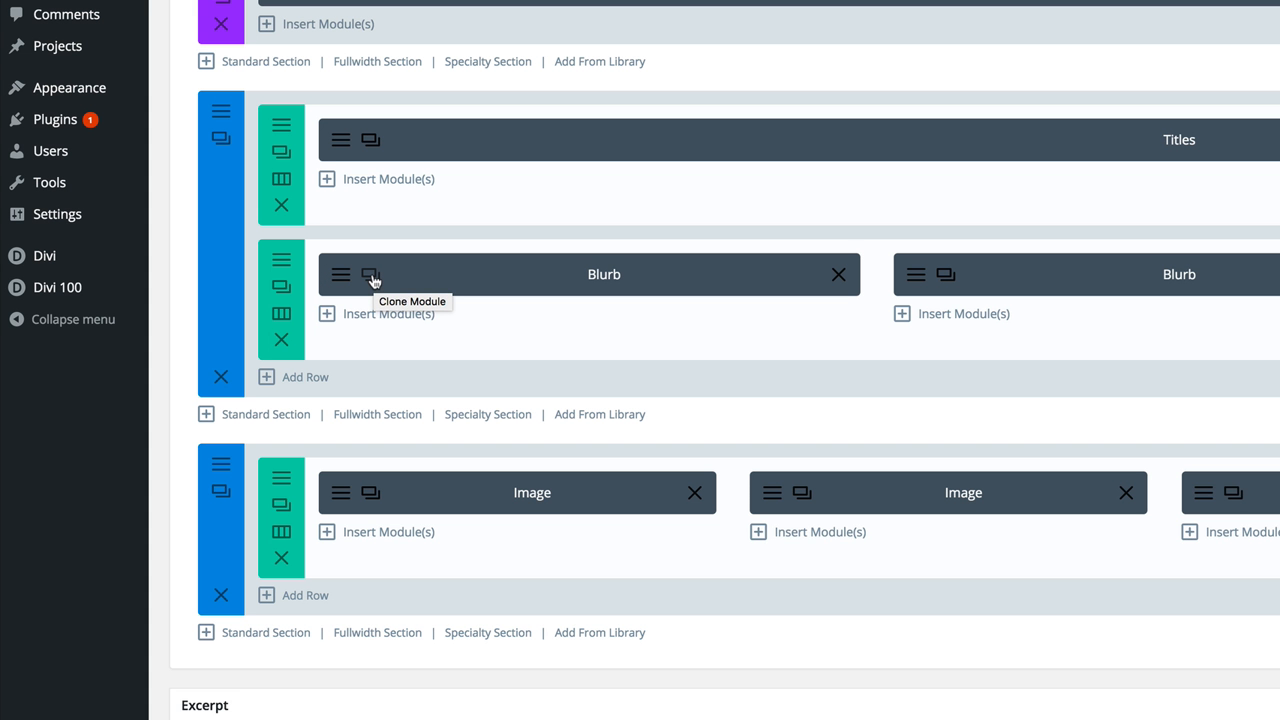
Step: Clone the first Blurb module twice in its column and delete the two extra copies
{"action": "left_click", "coordinate": [370, 276]}
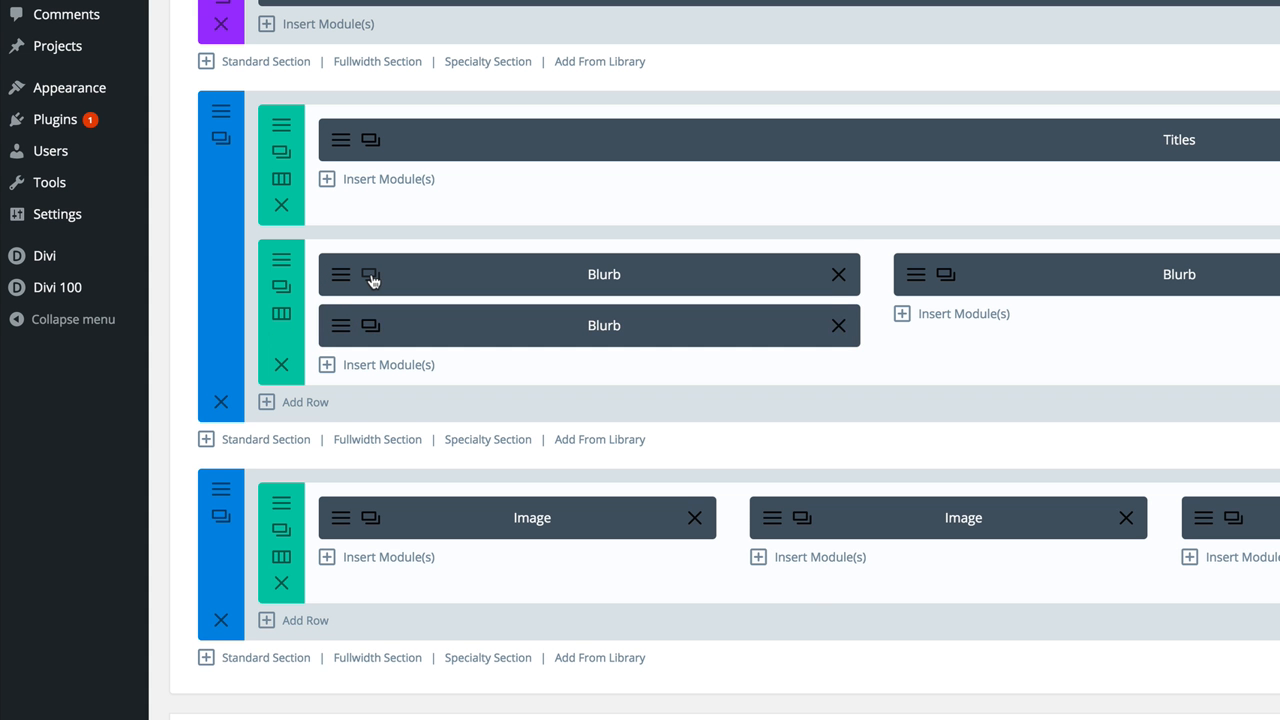
{"action": "left_click", "coordinate": [370, 277]}
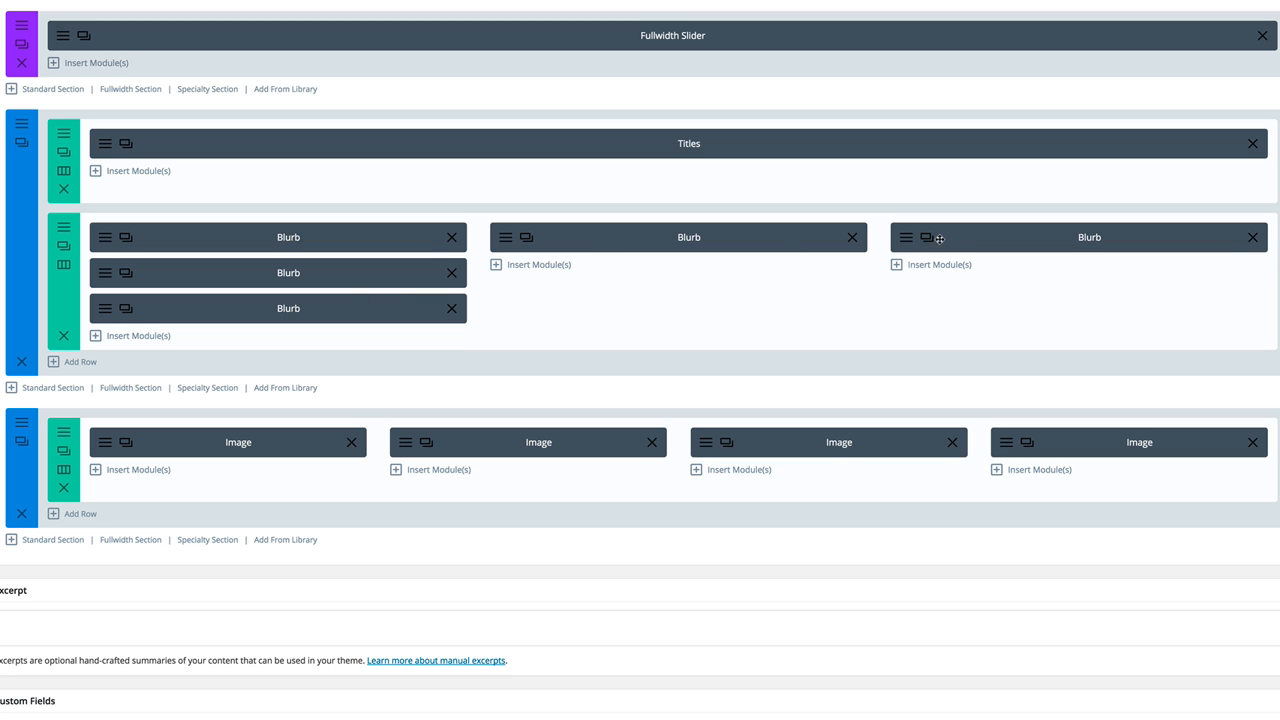
{"action": "left_click", "coordinate": [451, 273]}
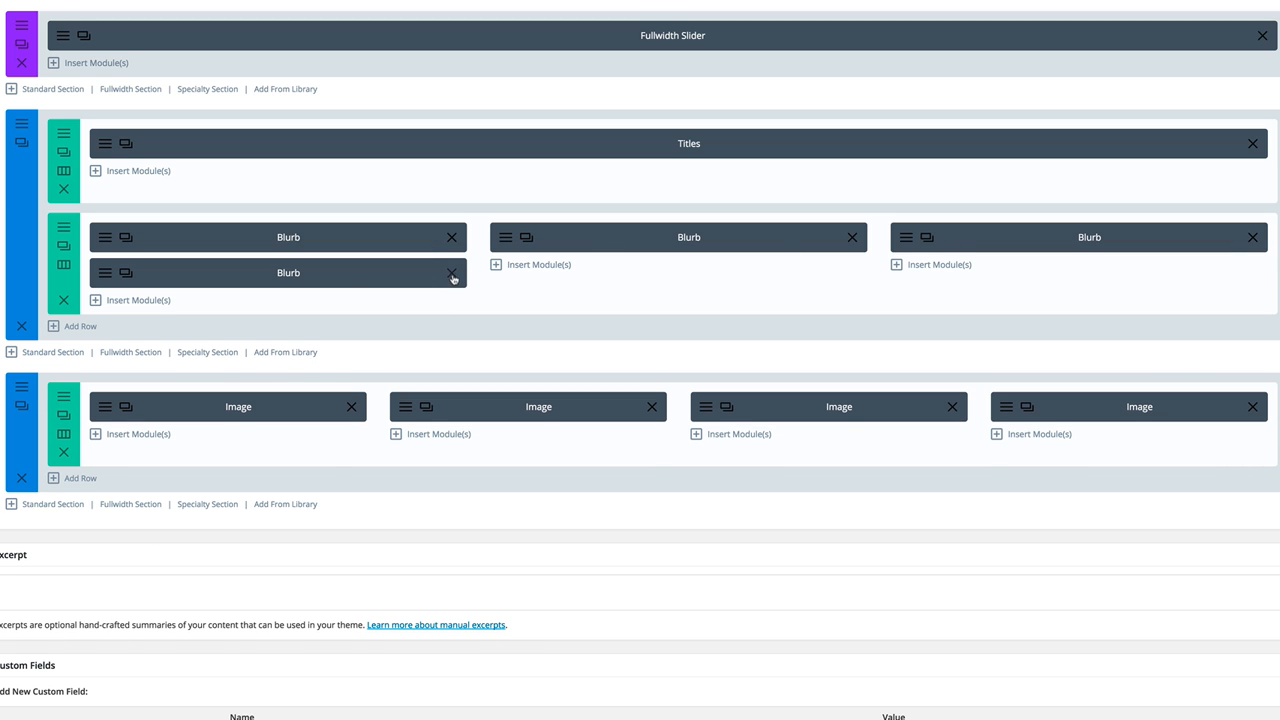
{"action": "left_click", "coordinate": [451, 273]}
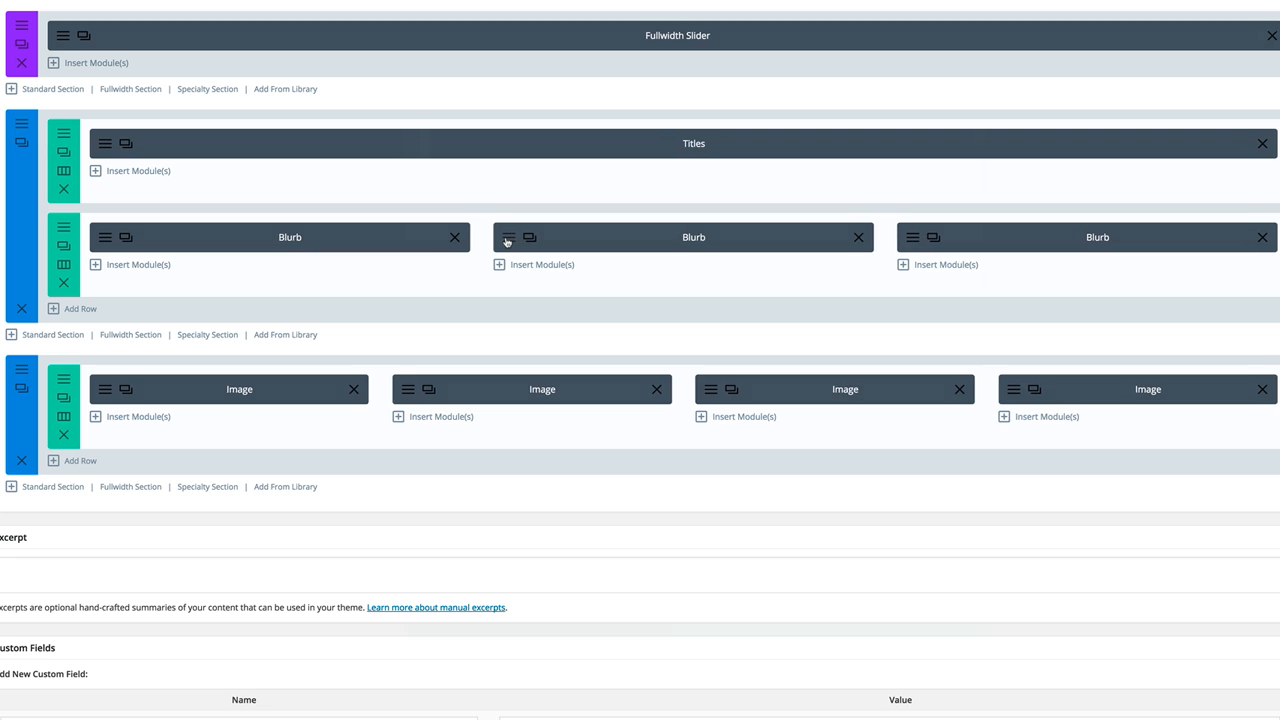
Step: Open the middle Blurb module, Delicious Cakes, look over its title and image settings, and close it without saving
{"action": "left_click", "coordinate": [506, 241]}
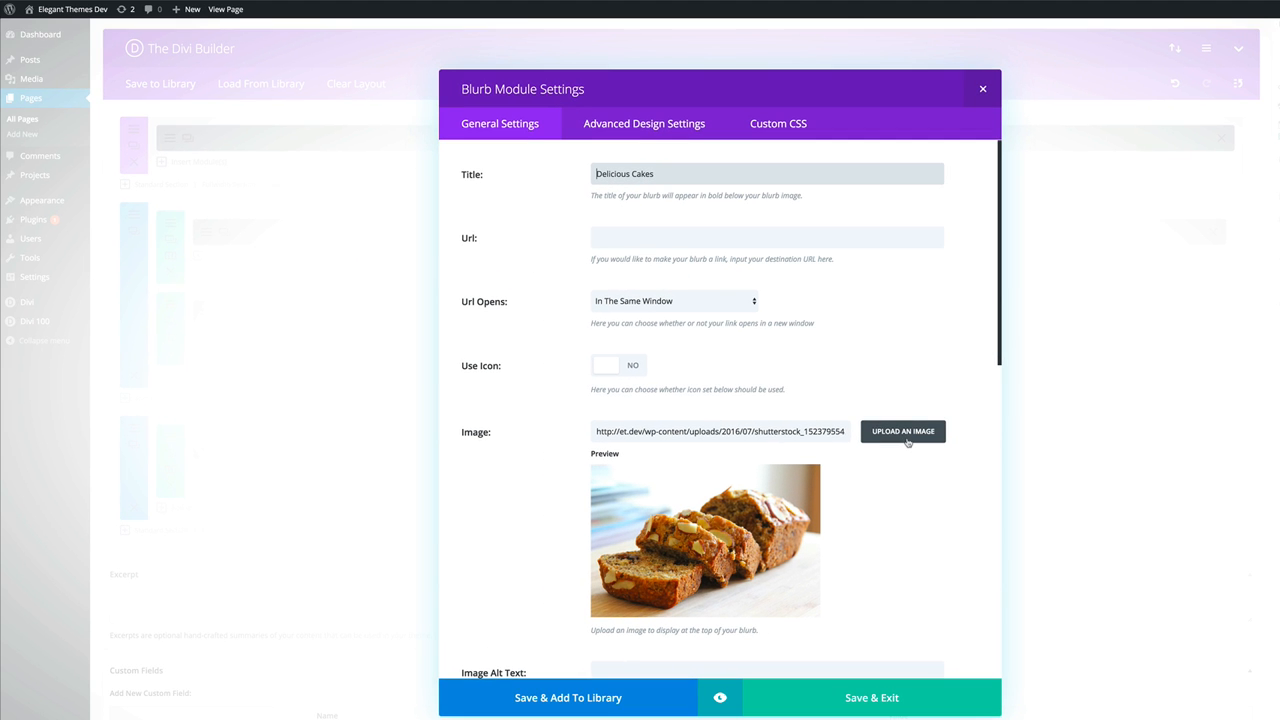
{"action": "scroll", "coordinate": [763, 553], "scroll_direction": "down", "scroll_amount": 3}
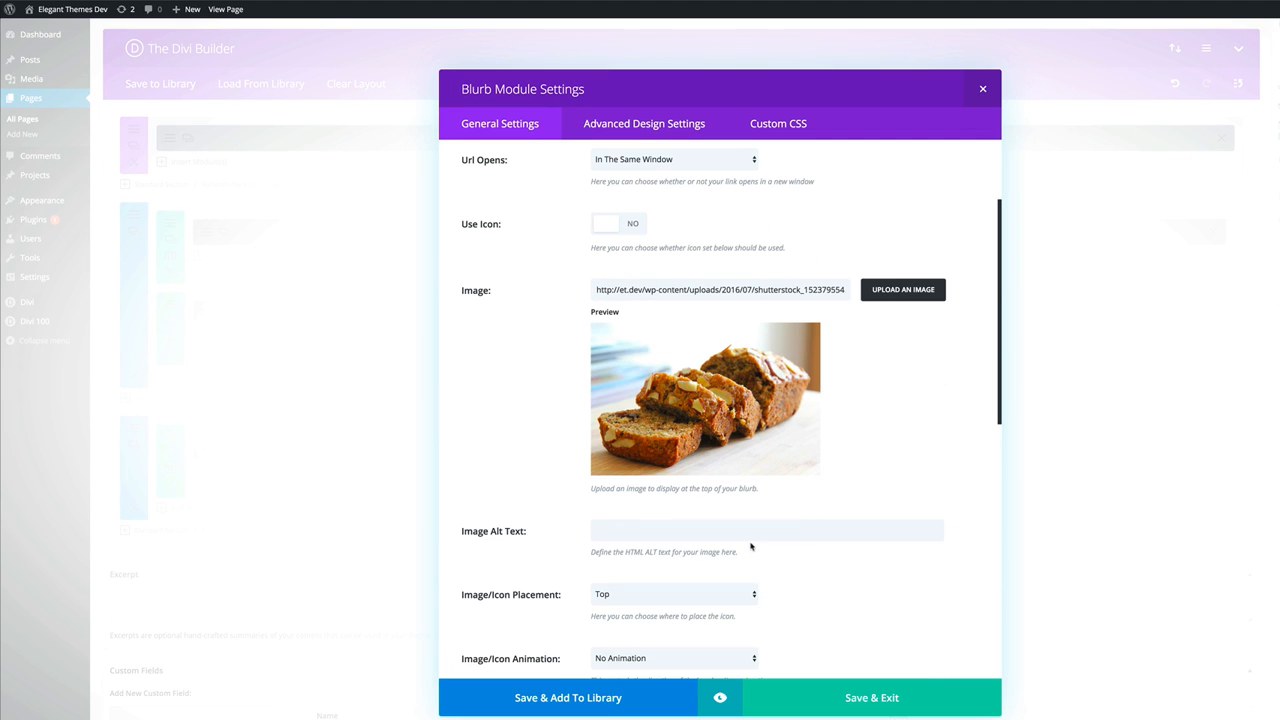
{"action": "left_click", "coordinate": [984, 90]}
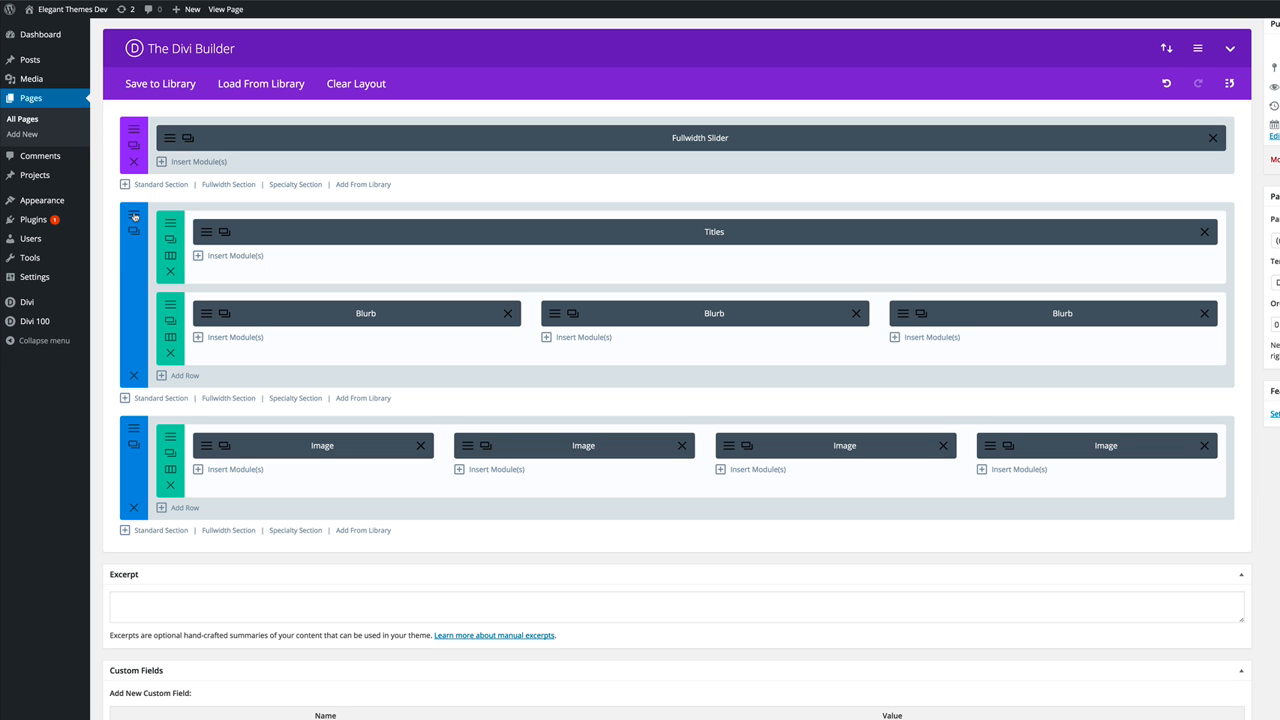
Step: Inspect the background color value in the services section's settings and close them without saving
{"action": "left_click", "coordinate": [134, 216]}
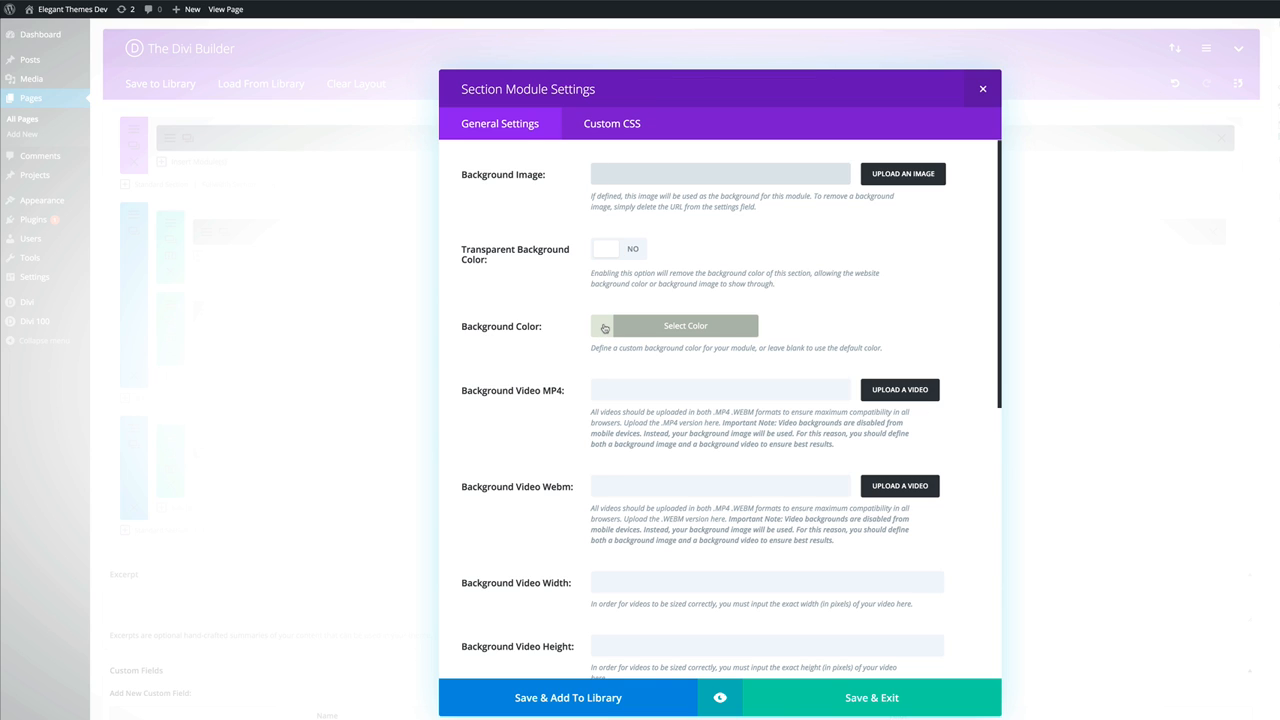
{"action": "left_click", "coordinate": [604, 328]}
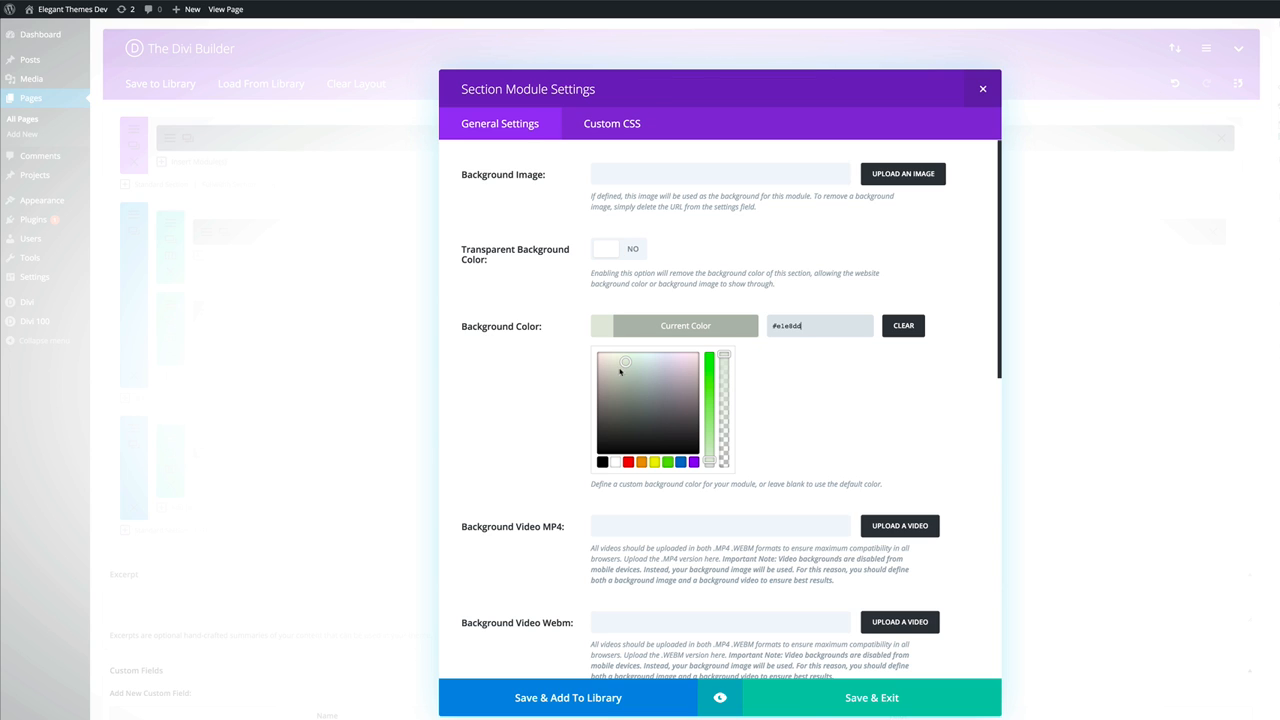
{"action": "left_click_drag", "start_coordinate": [776, 326], "coordinate": [823, 328]}
{"action": "left_click", "coordinate": [984, 90]}
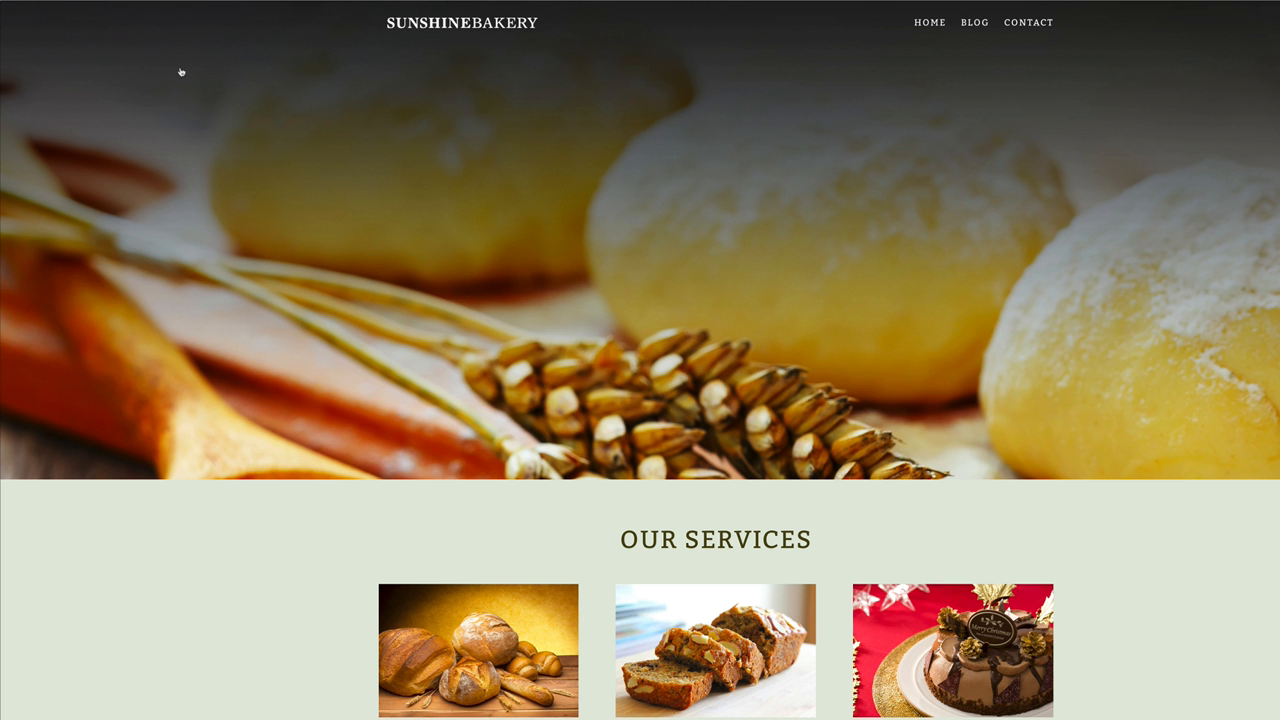
Step: Compare the services section of the finished bakery page with the blurb section of the predefined company layout page
{"action": "scroll", "coordinate": [261, 234], "scroll_direction": "down", "scroll_amount": 5}
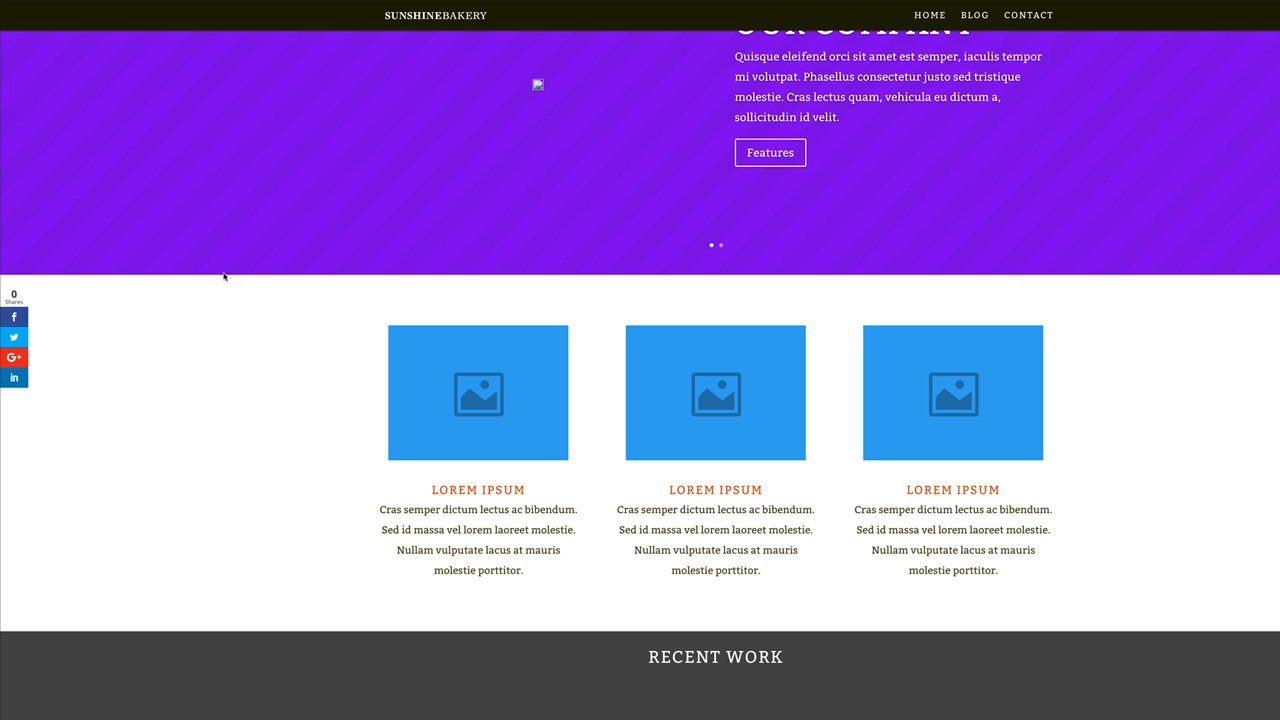
{"action": "scroll", "coordinate": [254, 357], "scroll_direction": "down", "scroll_amount": 3}
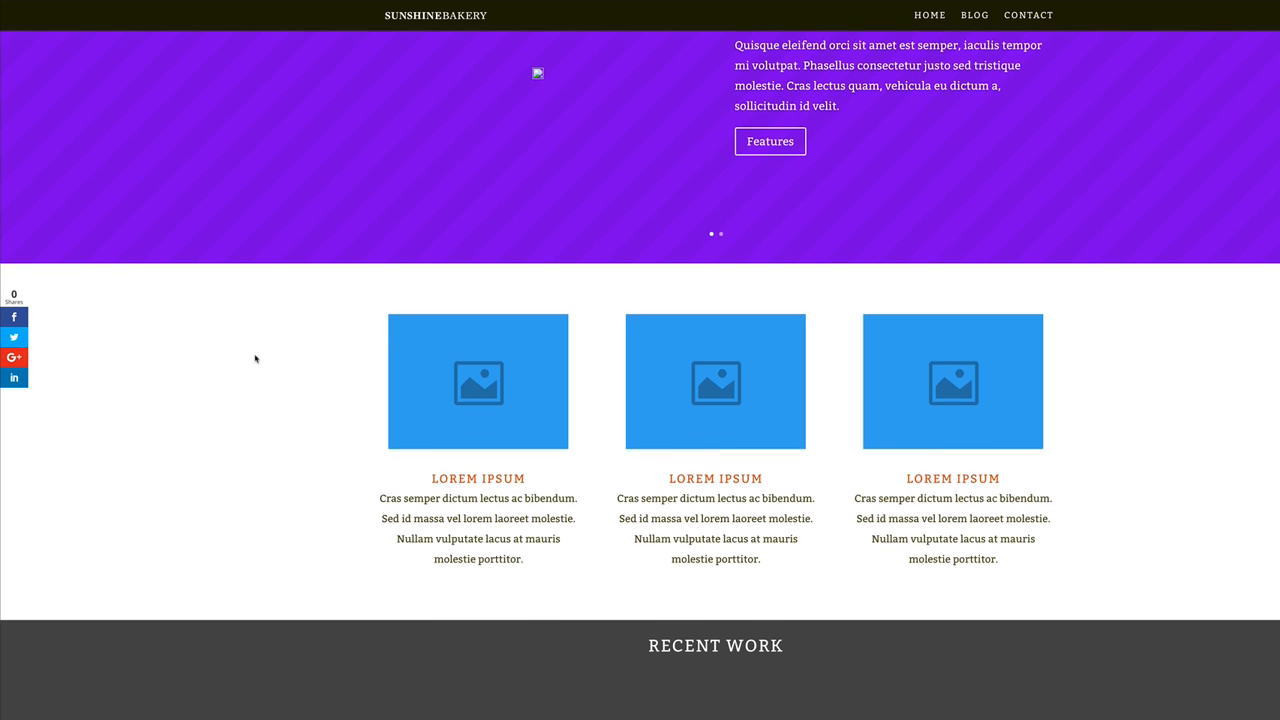
Step: Look over the logo row of the predefined layout page, inspect the first Image module's settings, and close them without saving
{"action": "scroll", "coordinate": [254, 357], "scroll_direction": "down", "scroll_amount": 1}
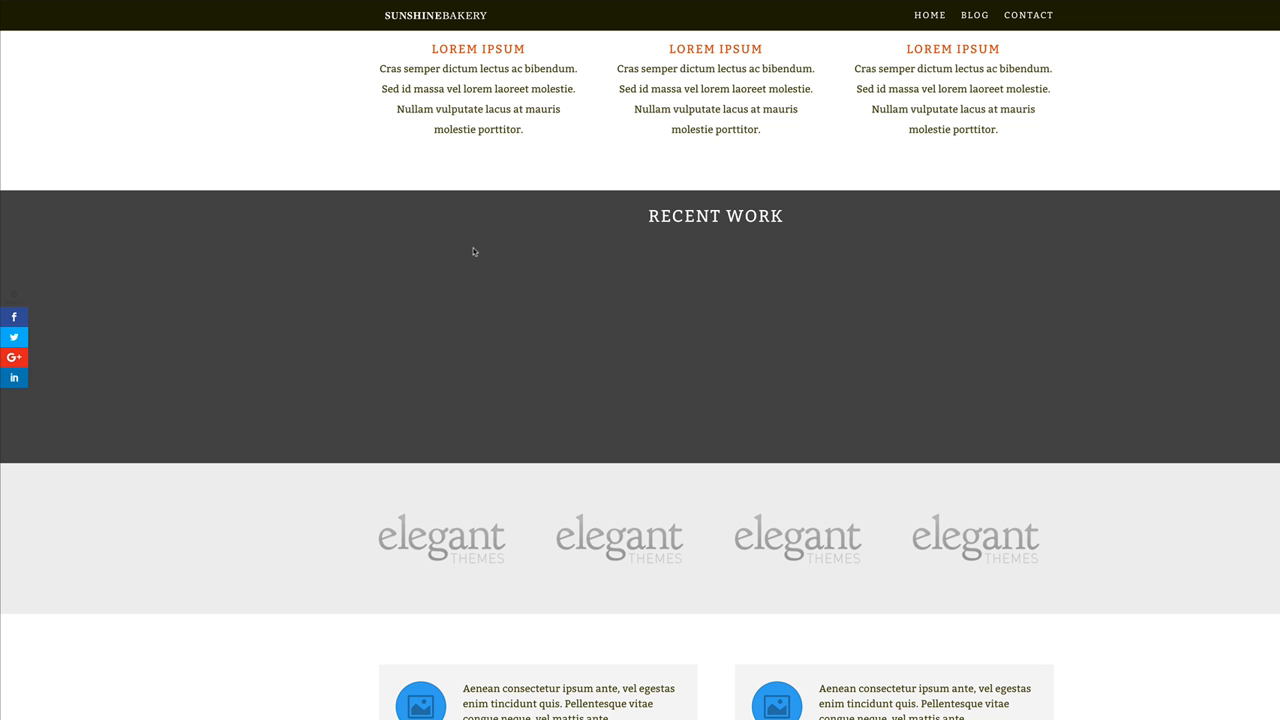
{"action": "scroll", "coordinate": [494, 285], "scroll_direction": "up", "scroll_amount": 3}
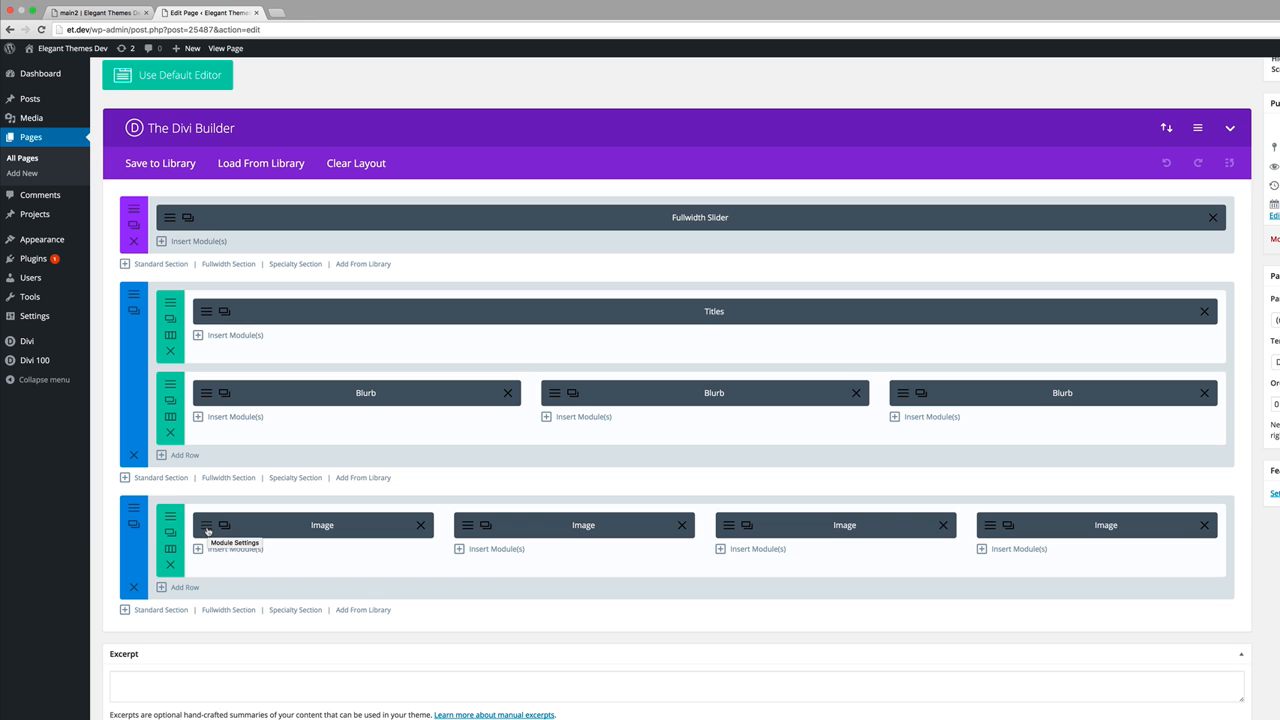
{"action": "left_click", "coordinate": [208, 528]}
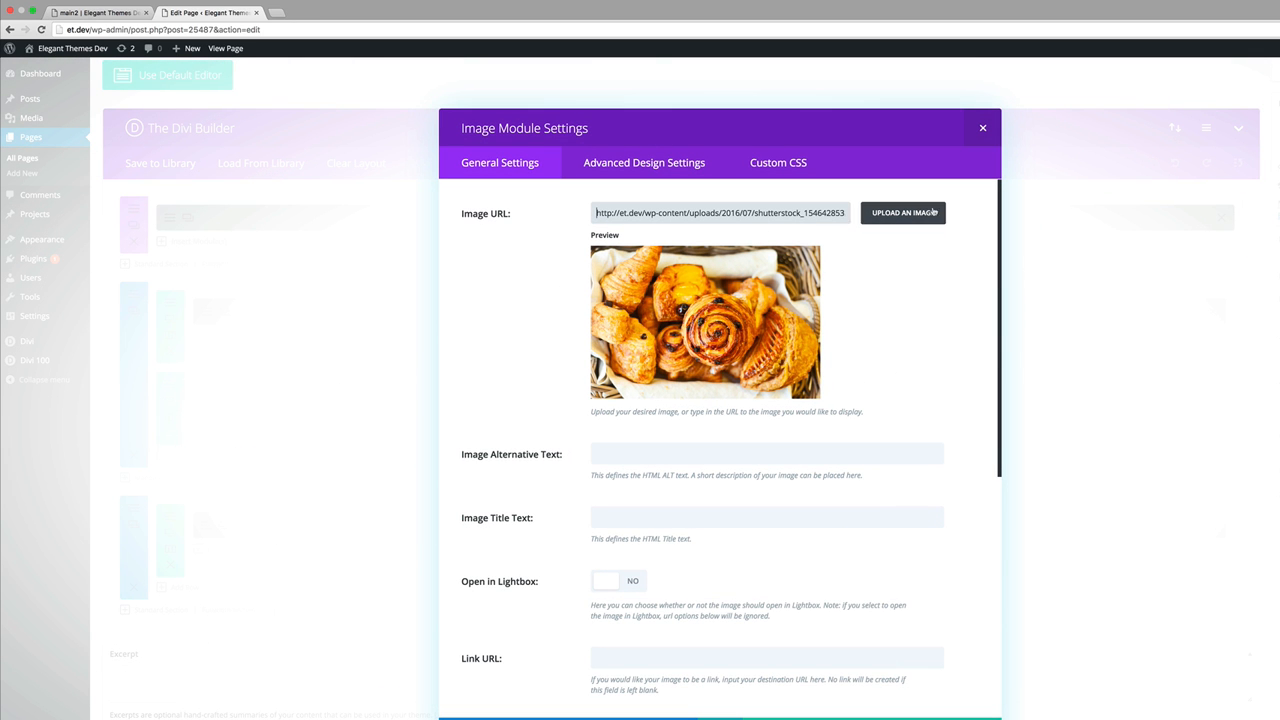
{"action": "scroll", "coordinate": [958, 445], "scroll_direction": "down", "scroll_amount": 5}
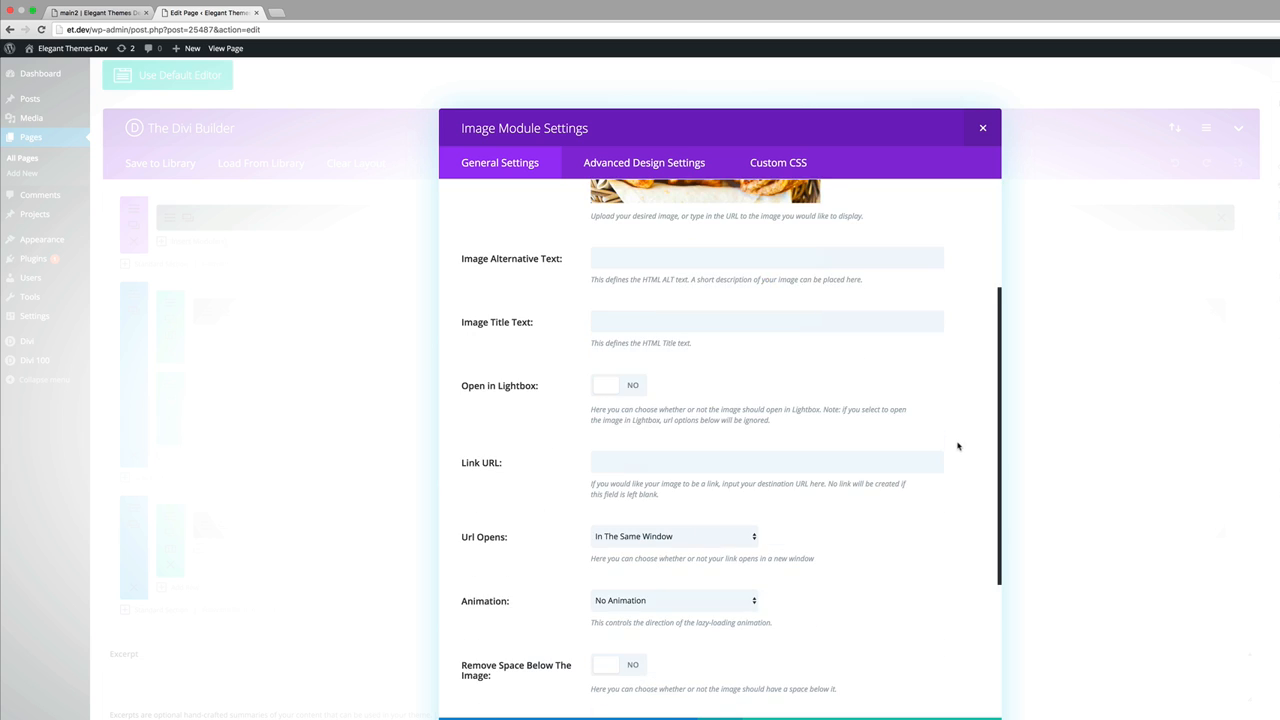
{"action": "scroll", "coordinate": [958, 445], "scroll_direction": "down", "scroll_amount": 3}
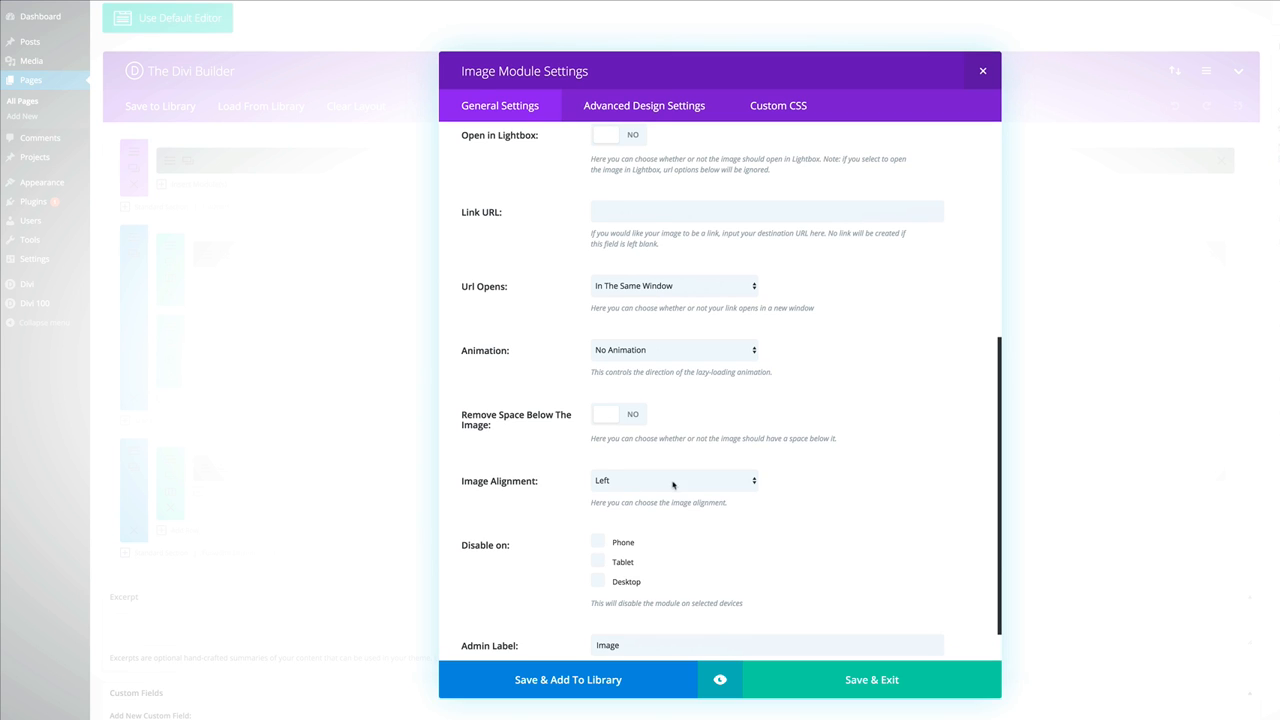
{"action": "scroll", "coordinate": [762, 490], "scroll_direction": "down", "scroll_amount": 1}
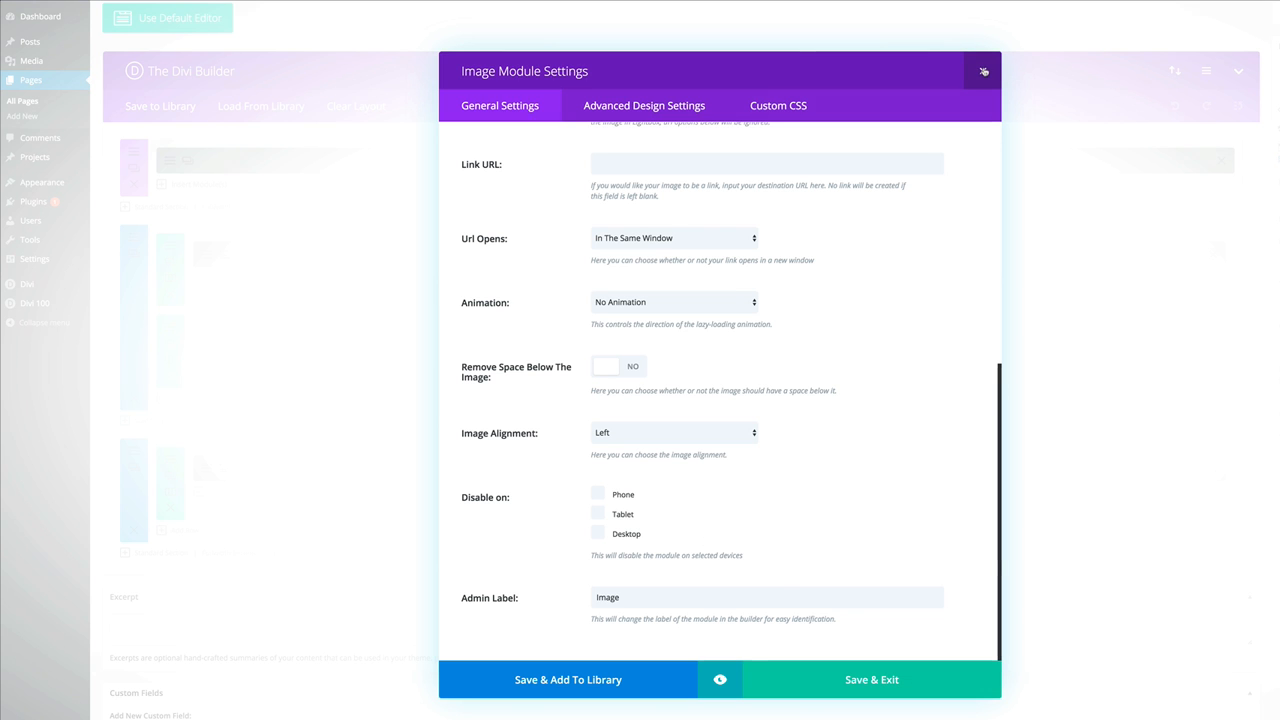
{"action": "left_click", "coordinate": [983, 71]}
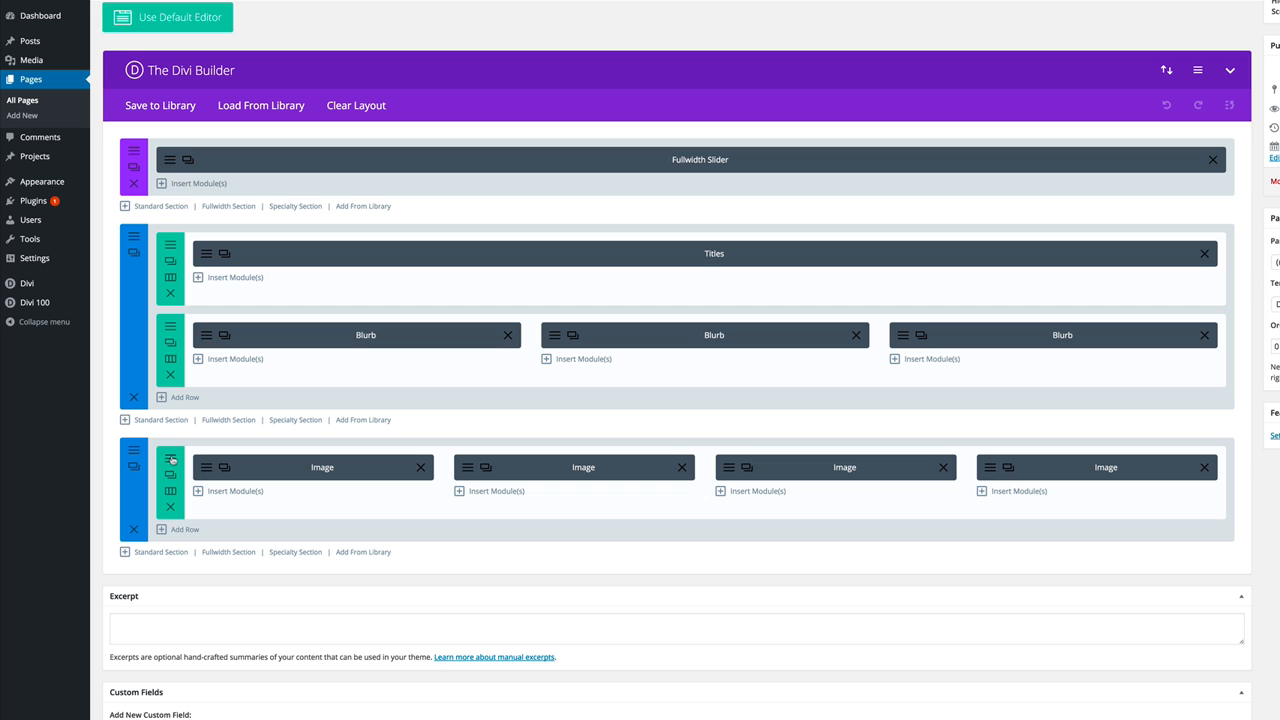
Step: Turn off the custom gutter width in the settings of the four-image row
{"action": "left_click", "coordinate": [171, 461]}
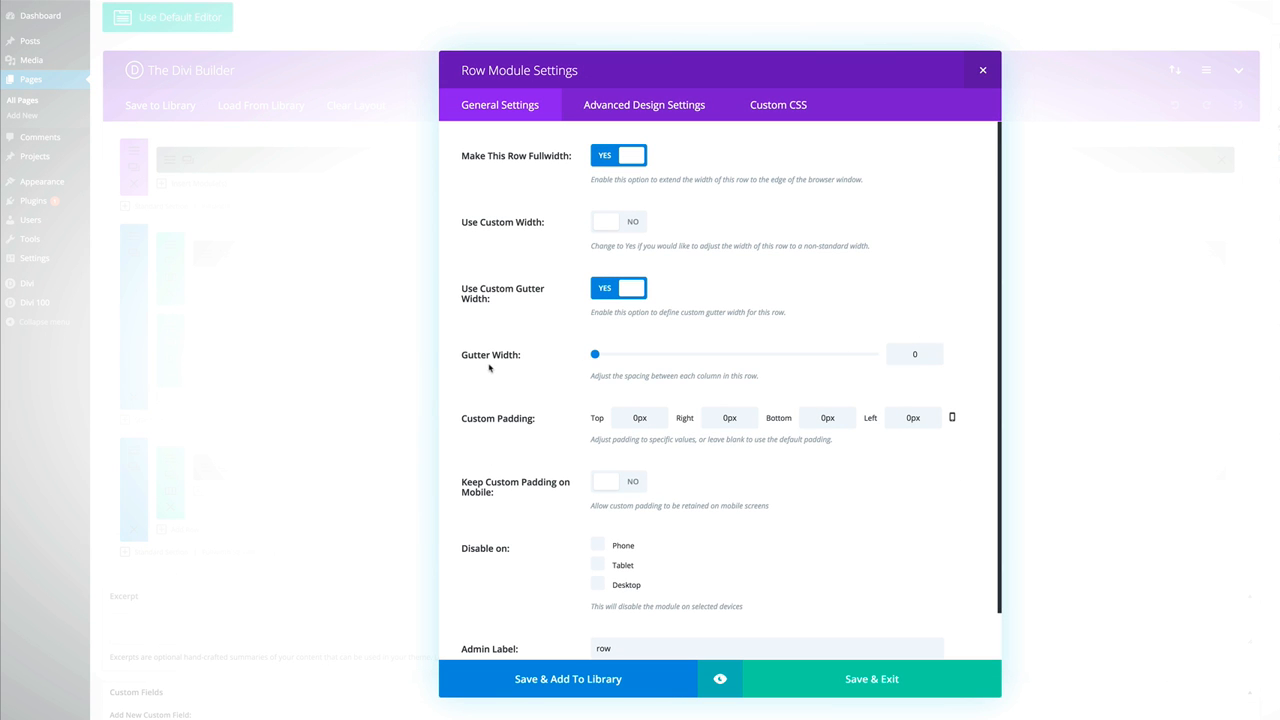
{"action": "left_click", "coordinate": [595, 354]}
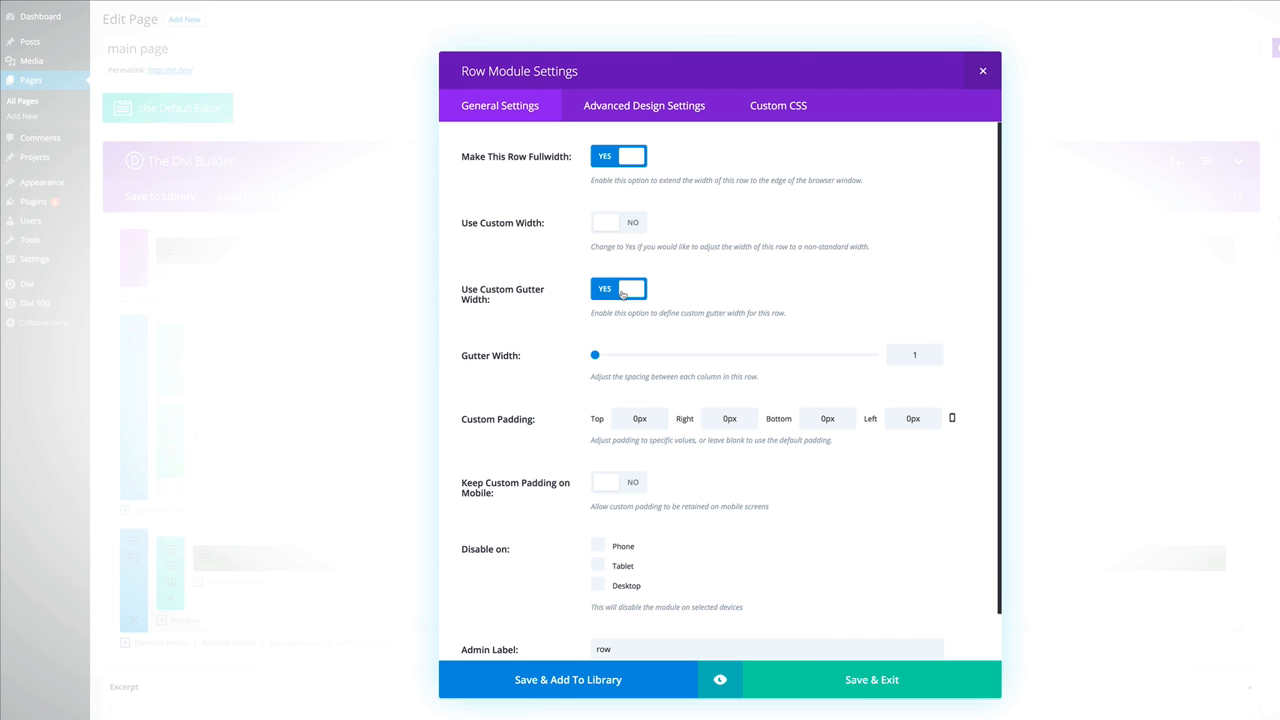
{"action": "left_click", "coordinate": [587, 290]}
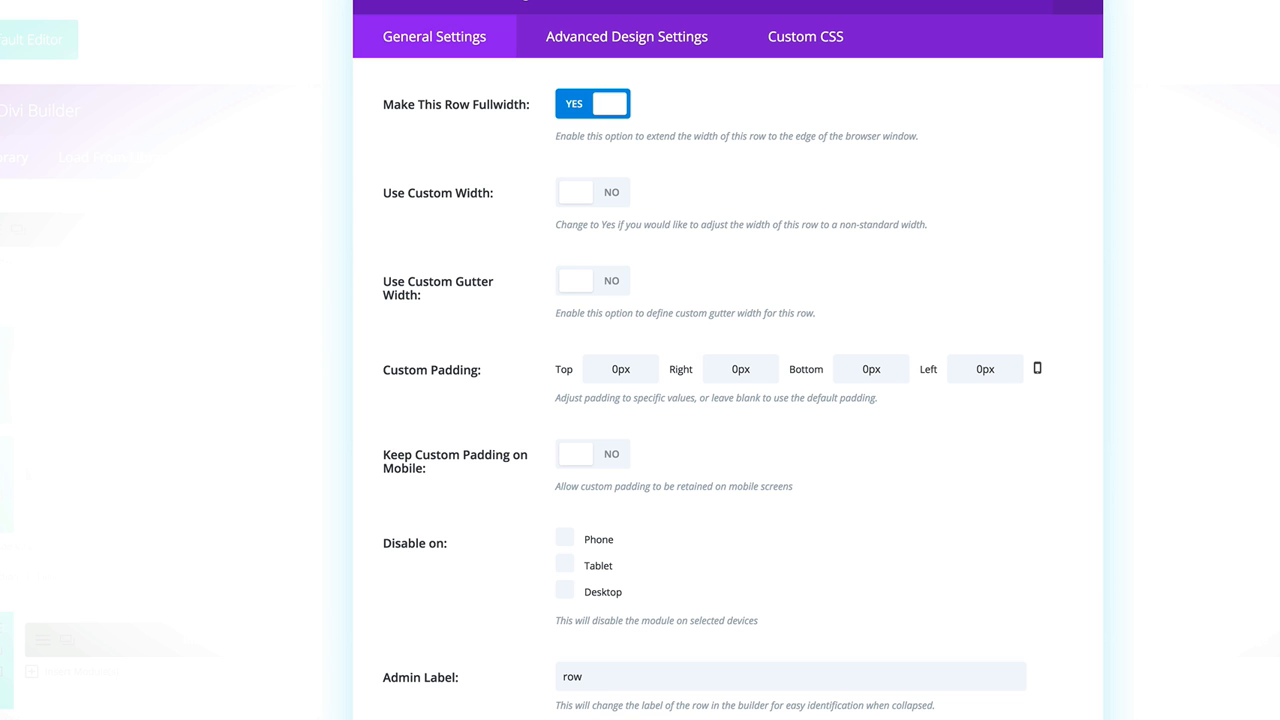
{"action": "key", "text": "Escape"}
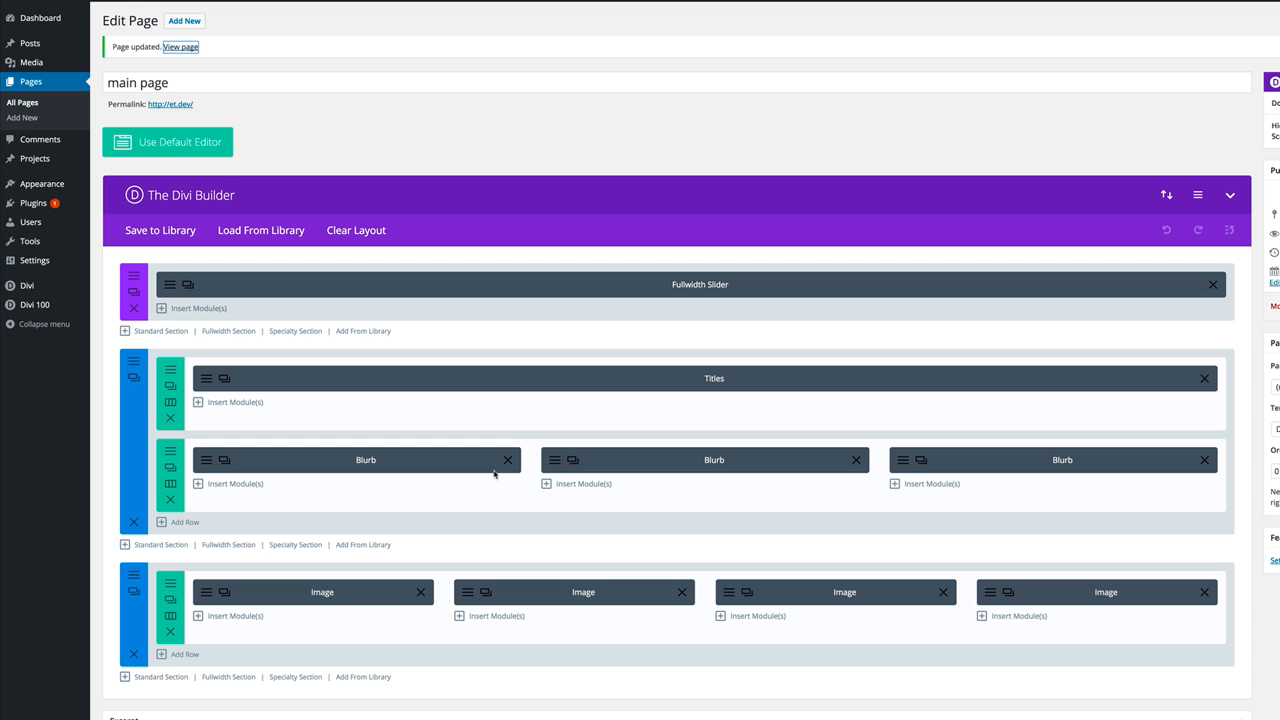
Step: Re-enable the custom gutter width for the four-image row and review the image gallery on the finished home page
{"action": "left_click", "coordinate": [170, 585]}
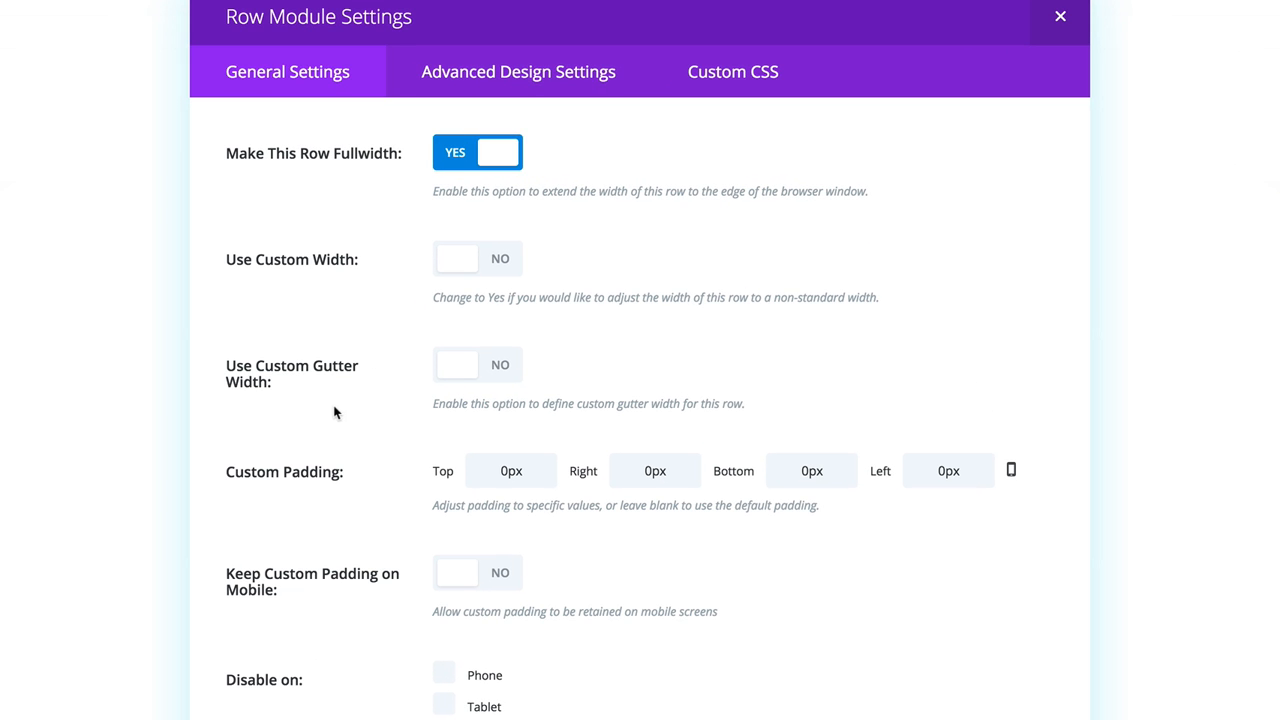
{"action": "left_click", "coordinate": [502, 372]}
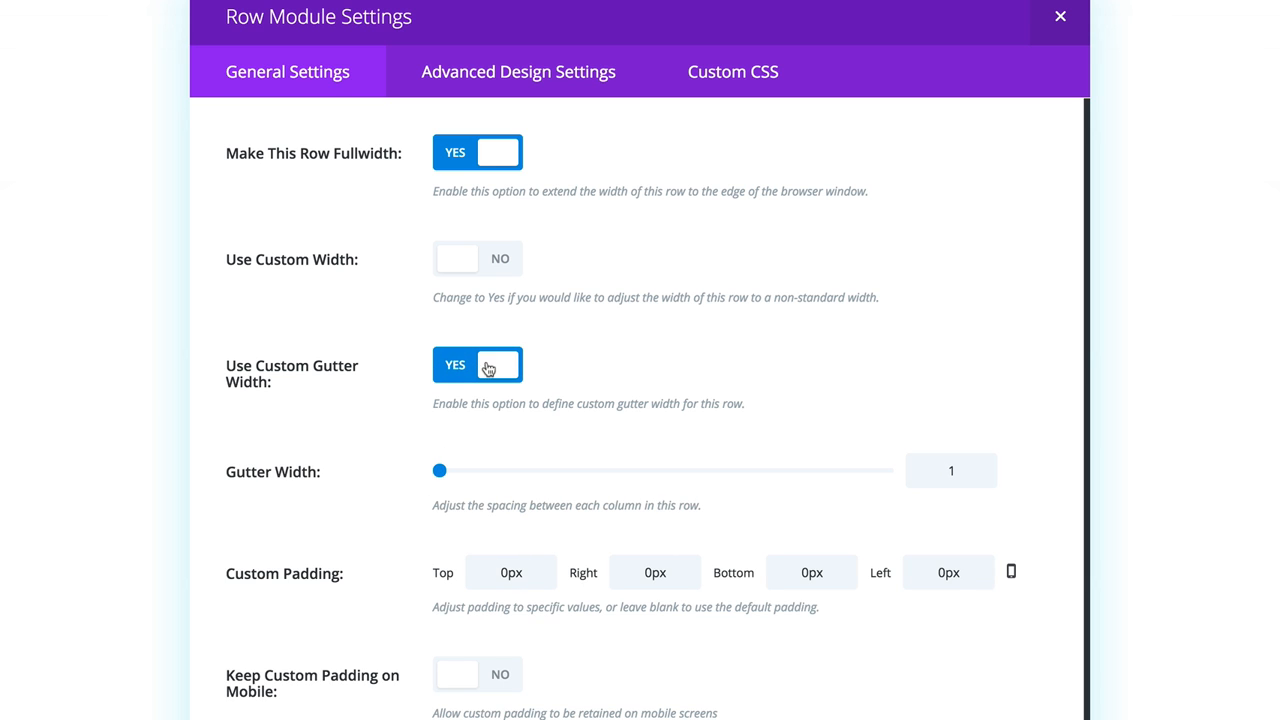
{"action": "left_click", "coordinate": [960, 473]}
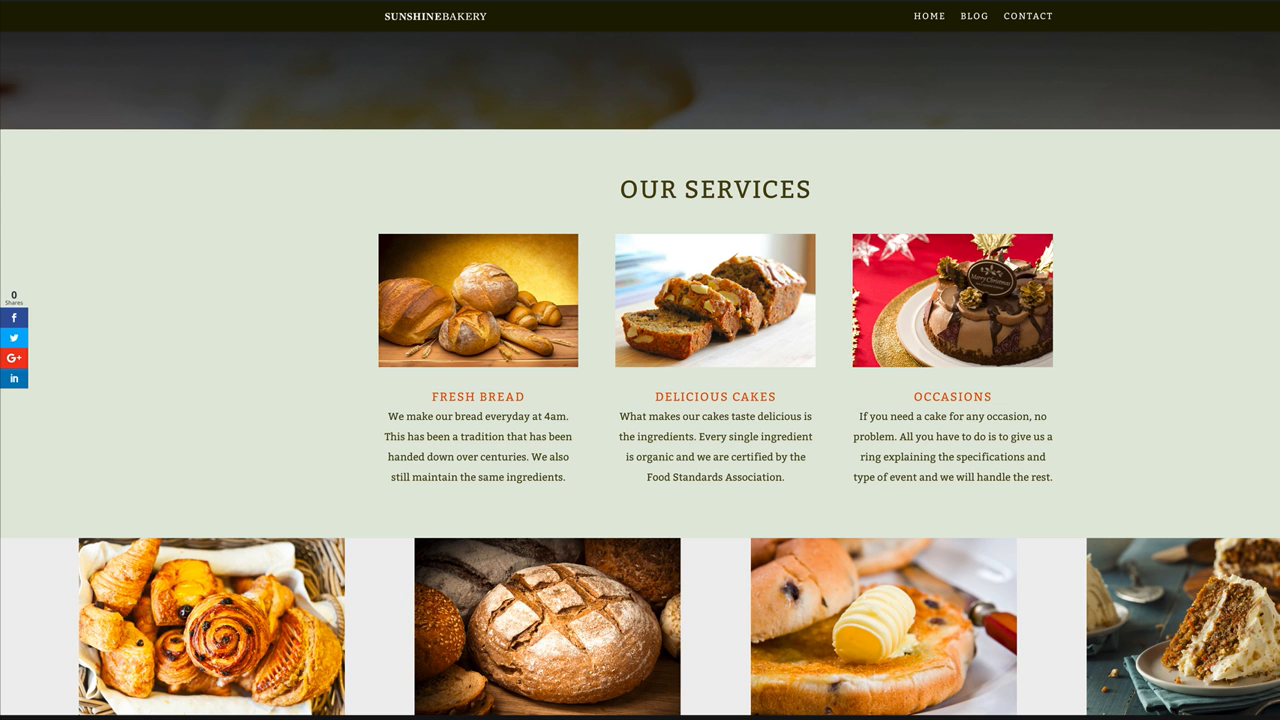
{"action": "scroll", "coordinate": [237, 234], "scroll_direction": "down", "scroll_amount": 1}
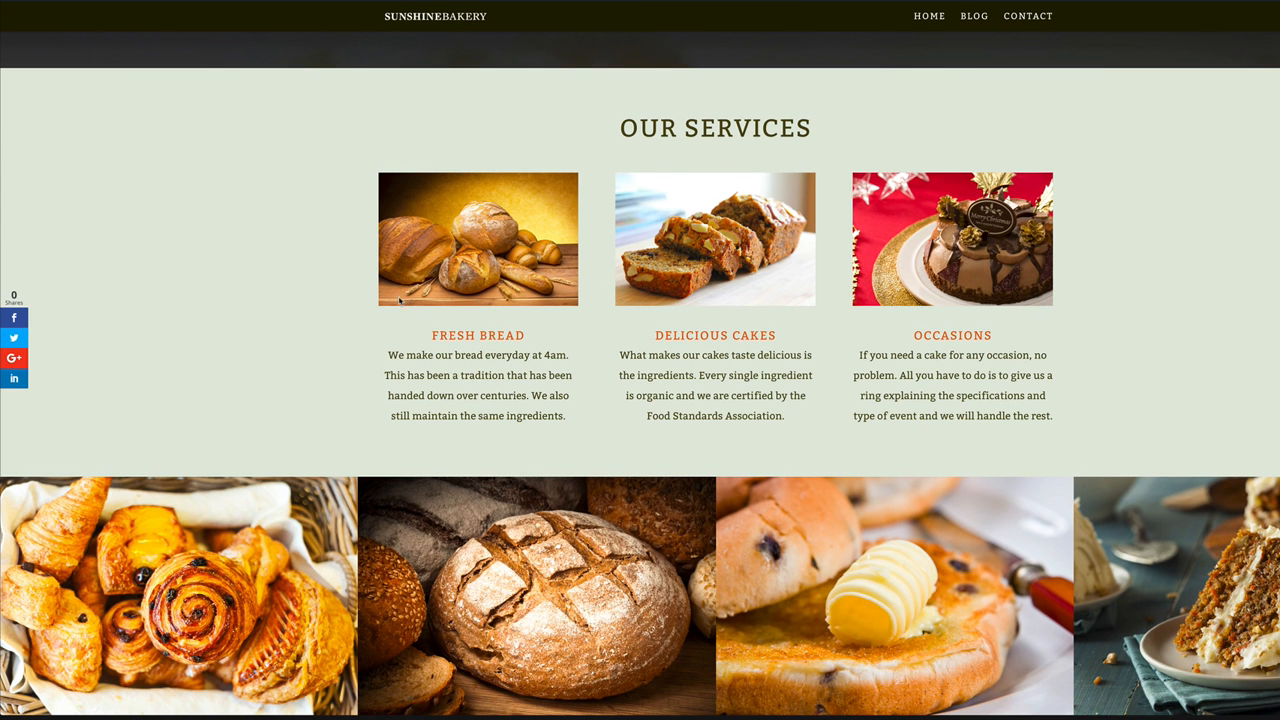
{"action": "scroll", "coordinate": [347, 311], "scroll_direction": "up", "scroll_amount": 3}
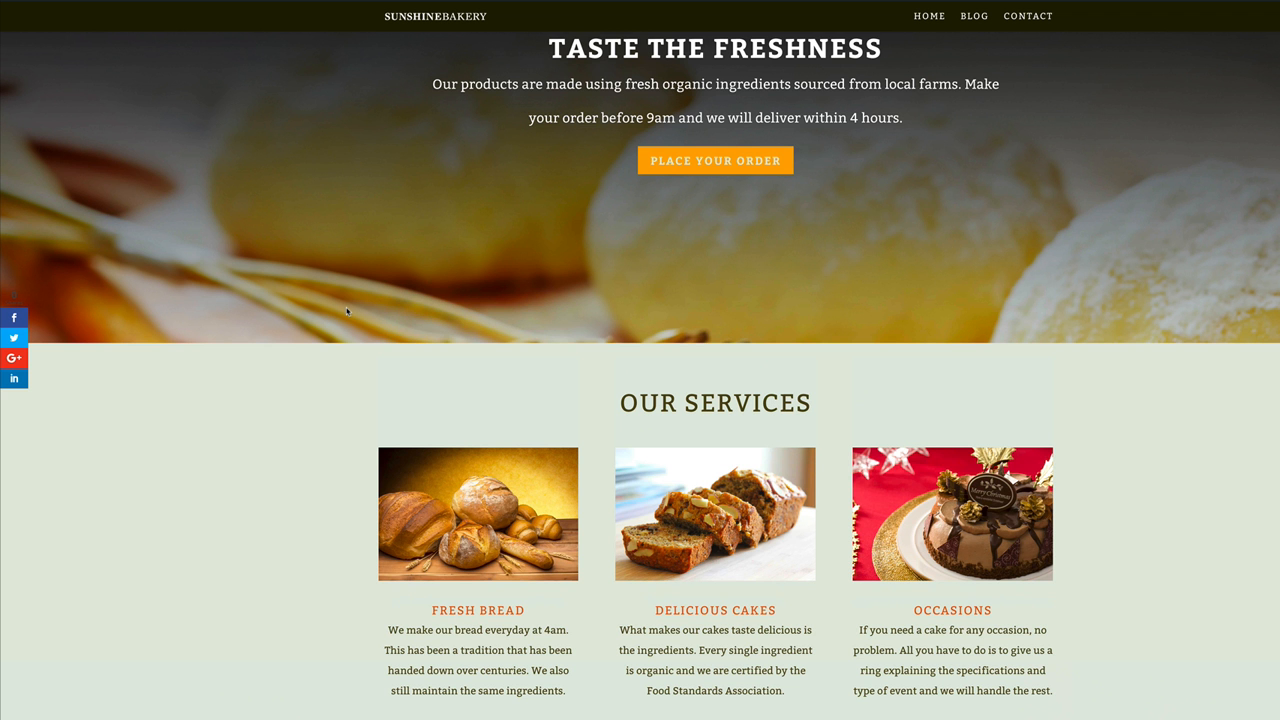
{"action": "scroll", "coordinate": [347, 311], "scroll_direction": "up", "scroll_amount": 2}
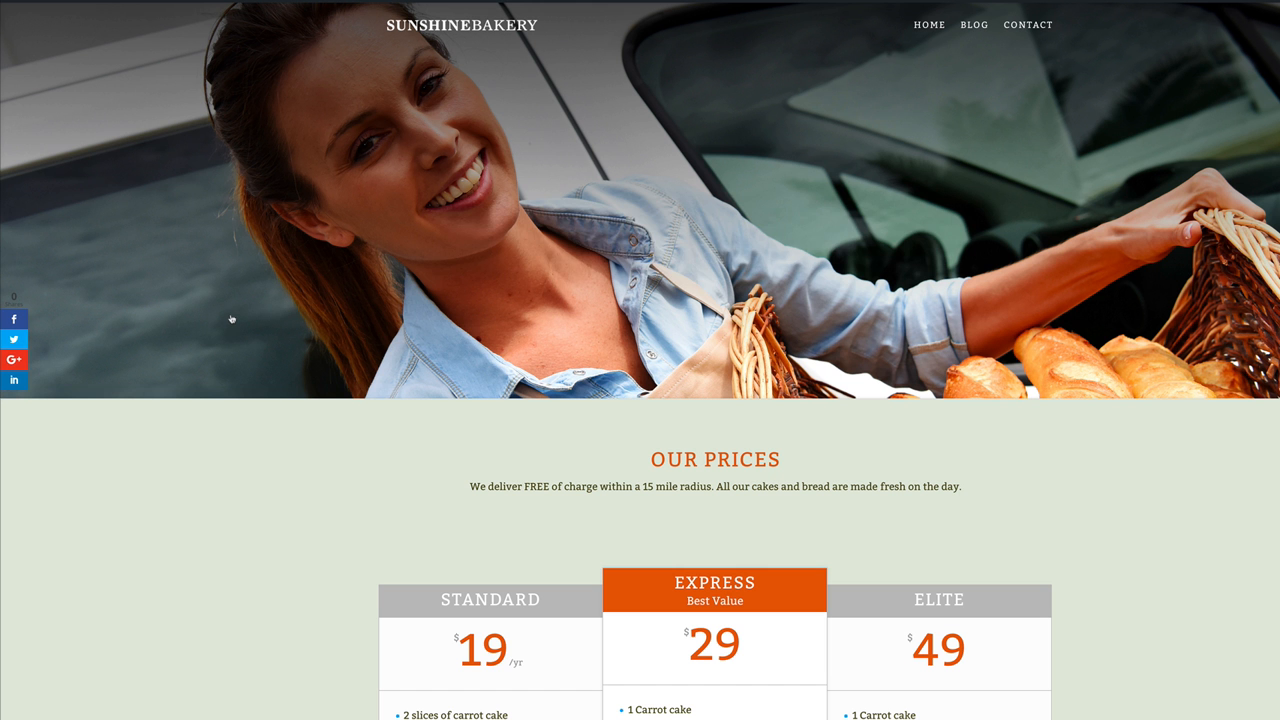
Step: Examine the finished Place Your Order page from its header through the prices and testimonial to the frequently asked questions
{"action": "scroll", "coordinate": [260, 291], "scroll_direction": "down", "scroll_amount": 1}
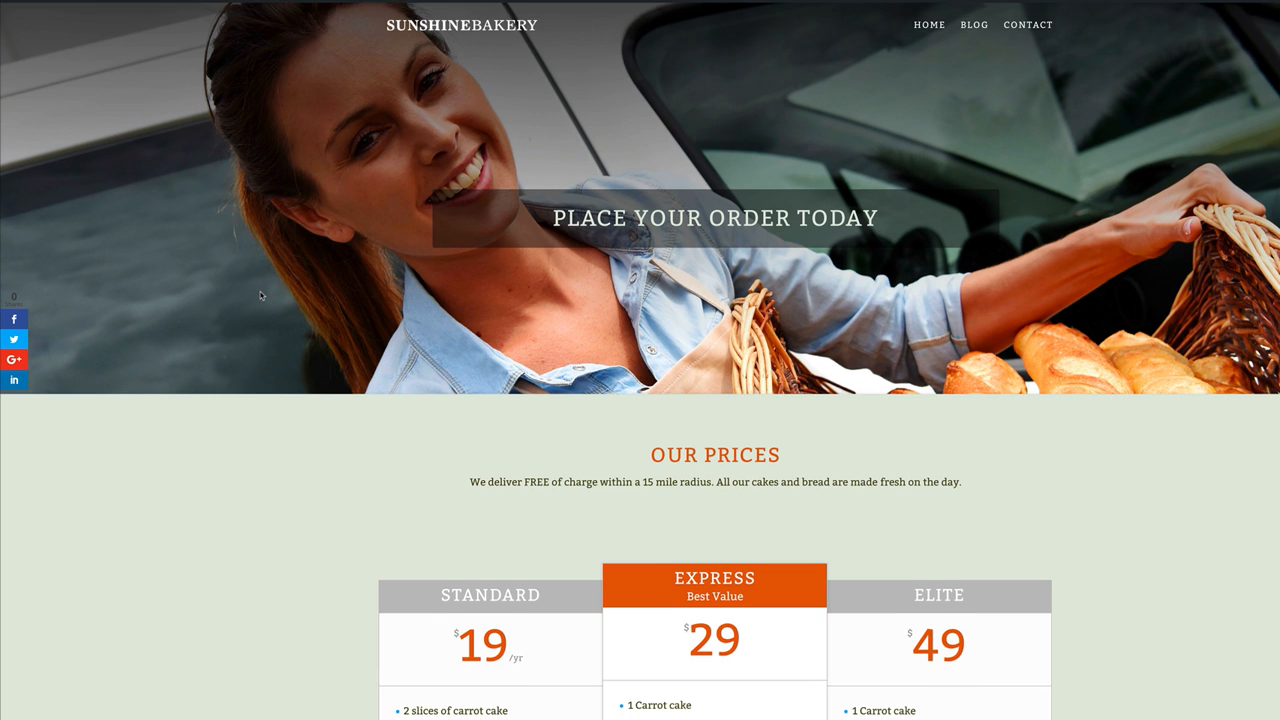
{"action": "scroll", "coordinate": [260, 295], "scroll_direction": "down", "scroll_amount": 3}
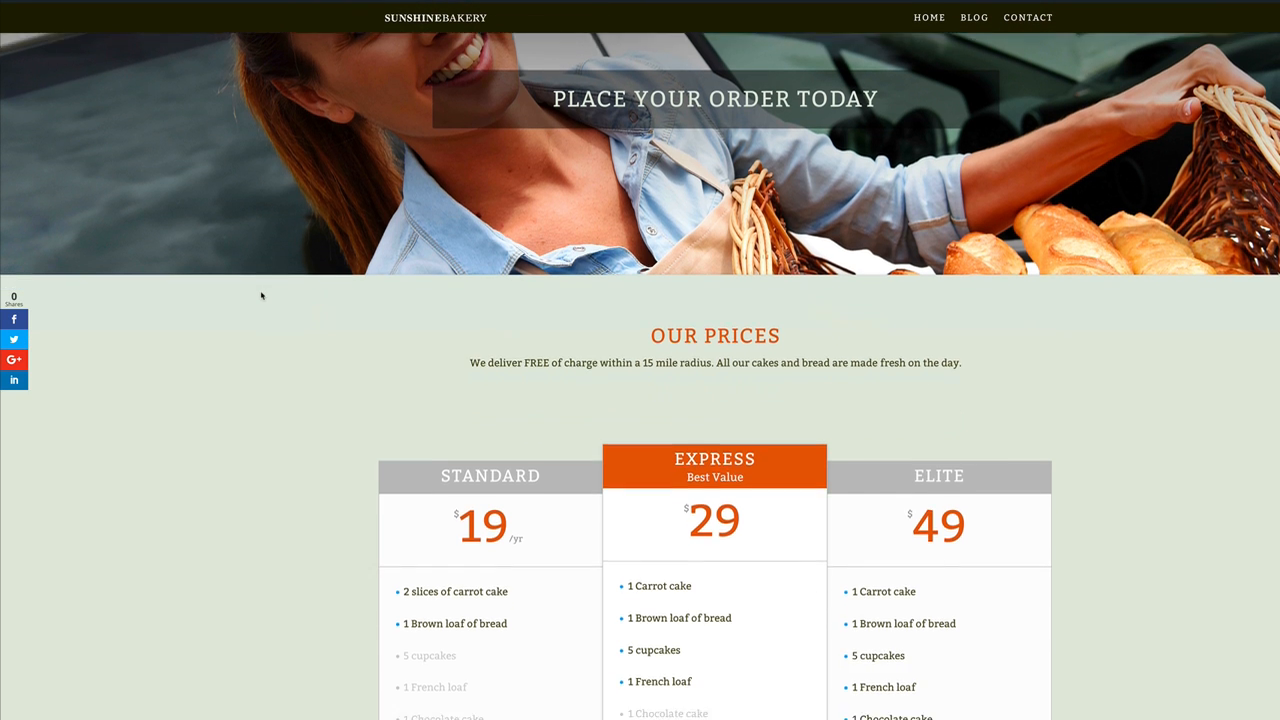
{"action": "scroll", "coordinate": [261, 295], "scroll_direction": "down", "scroll_amount": 7}
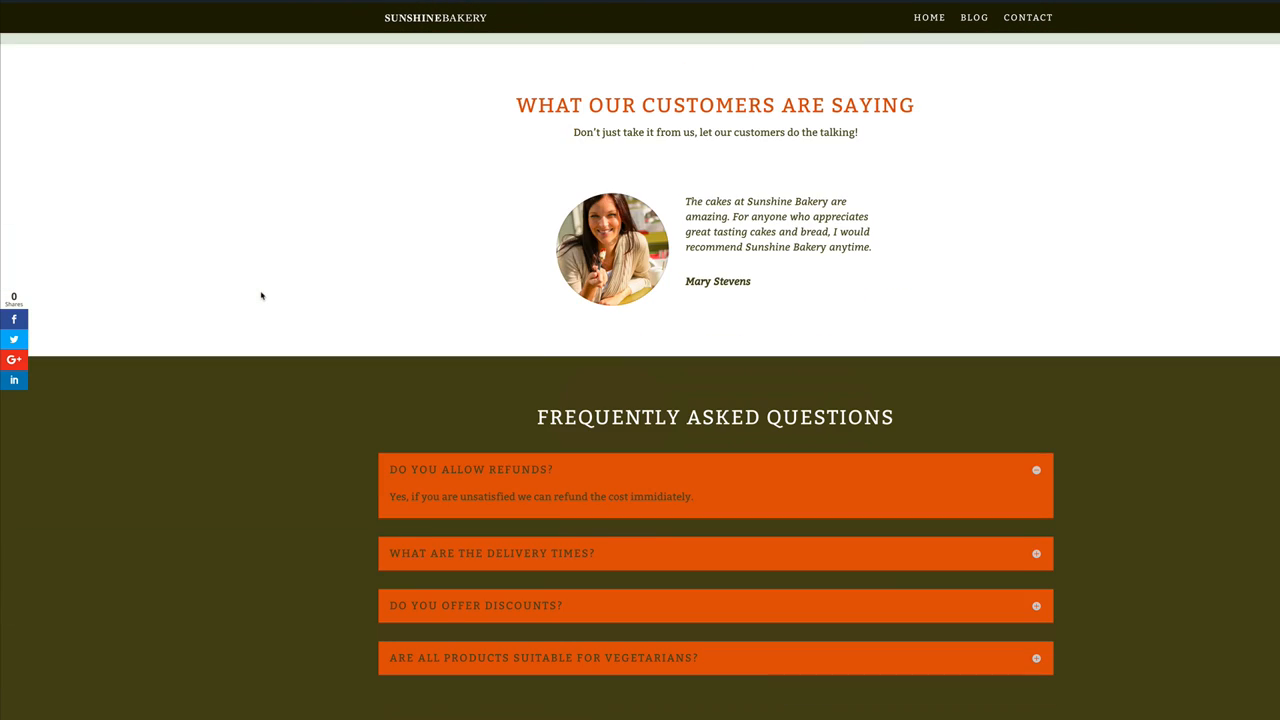
{"action": "scroll", "coordinate": [261, 295], "scroll_direction": "up", "scroll_amount": 10}
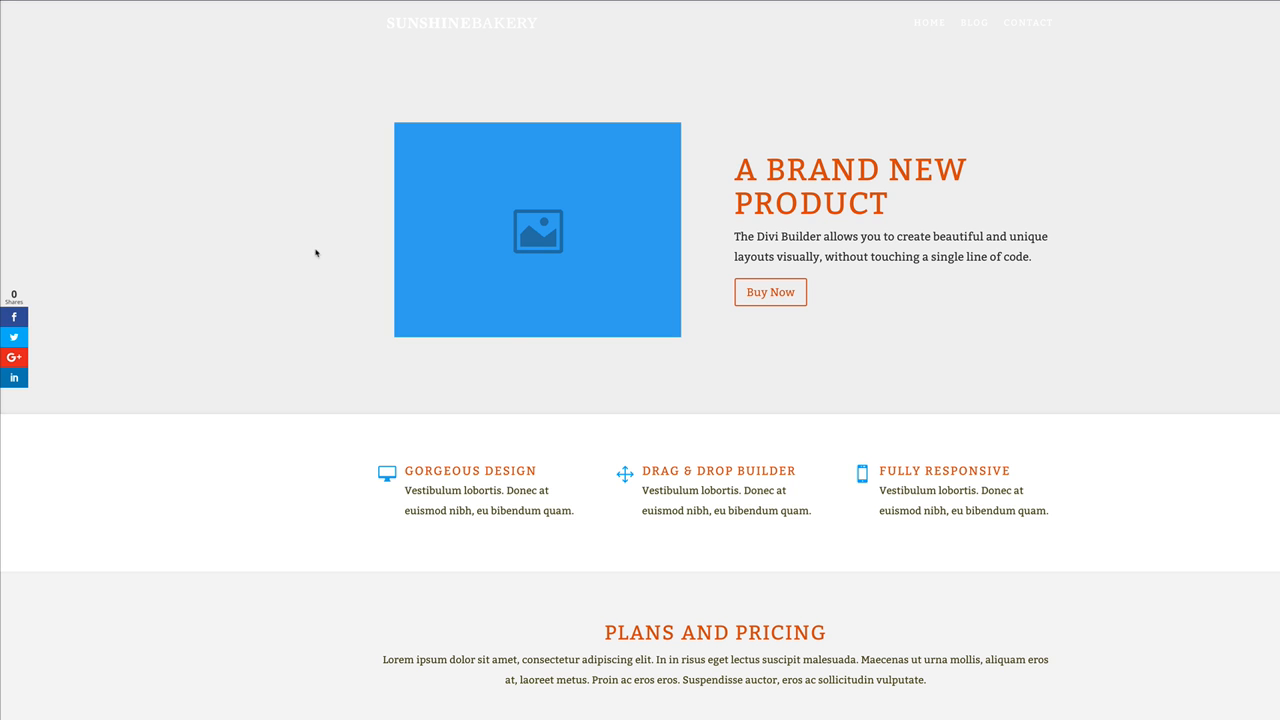
Step: Examine the predefined sales layout page, covering its feature blurbs, pricing tables, testimonials, logo row and frequently asked questions
{"action": "scroll", "coordinate": [483, 286], "scroll_direction": "down", "scroll_amount": 3}
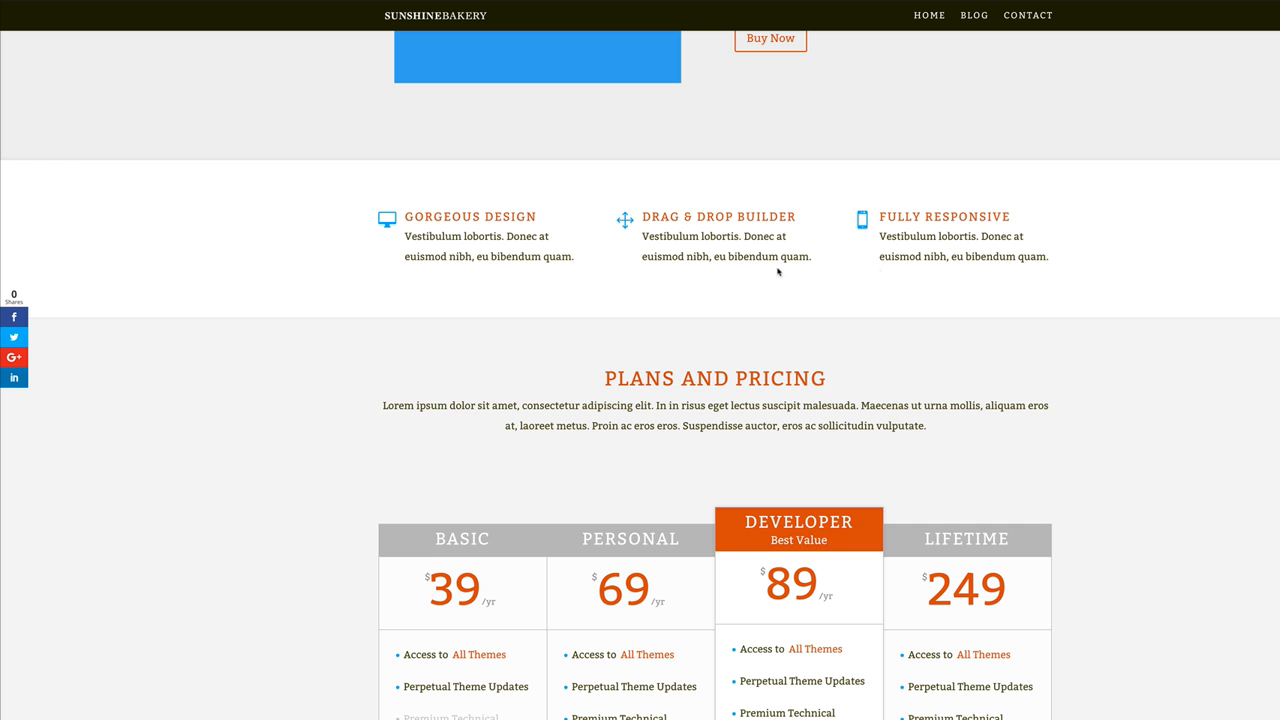
{"action": "scroll", "coordinate": [466, 317], "scroll_direction": "down", "scroll_amount": 4}
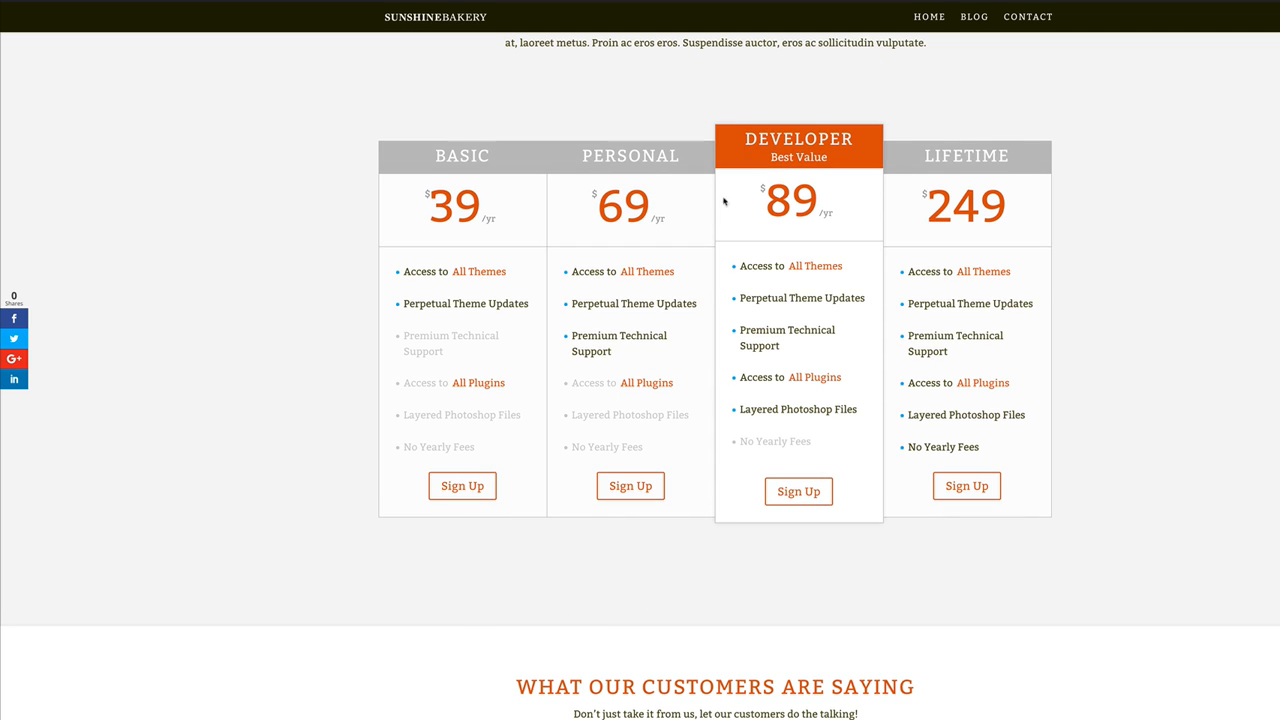
{"action": "scroll", "coordinate": [724, 202], "scroll_direction": "up", "scroll_amount": 2}
{"action": "scroll", "coordinate": [980, 457], "scroll_direction": "down", "scroll_amount": 7}
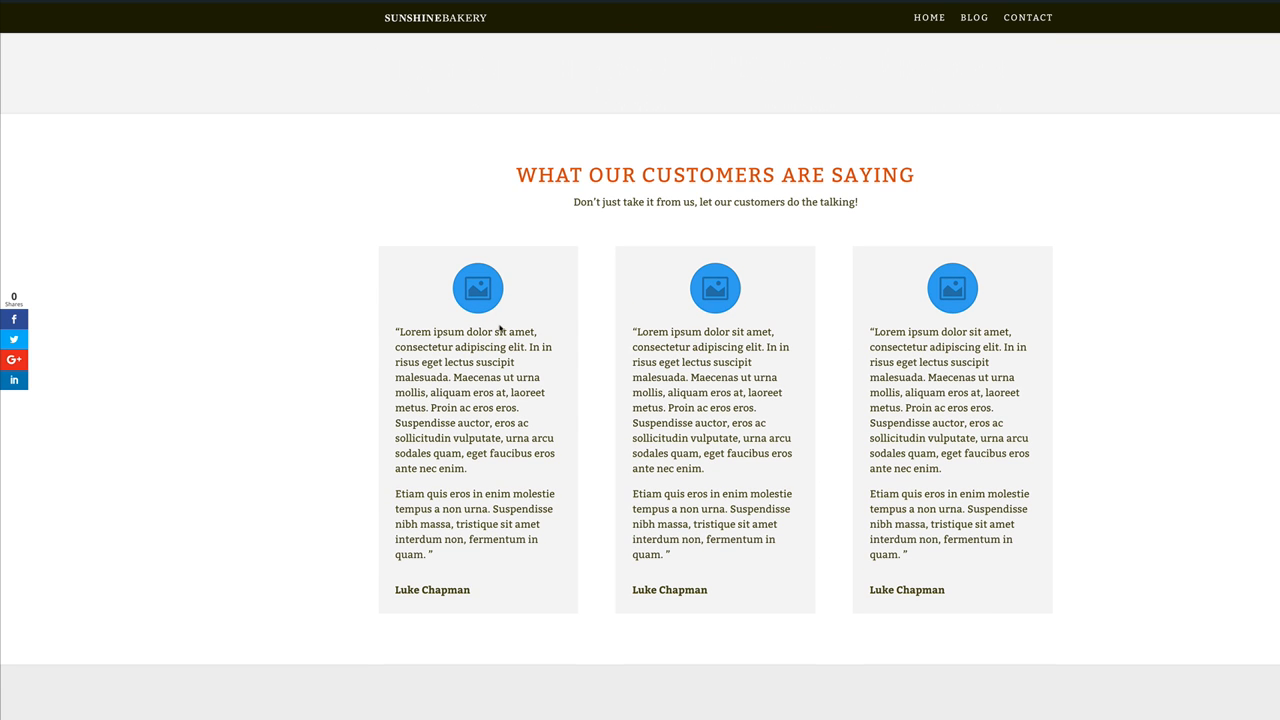
{"action": "scroll", "coordinate": [502, 329], "scroll_direction": "down", "scroll_amount": 5}
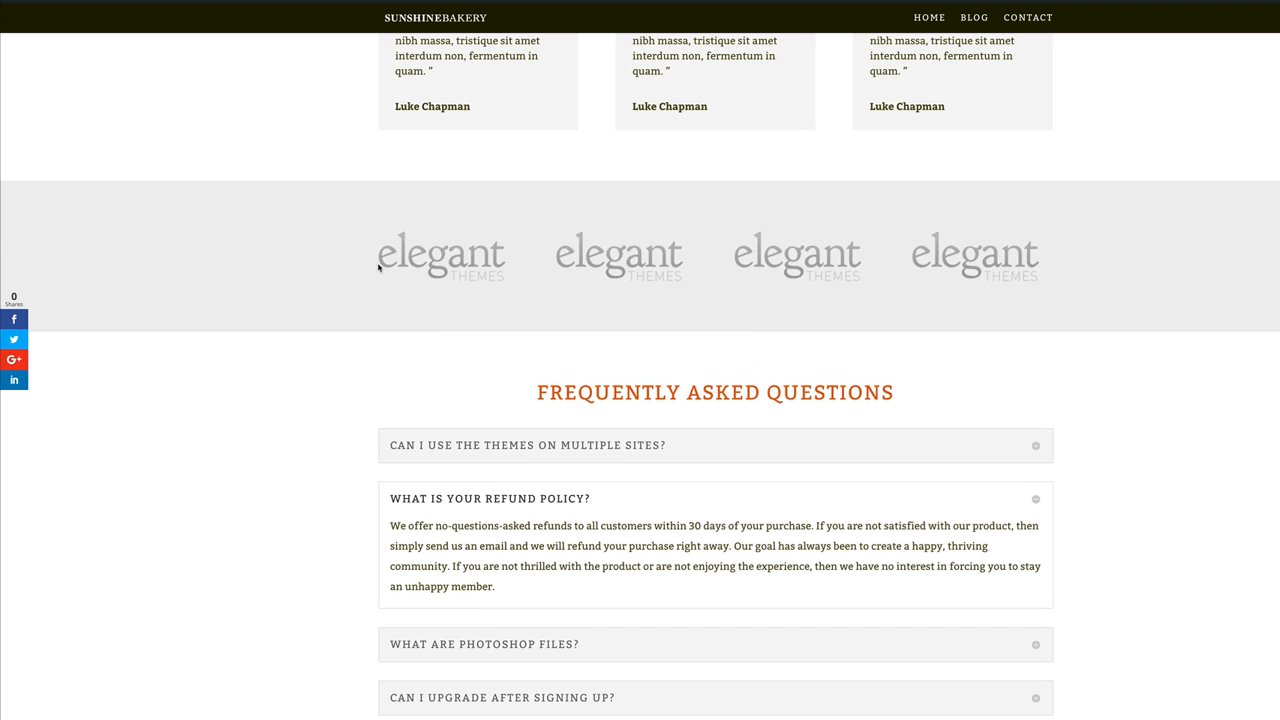
{"action": "scroll", "coordinate": [630, 279], "scroll_direction": "down", "scroll_amount": 1}
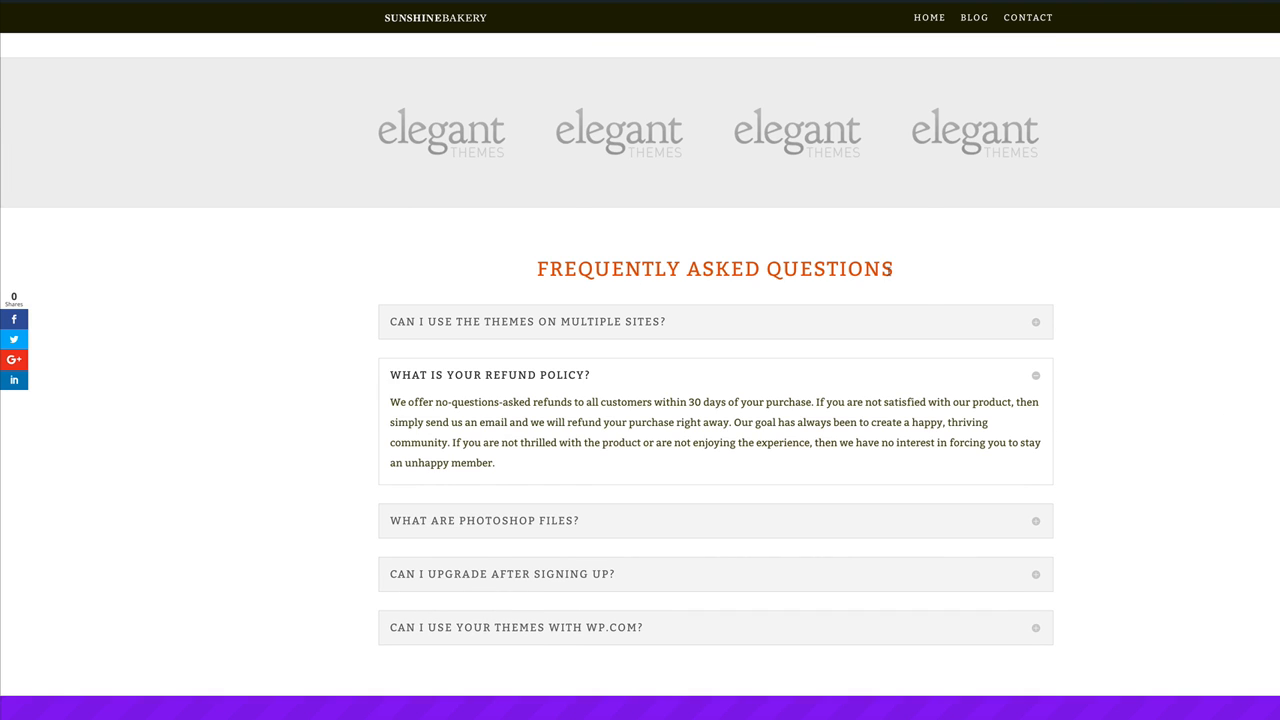
{"action": "scroll", "coordinate": [1151, 383], "scroll_direction": "down", "scroll_amount": 2}
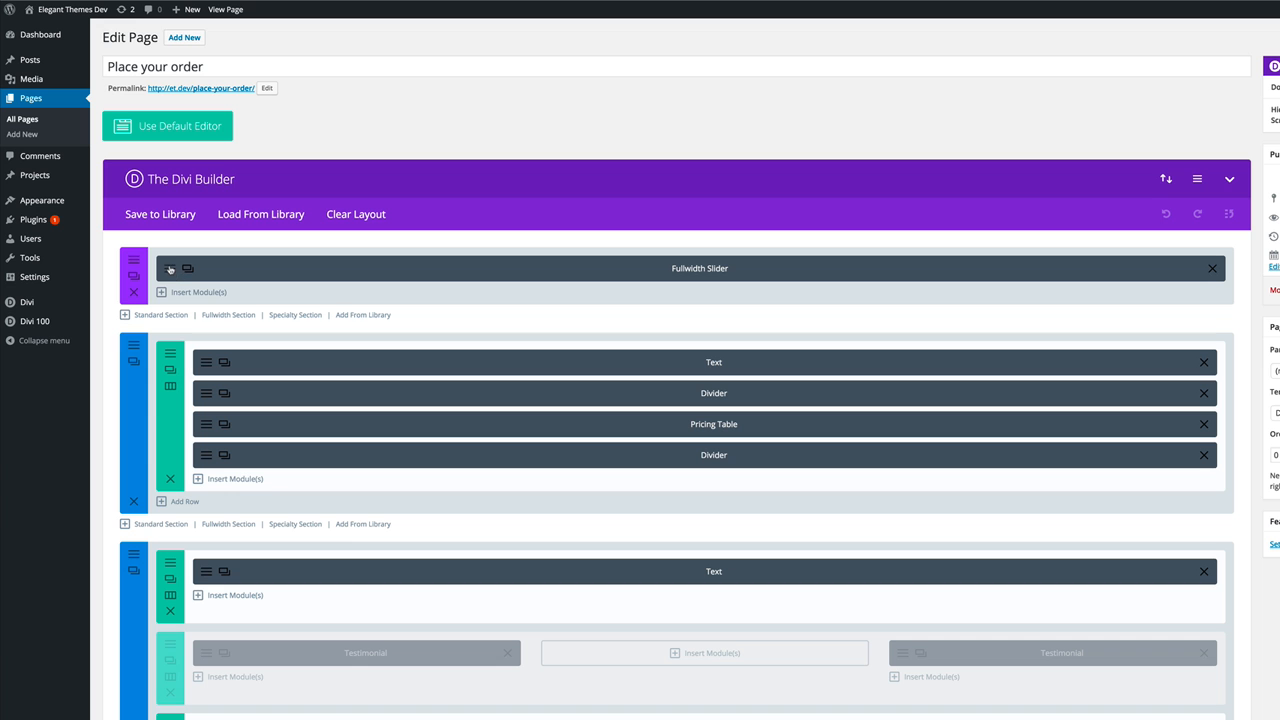
Step: Open the Place YOUR ORDER TODAY slide of the Fullwidth Slider and inspect its heading and background image settings
{"action": "left_click", "coordinate": [169, 270]}
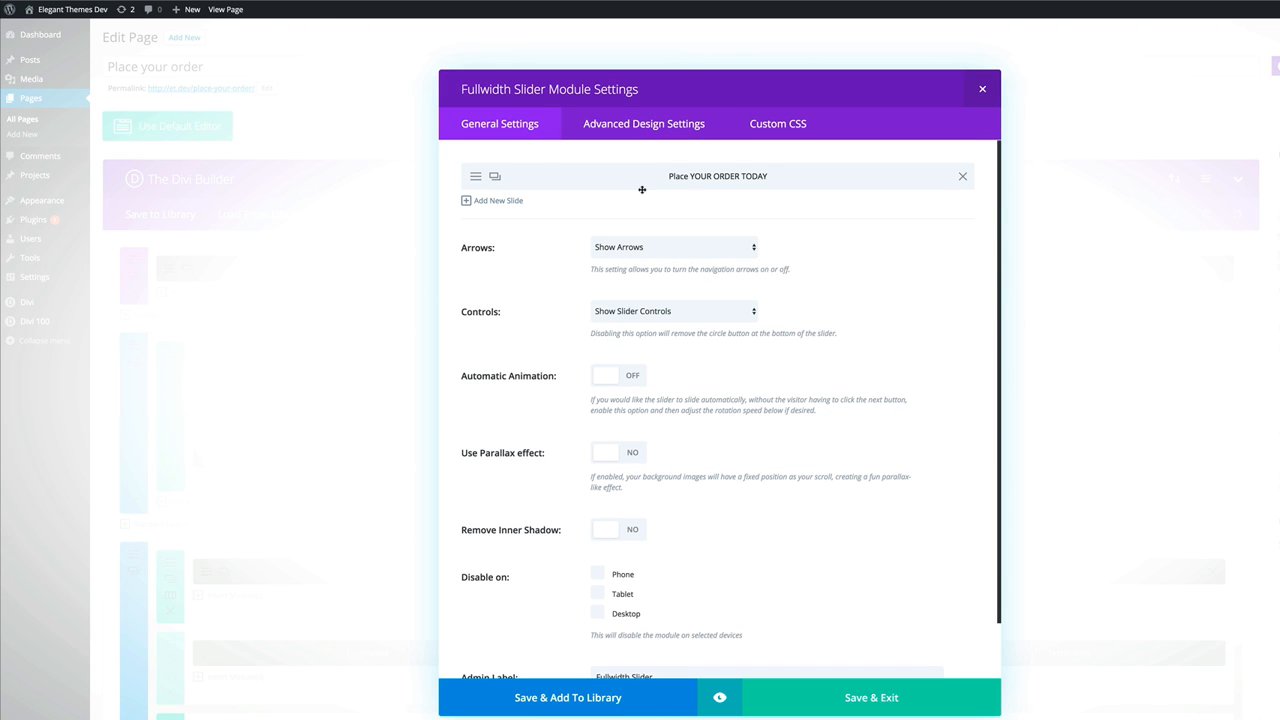
{"action": "left_click", "coordinate": [478, 181]}
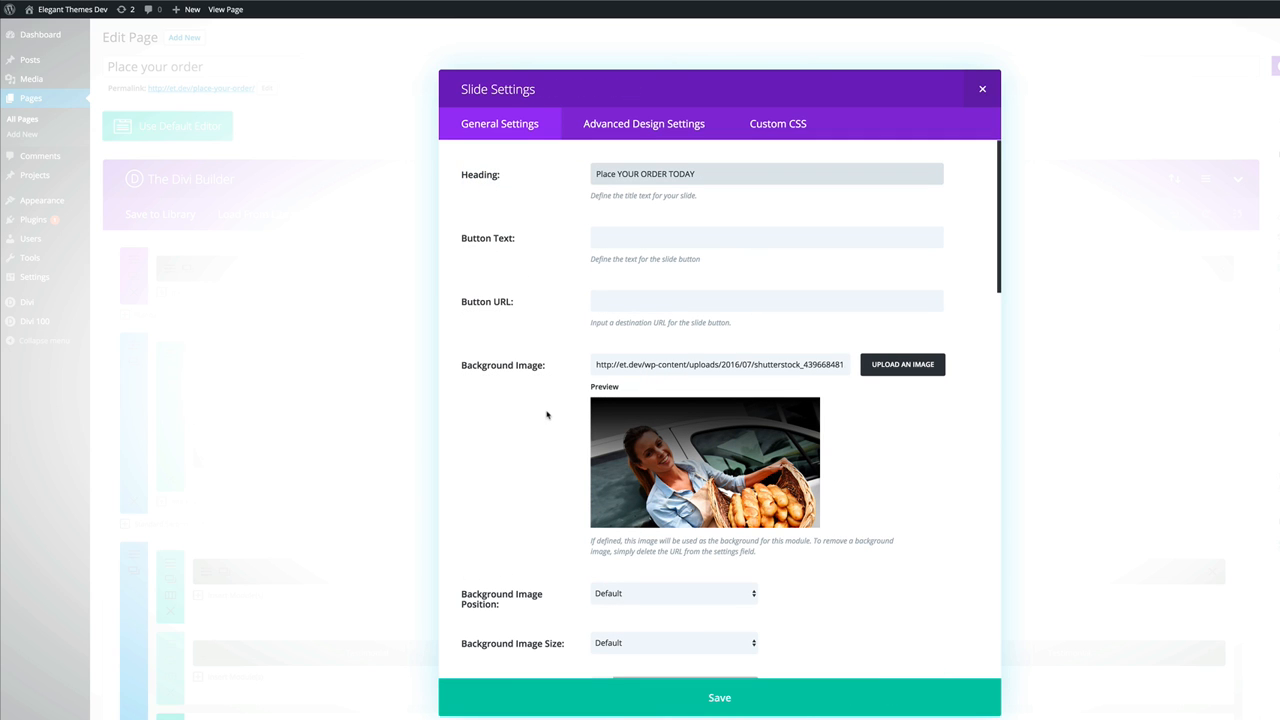
{"action": "left_click_drag", "start_coordinate": [595, 172], "coordinate": [714, 176]}
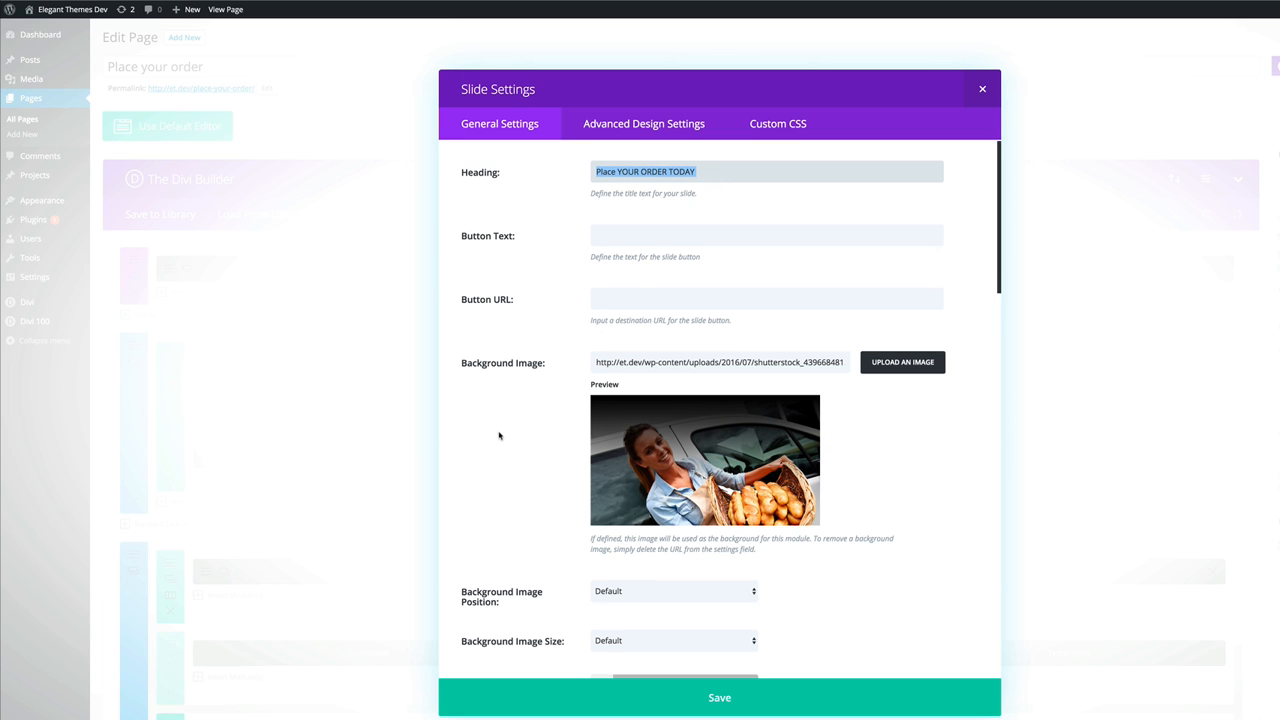
{"action": "scroll", "coordinate": [499, 434], "scroll_direction": "down", "scroll_amount": 1}
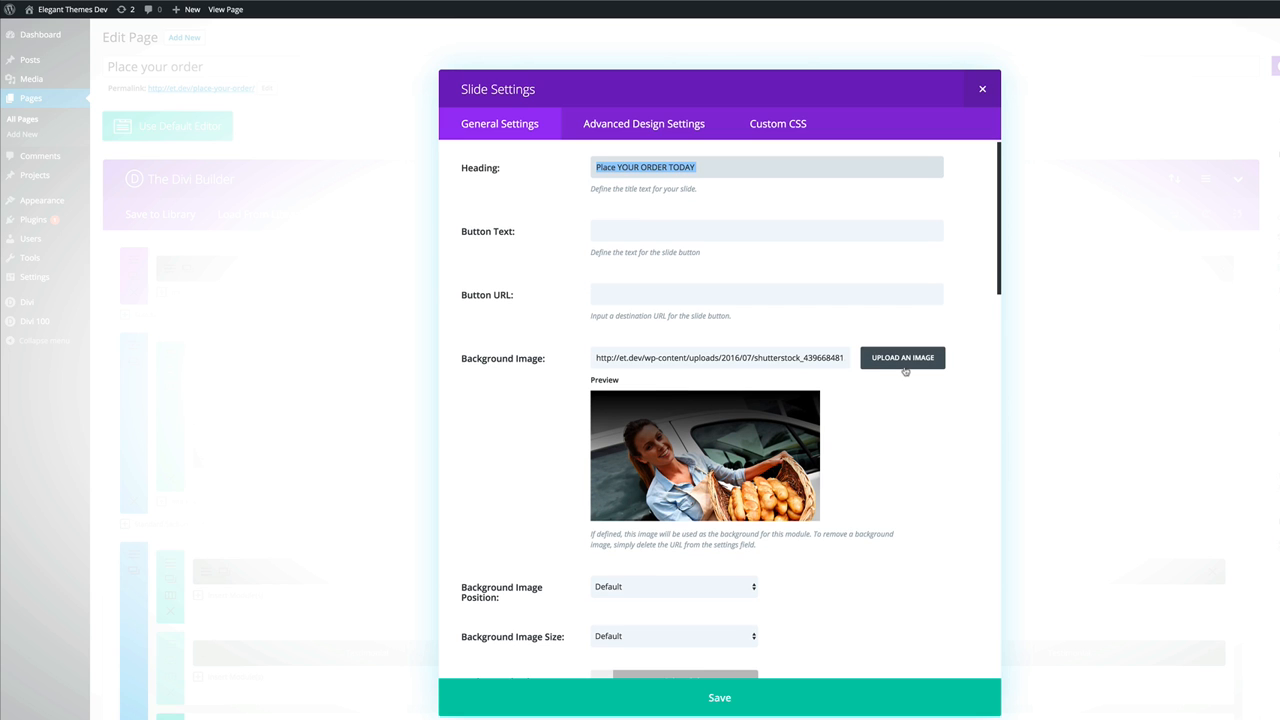
{"action": "scroll", "coordinate": [500, 471], "scroll_direction": "down", "scroll_amount": 6}
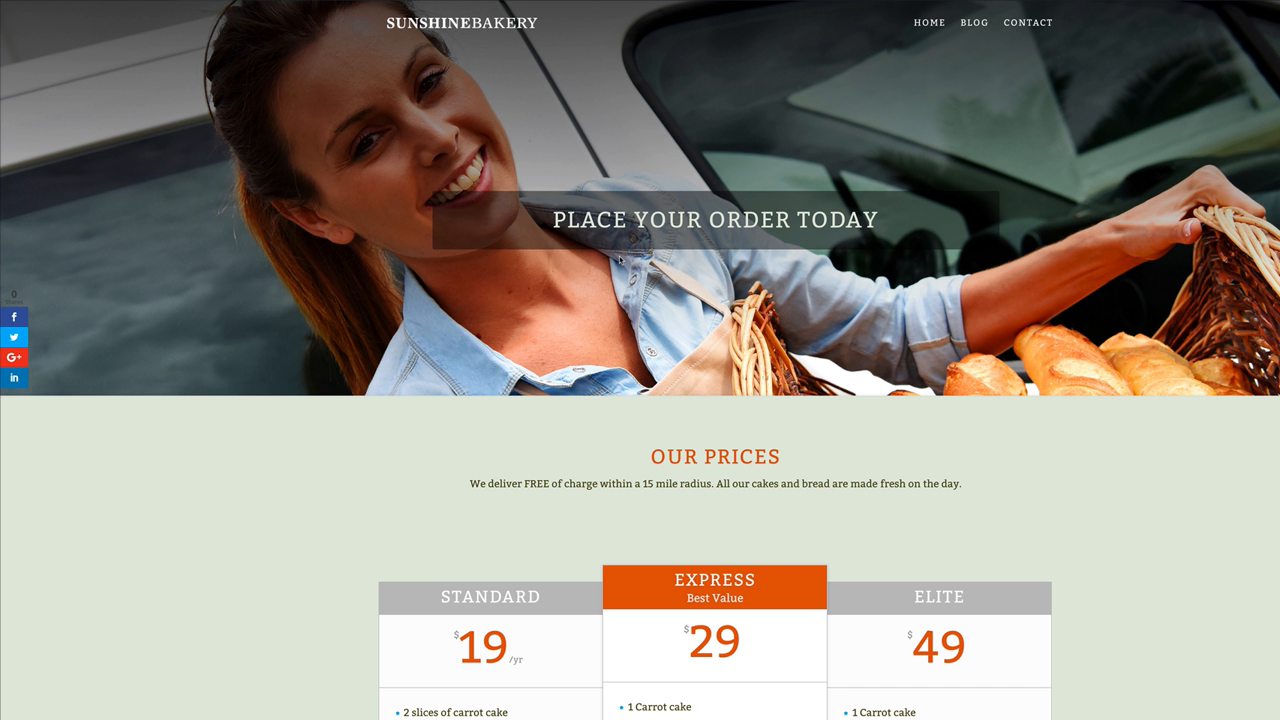
Step: Inspect the slide heading on the live page and its text overlay color in the slide settings, and save the slide
{"action": "left_click_drag", "start_coordinate": [552, 219], "coordinate": [900, 226]}
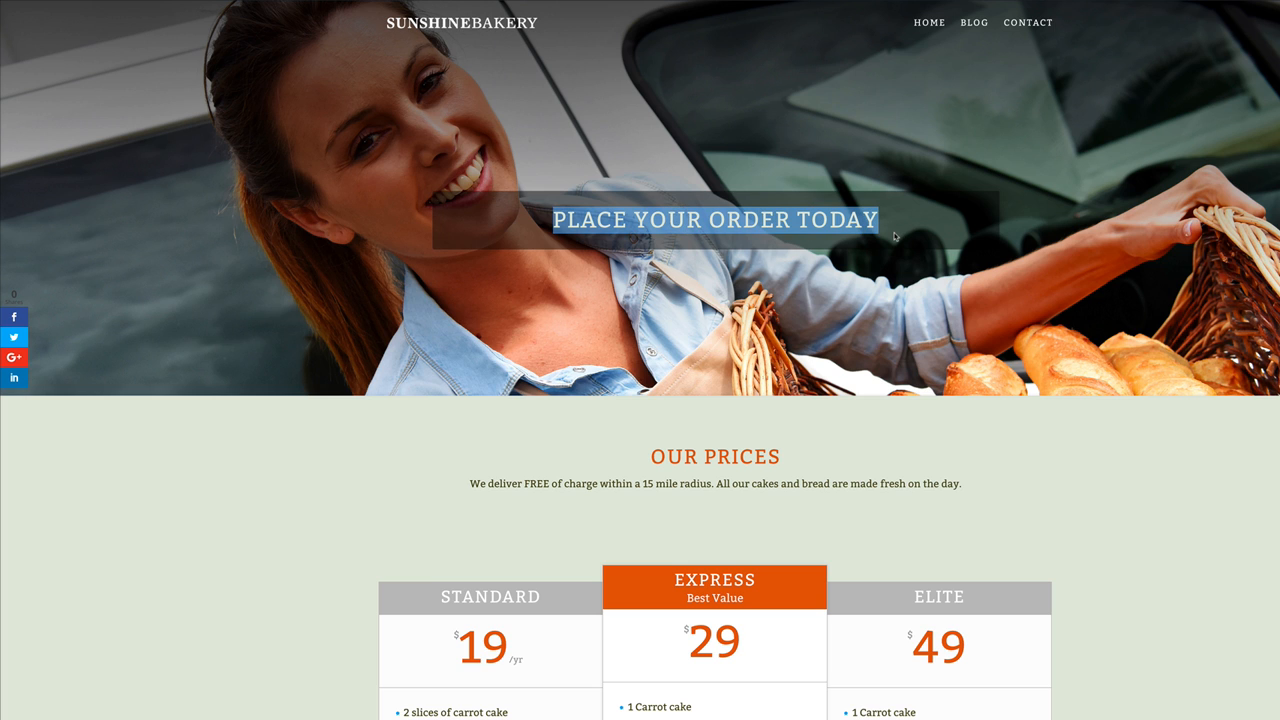
{"action": "left_click", "coordinate": [604, 142]}
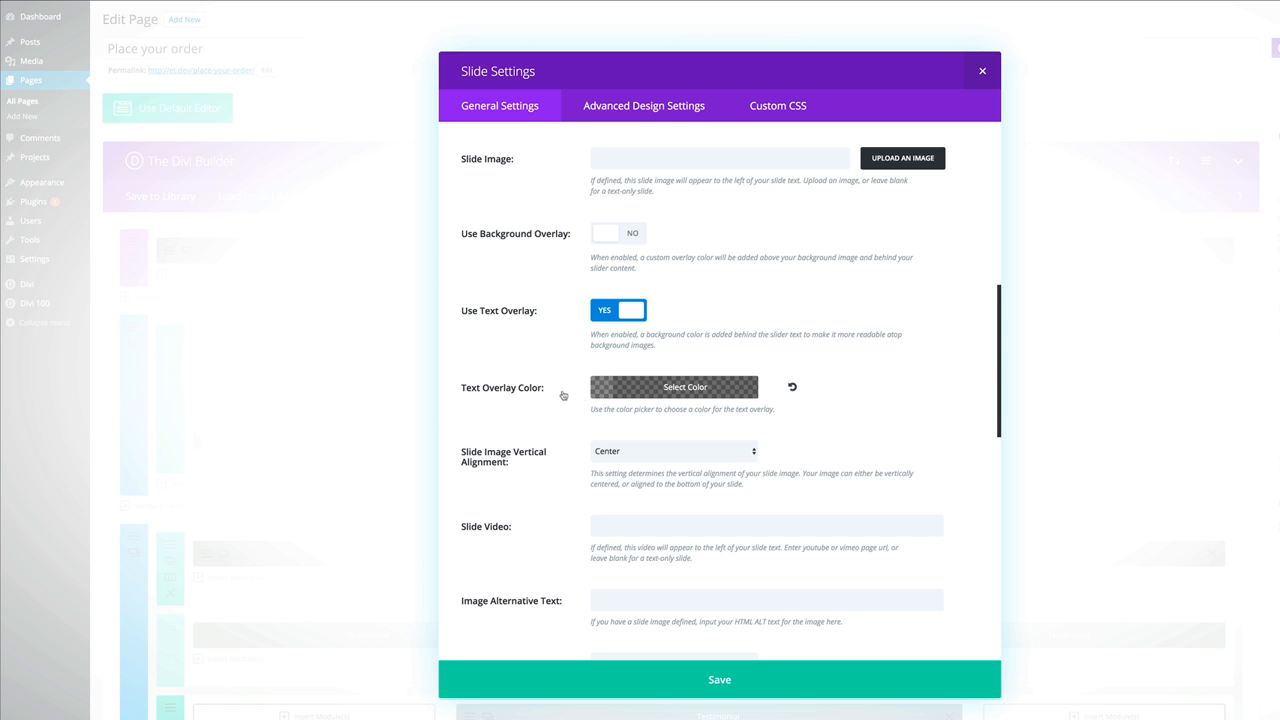
{"action": "left_click", "coordinate": [602, 387]}
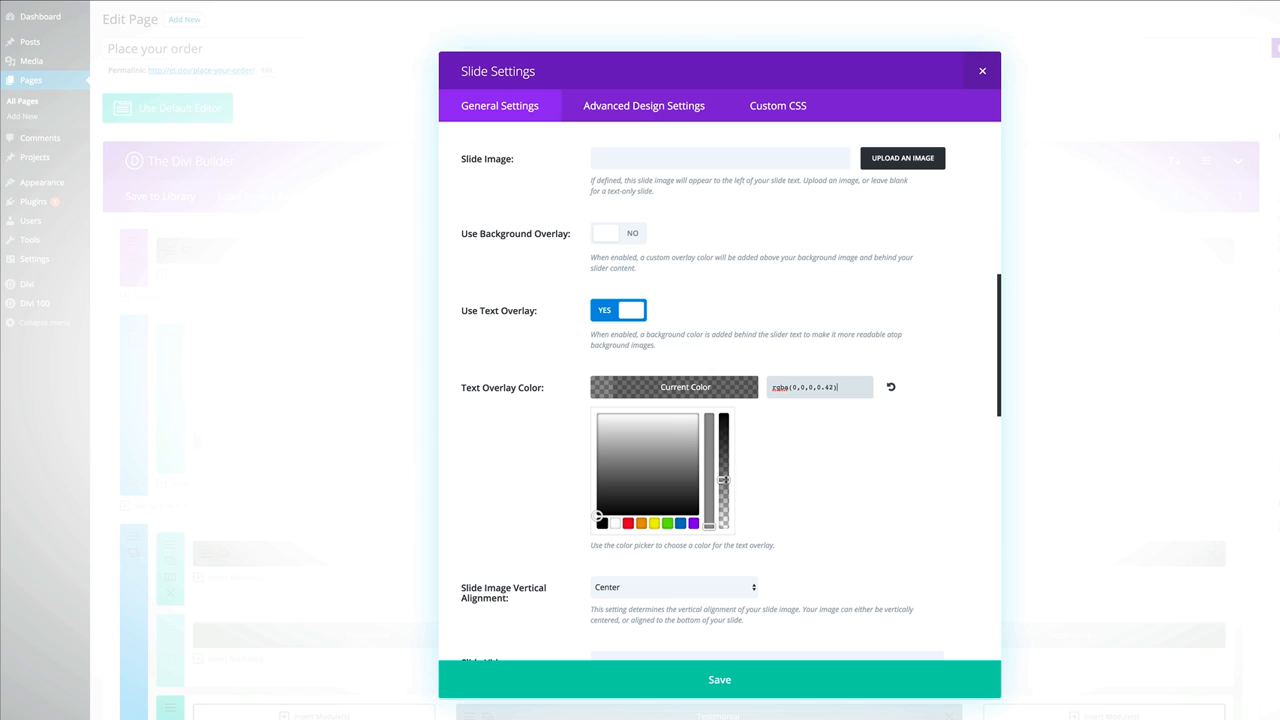
{"action": "left_click", "coordinate": [723, 481]}
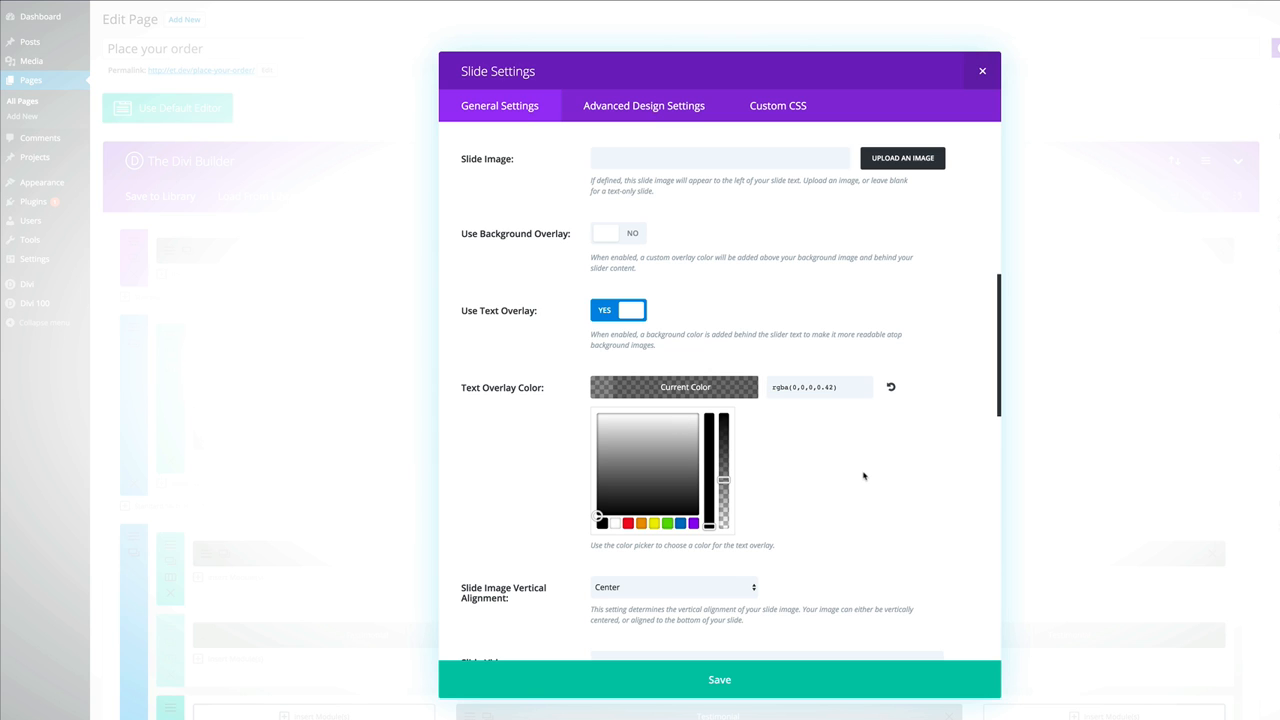
{"action": "scroll", "coordinate": [864, 476], "scroll_direction": "down", "scroll_amount": 5}
{"action": "scroll", "coordinate": [869, 479], "scroll_direction": "down", "scroll_amount": 4}
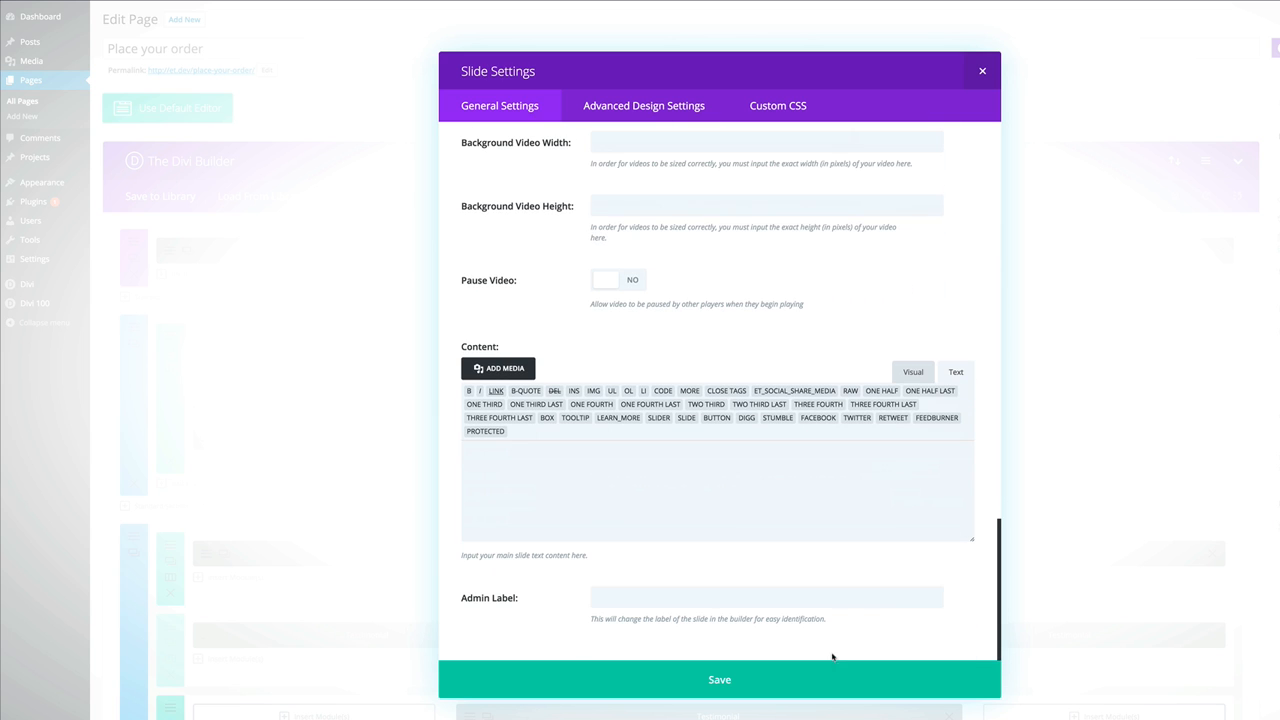
{"action": "left_click", "coordinate": [720, 680]}
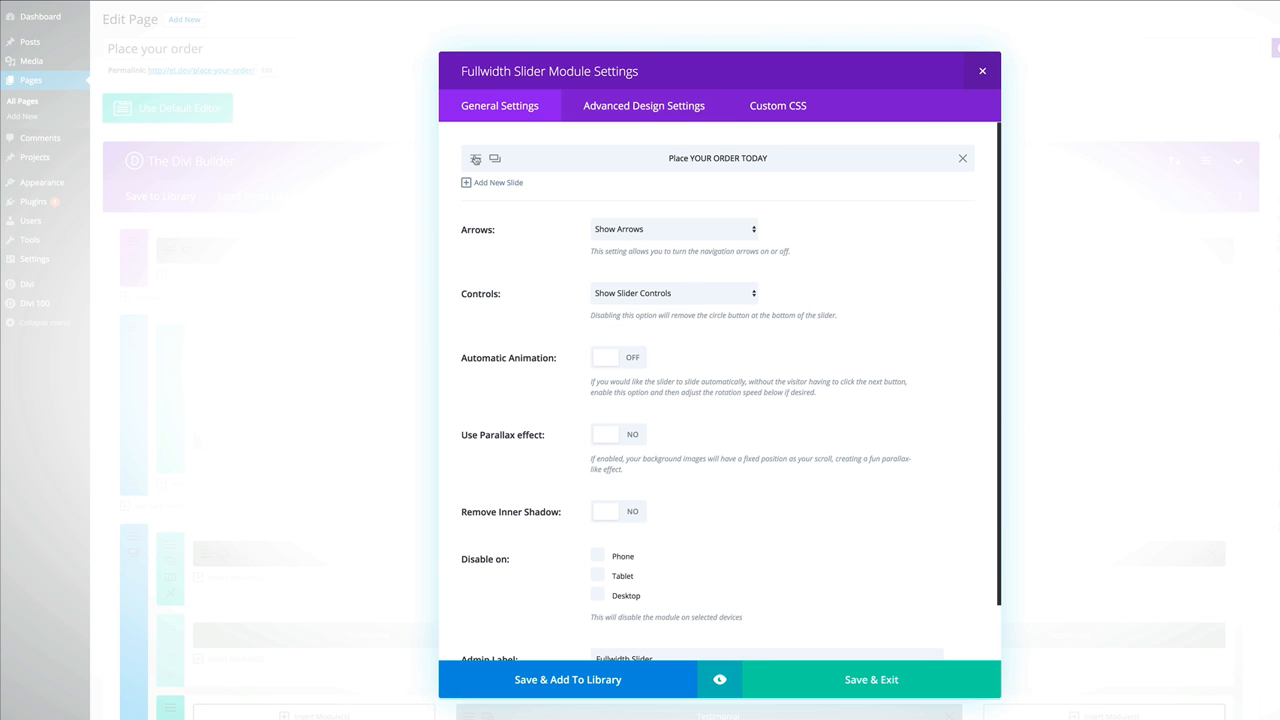
Step: Reopen the Place YOUR ORDER TODAY slide and examine the header text color in its advanced design settings
{"action": "left_click", "coordinate": [476, 159]}
{"action": "left_click", "coordinate": [638, 106]}
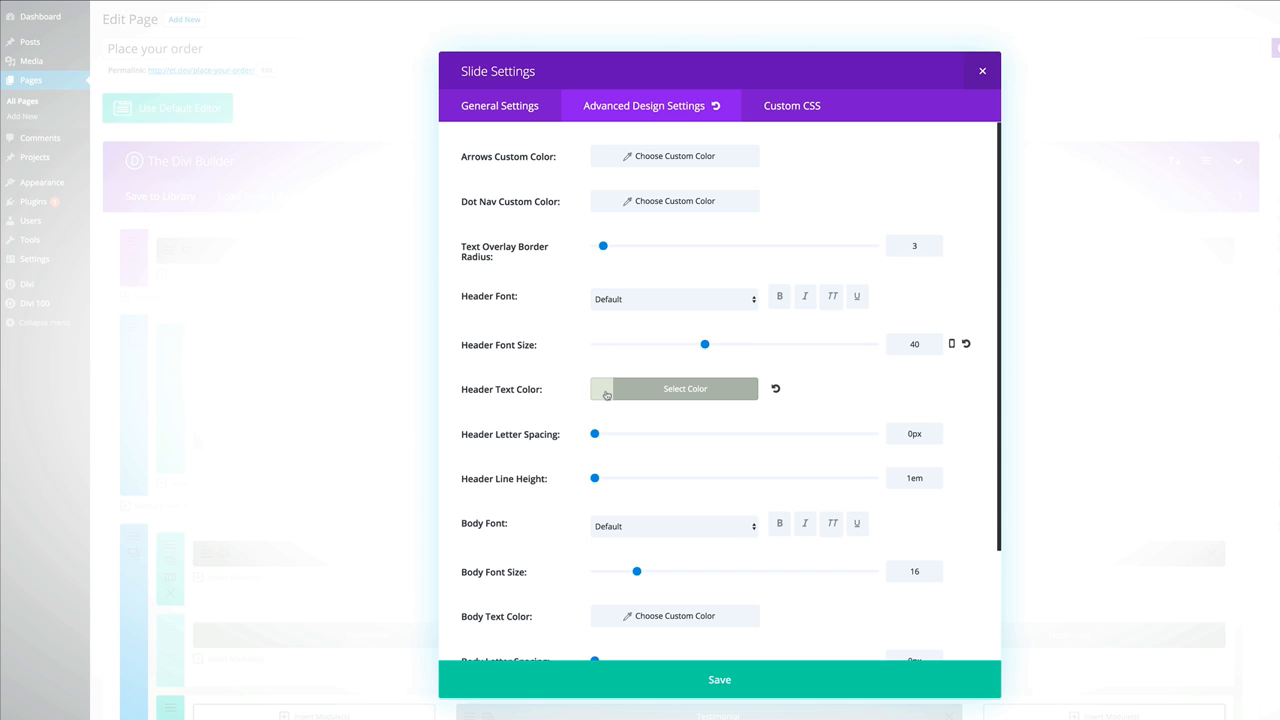
{"action": "left_click", "coordinate": [606, 395]}
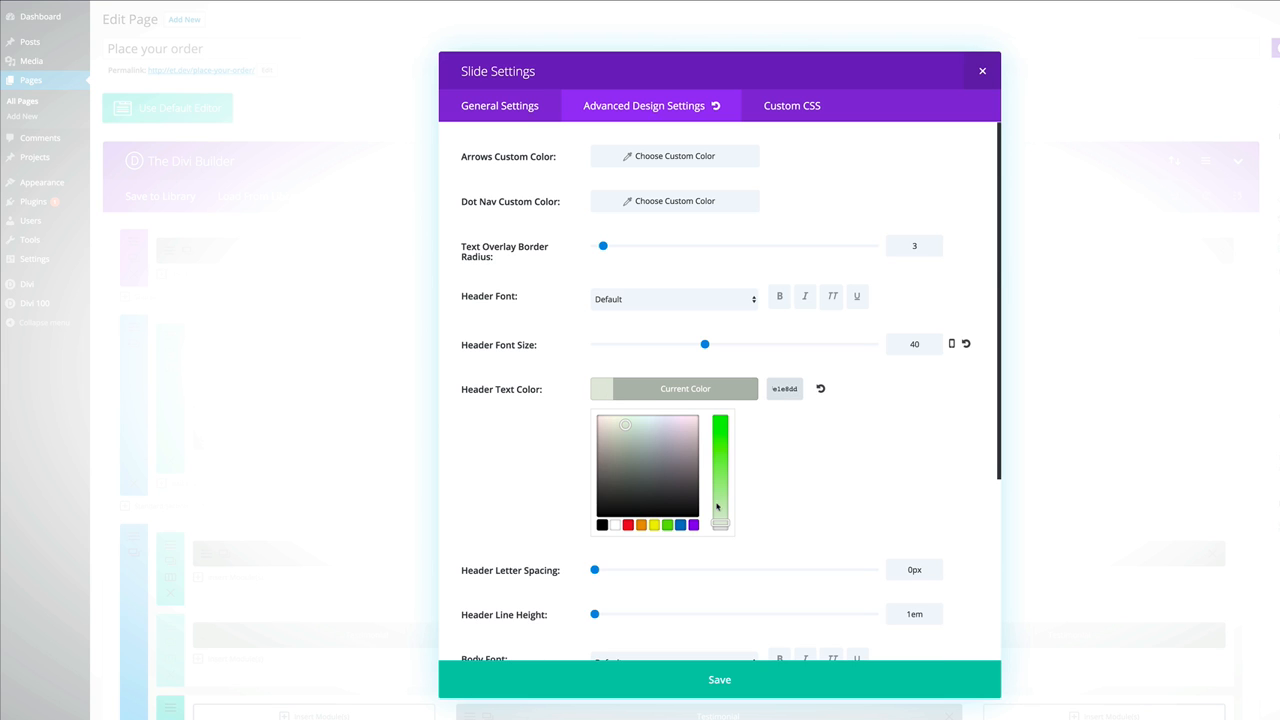
{"action": "left_click", "coordinate": [811, 438]}
{"action": "scroll", "coordinate": [815, 330], "scroll_direction": "down", "scroll_amount": 3}
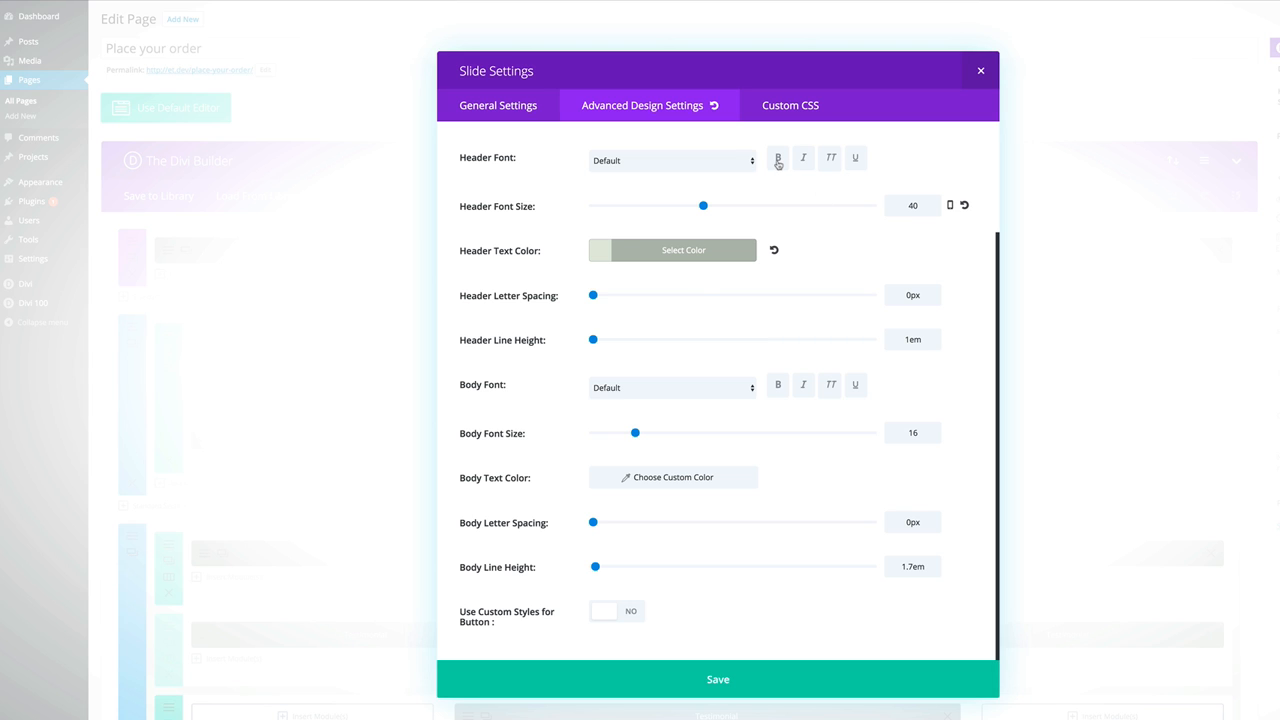
Step: Make the slide's header font bold, save the Fullwidth Slider module and review the heading on the live page
{"action": "left_click", "coordinate": [779, 160]}
{"action": "left_click", "coordinate": [719, 680]}
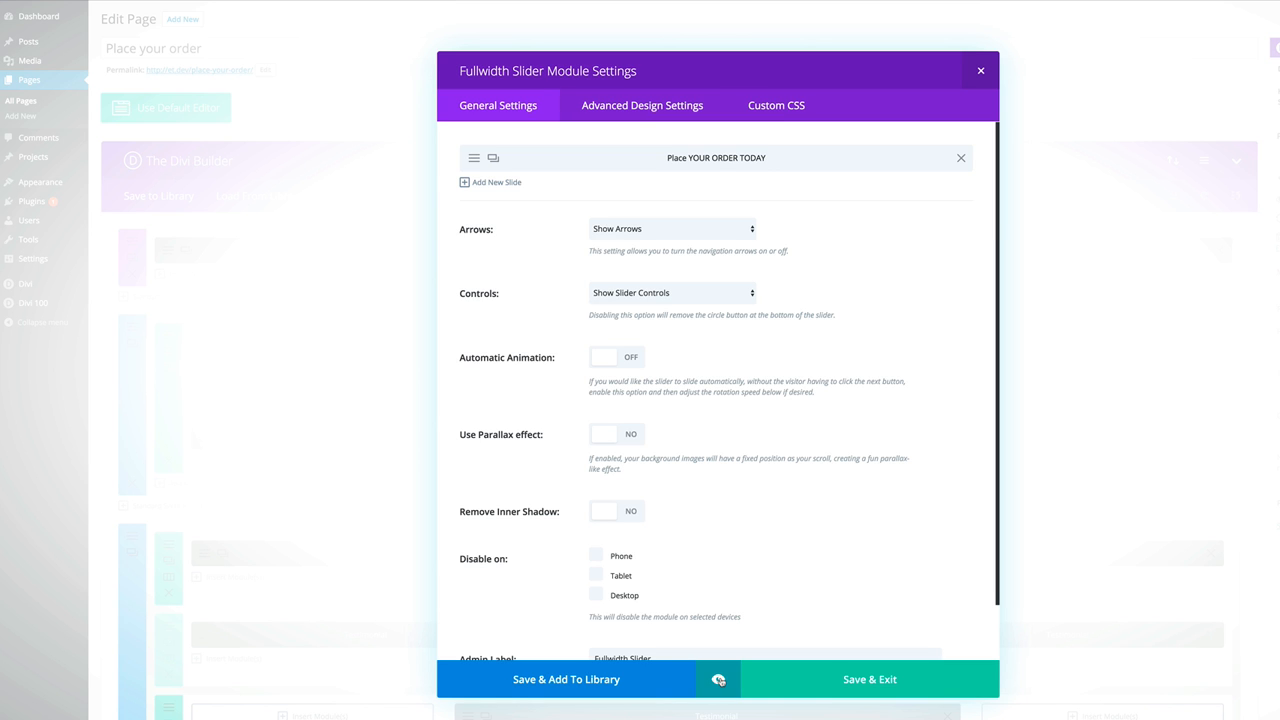
{"action": "left_click", "coordinate": [873, 680]}
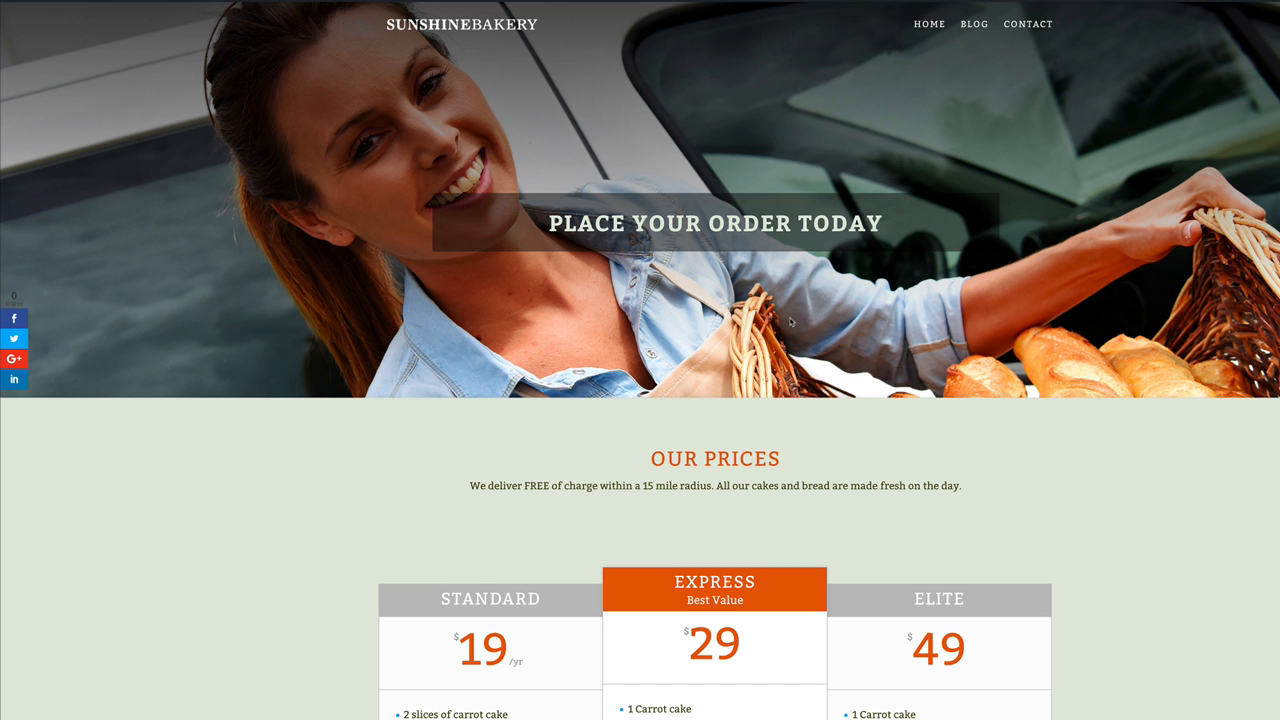
{"action": "scroll", "coordinate": [790, 322], "scroll_direction": "down", "scroll_amount": 3}
{"action": "scroll", "coordinate": [790, 322], "scroll_direction": "up", "scroll_amount": 3}
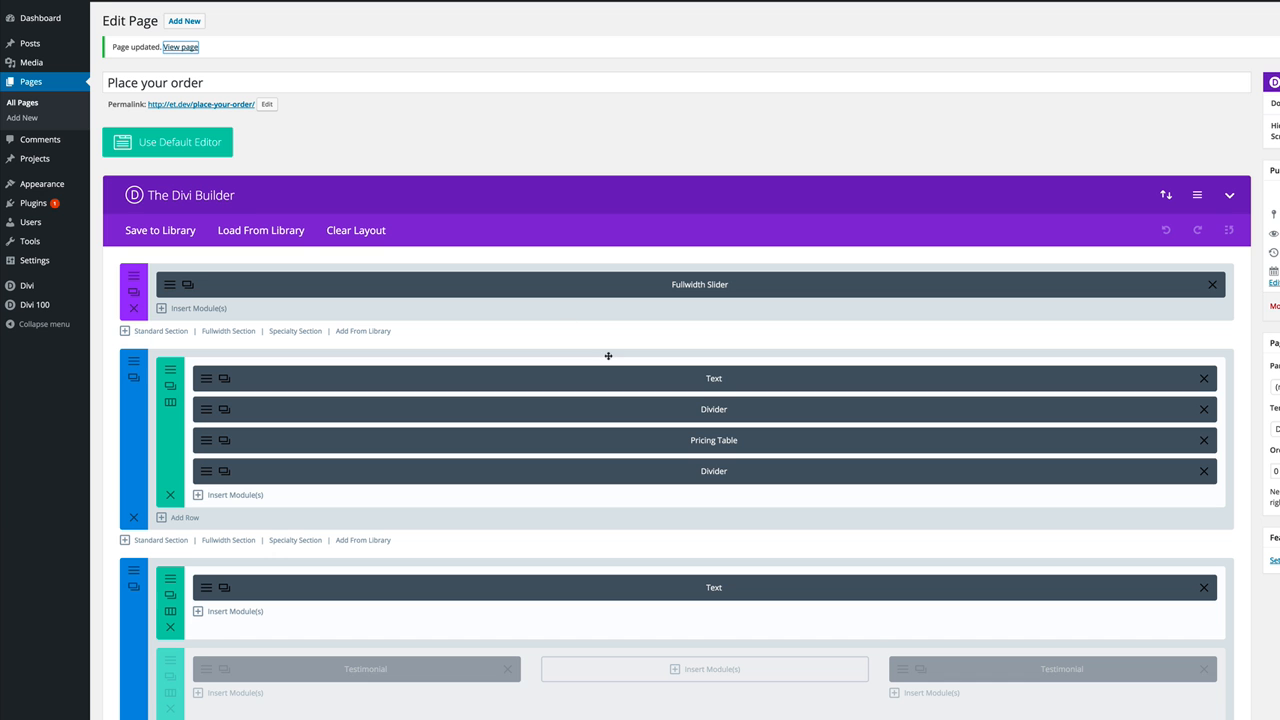
Step: Examine the Our Prices heading, delivery paragraph and advanced design settings of the first Text module, and save the module
{"action": "scroll", "coordinate": [610, 360], "scroll_direction": "down", "scroll_amount": 2}
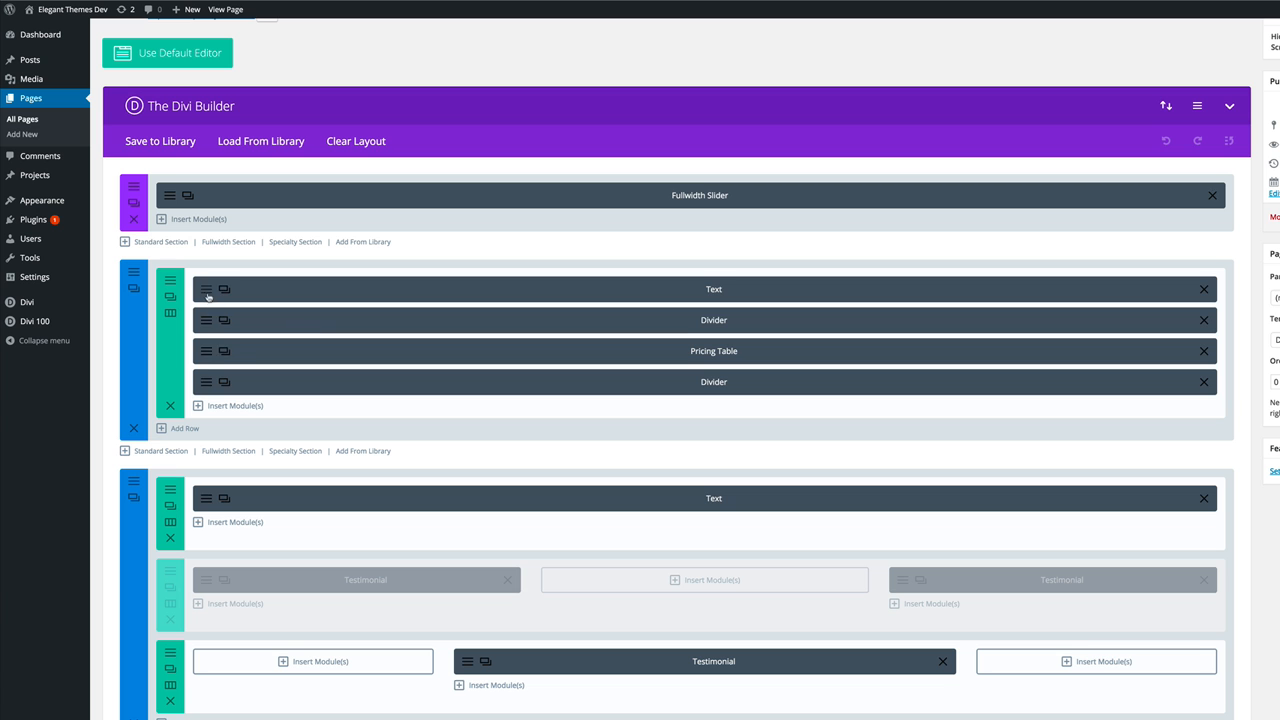
{"action": "left_click", "coordinate": [207, 290]}
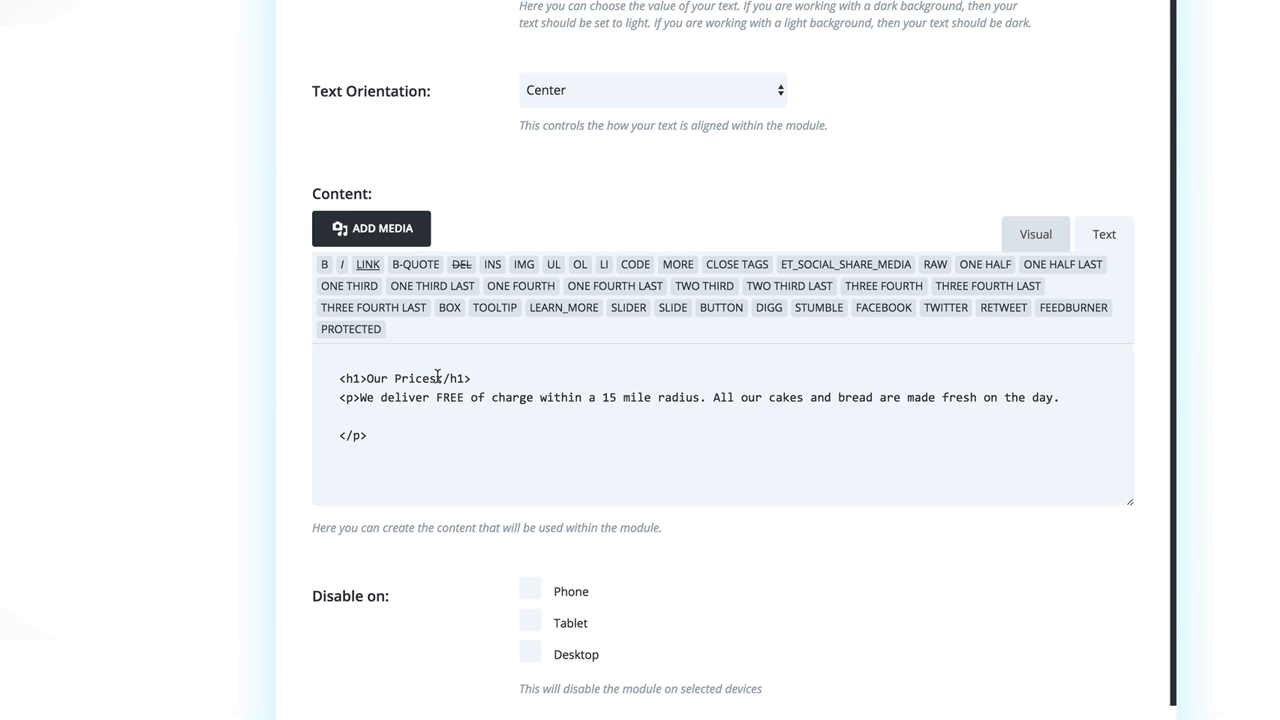
{"action": "left_click_drag", "start_coordinate": [367, 378], "coordinate": [438, 379]}
{"action": "left_click_drag", "start_coordinate": [360, 397], "coordinate": [471, 406]}
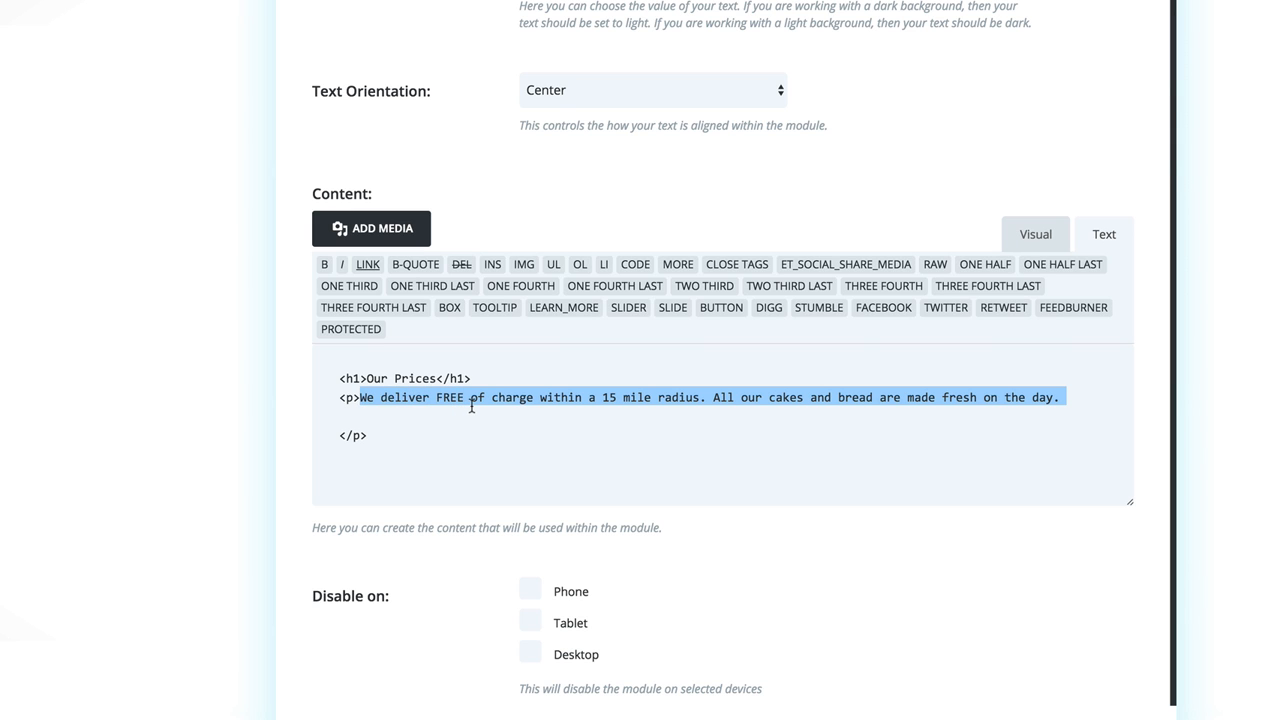
{"action": "left_click_drag", "start_coordinate": [641, 412], "coordinate": [706, 403]}
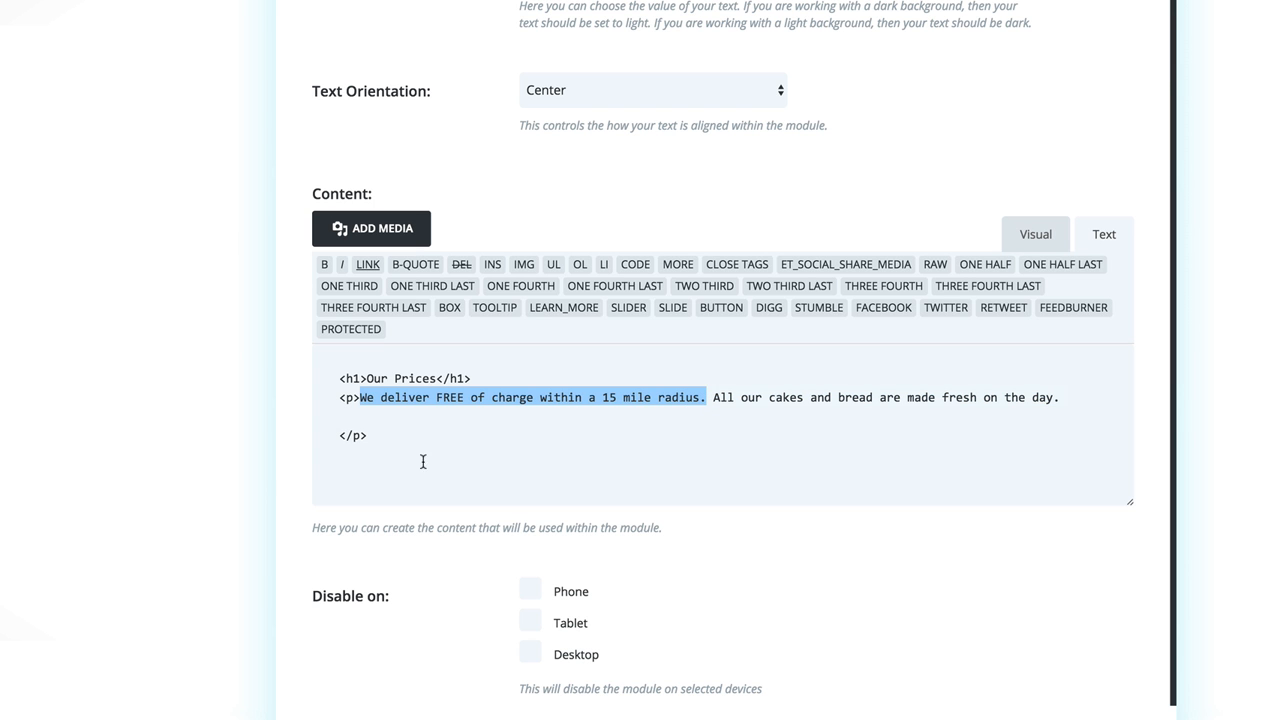
{"action": "left_click", "coordinate": [340, 430]}
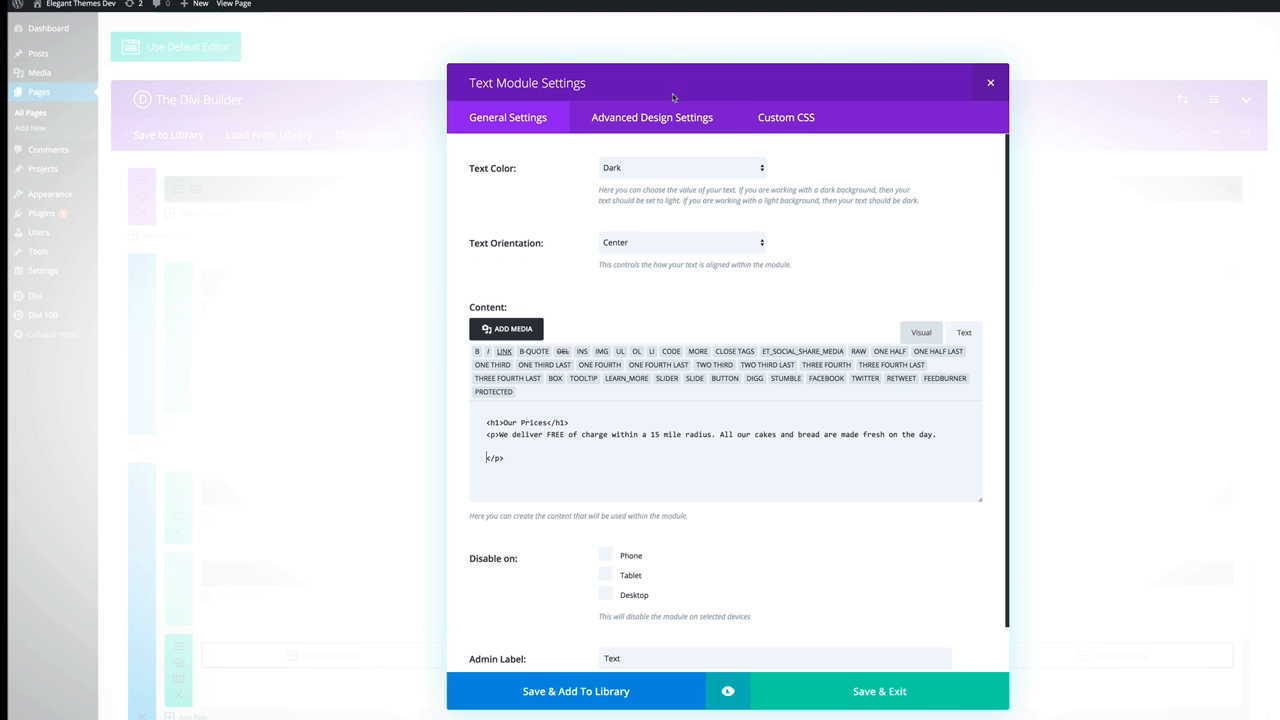
{"action": "left_click", "coordinate": [666, 118]}
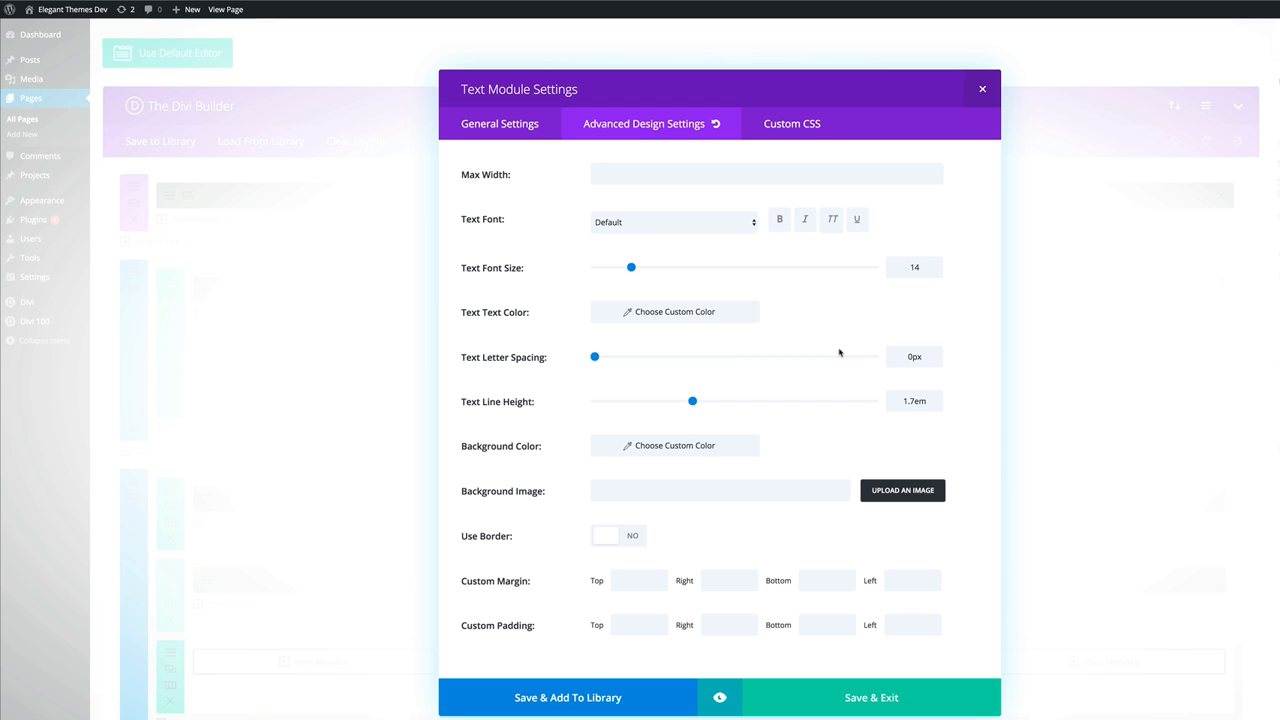
{"action": "left_click", "coordinate": [886, 700]}
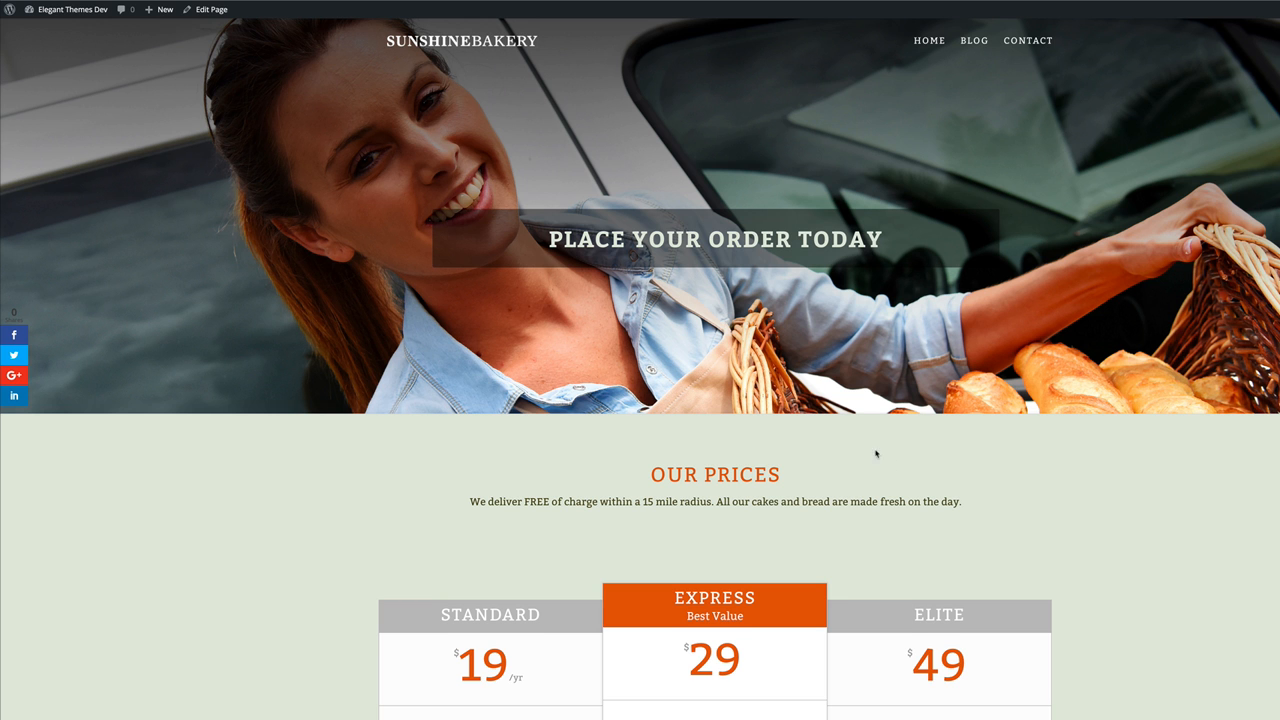
Step: Open the Pricing Table module below the Our Prices text and compare it with the pricing section of the predefined sales layout
{"action": "scroll", "coordinate": [876, 454], "scroll_direction": "down", "scroll_amount": 3}
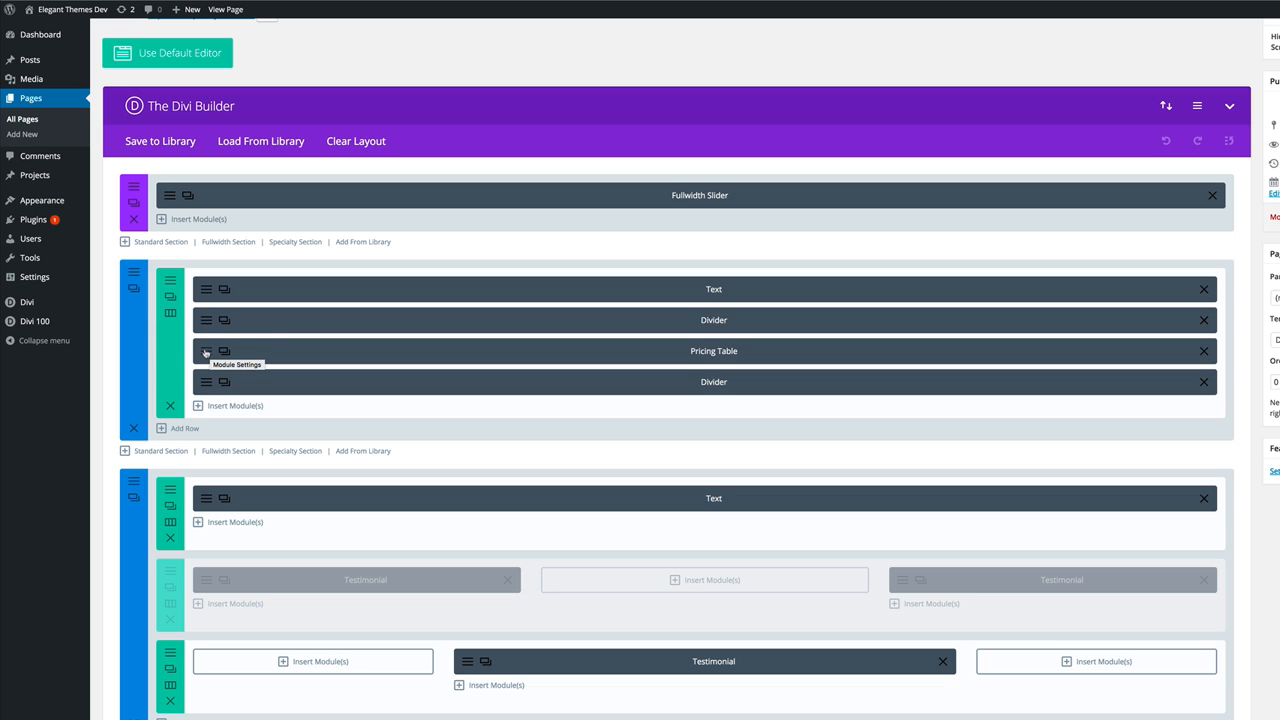
{"action": "left_click", "coordinate": [205, 352]}
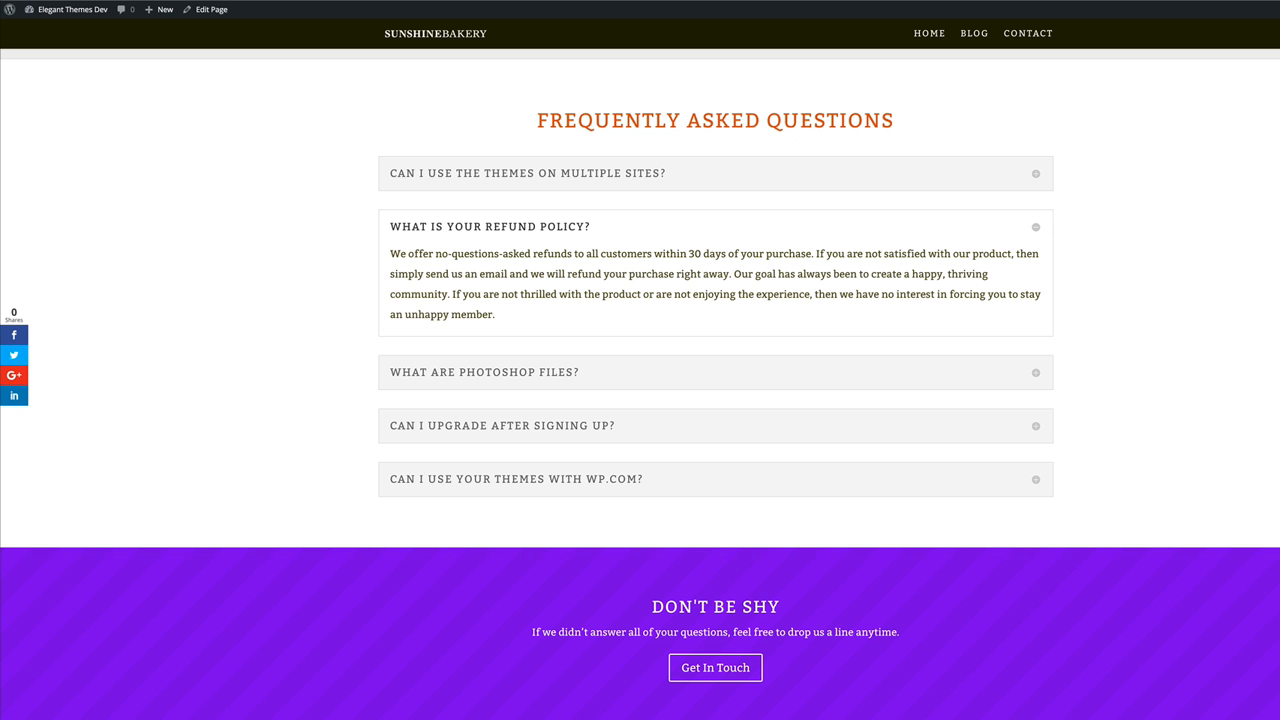
{"action": "scroll", "coordinate": [686, 249], "scroll_direction": "up", "scroll_amount": 15}
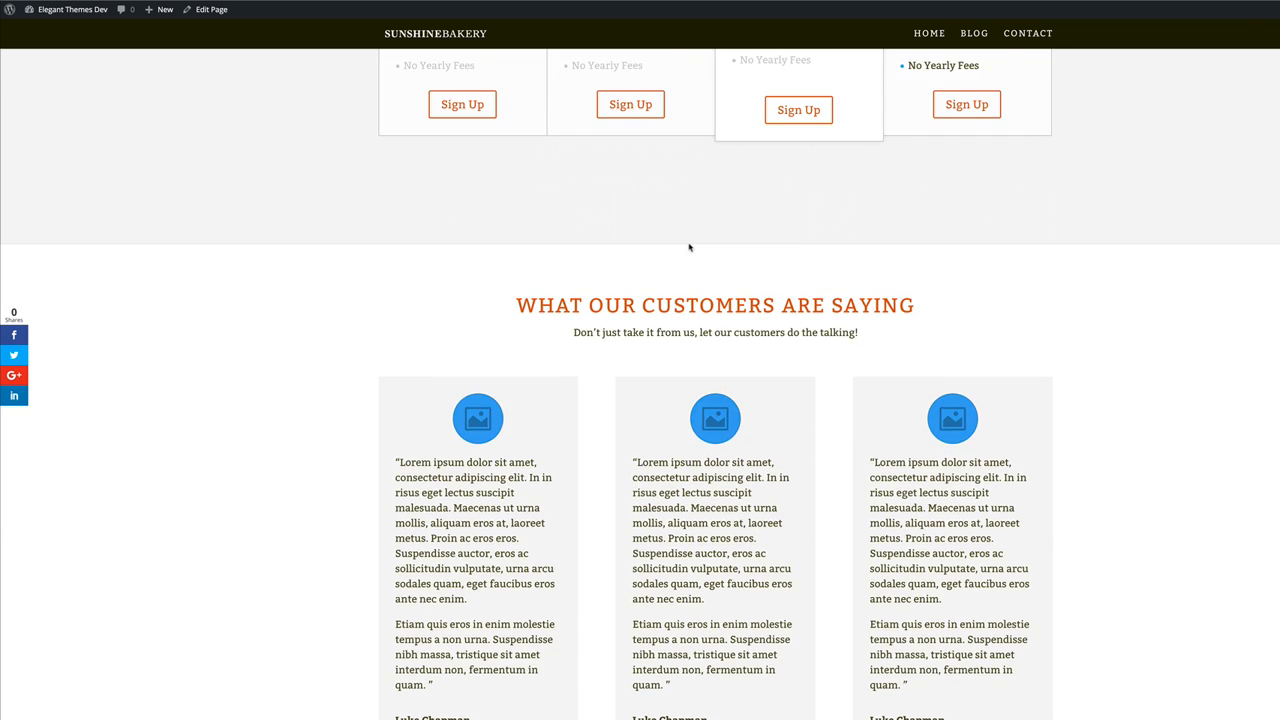
{"action": "scroll", "coordinate": [689, 247], "scroll_direction": "down", "scroll_amount": 5}
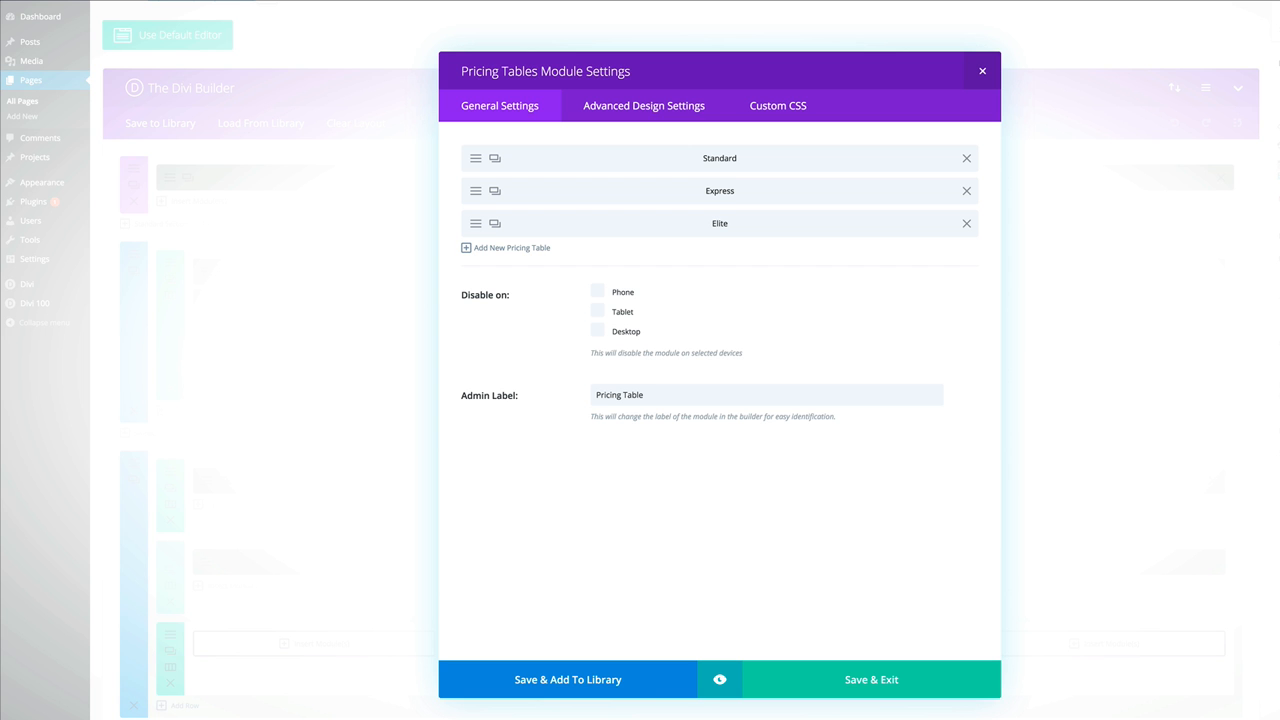
Step: Open the Standard pricing table and inspect its title, currency and price settings
{"action": "left_click", "coordinate": [477, 161]}
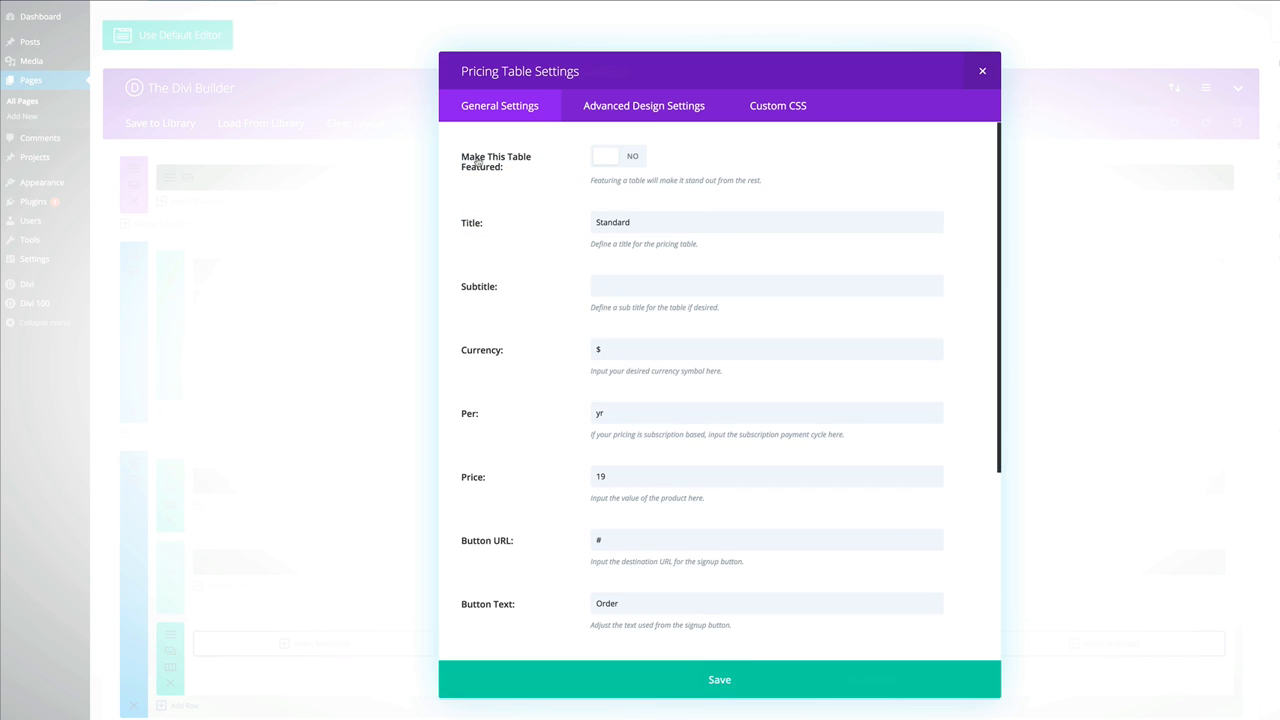
{"action": "left_click_drag", "start_coordinate": [636, 222], "coordinate": [585, 222]}
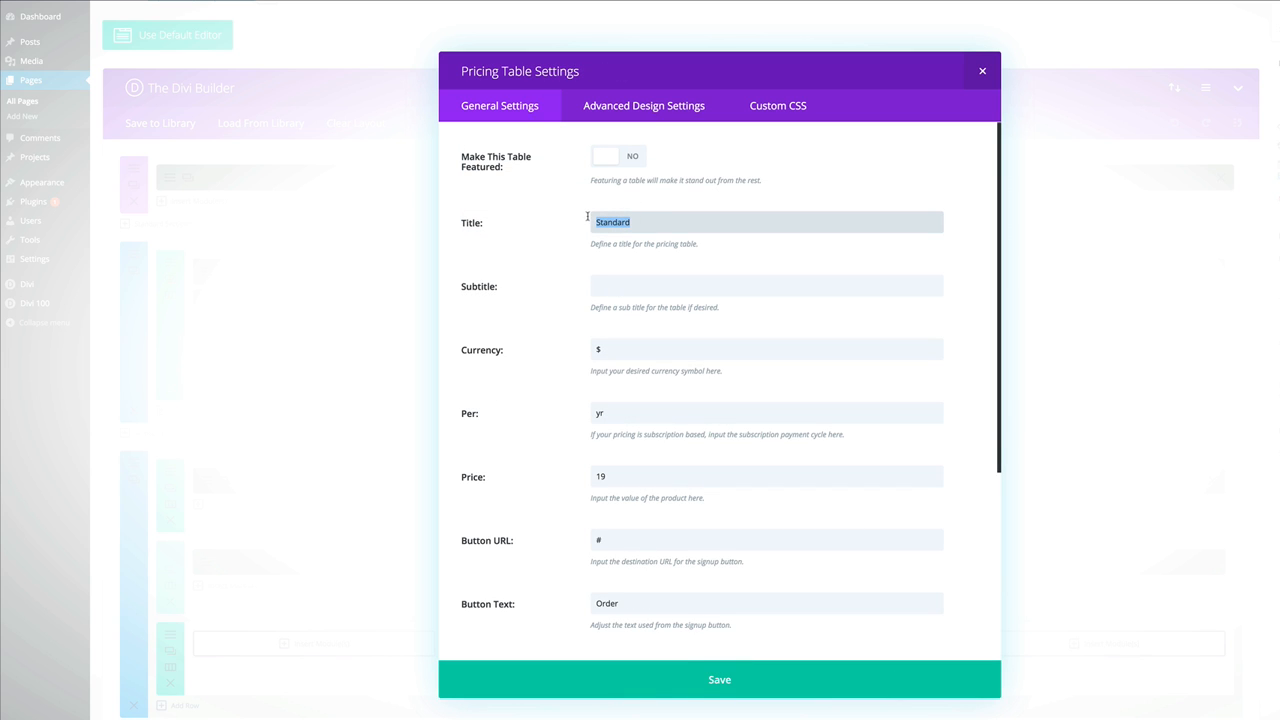
{"action": "scroll", "coordinate": [560, 358], "scroll_direction": "down", "scroll_amount": 1}
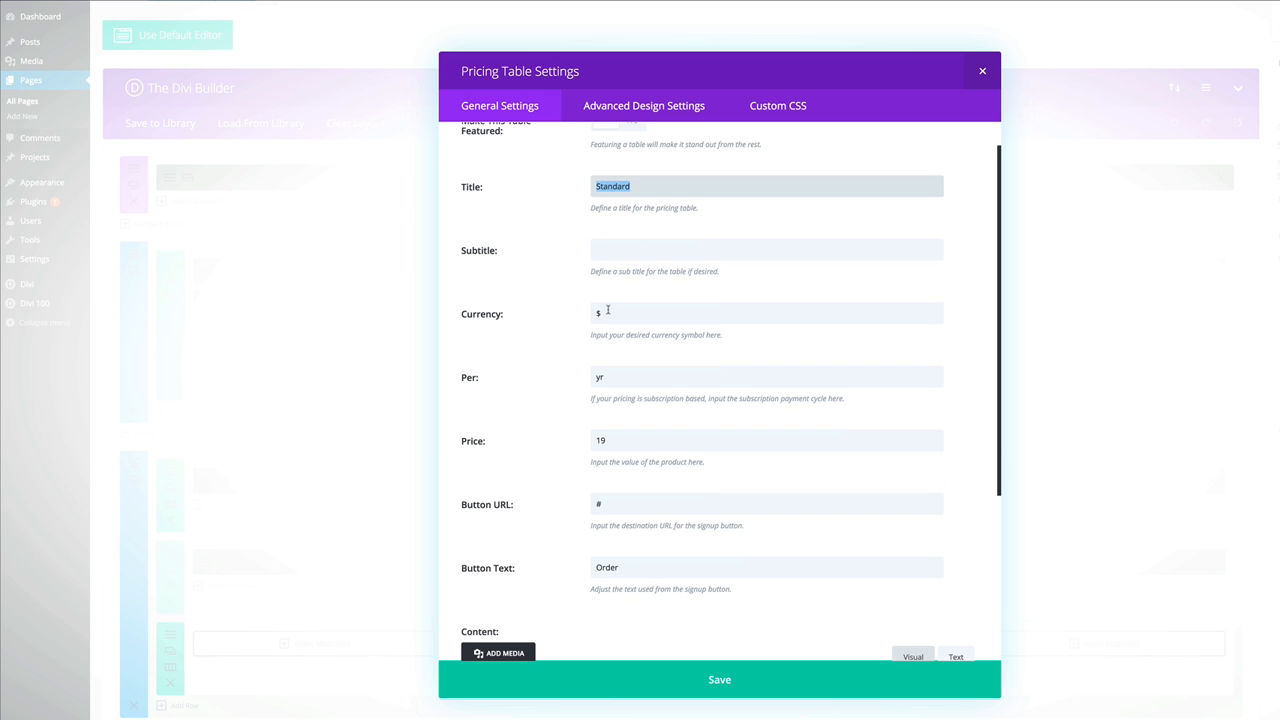
{"action": "left_click_drag", "start_coordinate": [607, 311], "coordinate": [560, 317]}
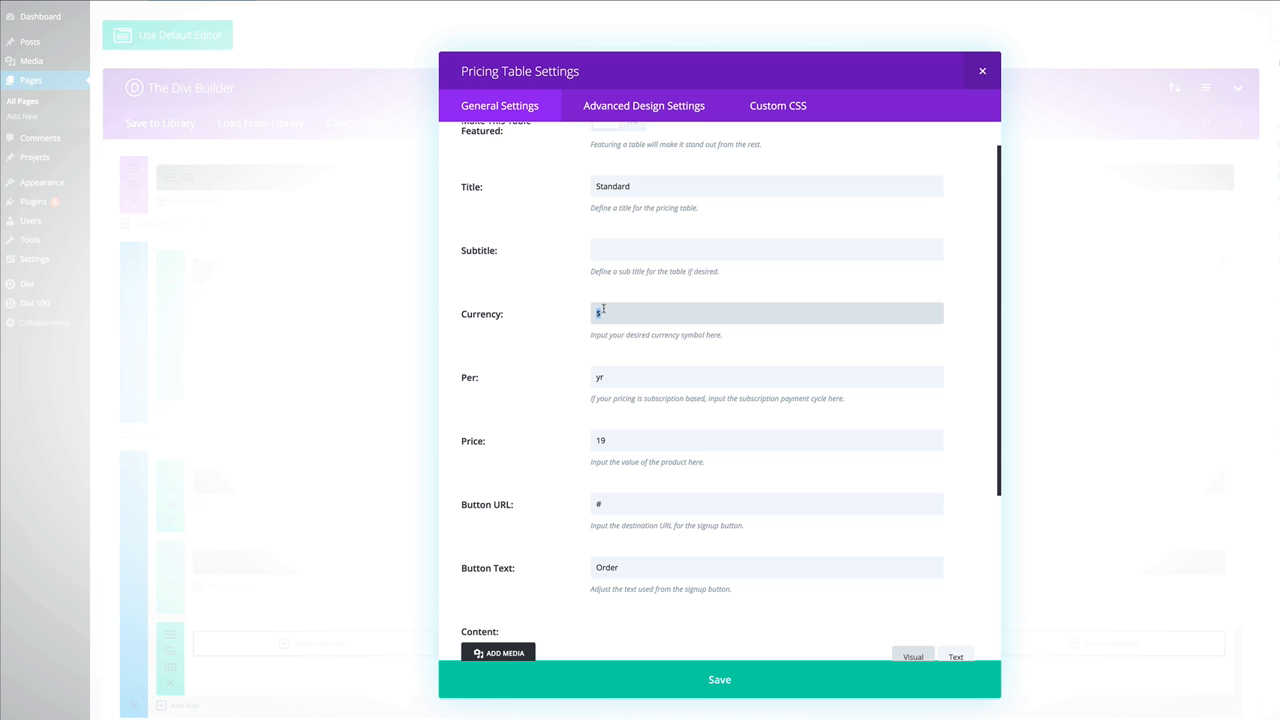
{"action": "scroll", "coordinate": [600, 320], "scroll_direction": "down", "scroll_amount": 2}
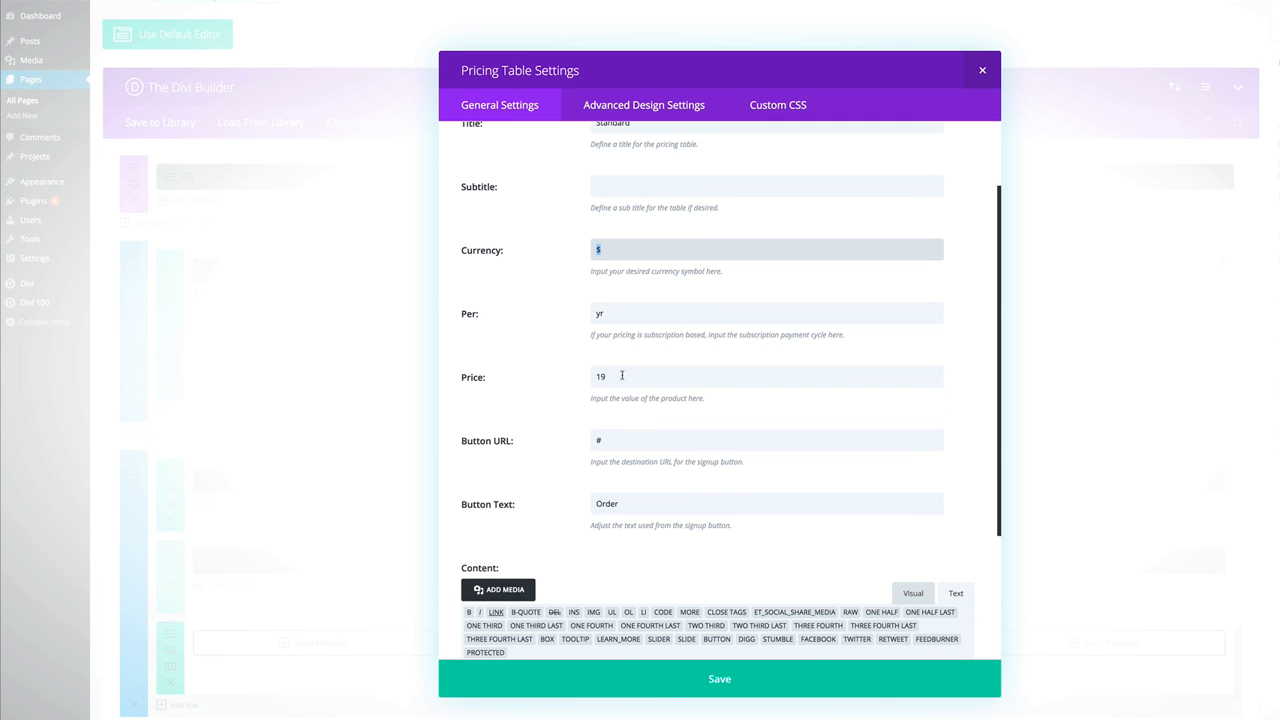
{"action": "left_click_drag", "start_coordinate": [621, 375], "coordinate": [555, 376]}
Step: Examine the Standard table's content list, including the + and - symbols that mark included and excluded items
{"action": "scroll", "coordinate": [555, 376], "scroll_direction": "down", "scroll_amount": 5}
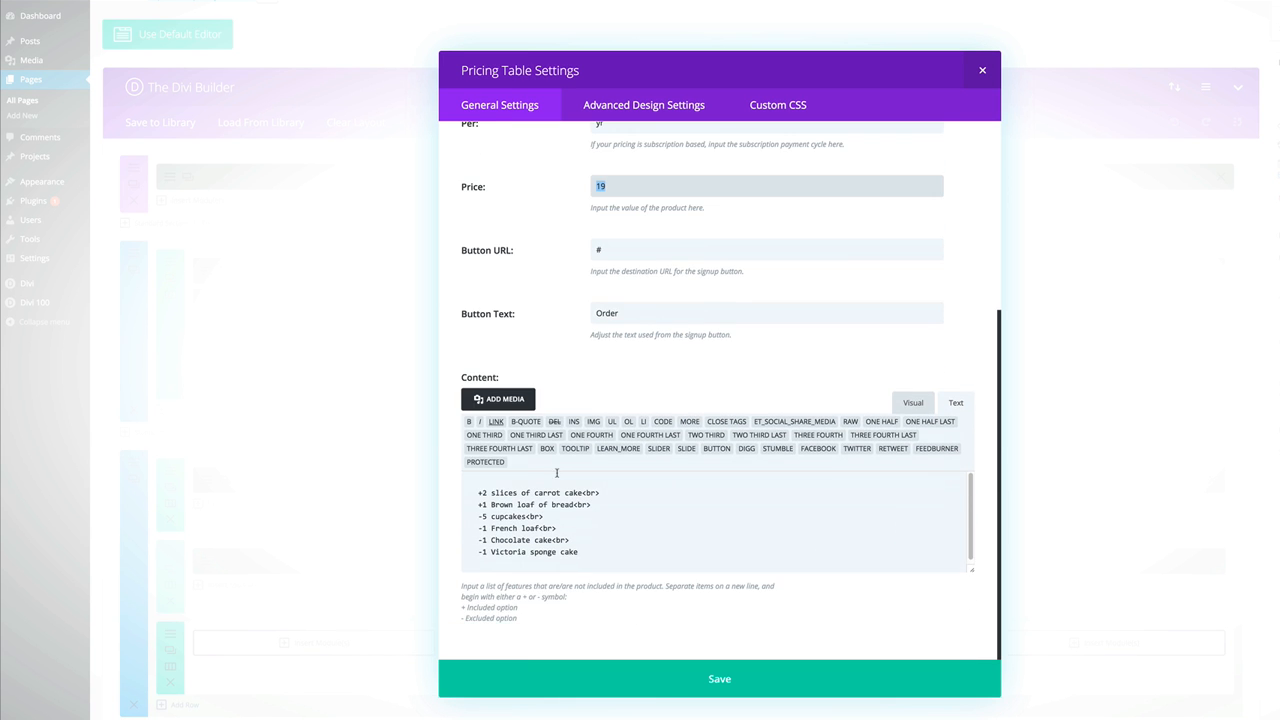
{"action": "left_click_drag", "start_coordinate": [580, 554], "coordinate": [476, 490]}
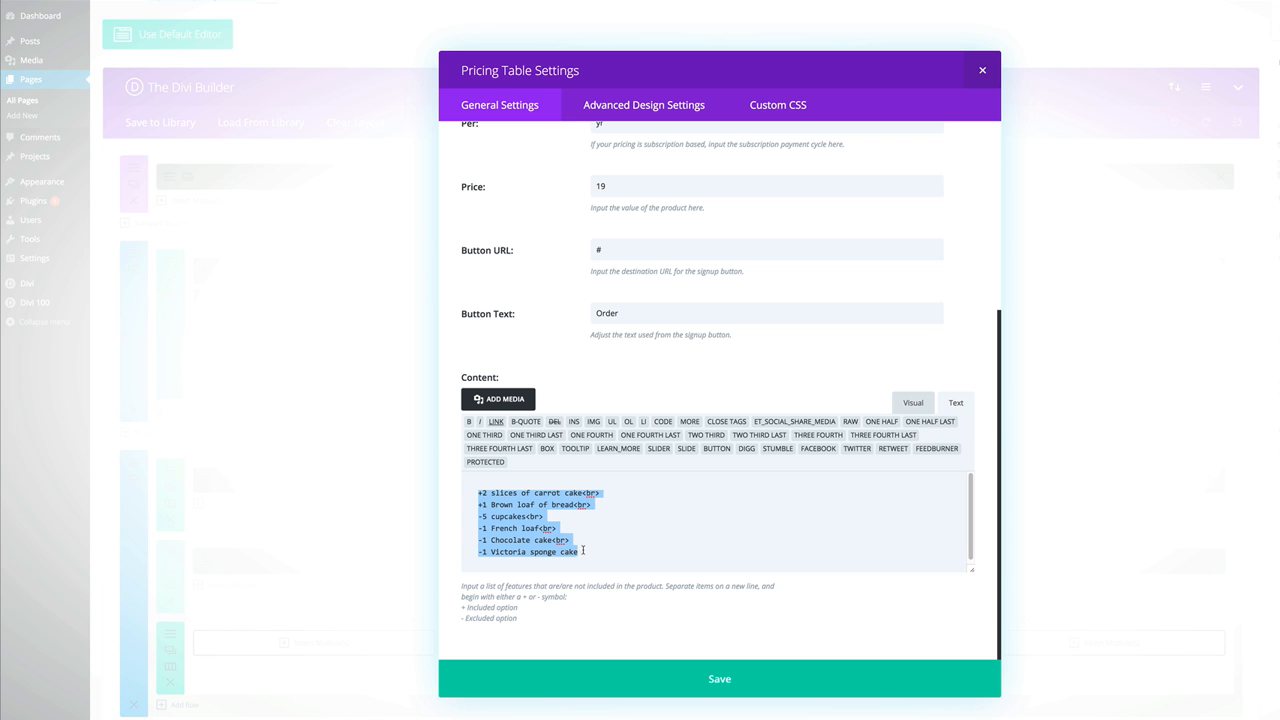
{"action": "left_click", "coordinate": [584, 550]}
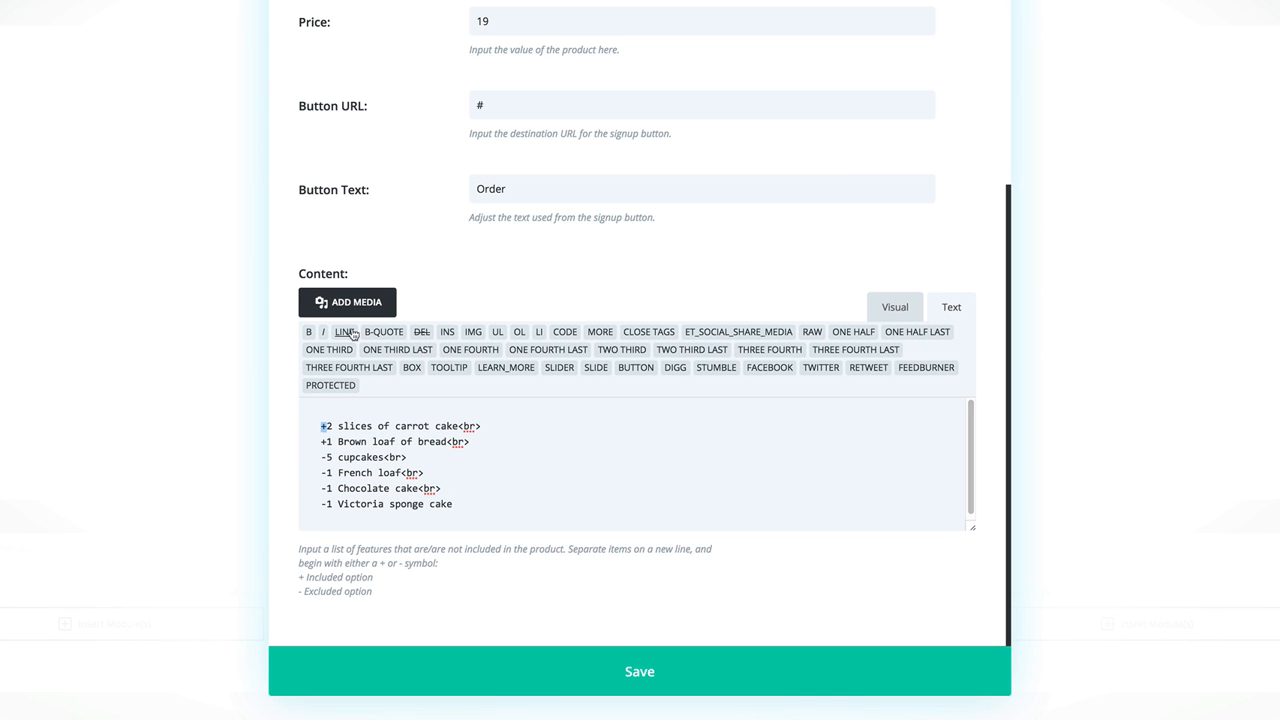
{"action": "left_click_drag", "start_coordinate": [320, 427], "coordinate": [331, 428]}
{"action": "left_click_drag", "start_coordinate": [329, 473], "coordinate": [317, 472]}
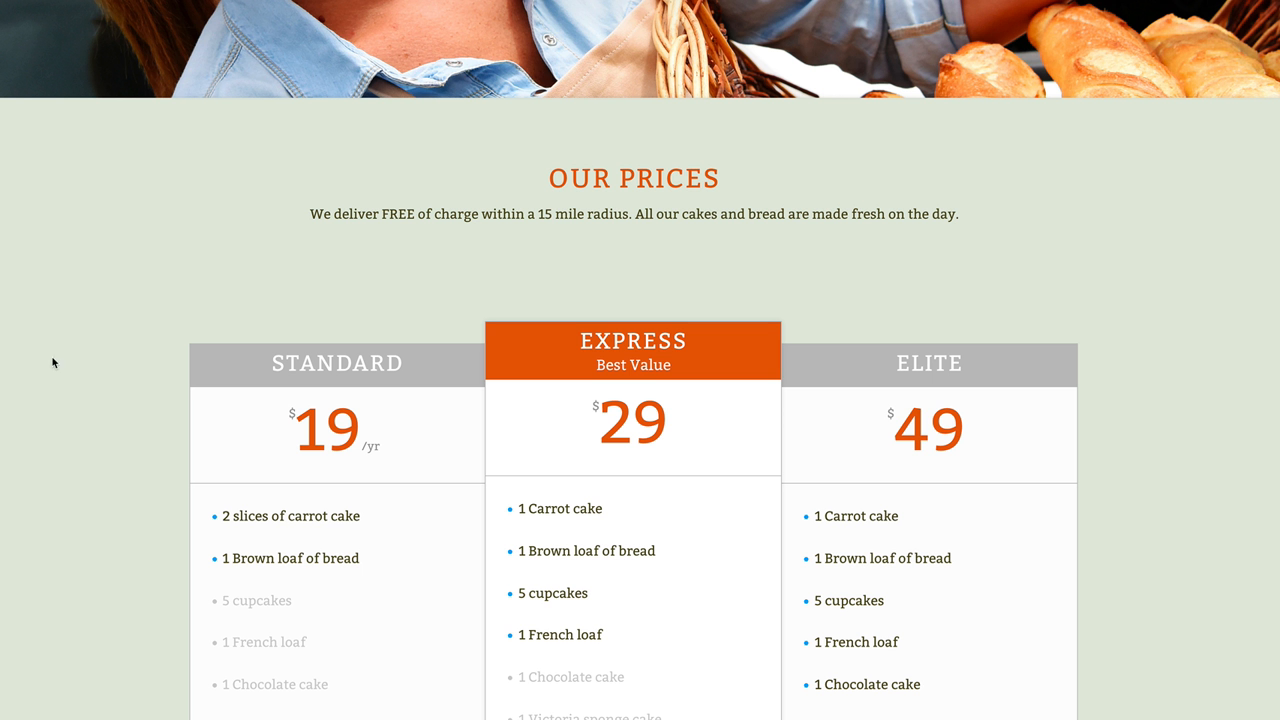
Step: Check the Standard table's excluded items on the live page and its advanced design settings, and save the table
{"action": "scroll", "coordinate": [194, 500], "scroll_direction": "down", "scroll_amount": 2}
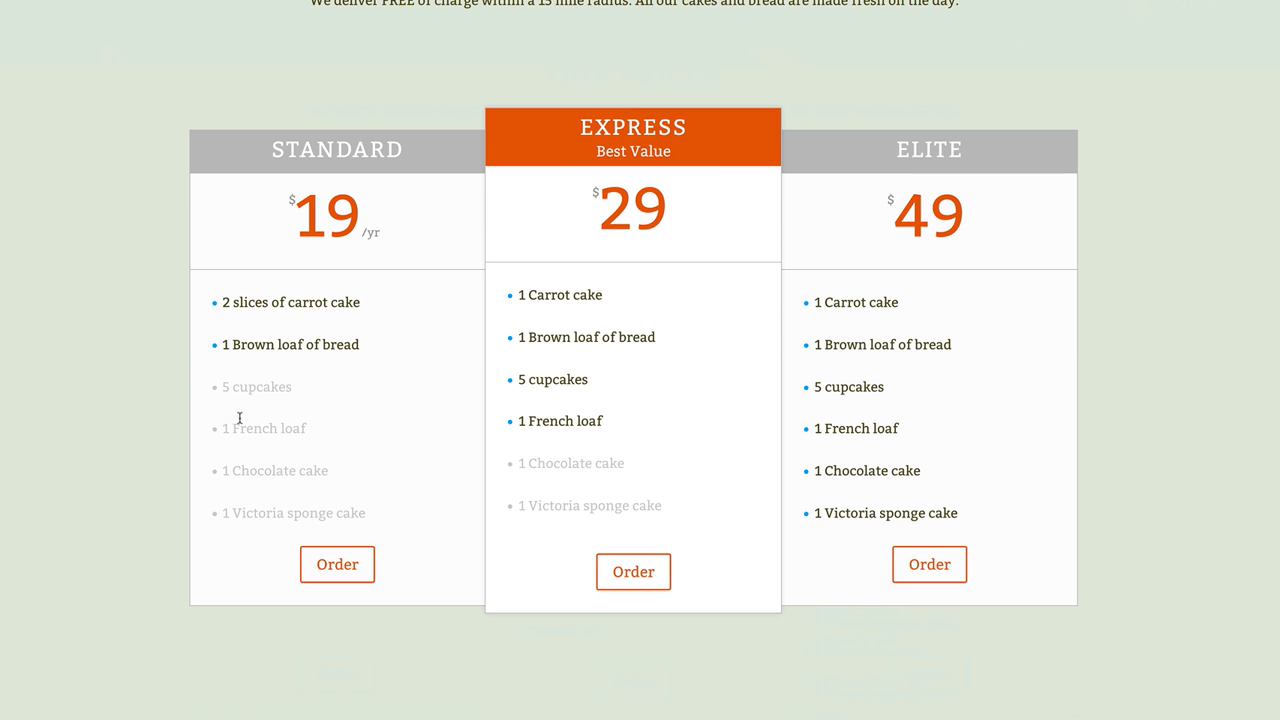
{"action": "left_click_drag", "start_coordinate": [220, 387], "coordinate": [294, 387]}
{"action": "left_click", "coordinate": [303, 398]}
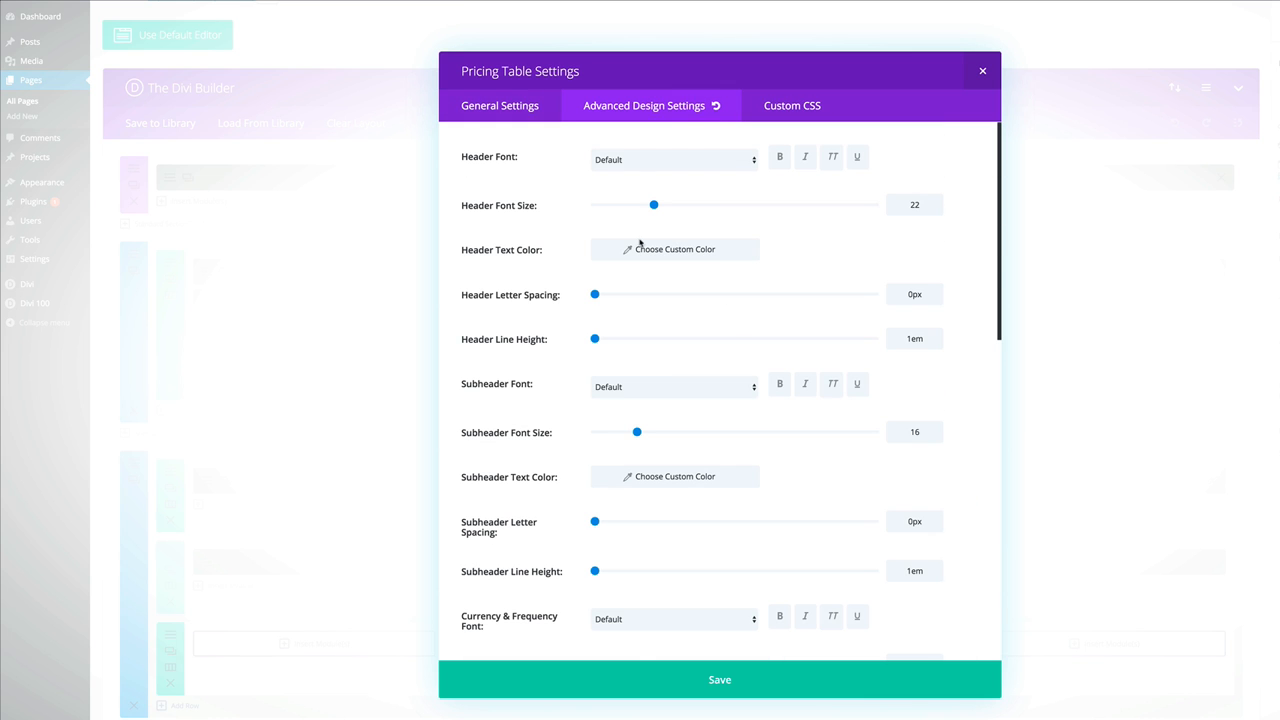
{"action": "scroll", "coordinate": [763, 560], "scroll_direction": "down", "scroll_amount": 1}
{"action": "left_click", "coordinate": [722, 682]}
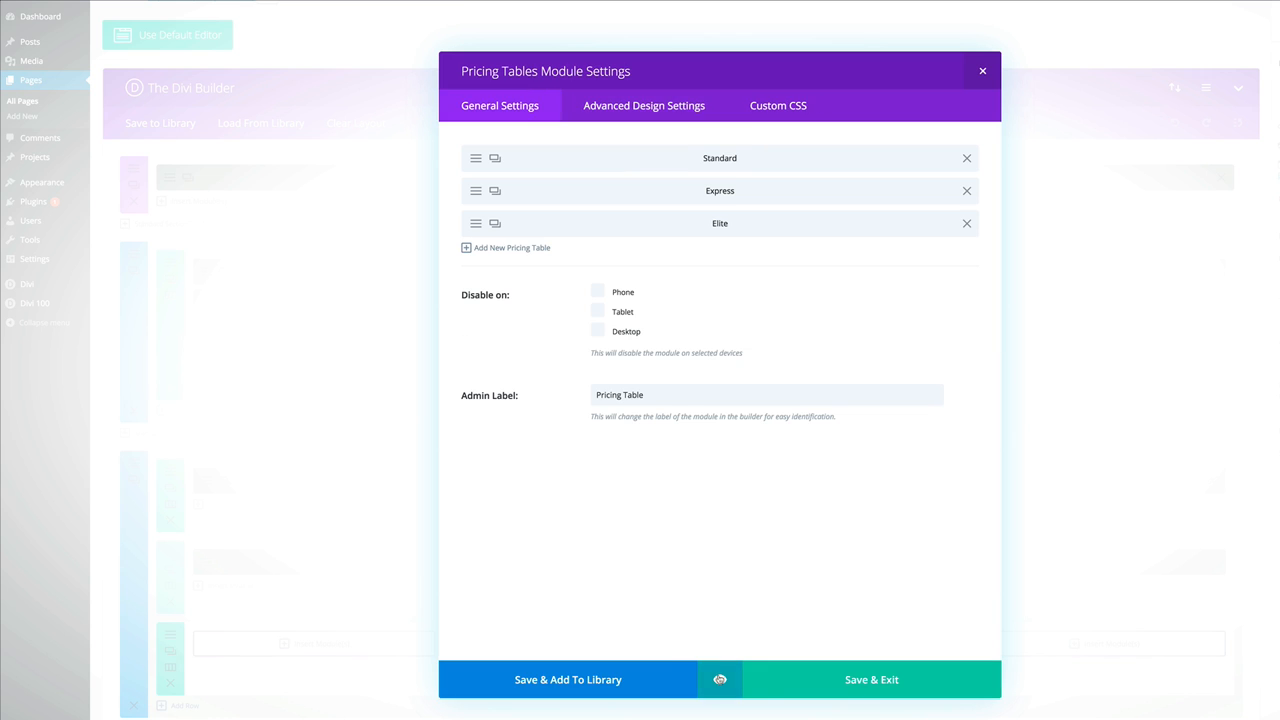
Step: Inspect the Express pricing table's price and its content list of included and excluded items, and save the Pricing Tables module
{"action": "left_click", "coordinate": [476, 191]}
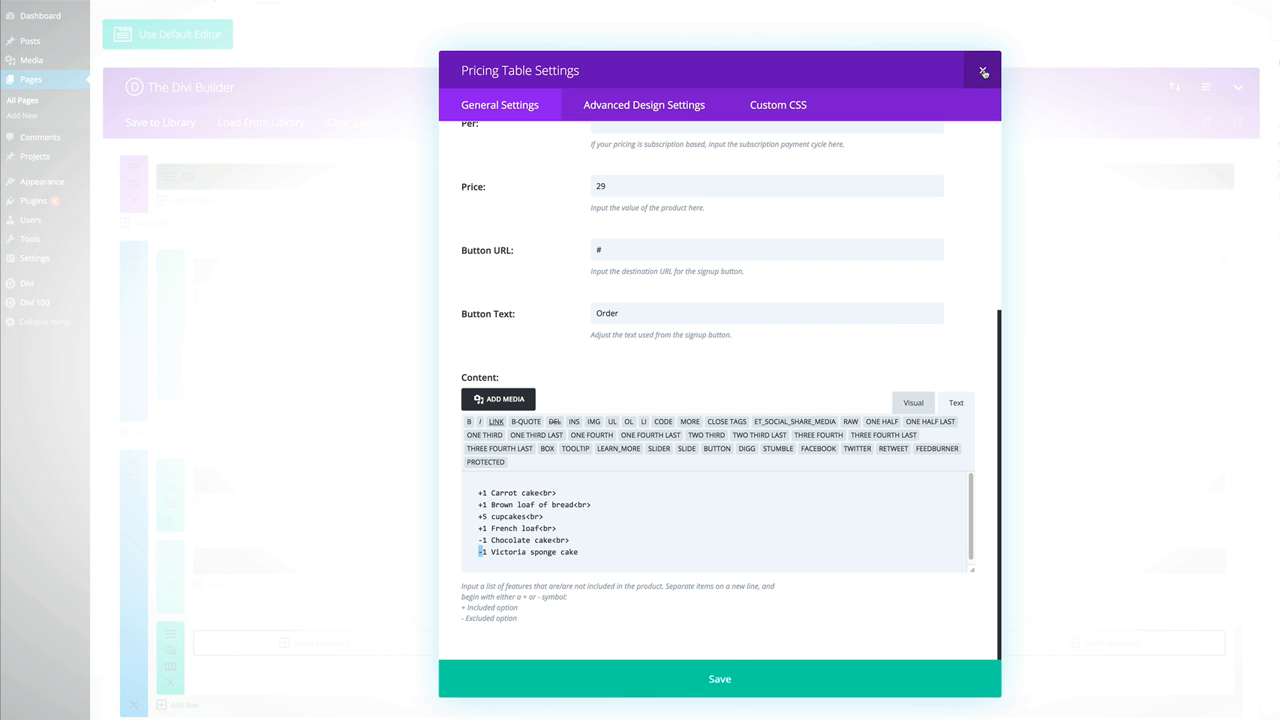
{"action": "left_click", "coordinate": [983, 72]}
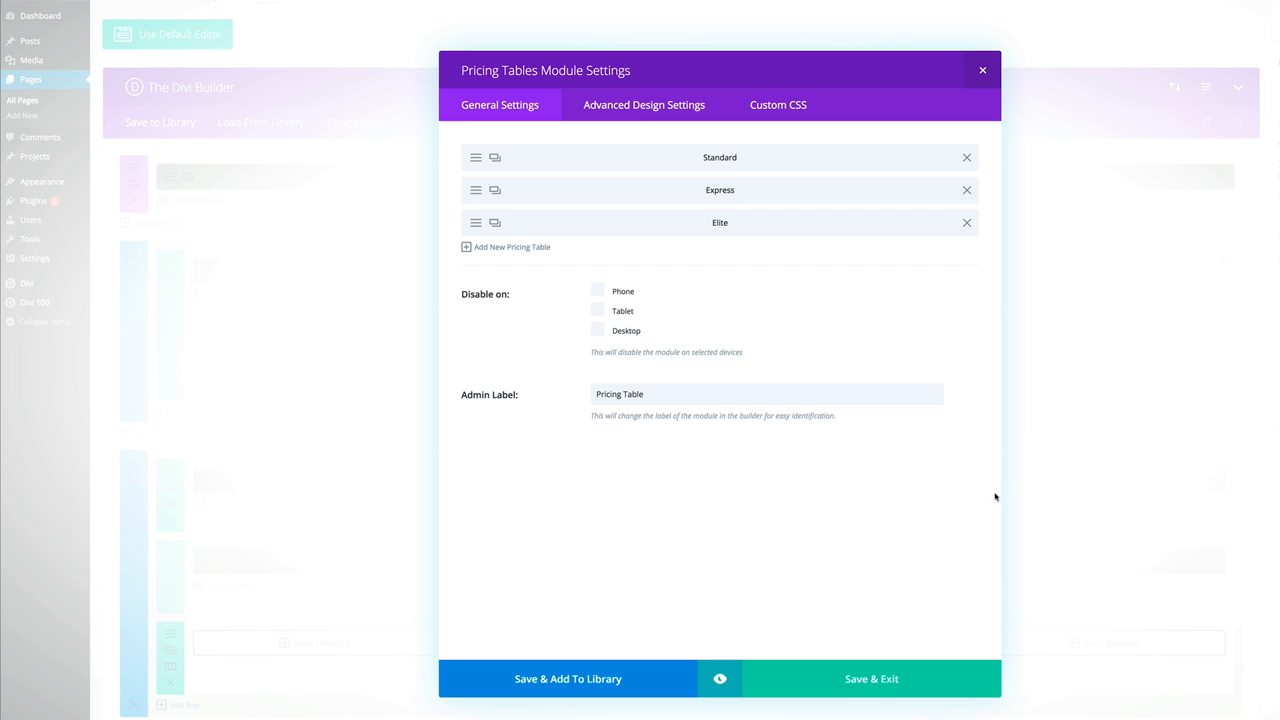
{"action": "left_click", "coordinate": [894, 682]}
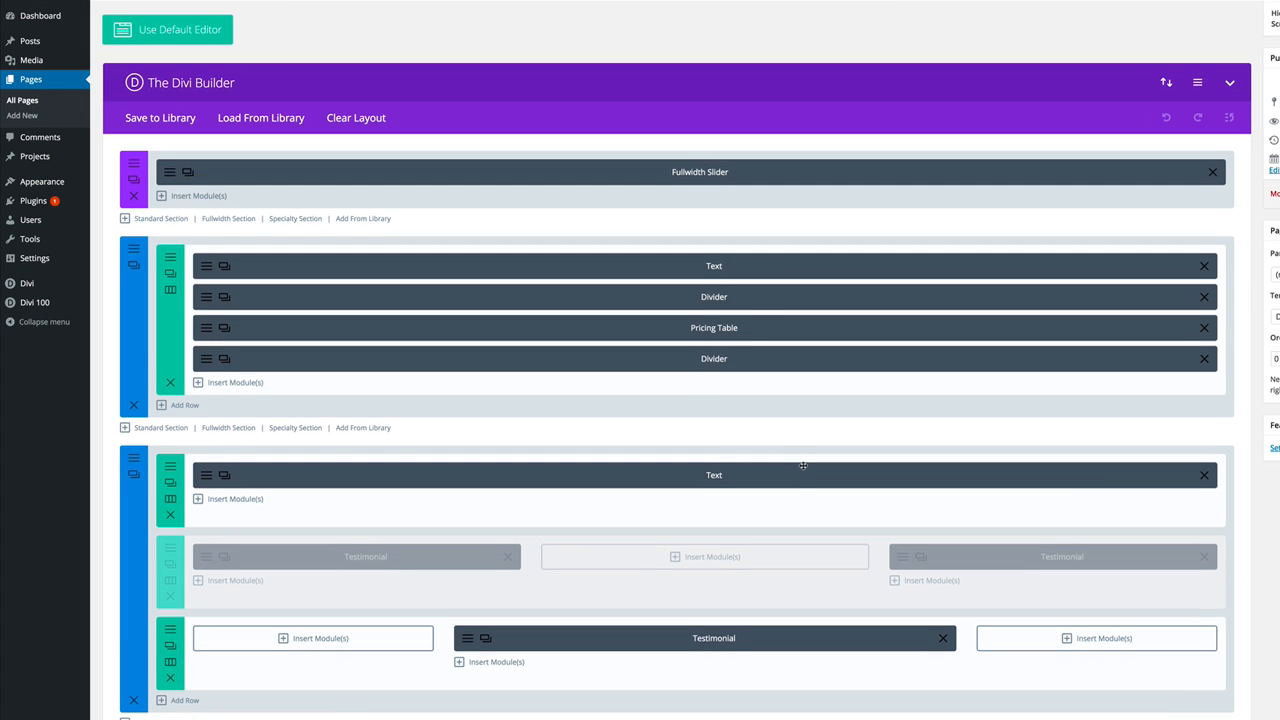
Step: Compare the predefined layout's pricing and customer testimonial sections with the section below the pricing table in the builder
{"action": "scroll", "coordinate": [803, 471], "scroll_direction": "down", "scroll_amount": 2}
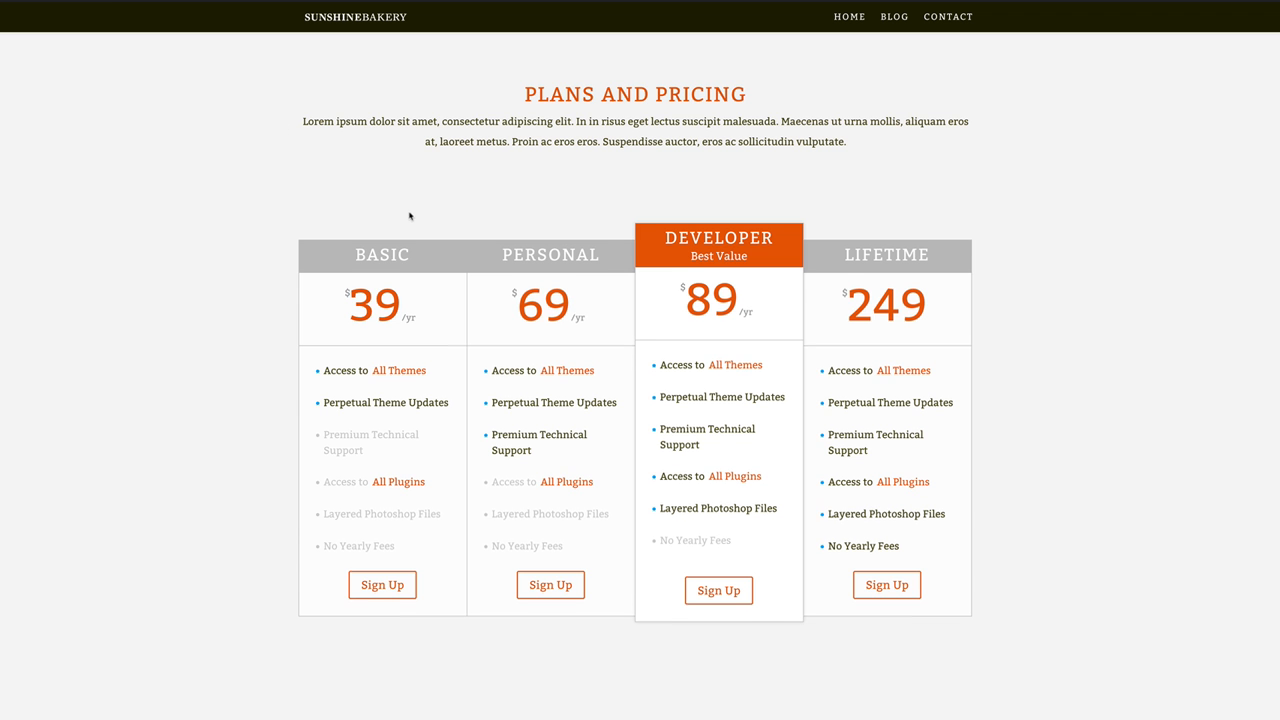
{"action": "scroll", "coordinate": [409, 215], "scroll_direction": "down", "scroll_amount": 5}
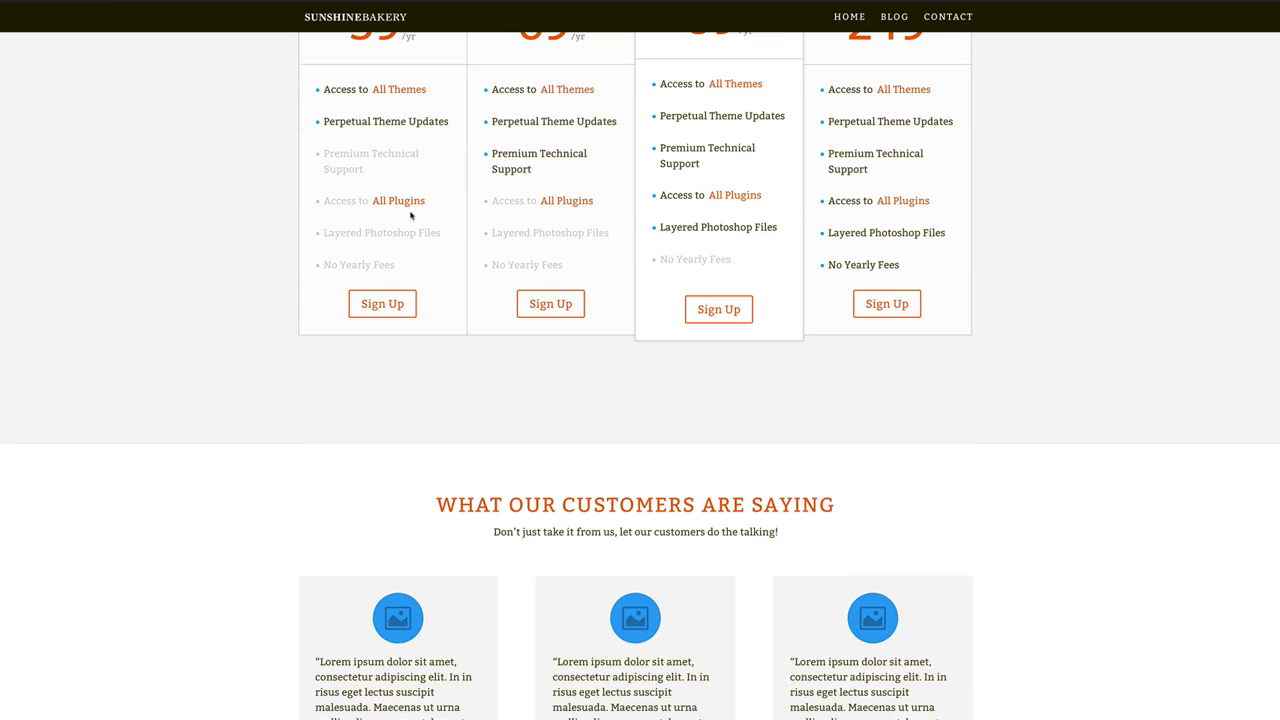
{"action": "scroll", "coordinate": [410, 214], "scroll_direction": "down", "scroll_amount": 2}
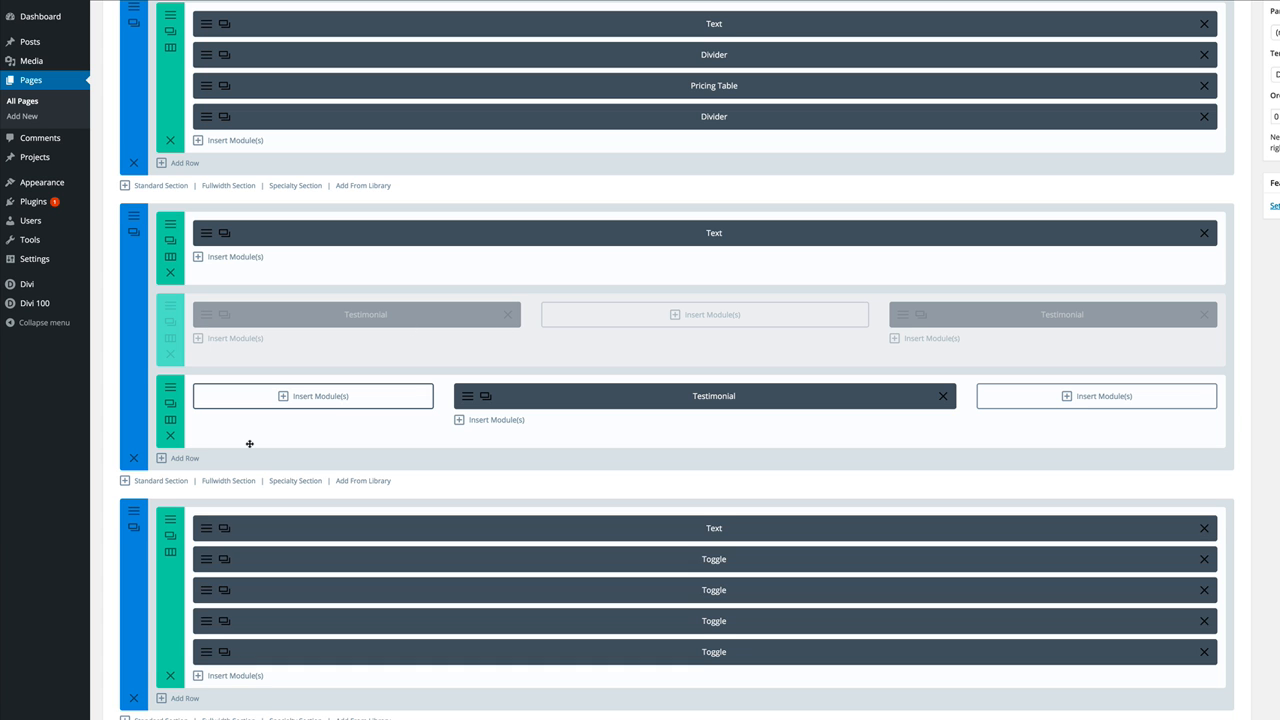
Step: Add a 1/4, 1/2, 1/4 row to the testimonials section and move the disabled row's first Testimonial module into its middle column
{"action": "left_click", "coordinate": [186, 458]}
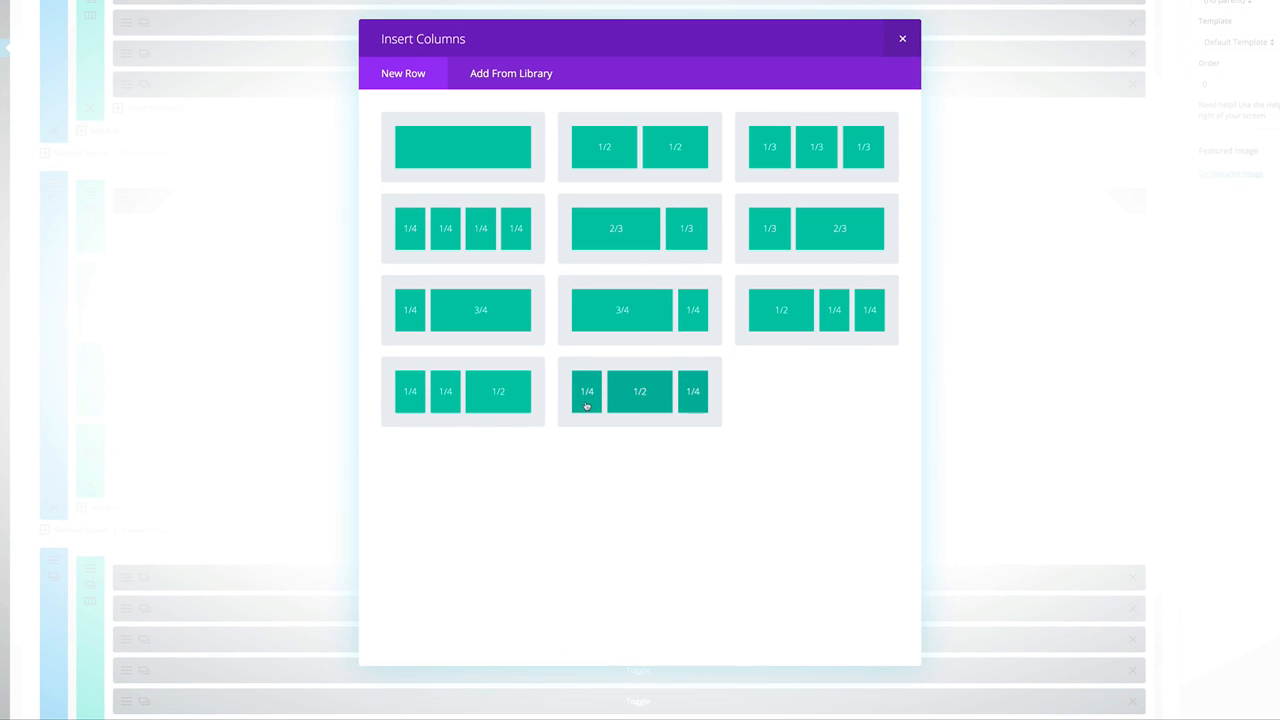
{"action": "left_click", "coordinate": [643, 392]}
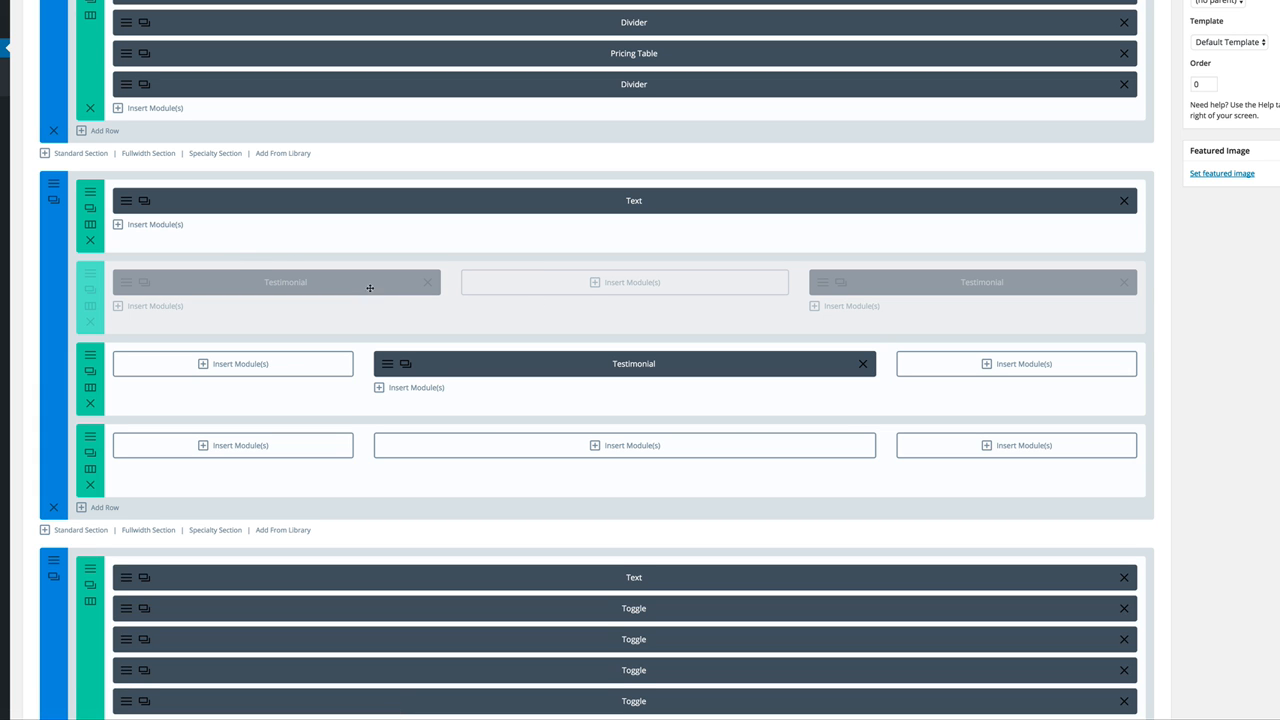
{"action": "left_click_drag", "start_coordinate": [324, 282], "coordinate": [670, 444]}
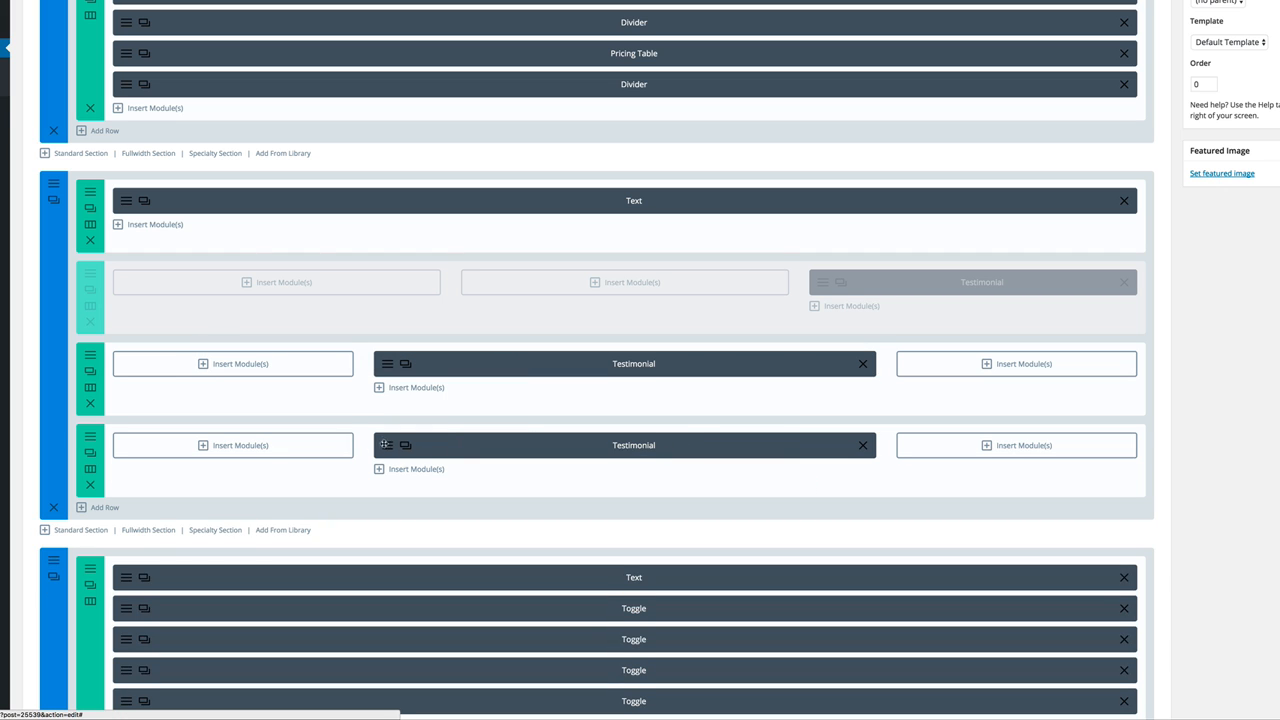
Step: Delete the newly added row and the disabled three-column row from the testimonials section
{"action": "left_click", "coordinate": [90, 485]}
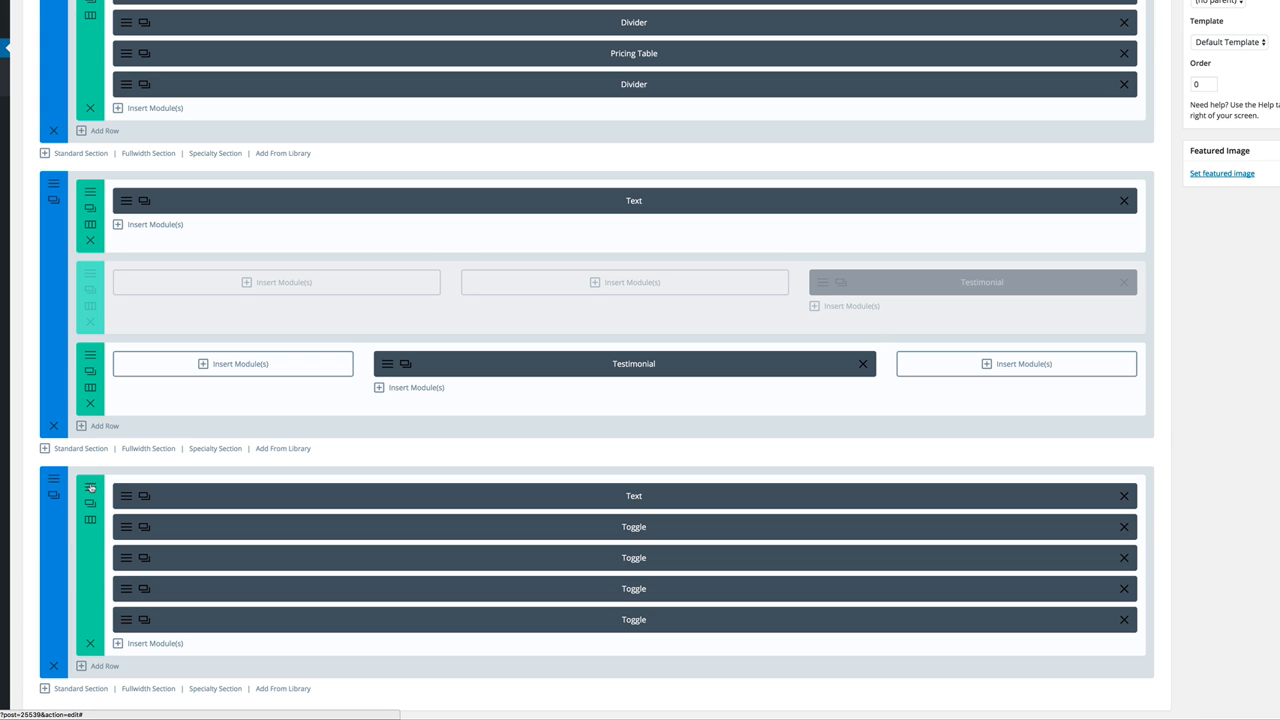
{"action": "left_click", "coordinate": [90, 325]}
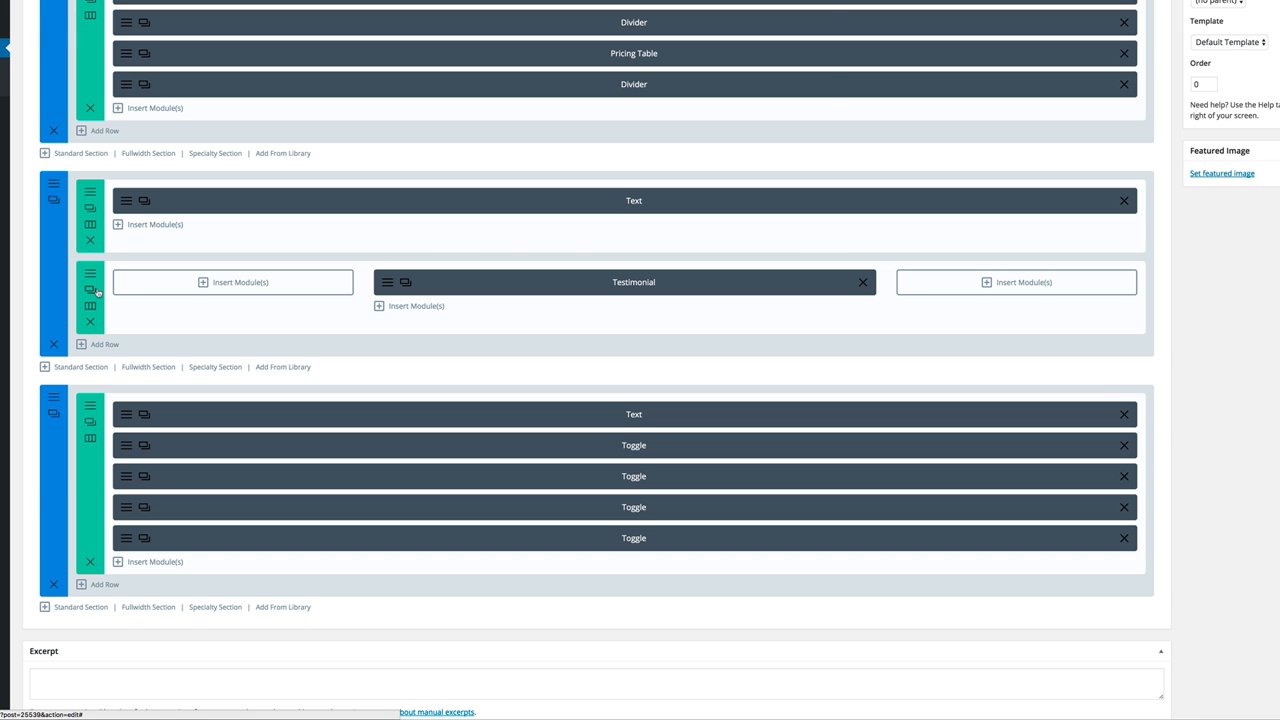
Step: Open the remaining Testimonial module and examine its author name, portrait image, quote icon, text options and testimonial content
{"action": "left_click", "coordinate": [388, 284]}
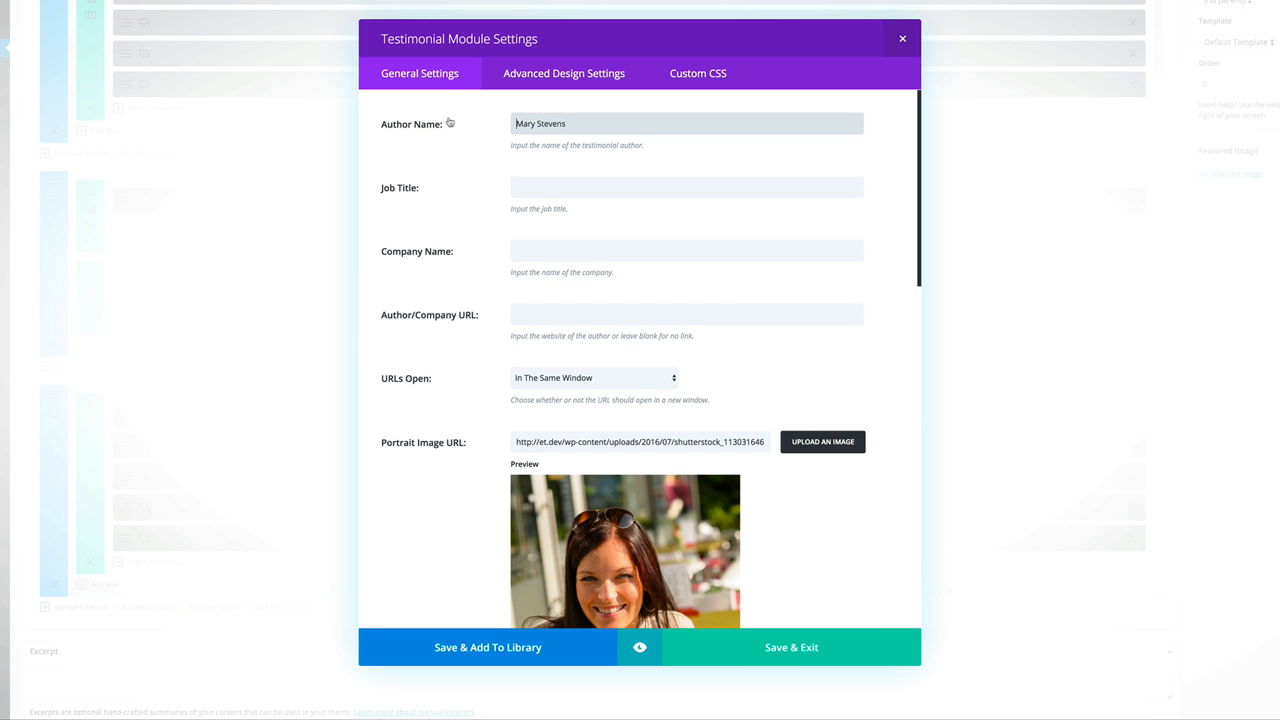
{"action": "left_click_drag", "start_coordinate": [570, 122], "coordinate": [507, 117]}
{"action": "scroll", "coordinate": [449, 277], "scroll_direction": "down", "scroll_amount": 1}
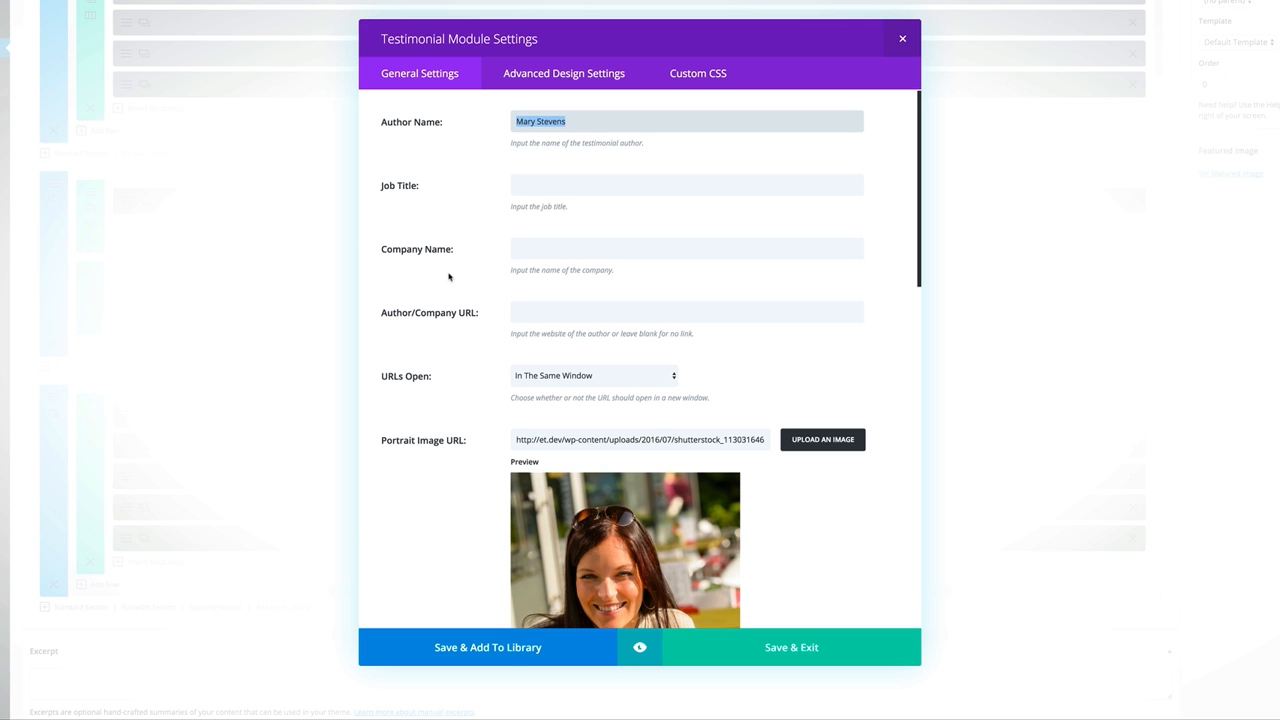
{"action": "scroll", "coordinate": [449, 277], "scroll_direction": "down", "scroll_amount": 4}
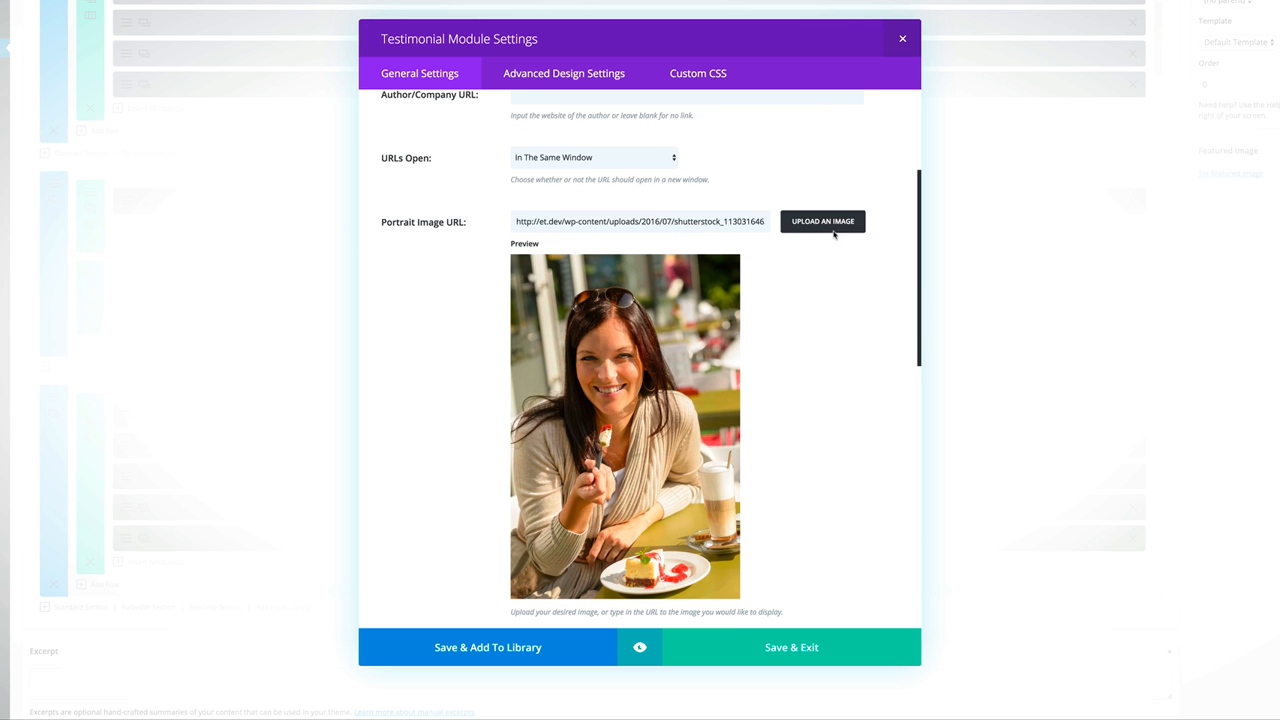
{"action": "scroll", "coordinate": [818, 273], "scroll_direction": "down", "scroll_amount": 6}
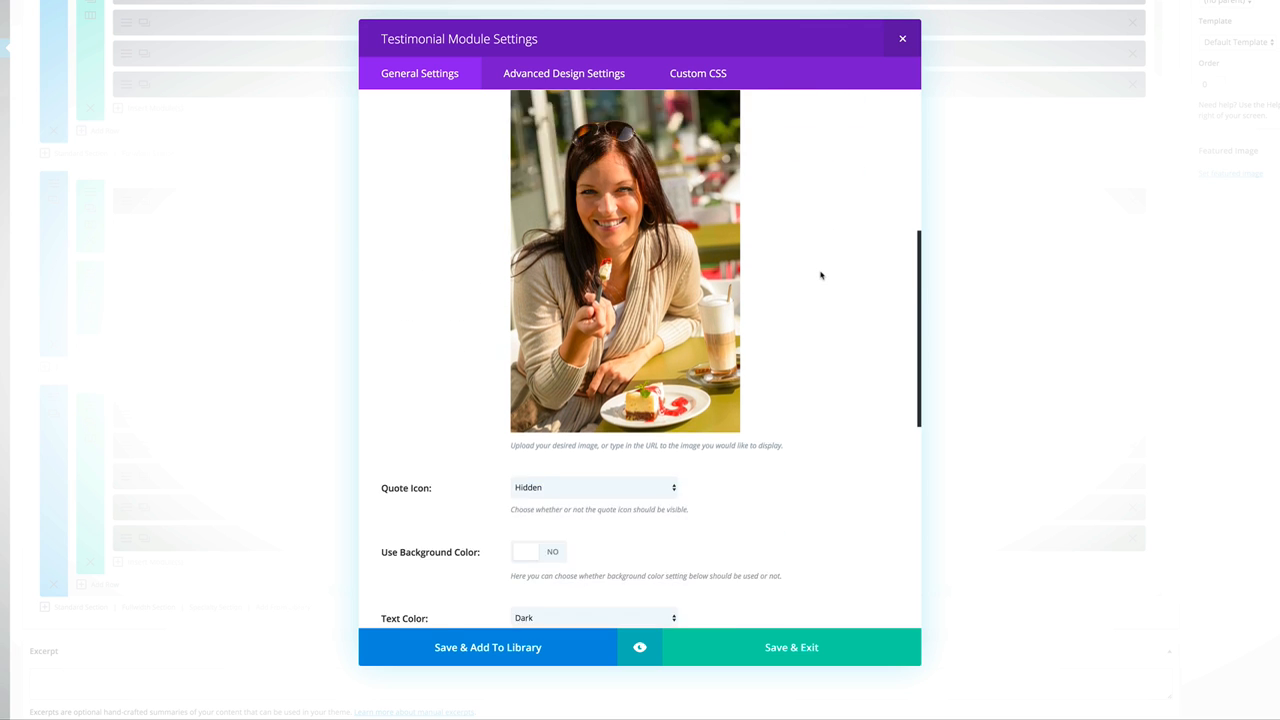
{"action": "scroll", "coordinate": [821, 275], "scroll_direction": "down", "scroll_amount": 5}
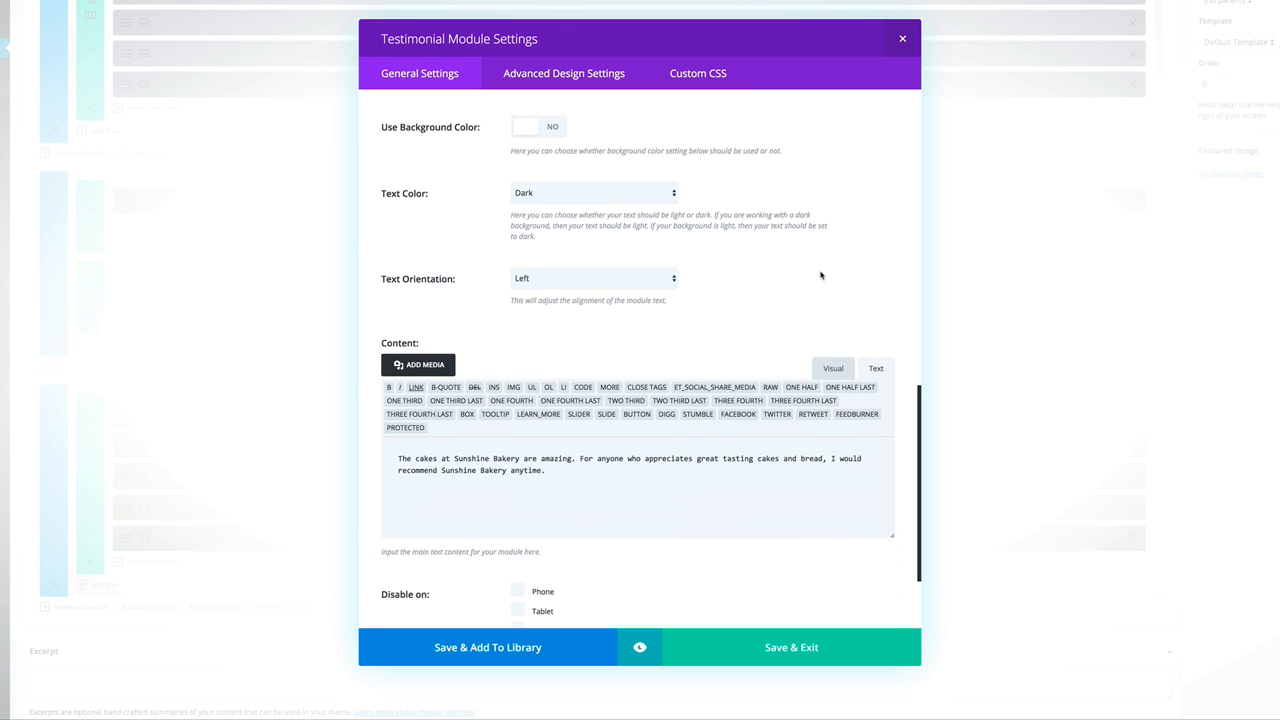
{"action": "left_click_drag", "start_coordinate": [549, 472], "coordinate": [382, 456]}
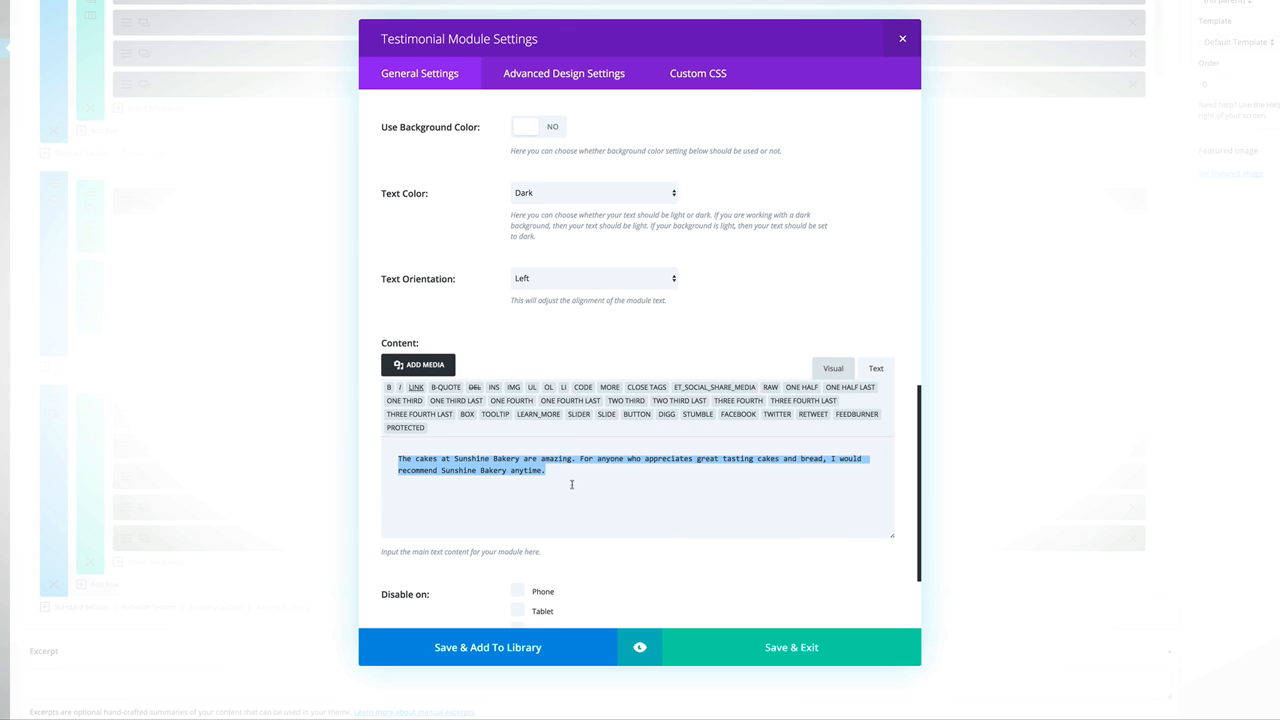
{"action": "scroll", "coordinate": [574, 487], "scroll_direction": "down", "scroll_amount": 3}
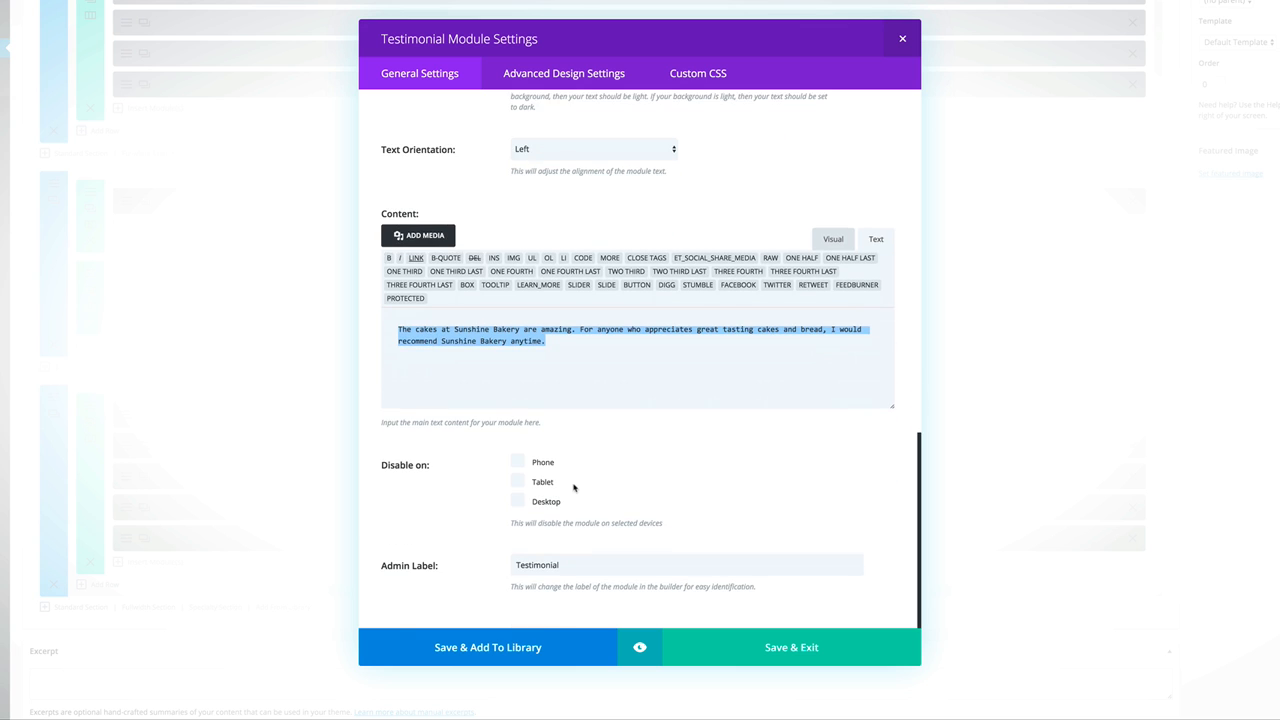
{"action": "scroll", "coordinate": [574, 487], "scroll_direction": "up", "scroll_amount": 15}
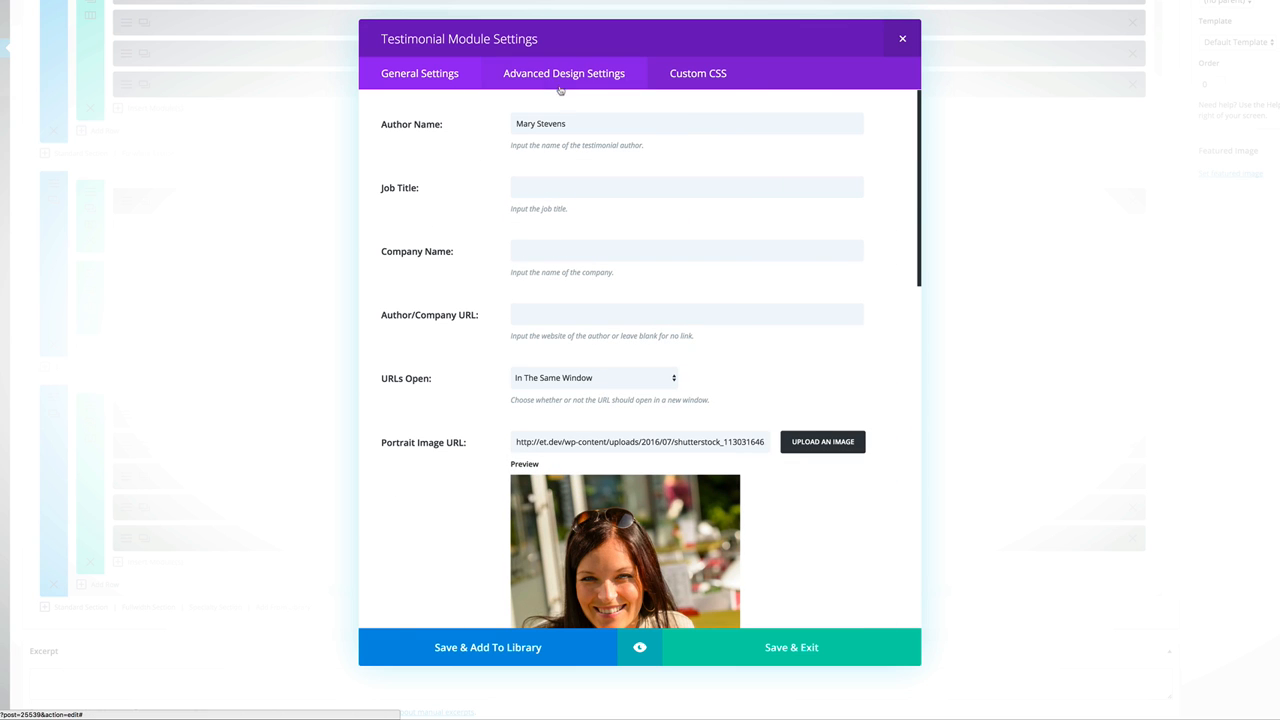
Step: Review the testimonial's advanced portrait and body font settings alongside the live page, and save the module
{"action": "left_click", "coordinate": [562, 78]}
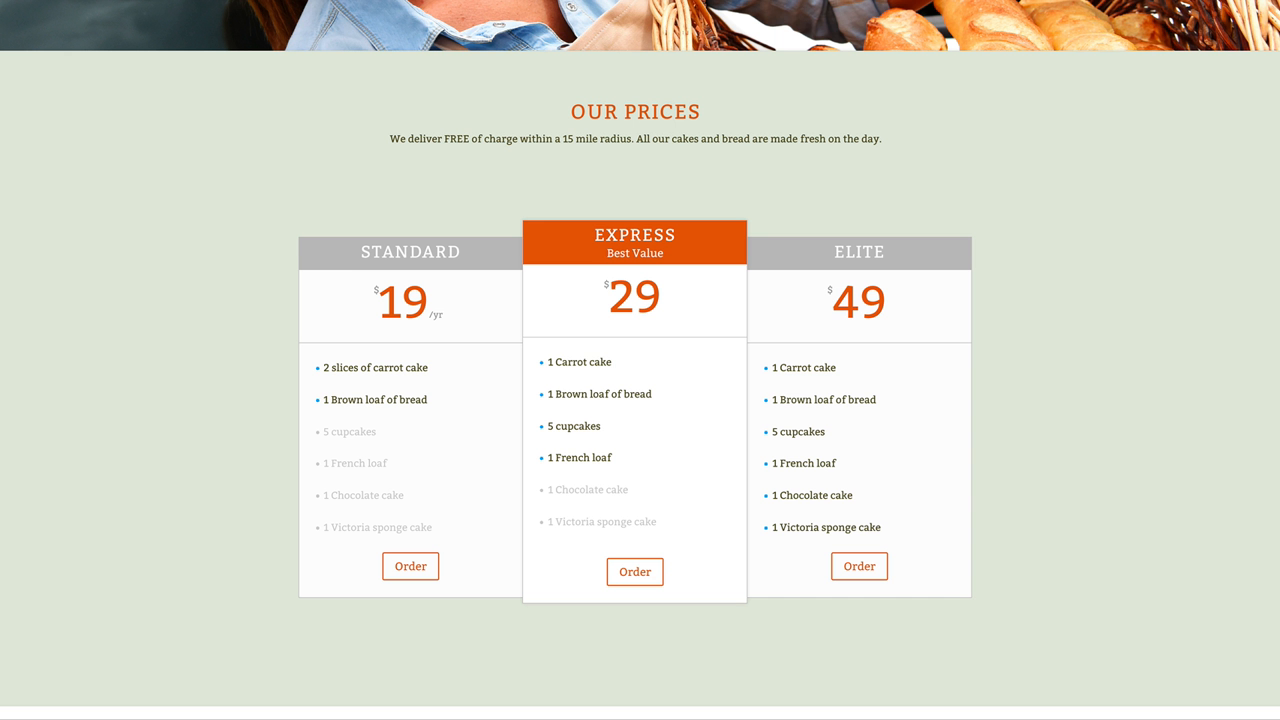
{"action": "scroll", "coordinate": [615, 191], "scroll_direction": "down", "scroll_amount": 7}
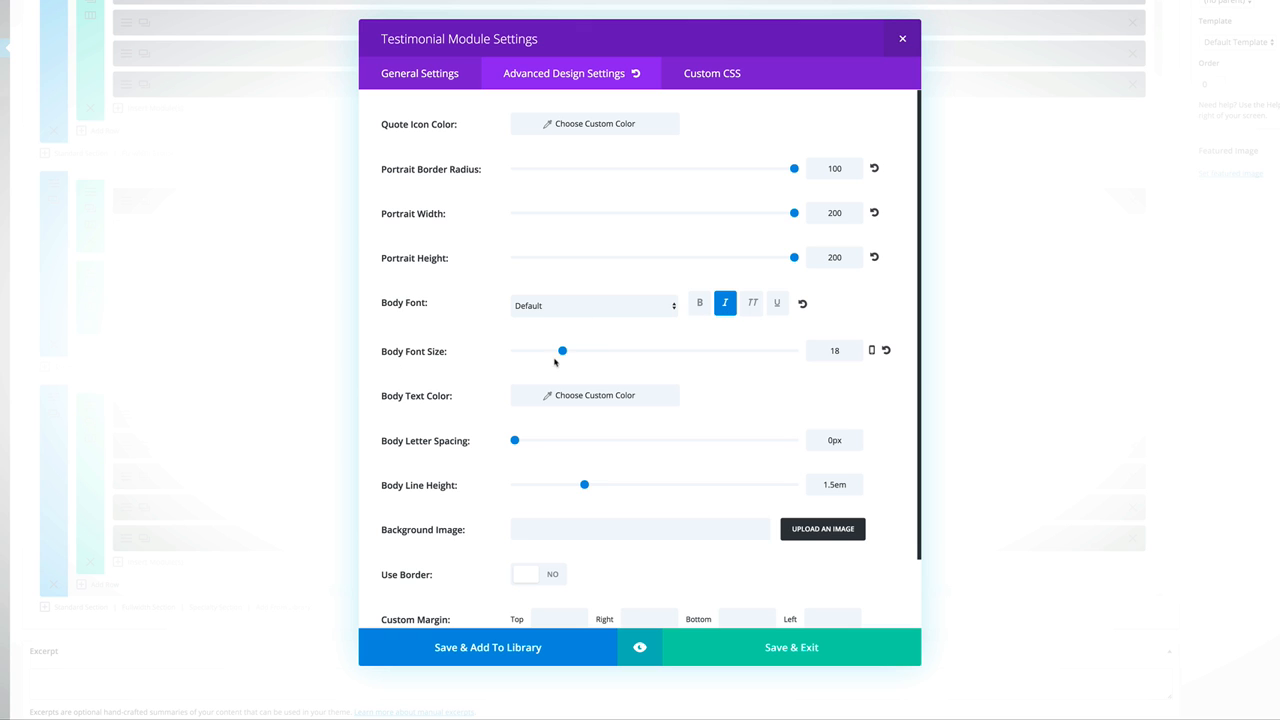
{"action": "scroll", "coordinate": [739, 415], "scroll_direction": "down", "scroll_amount": 2}
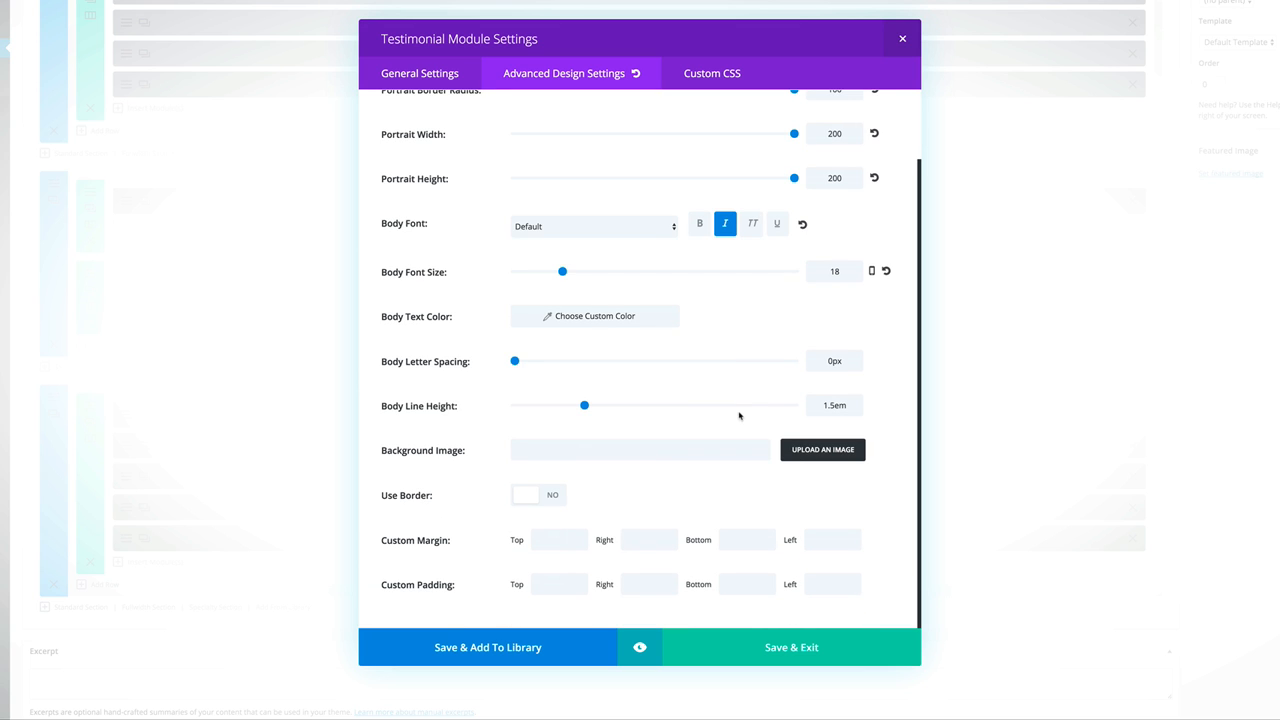
{"action": "left_click", "coordinate": [813, 648]}
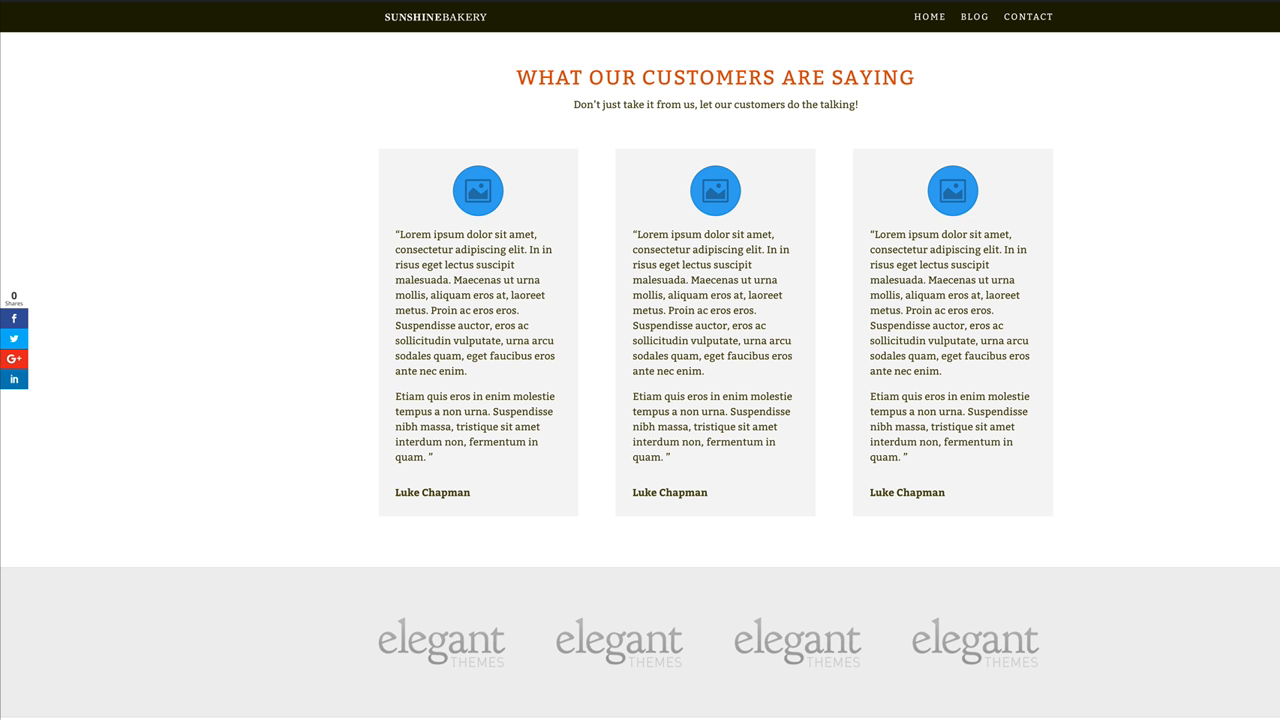
Step: Open the first Toggle module in the last section and inspect its content and the custom title text color in its advanced design settings
{"action": "scroll", "coordinate": [473, 312], "scroll_direction": "down", "scroll_amount": 7}
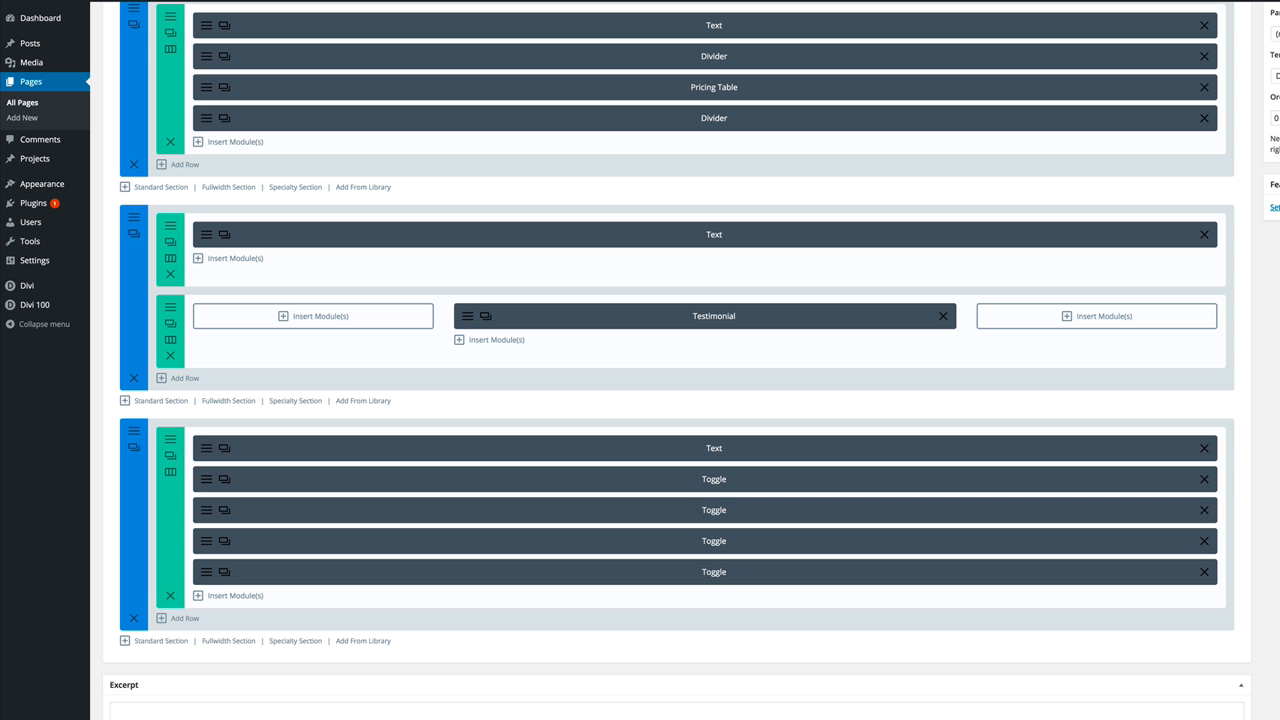
{"action": "left_click", "coordinate": [205, 482]}
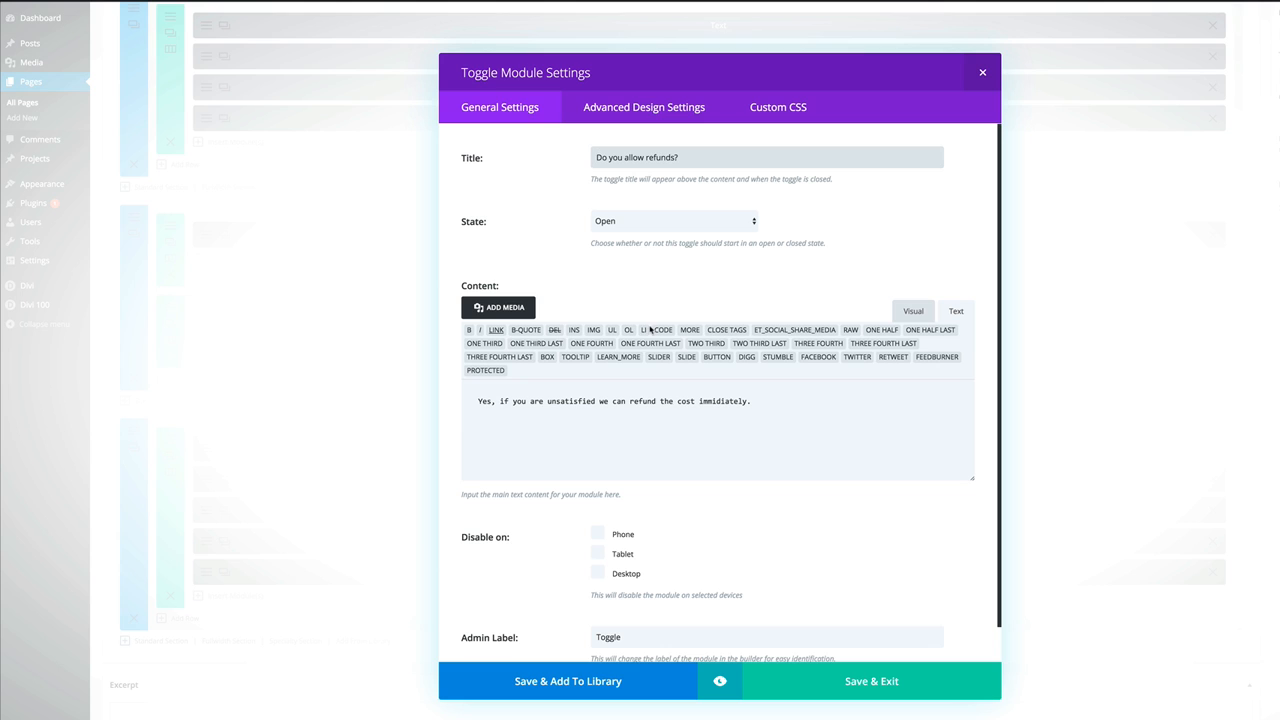
{"action": "left_click", "coordinate": [667, 112]}
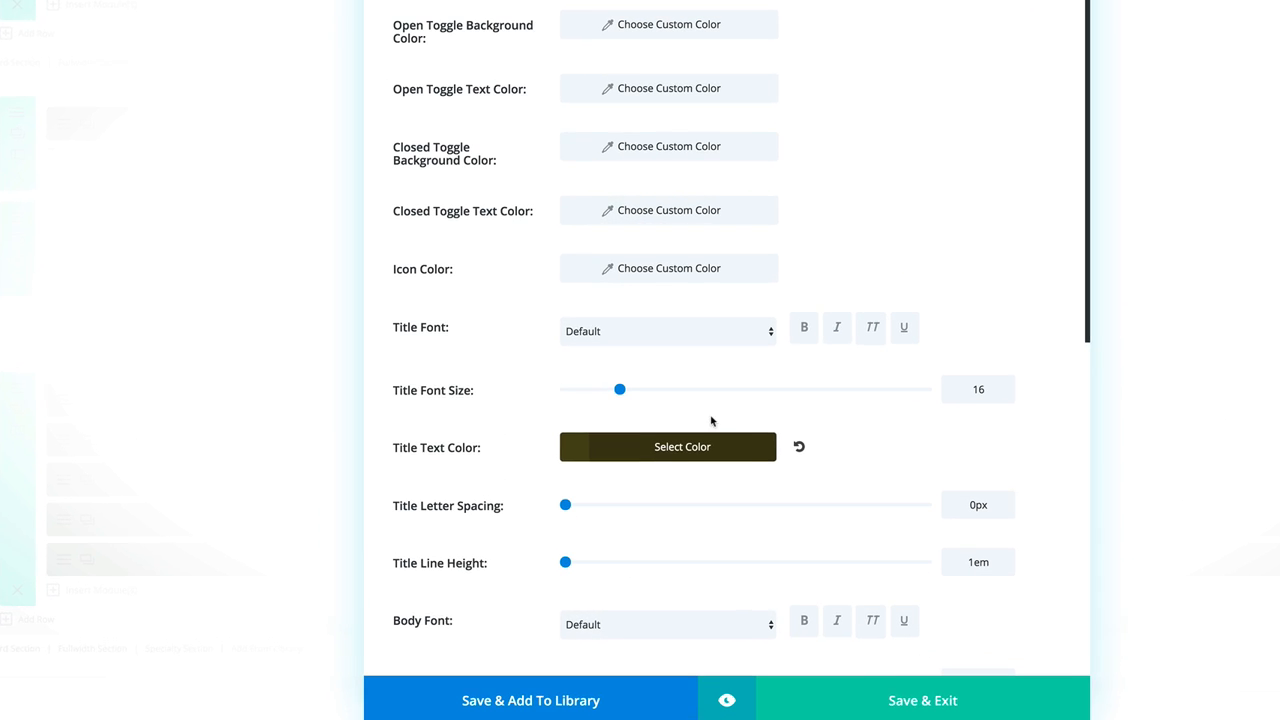
{"action": "left_click", "coordinate": [577, 448]}
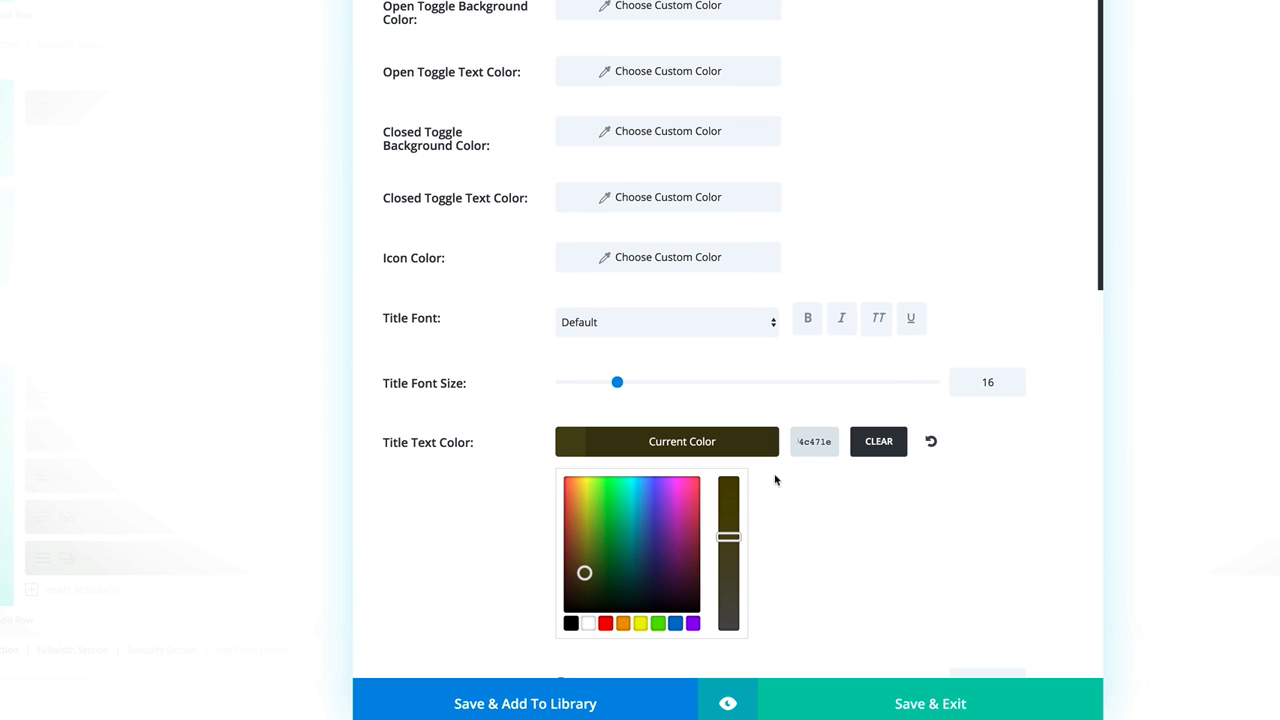
{"action": "left_click_drag", "start_coordinate": [803, 441], "coordinate": [840, 443]}
{"action": "left_click", "coordinate": [819, 486]}
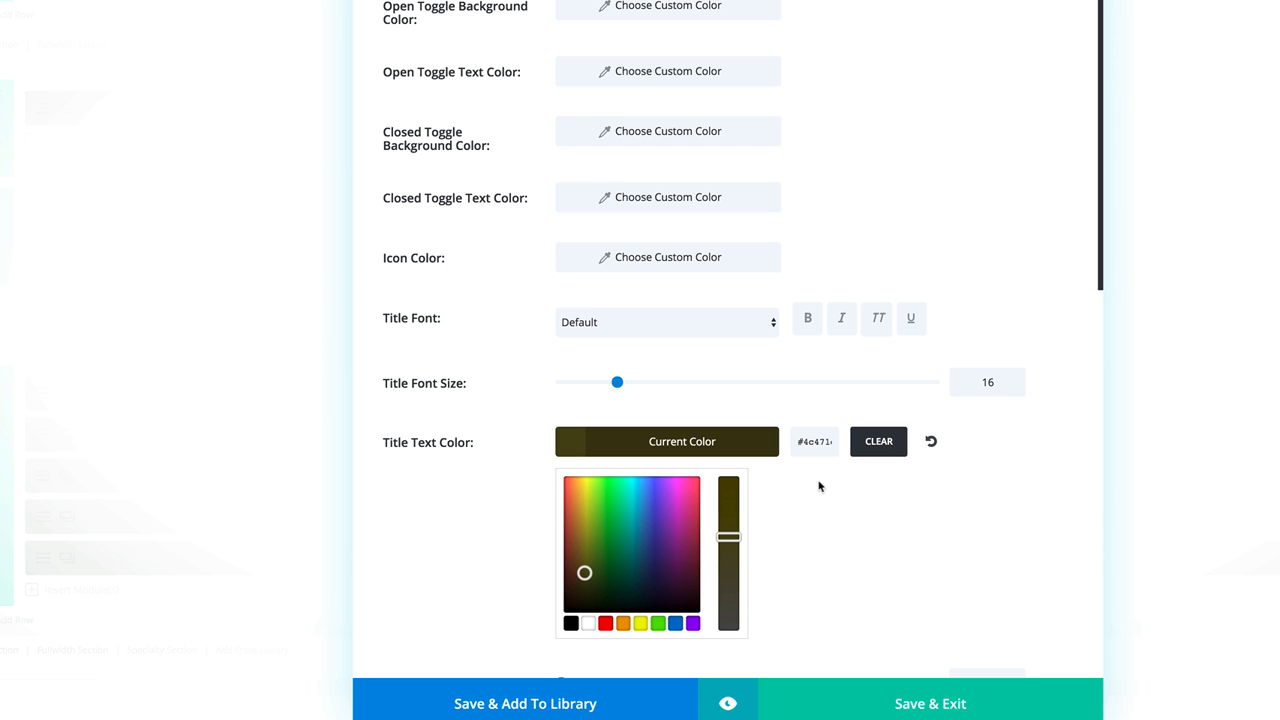
{"action": "left_click", "coordinate": [517, 510]}
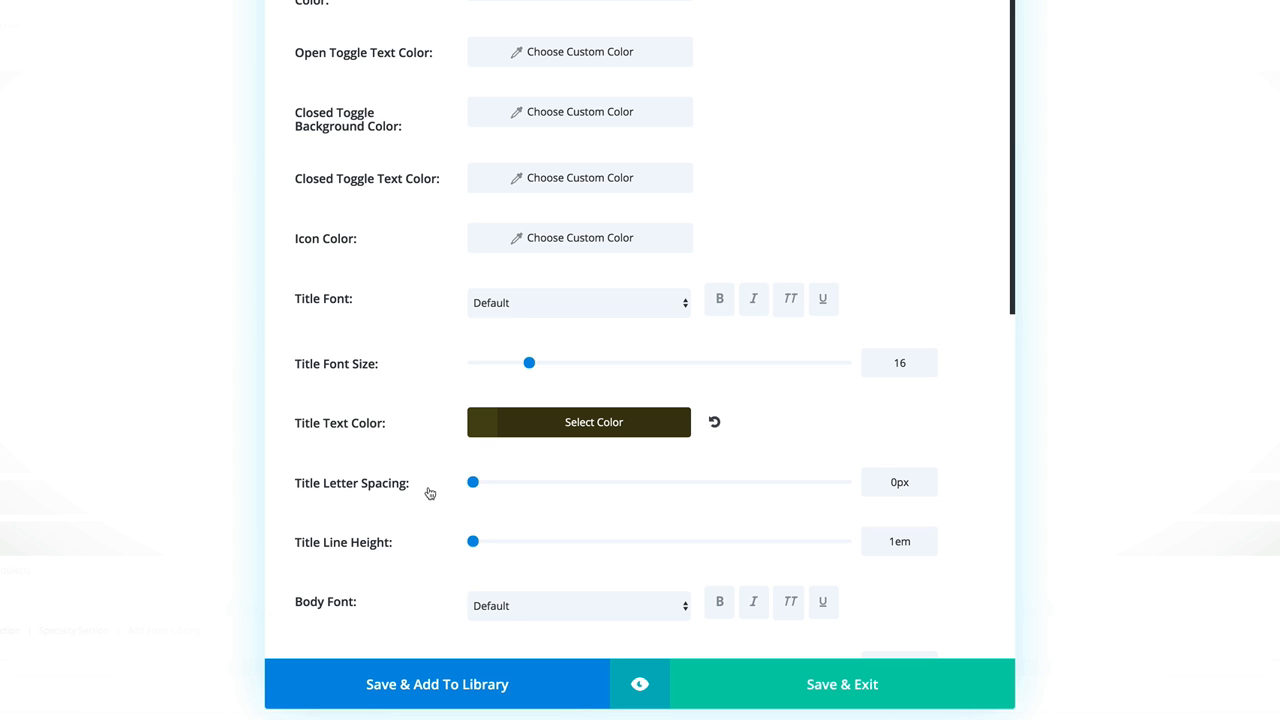
Step: Examine the toggle's body font, background color, border and custom padding settings
{"action": "scroll", "coordinate": [429, 493], "scroll_direction": "down", "scroll_amount": 4}
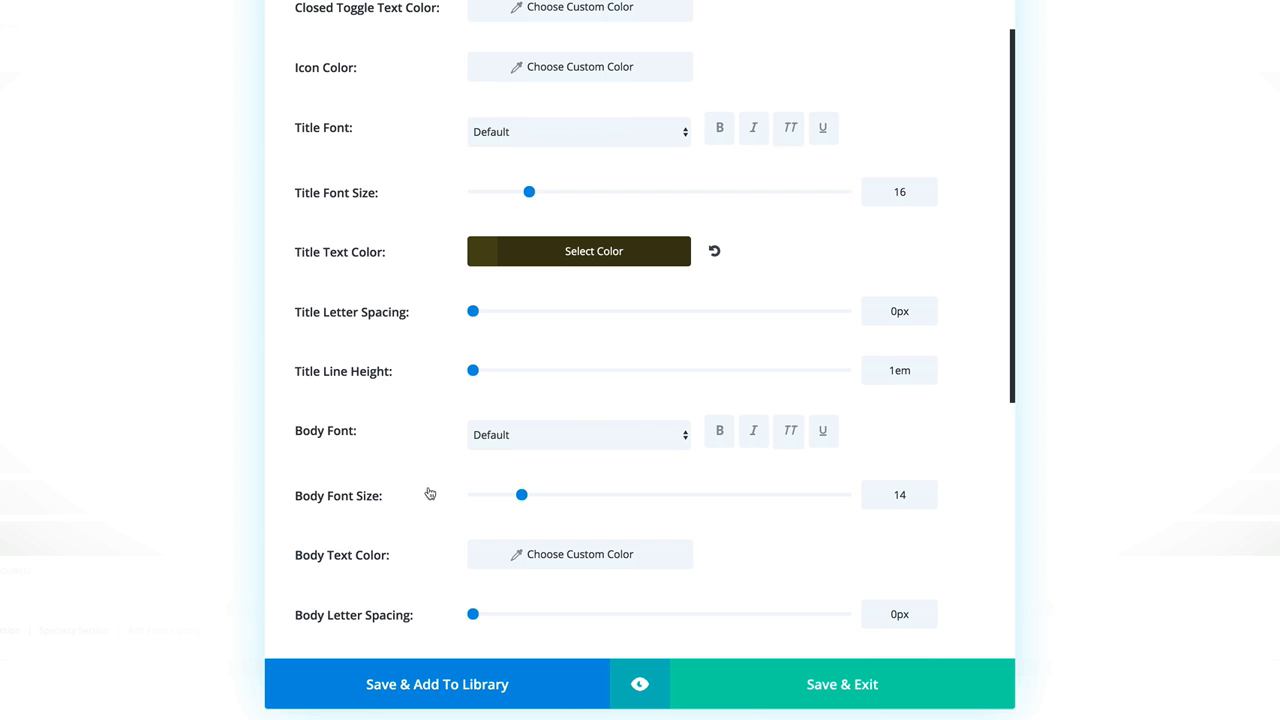
{"action": "scroll", "coordinate": [429, 493], "scroll_direction": "down", "scroll_amount": 1}
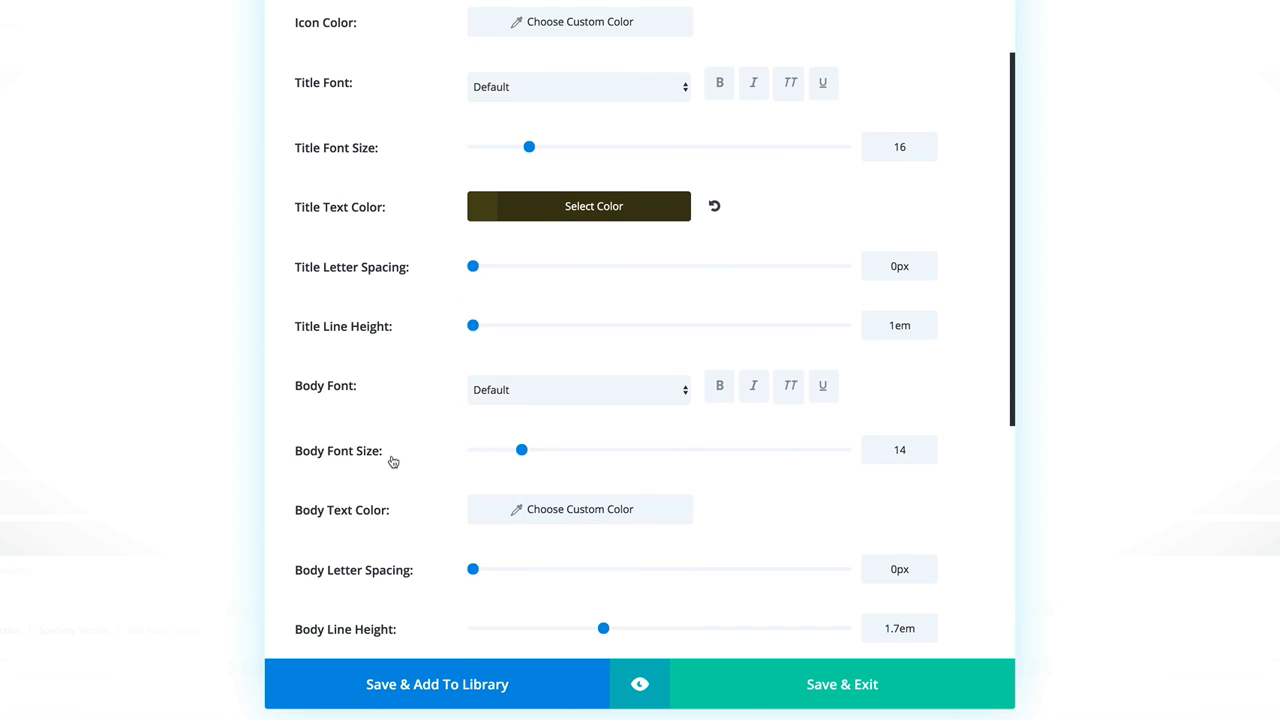
{"action": "scroll", "coordinate": [394, 462], "scroll_direction": "down", "scroll_amount": 8}
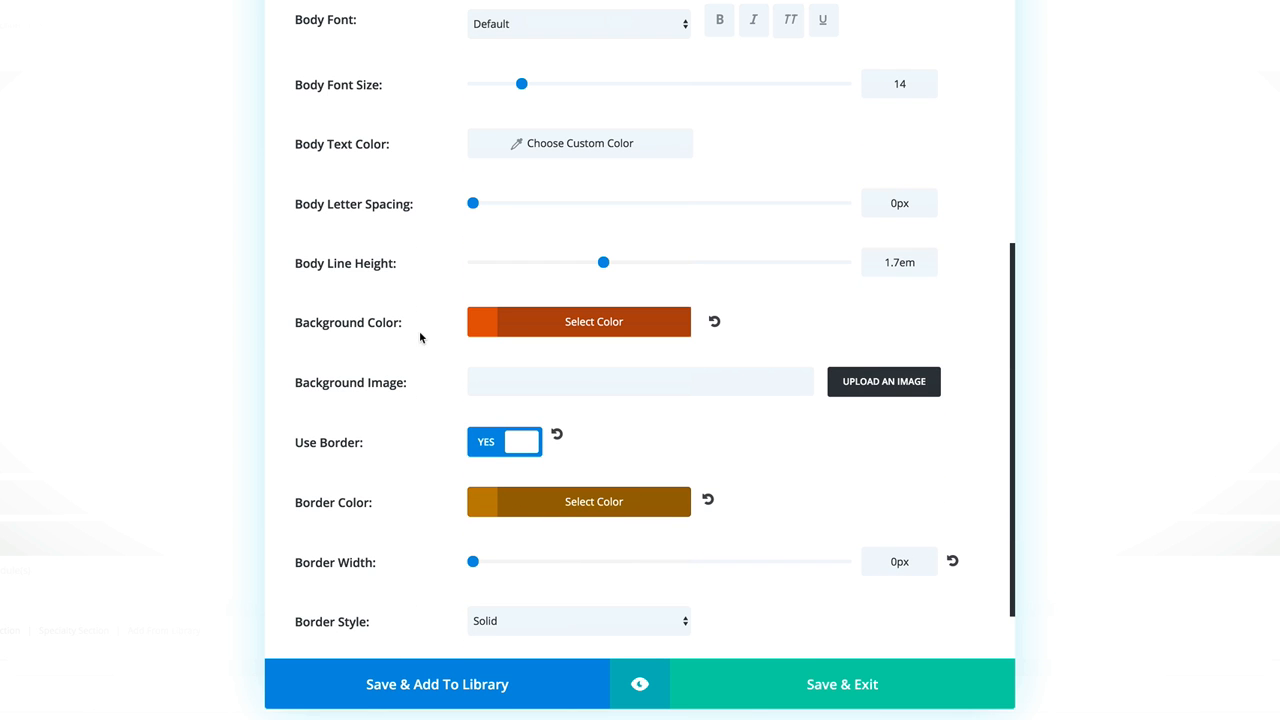
{"action": "left_click", "coordinate": [487, 326]}
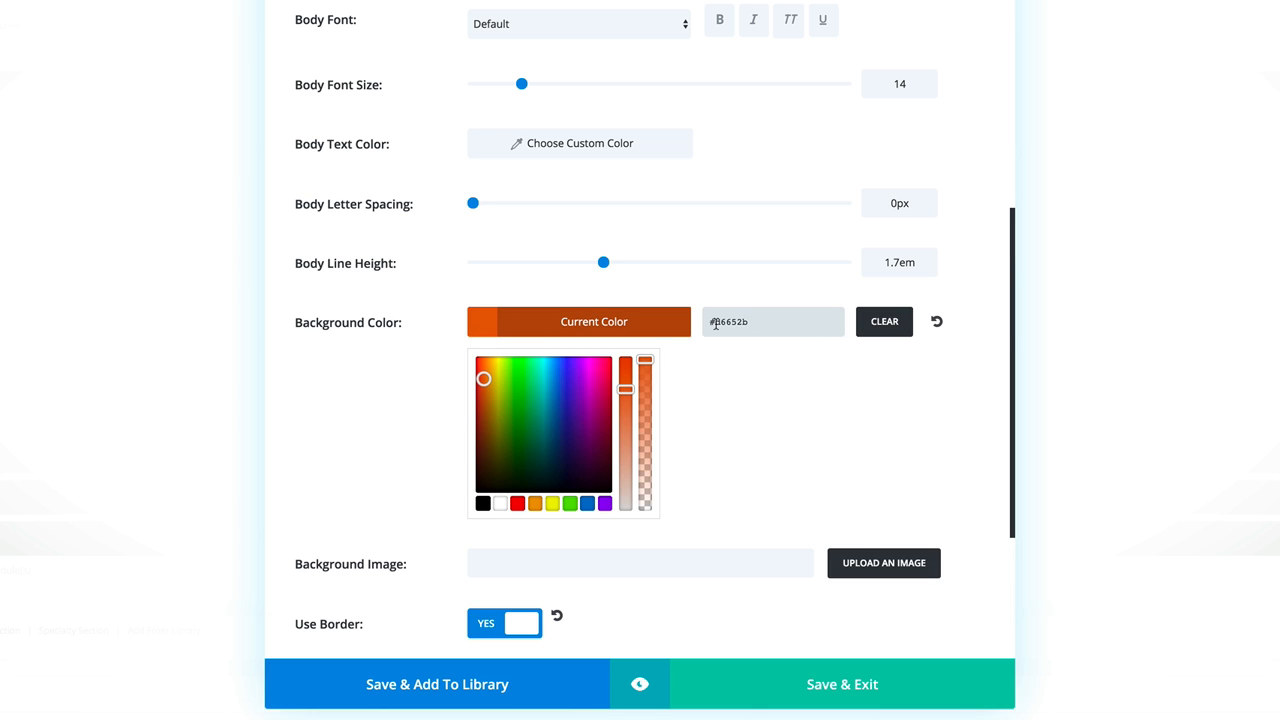
{"action": "left_click", "coordinate": [370, 377]}
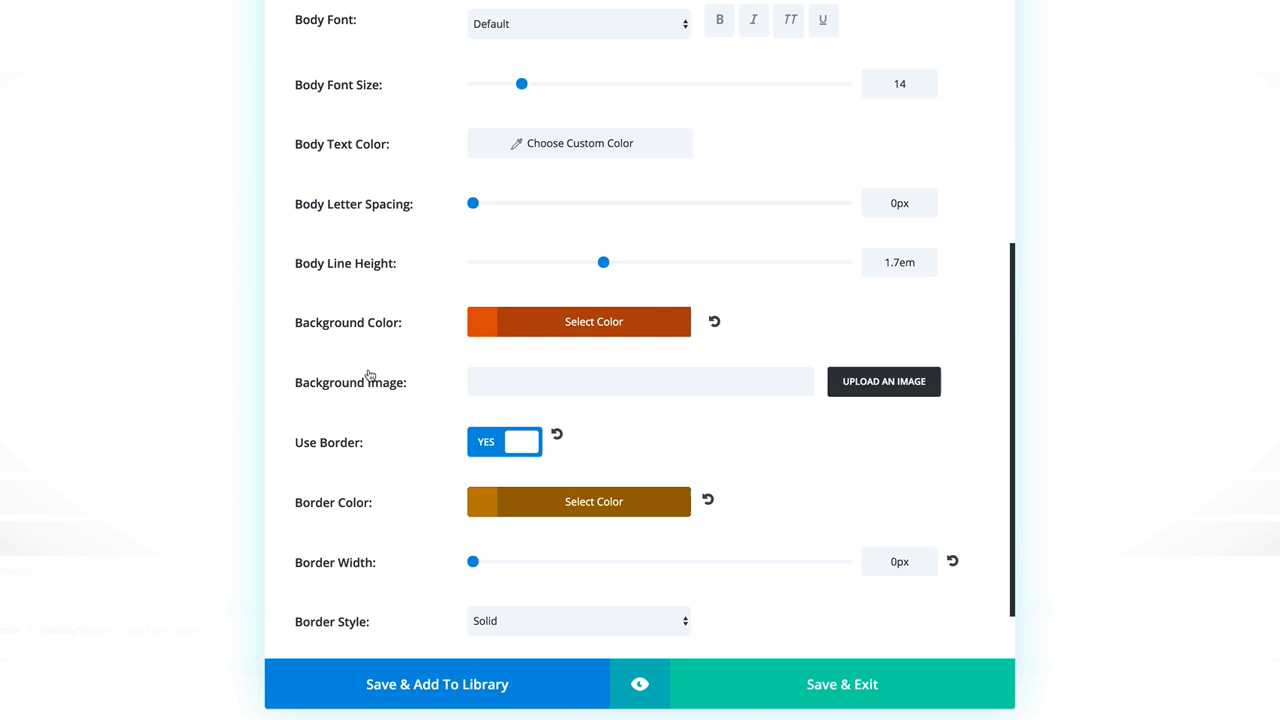
{"action": "scroll", "coordinate": [361, 461], "scroll_direction": "down", "scroll_amount": 2}
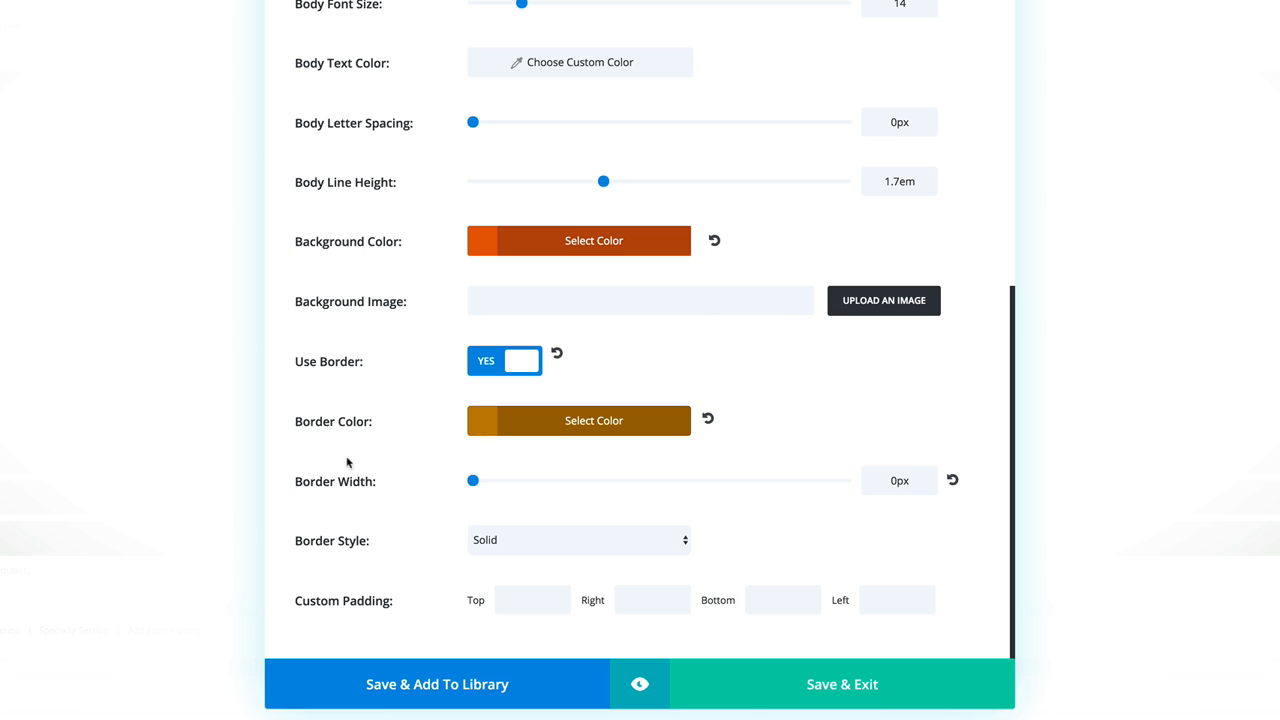
Step: Close the first toggle's settings, then duplicate the last Toggle module in the last section and open the copy's settings
{"action": "scroll", "coordinate": [358, 494], "scroll_direction": "down", "scroll_amount": 1}
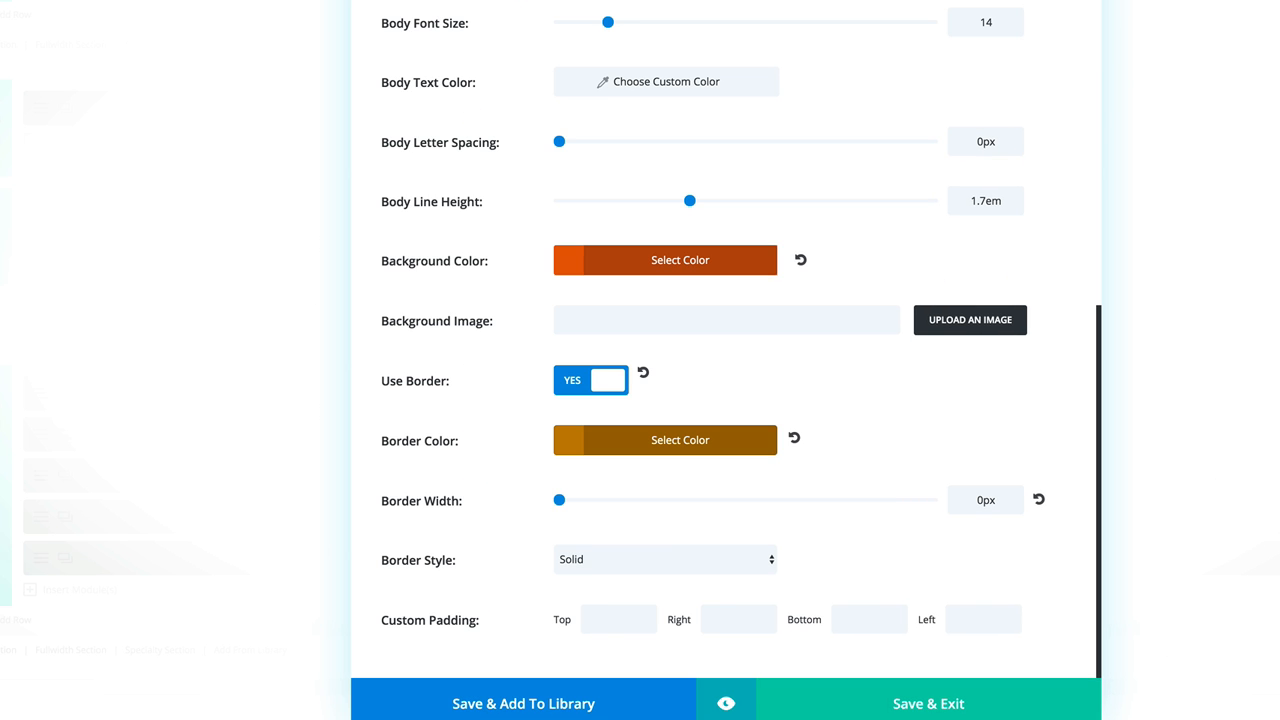
{"action": "key", "text": "Escape"}
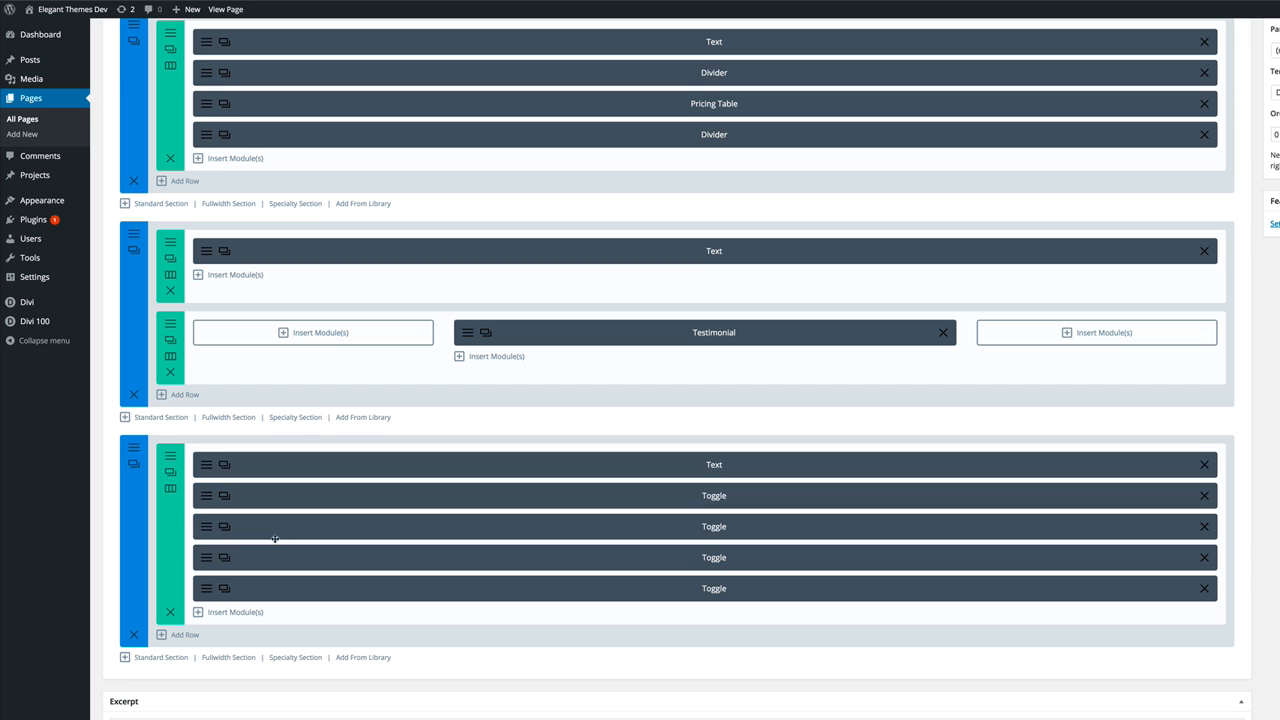
{"action": "scroll", "coordinate": [264, 527], "scroll_direction": "down", "scroll_amount": 1}
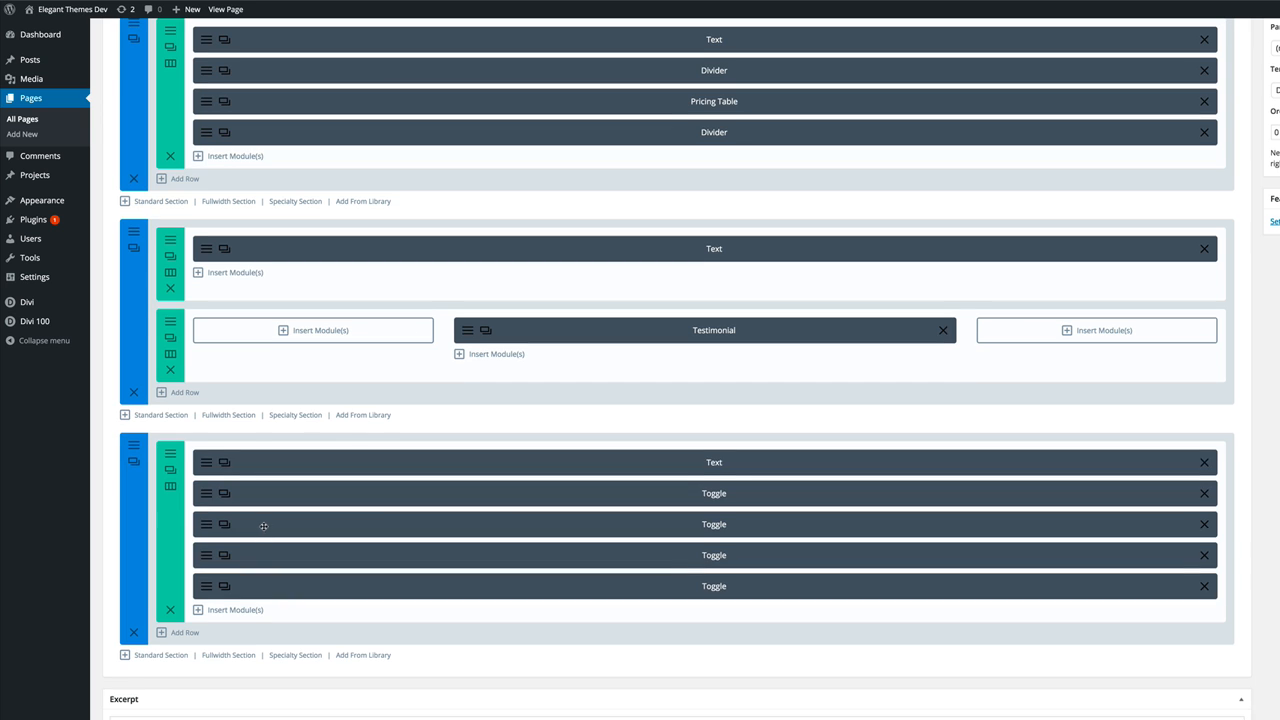
{"action": "left_click", "coordinate": [225, 588]}
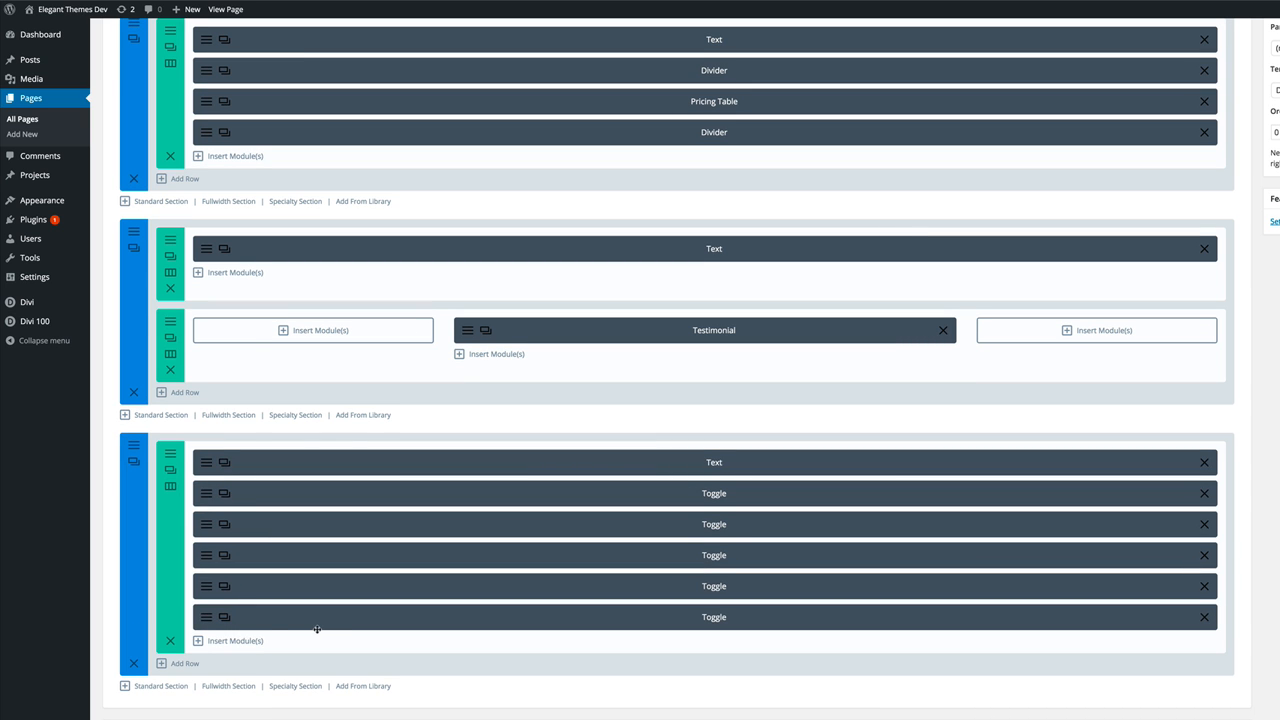
{"action": "left_click", "coordinate": [206, 618]}
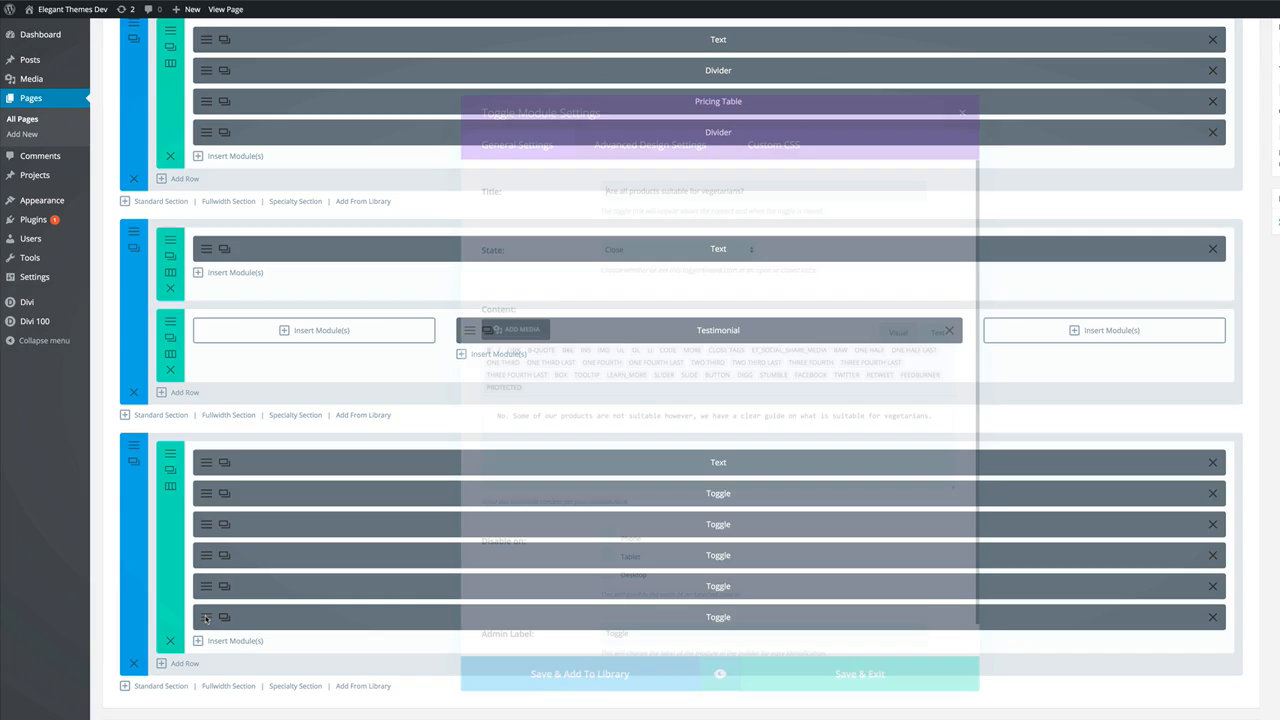
Step: Highlight the duplicated toggle's title and content text, close its settings and delete the duplicate
{"action": "left_click_drag", "start_coordinate": [751, 175], "coordinate": [599, 152]}
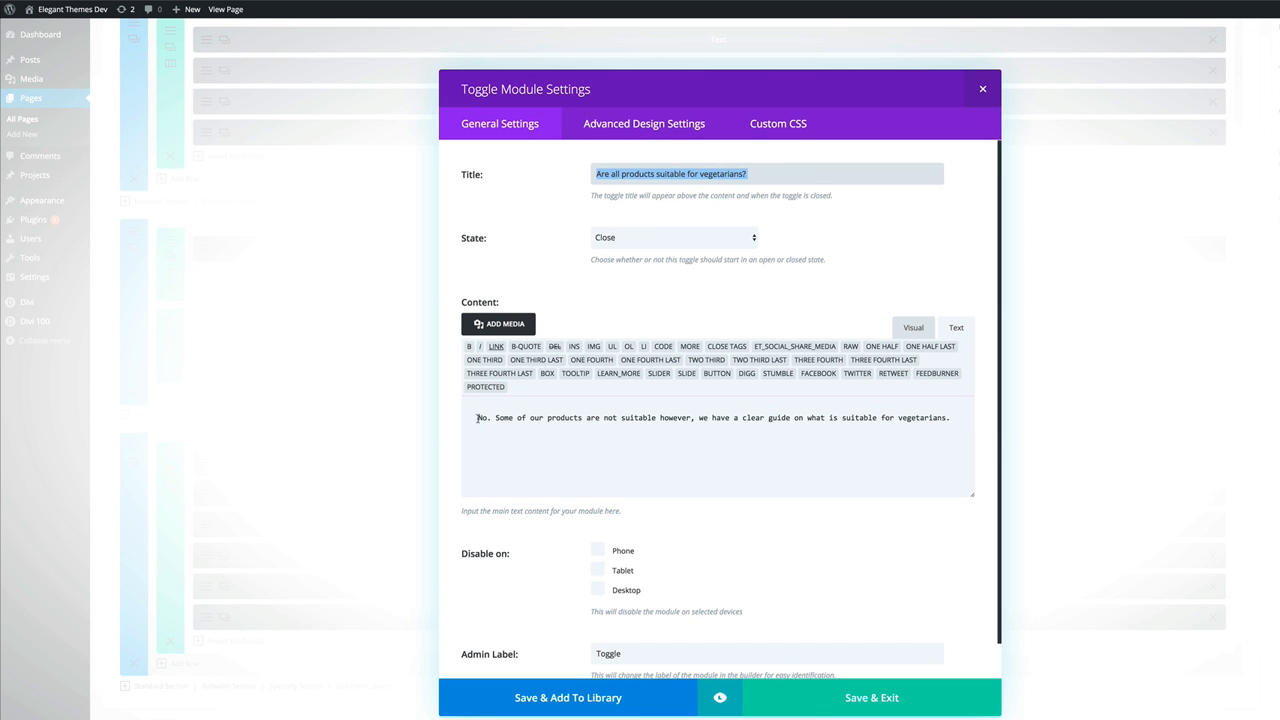
{"action": "left_click_drag", "start_coordinate": [477, 418], "coordinate": [551, 426]}
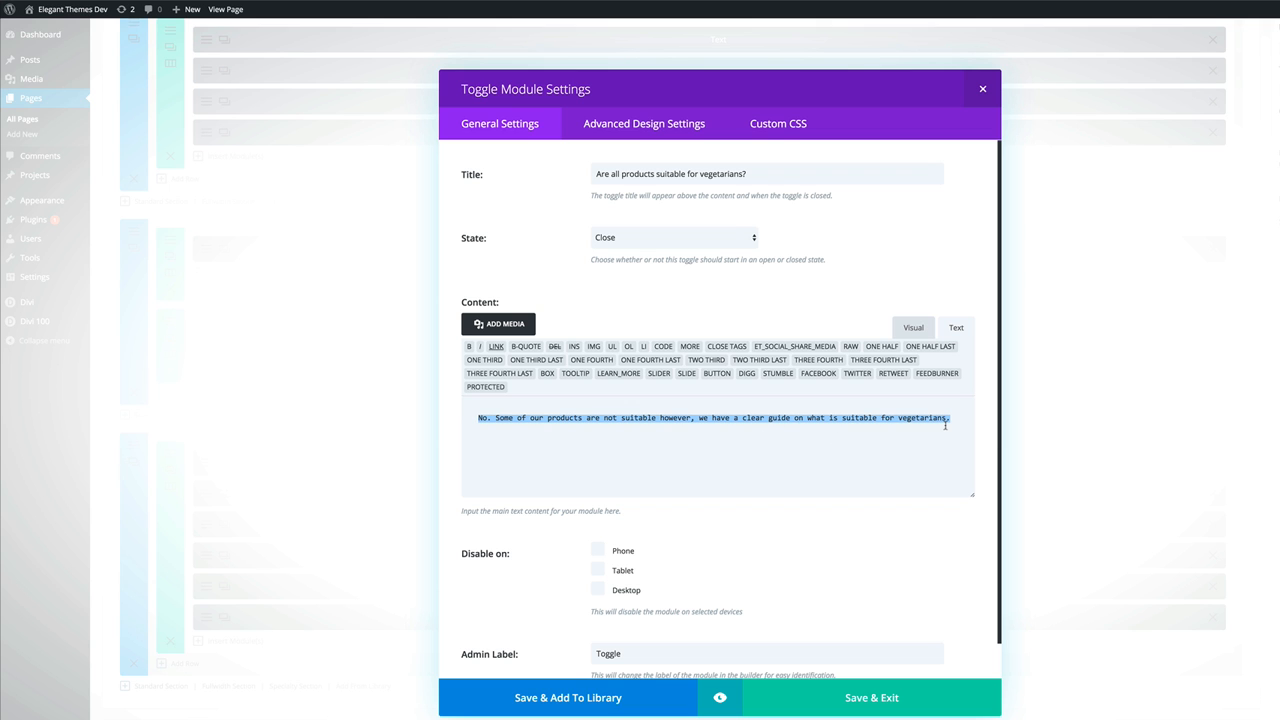
{"action": "left_click", "coordinate": [982, 89]}
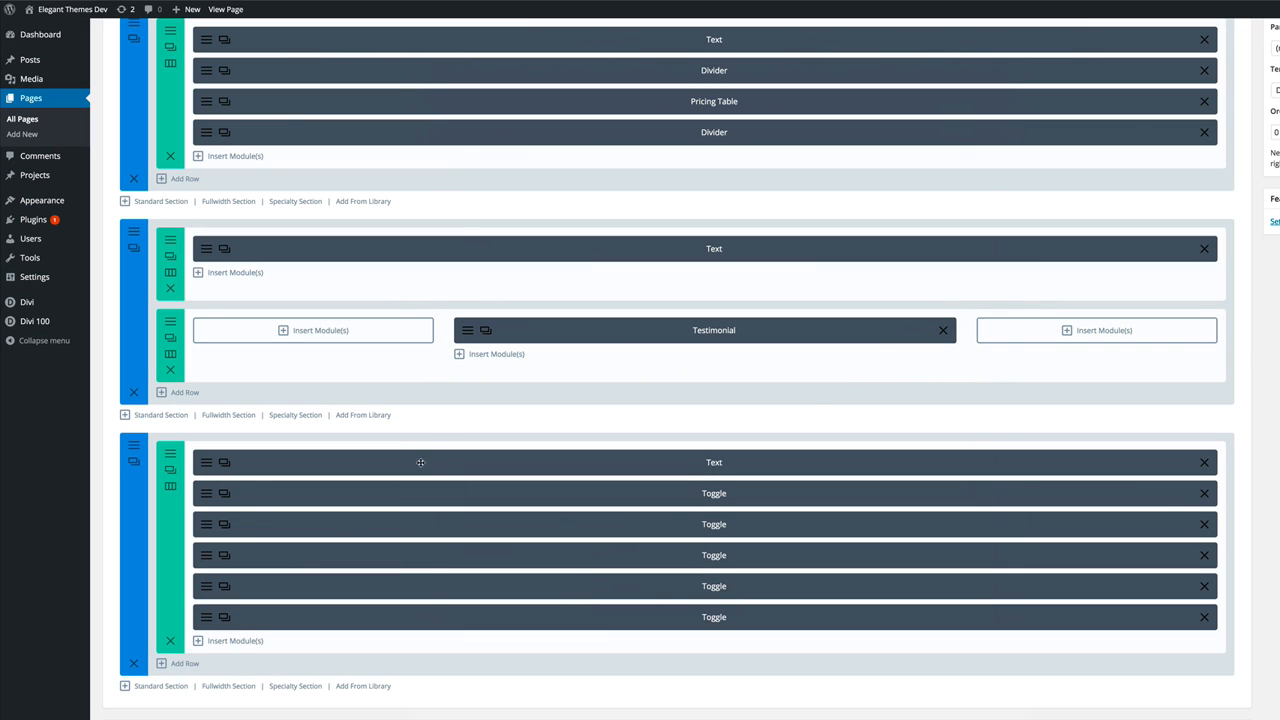
{"action": "left_click", "coordinate": [1206, 617]}
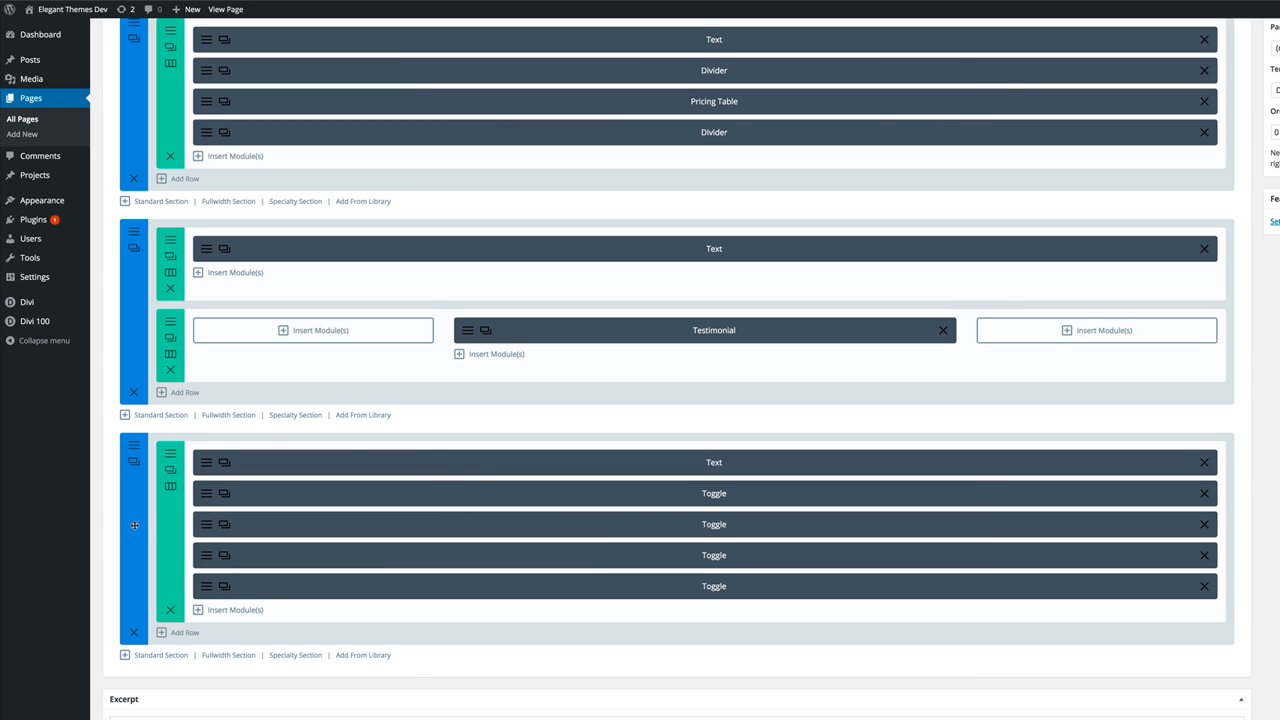
Step: Inspect the background color in the last section's settings, save the section and review the live page up to its pricing tables
{"action": "left_click", "coordinate": [133, 447]}
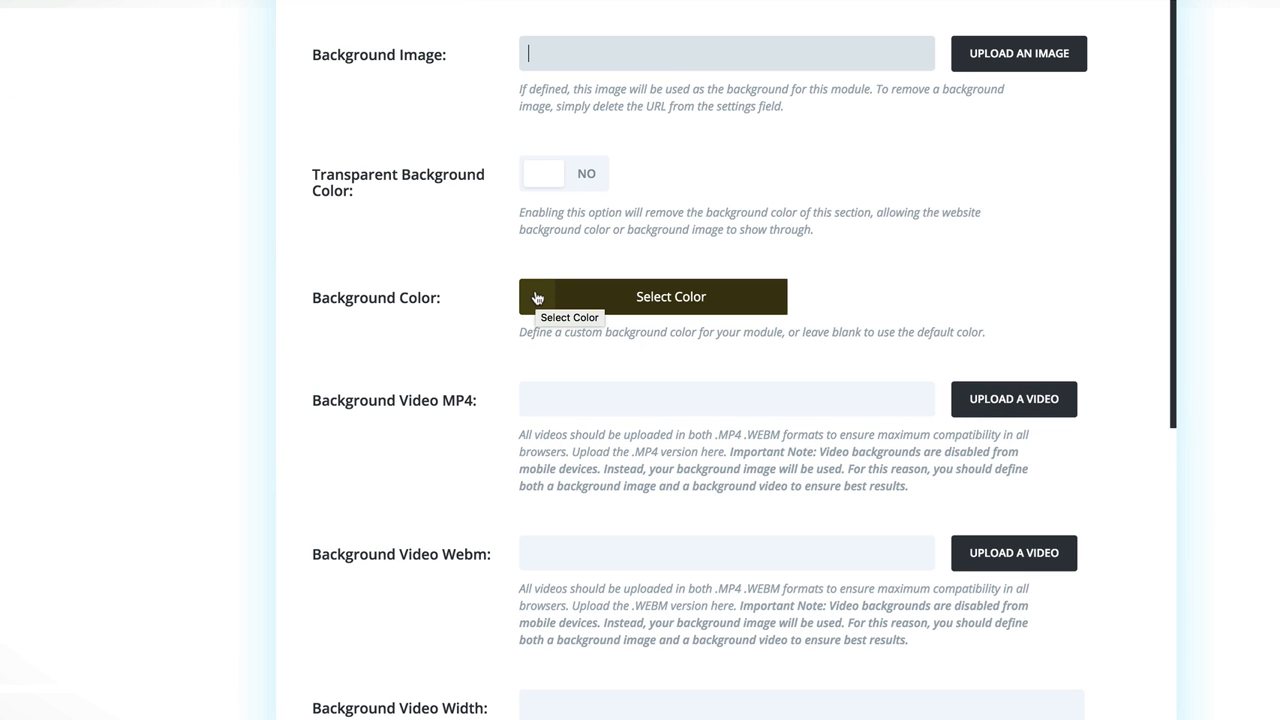
{"action": "left_click", "coordinate": [537, 298]}
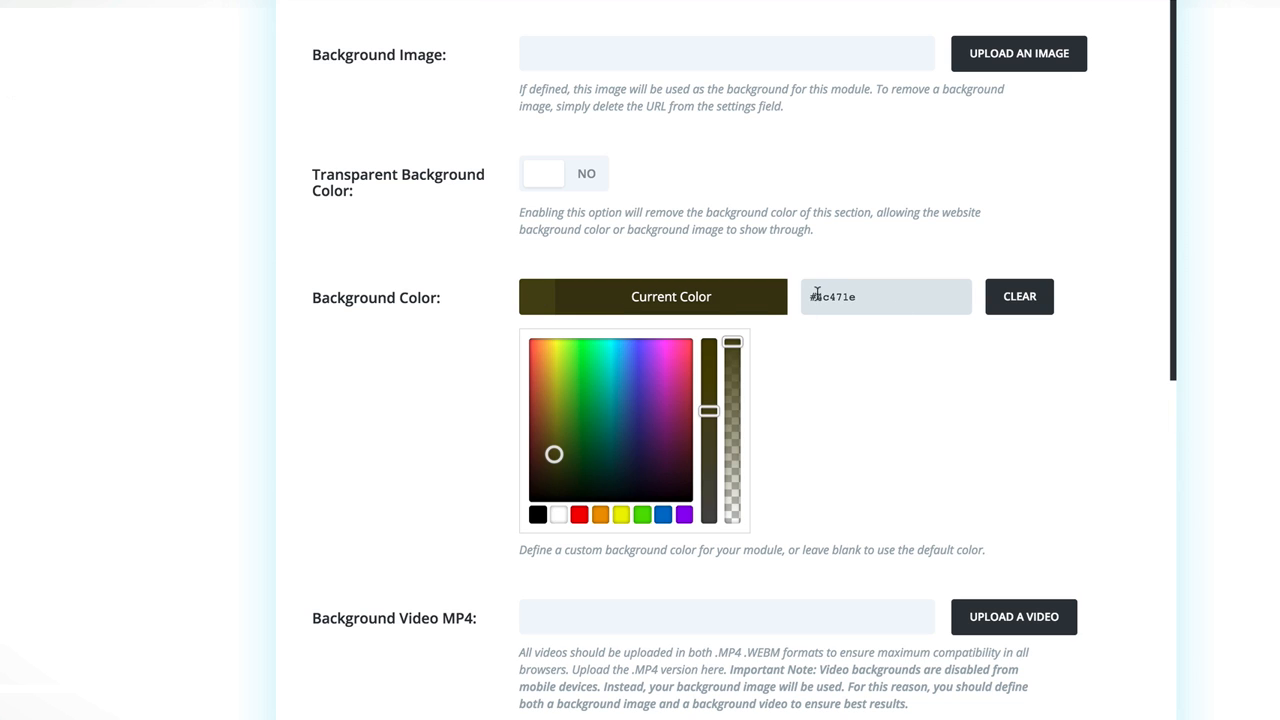
{"action": "left_click_drag", "start_coordinate": [816, 296], "coordinate": [972, 305]}
{"action": "left_click", "coordinate": [786, 452]}
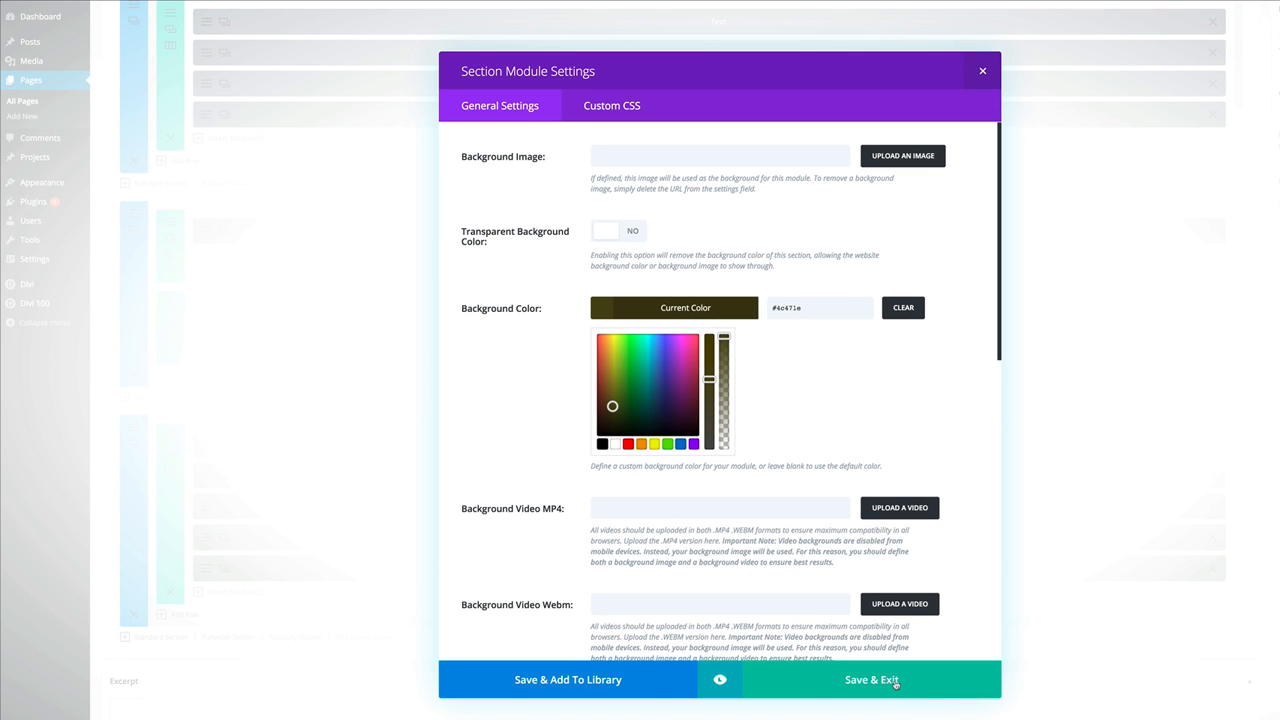
{"action": "left_click", "coordinate": [872, 680]}
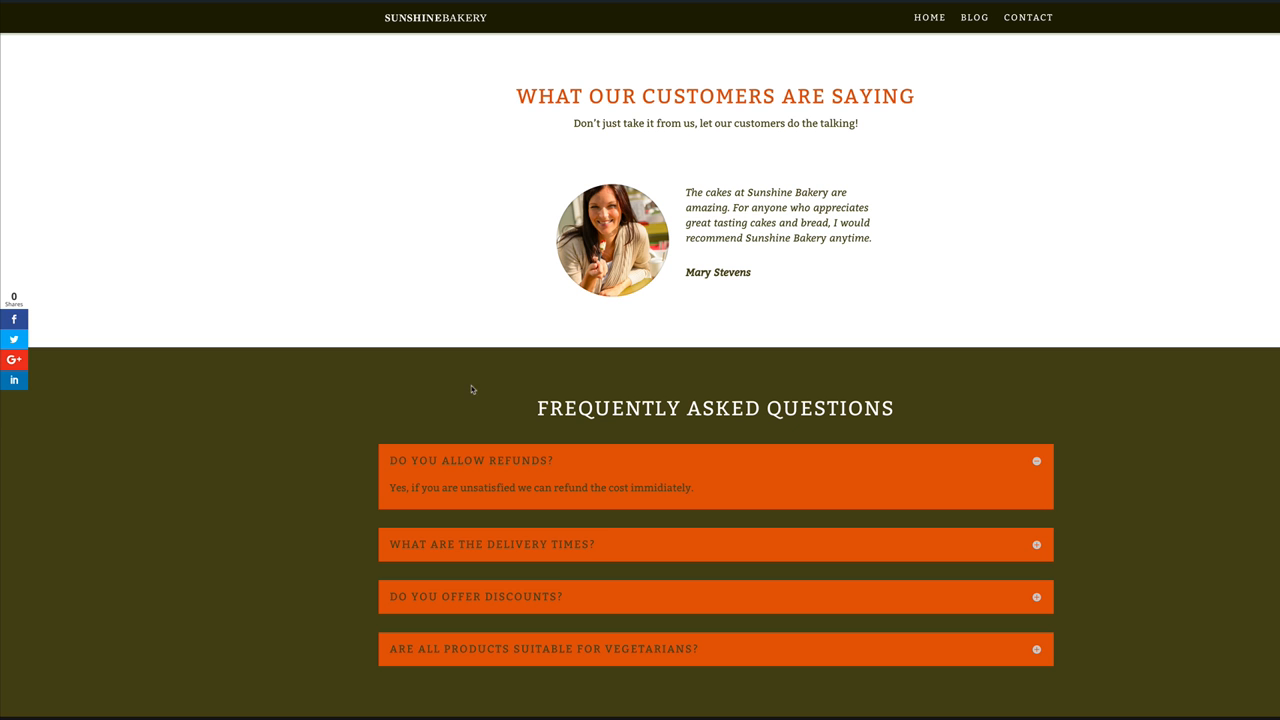
{"action": "scroll", "coordinate": [471, 385], "scroll_direction": "up", "scroll_amount": 5}
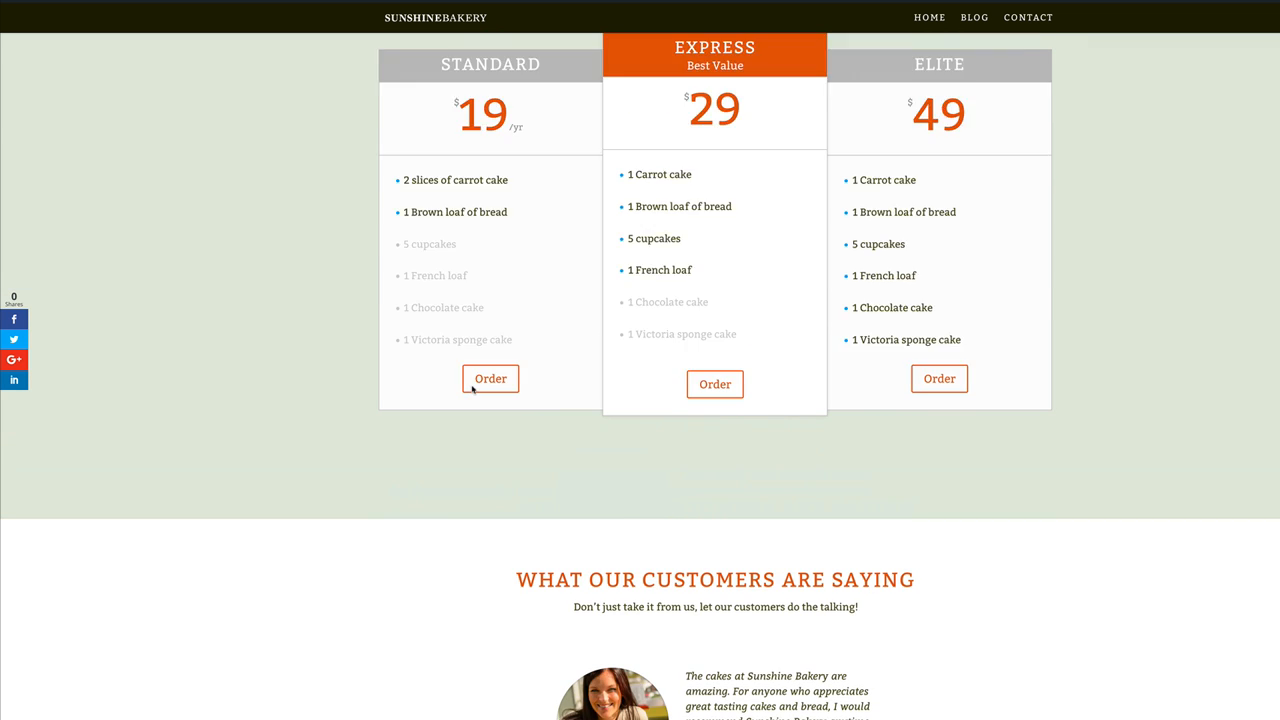
{"action": "scroll", "coordinate": [472, 388], "scroll_direction": "up", "scroll_amount": 5}
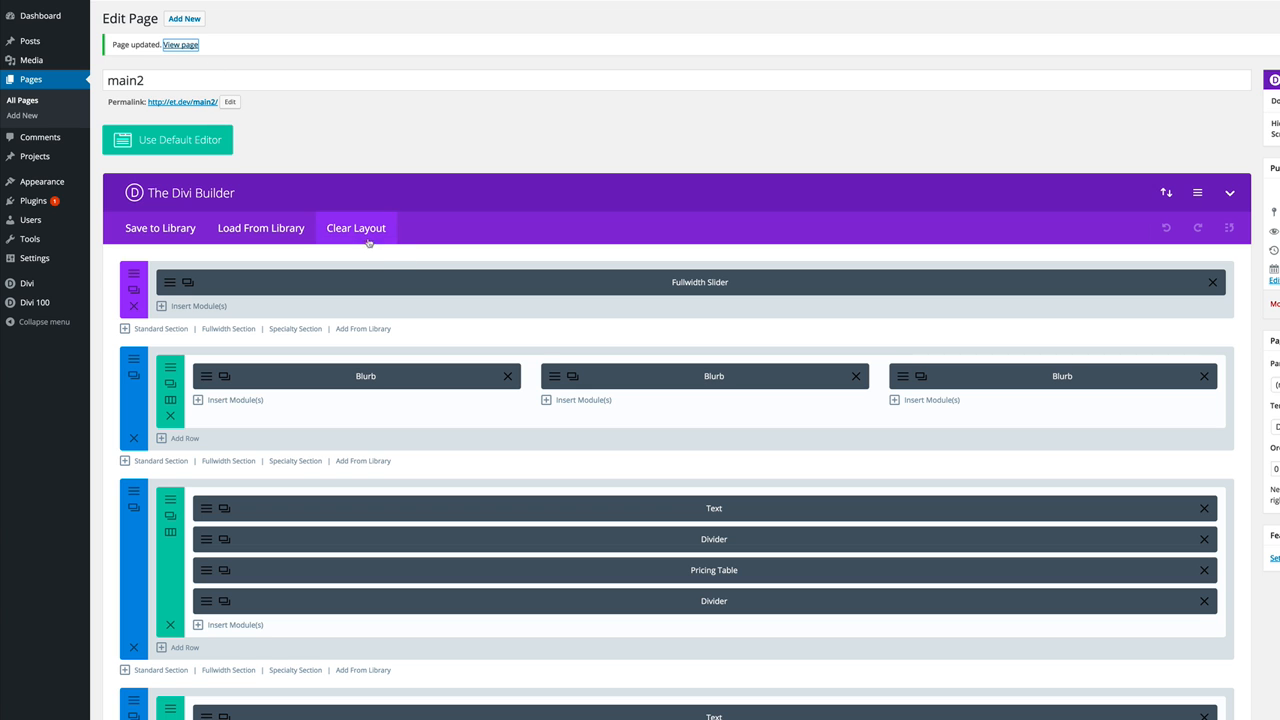
Step: Clear the entire layout of the main2 page and load the predefined Contact Us layout in its place
{"action": "left_click", "coordinate": [352, 232]}
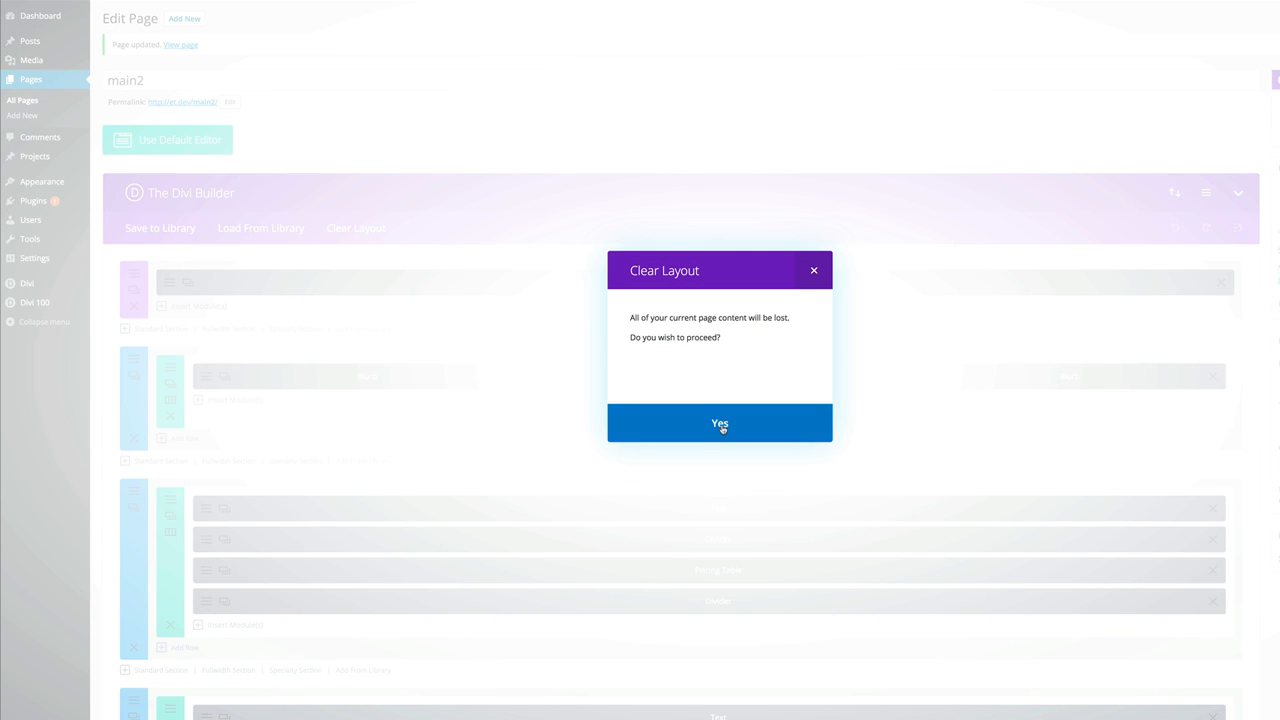
{"action": "left_click", "coordinate": [720, 423]}
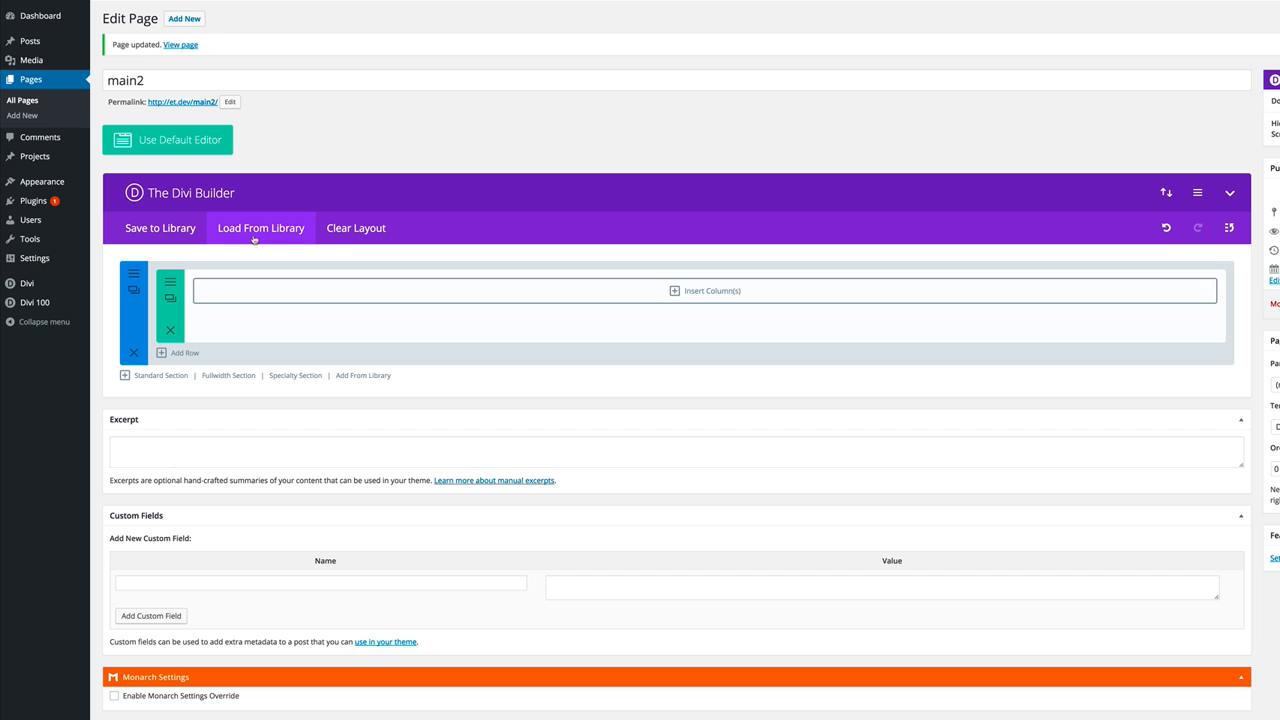
{"action": "left_click", "coordinate": [275, 231]}
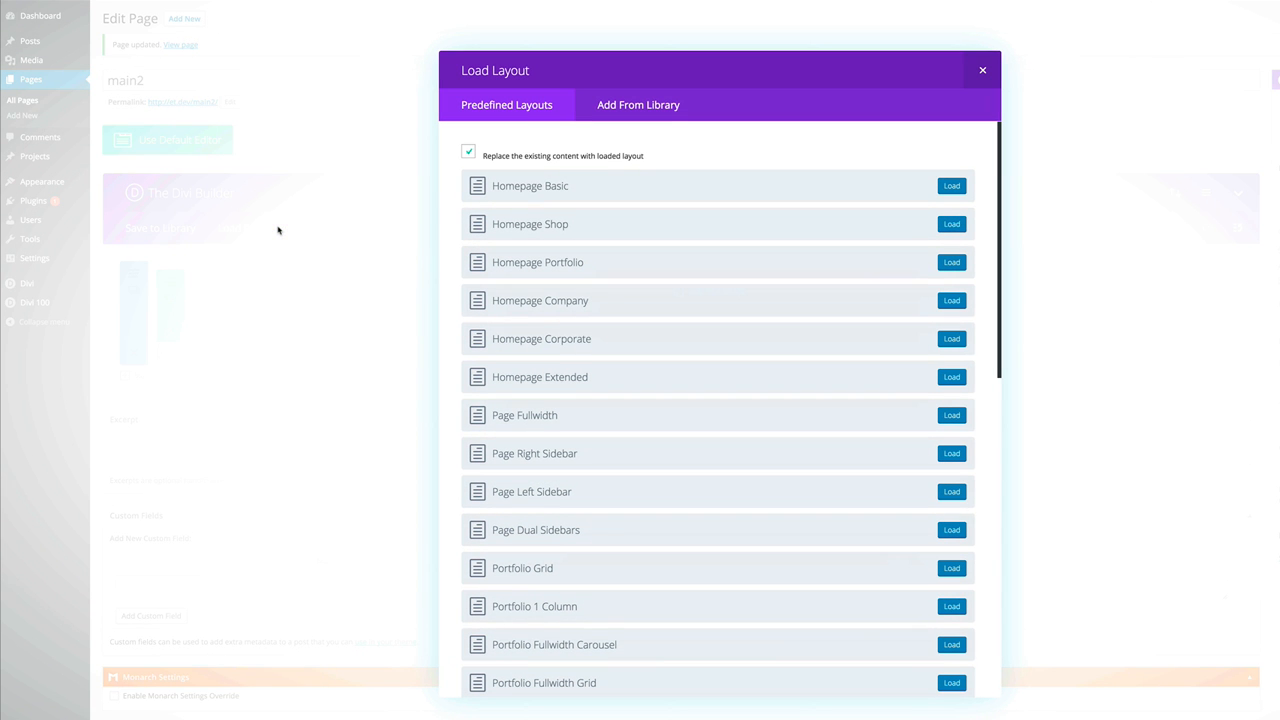
{"action": "scroll", "coordinate": [717, 450], "scroll_direction": "down", "scroll_amount": 2}
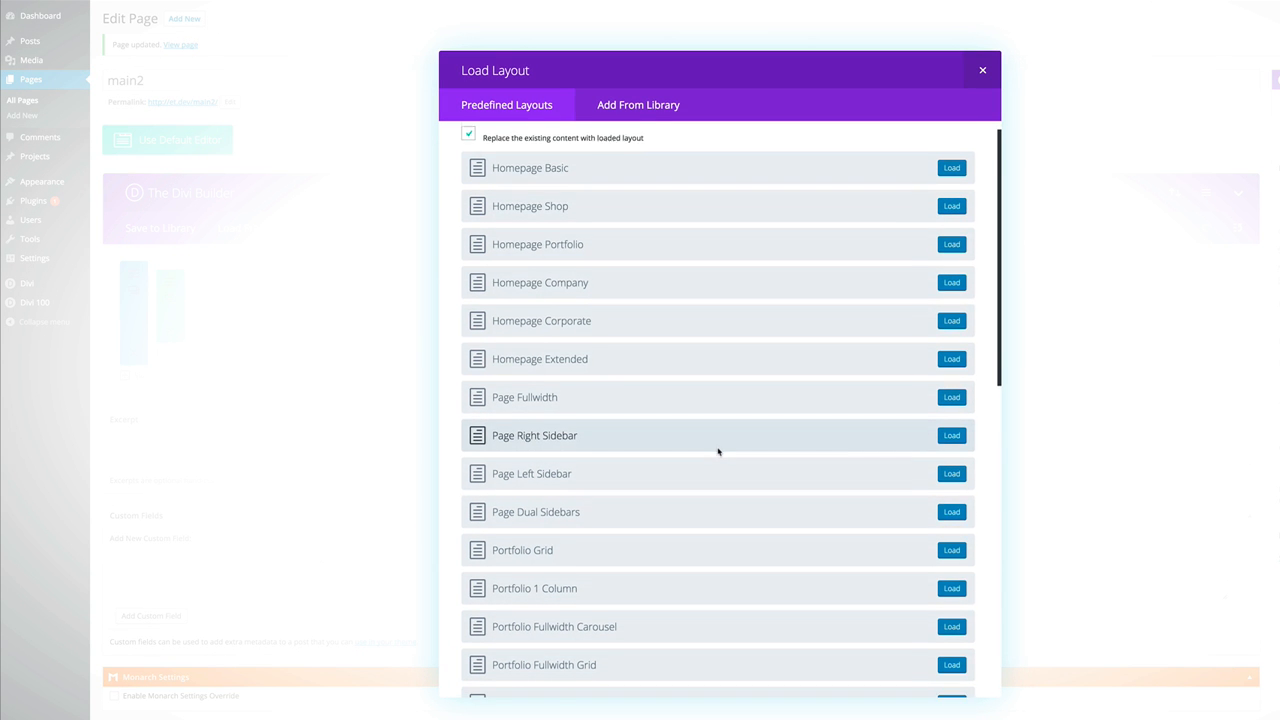
{"action": "scroll", "coordinate": [812, 430], "scroll_direction": "down", "scroll_amount": 15}
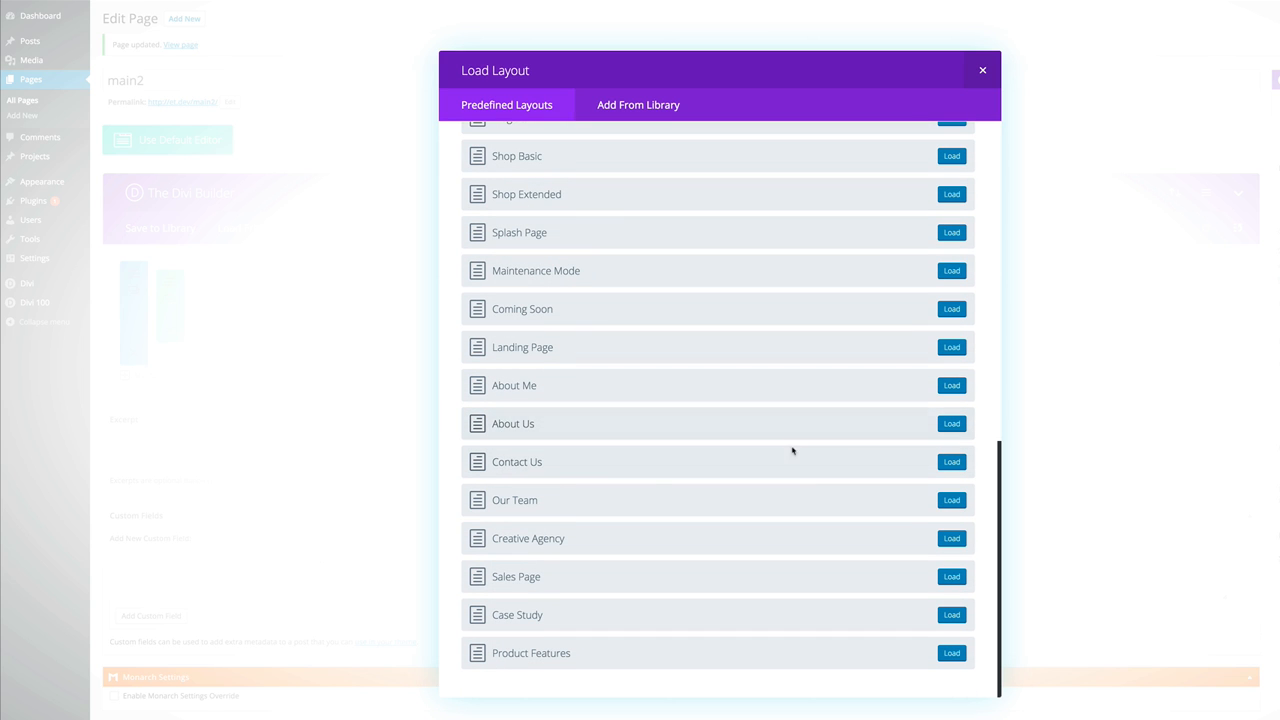
{"action": "left_click", "coordinate": [952, 463]}
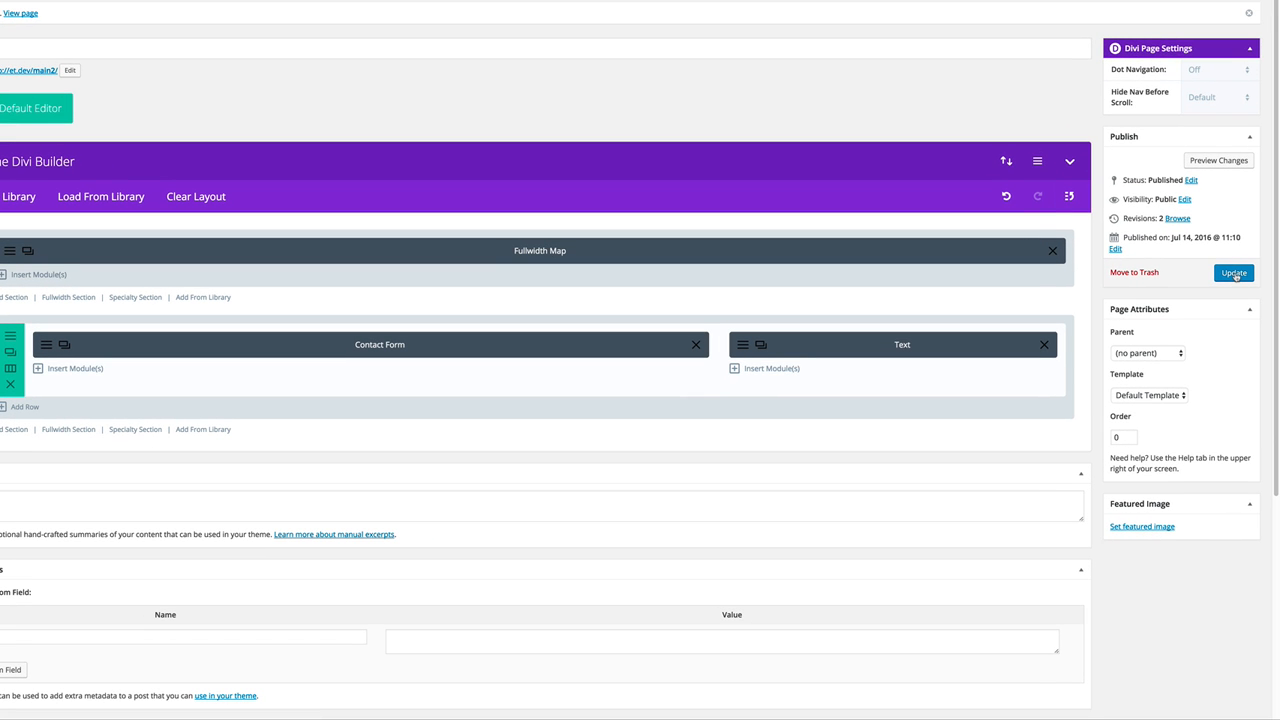
Step: Update the main2 page and view it on the live site
{"action": "left_click", "coordinate": [1235, 274]}
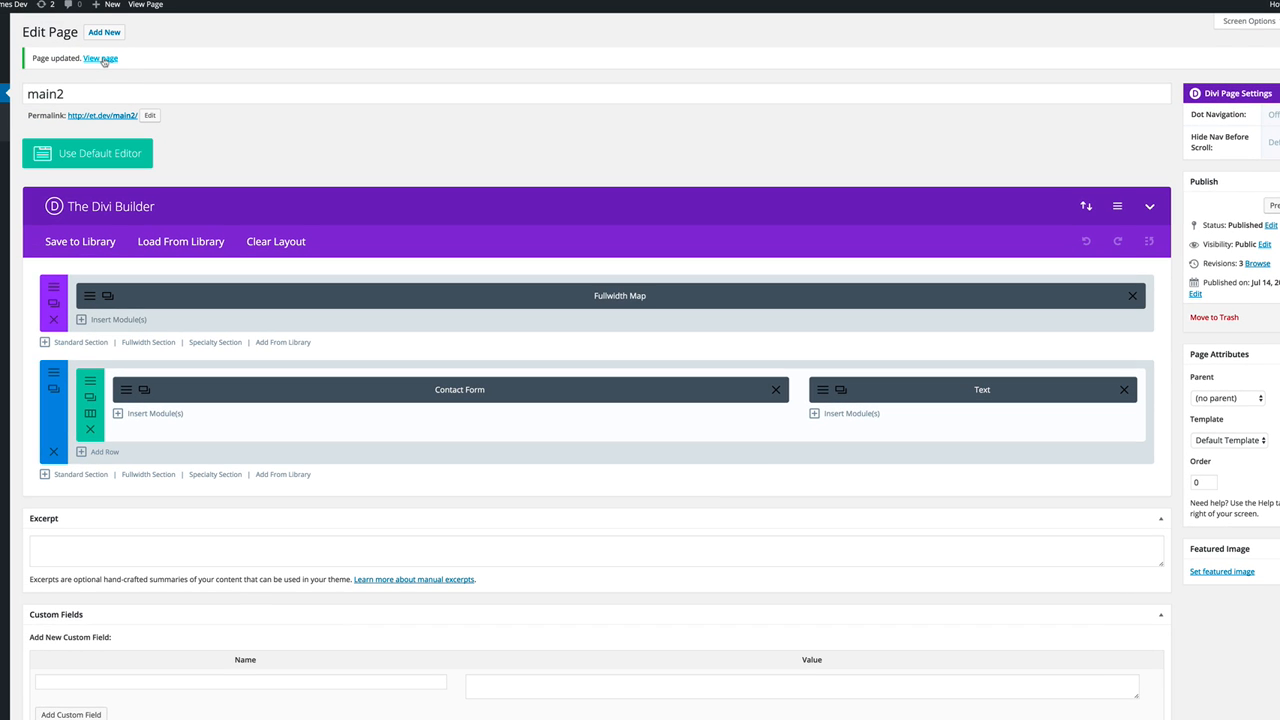
{"action": "left_click", "coordinate": [101, 58]}
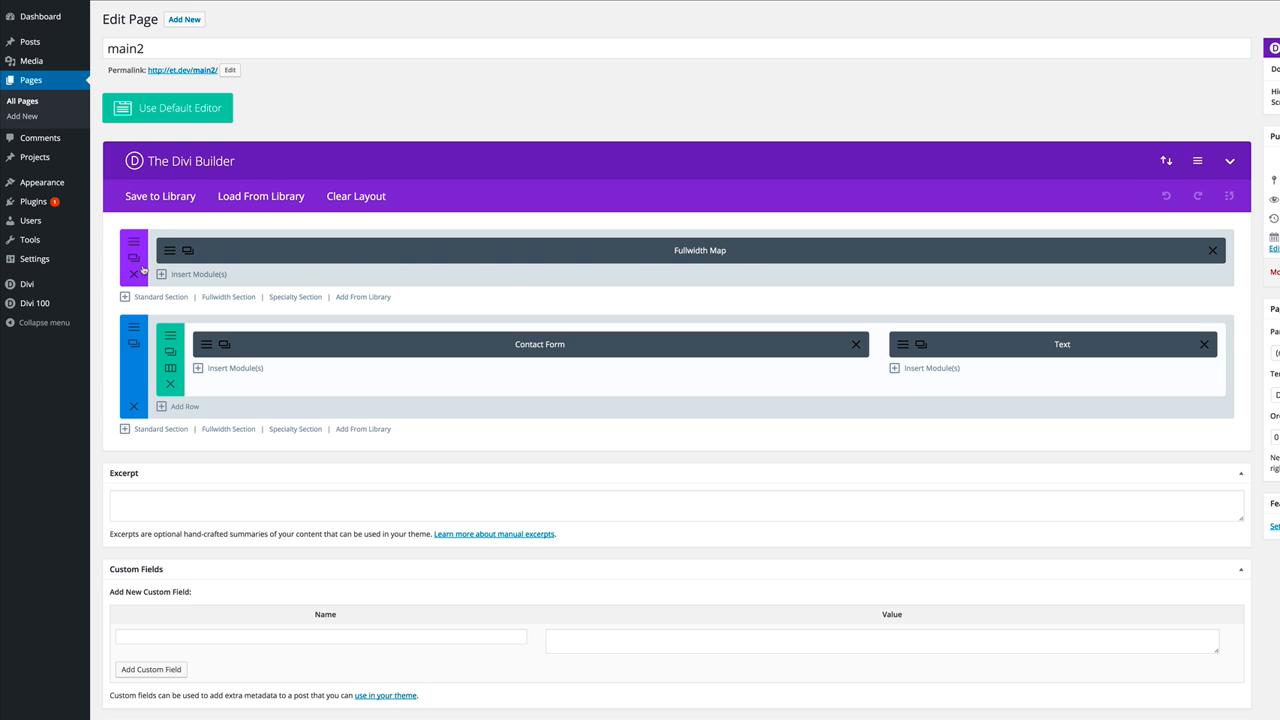
Step: Move the Fullwidth Map section below the contact form section and add a new fullwidth section at the start of the layout
{"action": "left_click_drag", "start_coordinate": [146, 272], "coordinate": [150, 390]}
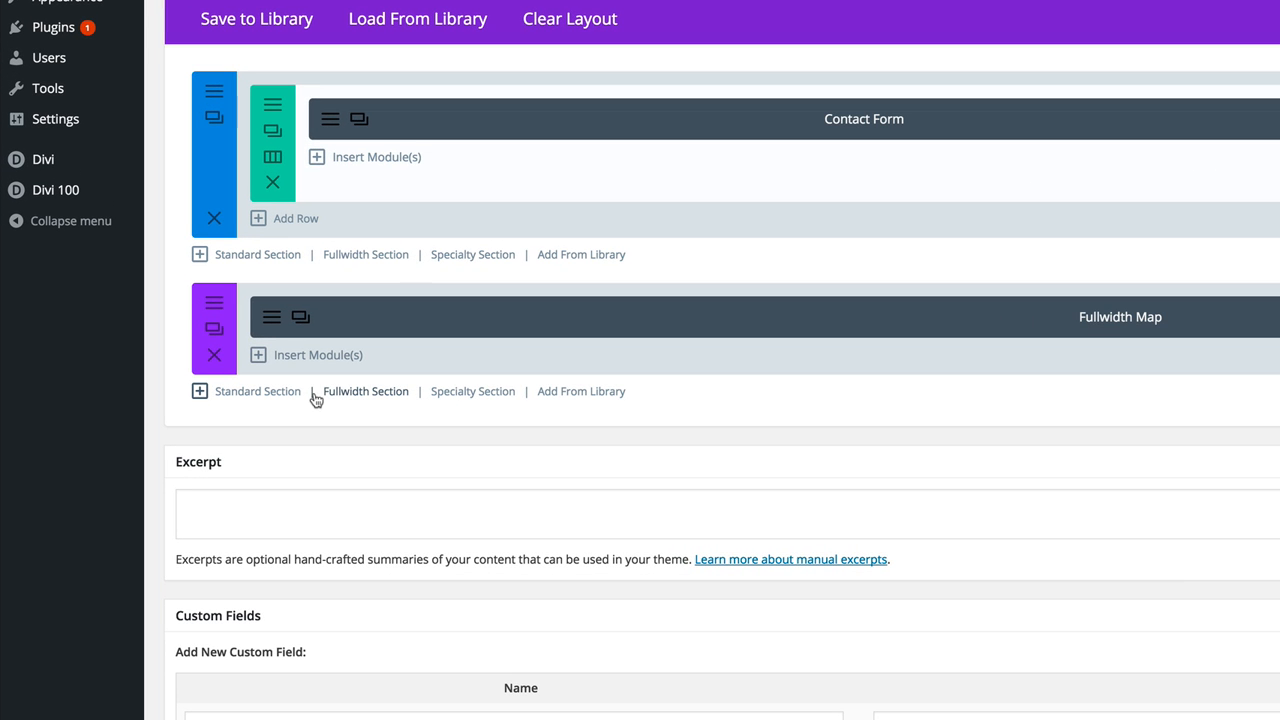
{"action": "left_click", "coordinate": [366, 392]}
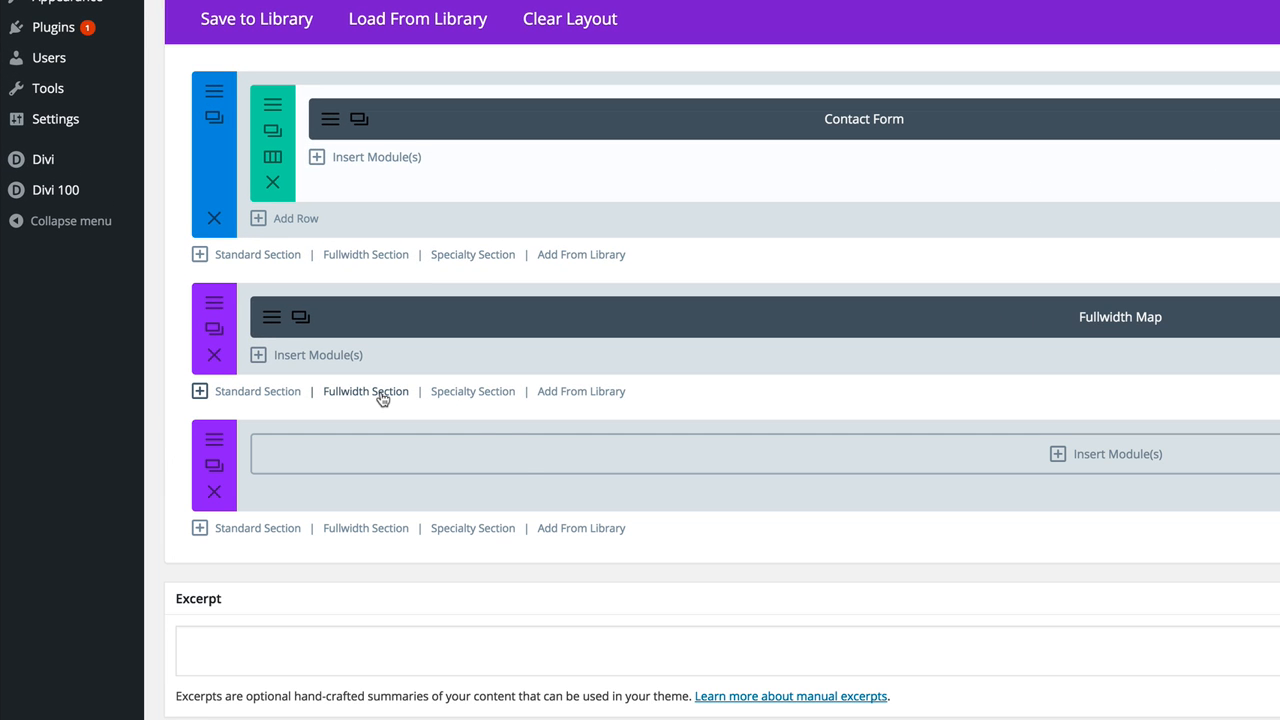
{"action": "left_click_drag", "start_coordinate": [230, 490], "coordinate": [222, 125]}
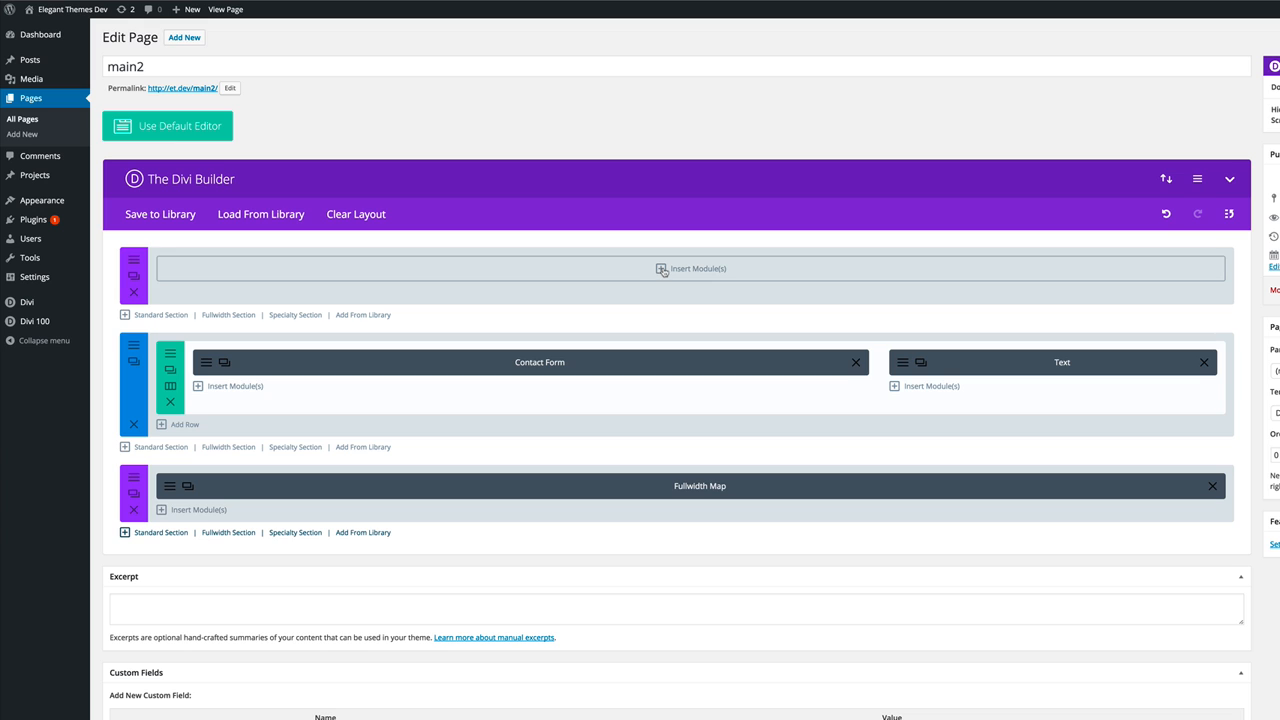
Step: Insert a Fullwidth Post Title module in the empty fullwidth section, hiding its meta and featured image and centering its text
{"action": "left_click", "coordinate": [662, 271]}
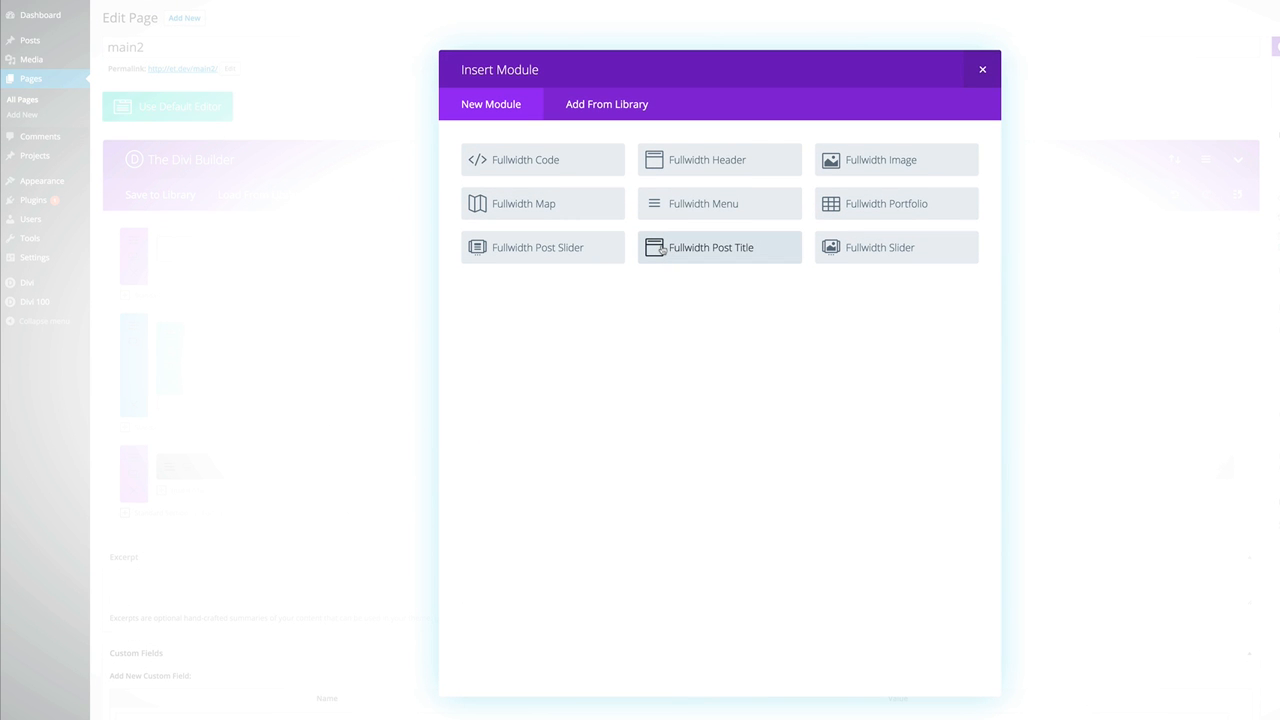
{"action": "left_click", "coordinate": [661, 249]}
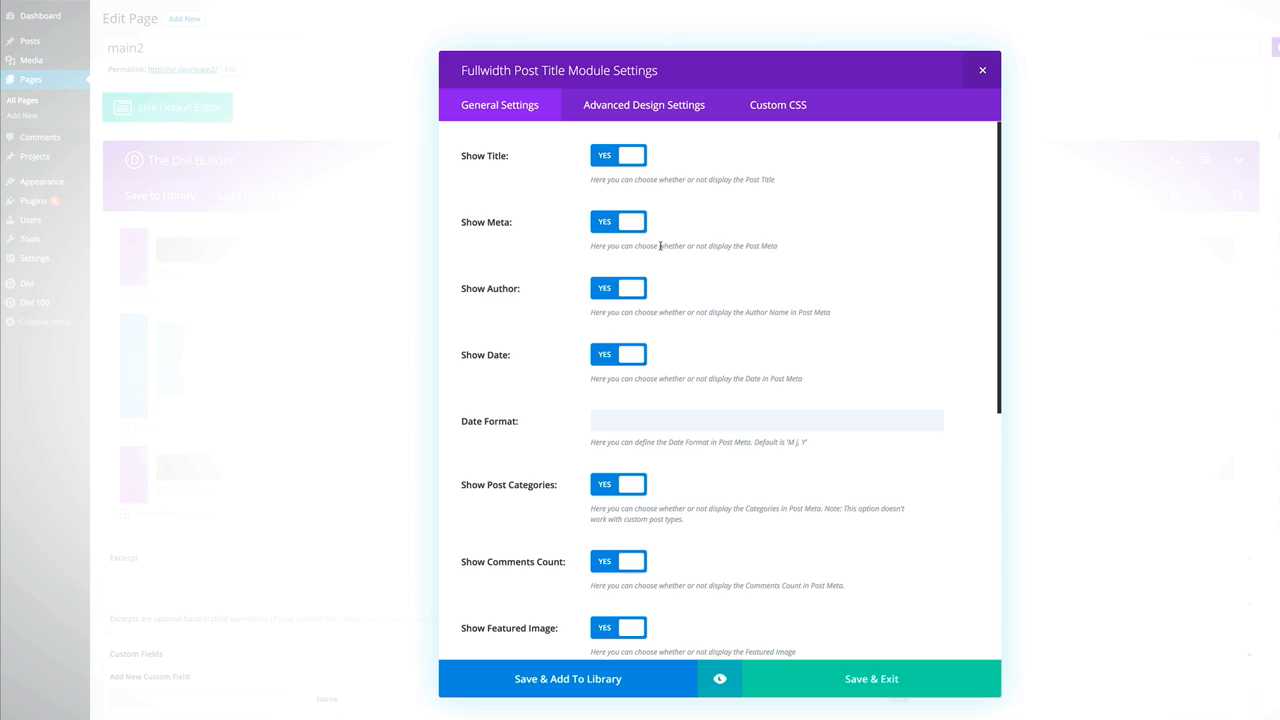
{"action": "left_click", "coordinate": [604, 226]}
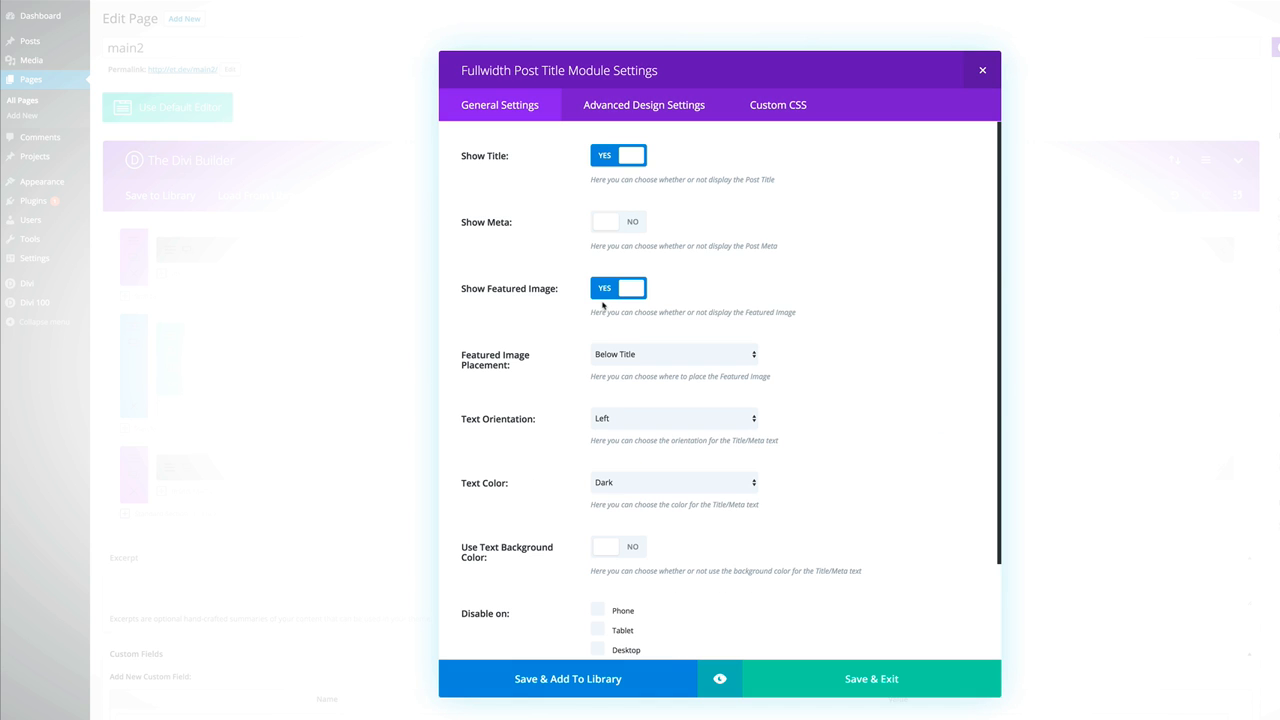
{"action": "left_click", "coordinate": [601, 295]}
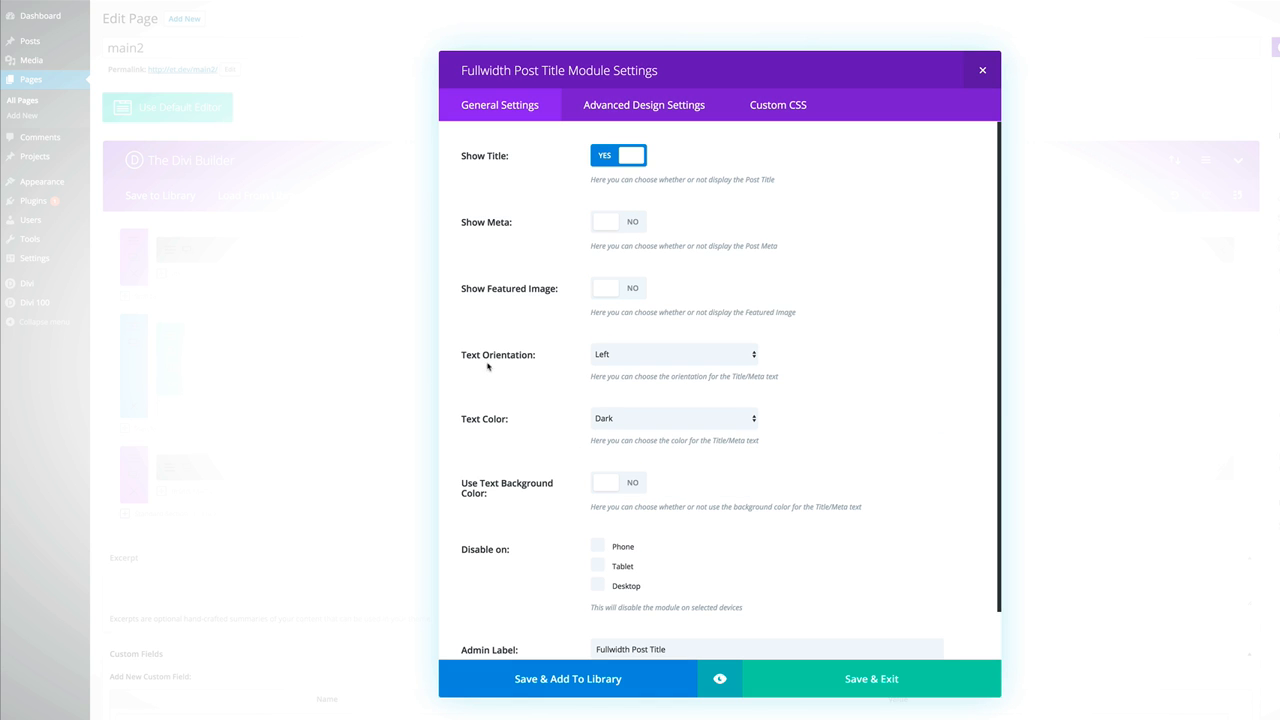
{"action": "left_click", "coordinate": [626, 358]}
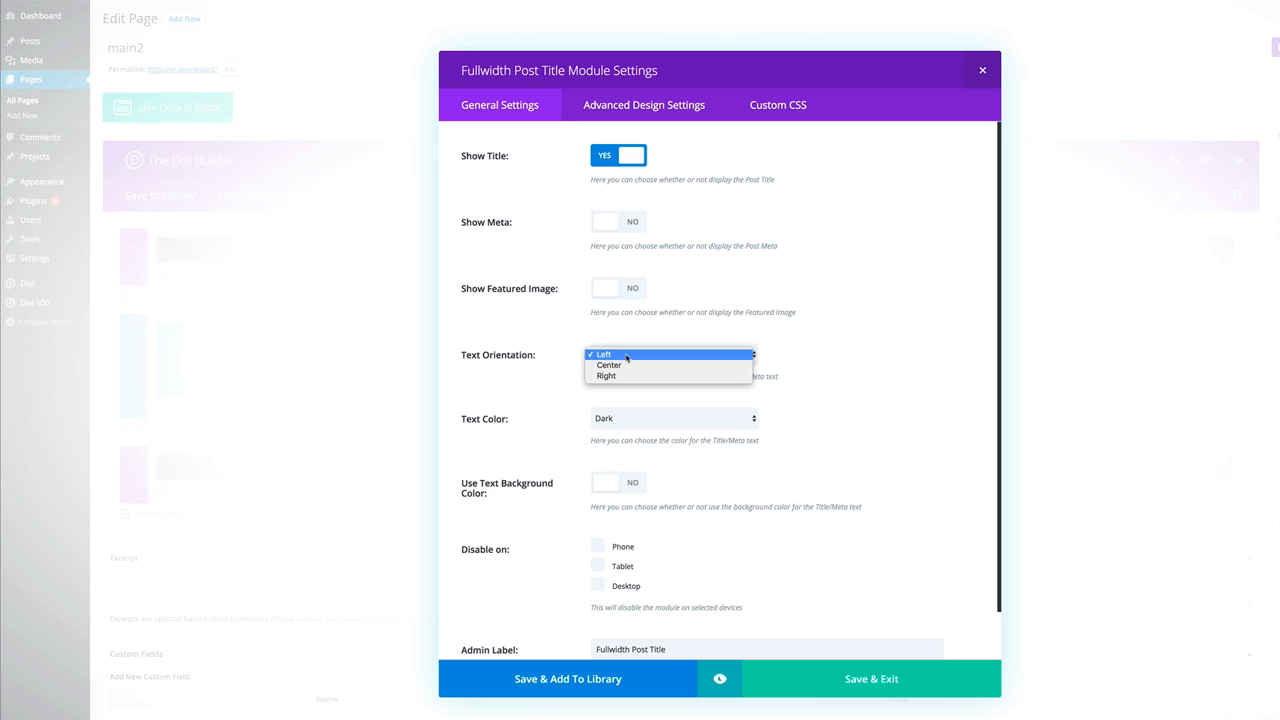
{"action": "left_click", "coordinate": [618, 366]}
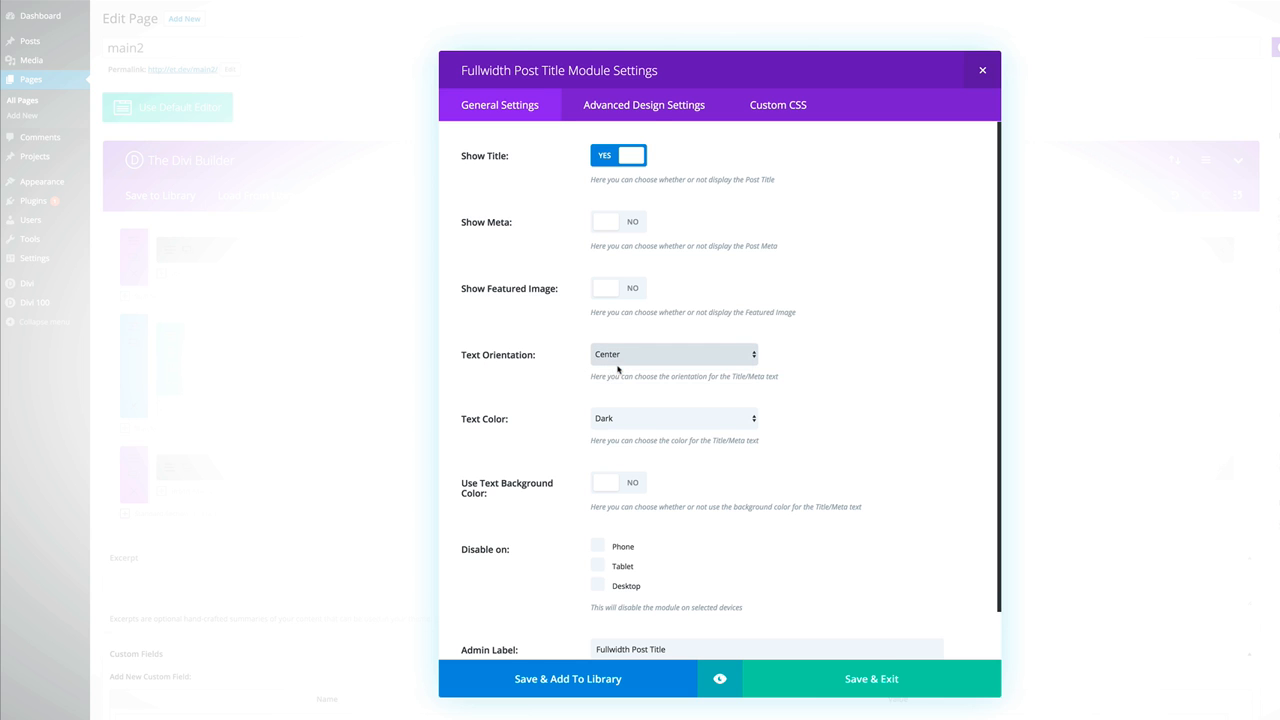
Step: Set the post title's font size to 46px and its text color to light grey, and save the module
{"action": "left_click", "coordinate": [656, 125]}
{"action": "scroll", "coordinate": [564, 258], "scroll_direction": "down", "scroll_amount": 1}
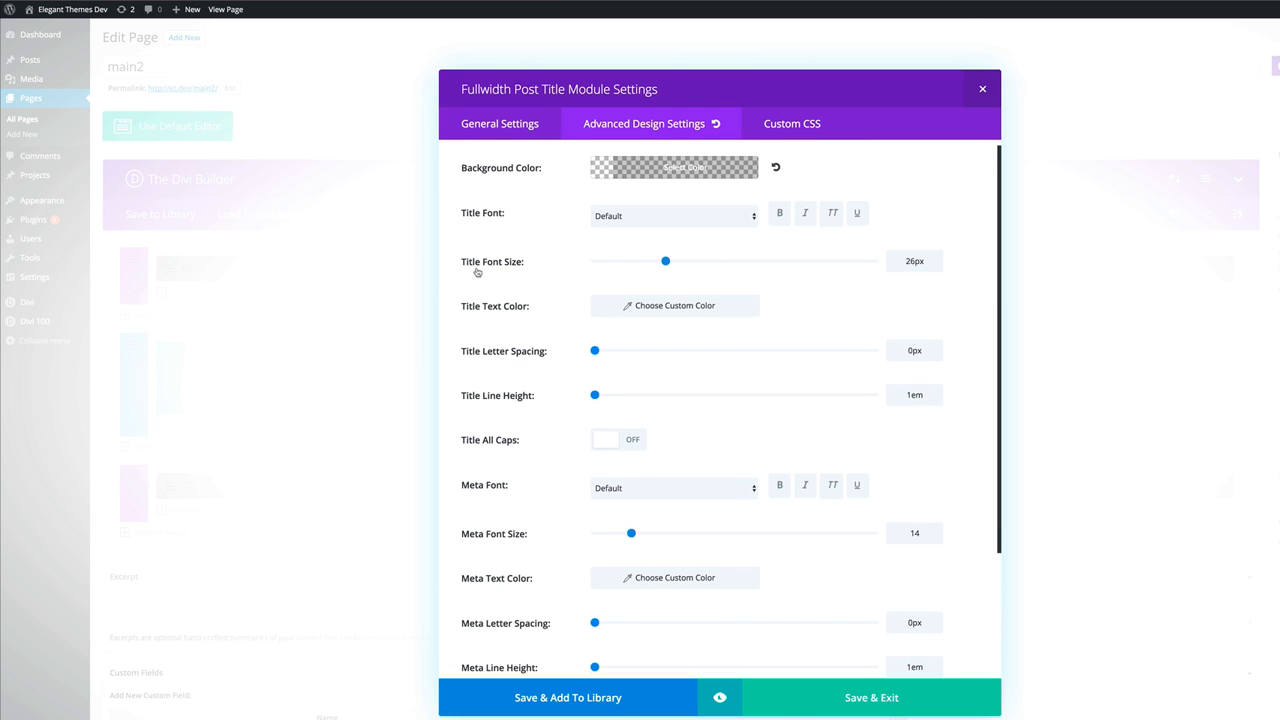
{"action": "left_click_drag", "start_coordinate": [667, 263], "coordinate": [721, 259]}
{"action": "left_click", "coordinate": [601, 309]}
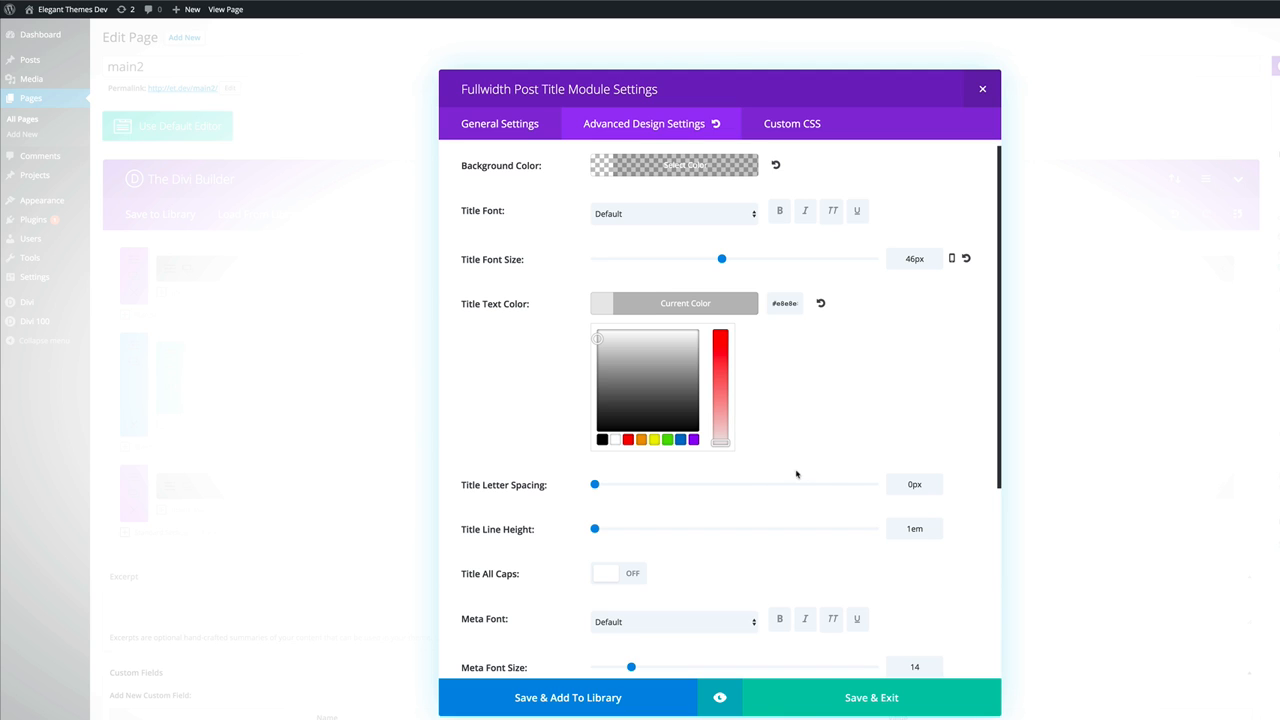
{"action": "left_click", "coordinate": [893, 700]}
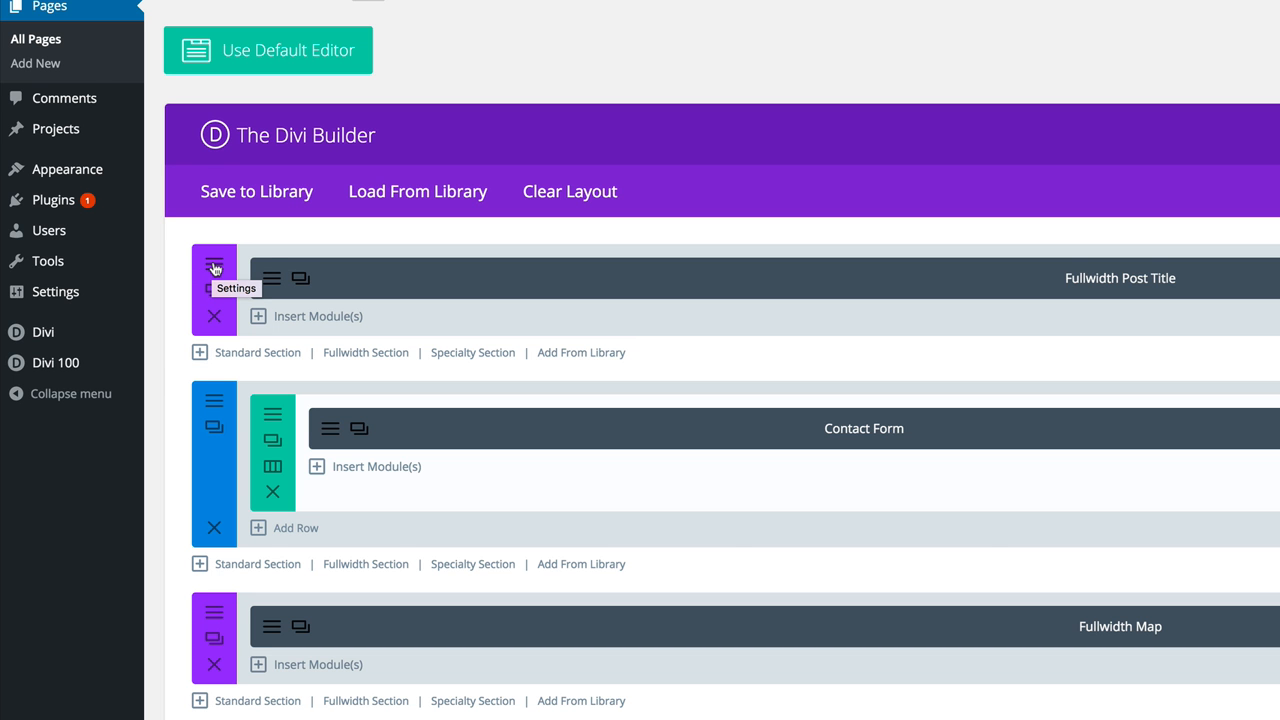
Step: Set contact-bg.jpg from the media library as the background image of the fullwidth section holding the post title
{"action": "left_click", "coordinate": [213, 268]}
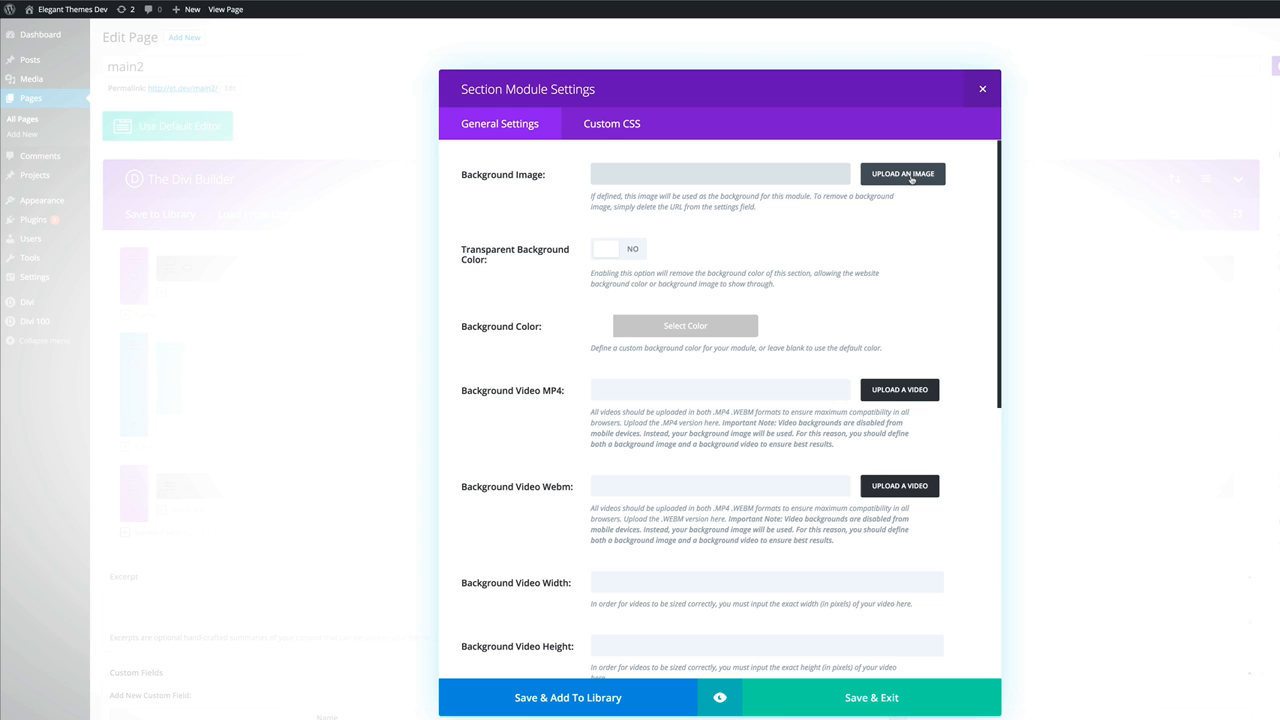
{"action": "left_click", "coordinate": [911, 175]}
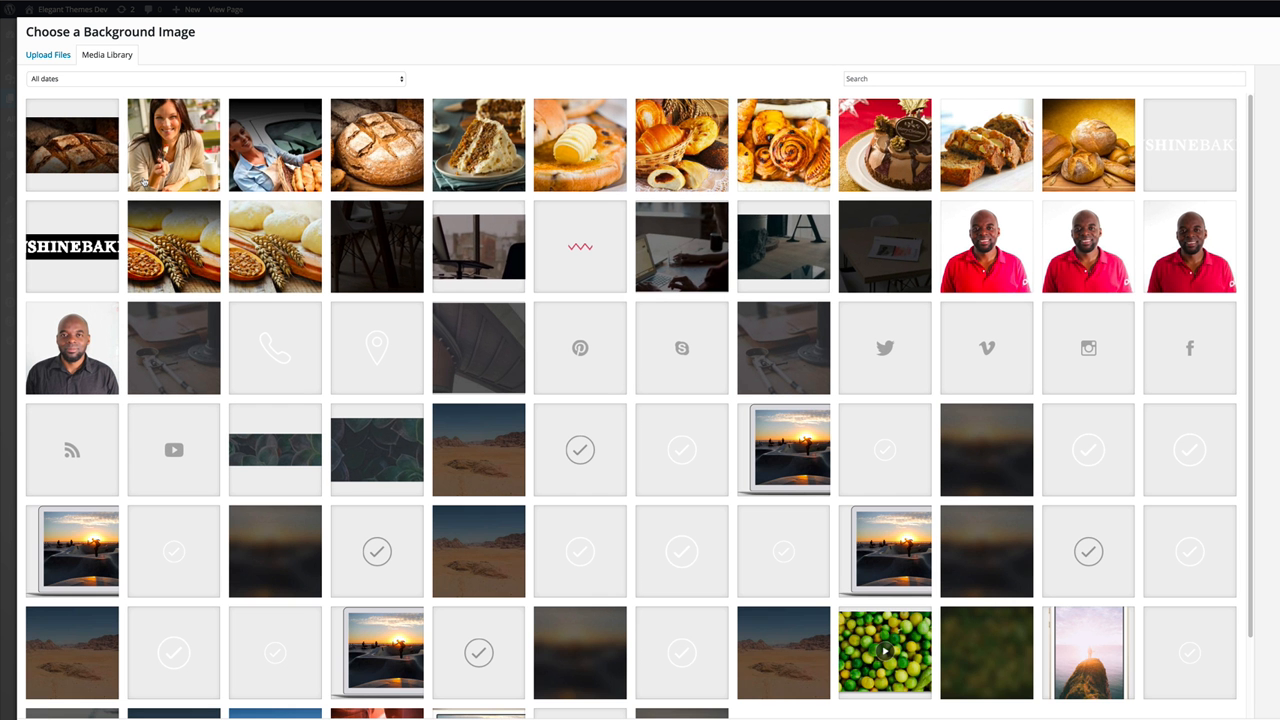
{"action": "left_click", "coordinate": [85, 152]}
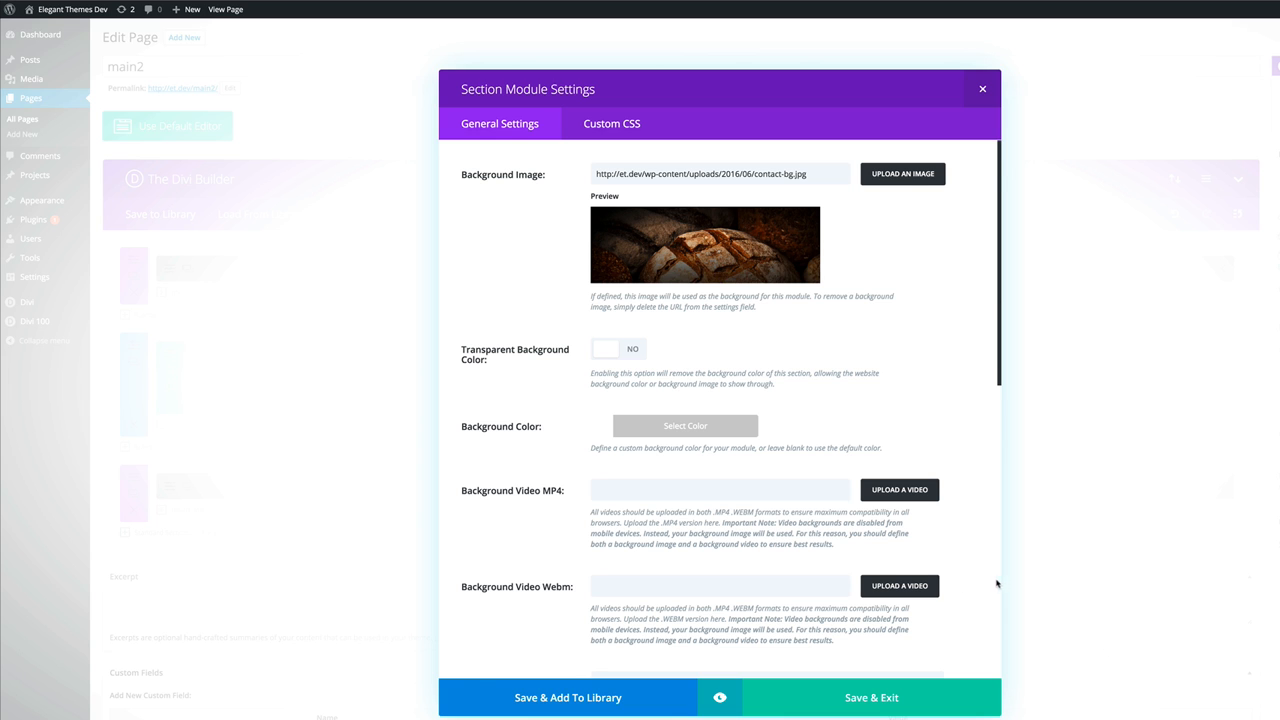
Step: Set the section's custom top padding to 300 and open the bottom padding value for editing
{"action": "scroll", "coordinate": [963, 578], "scroll_direction": "down", "scroll_amount": 2}
{"action": "scroll", "coordinate": [963, 578], "scroll_direction": "down", "scroll_amount": 6}
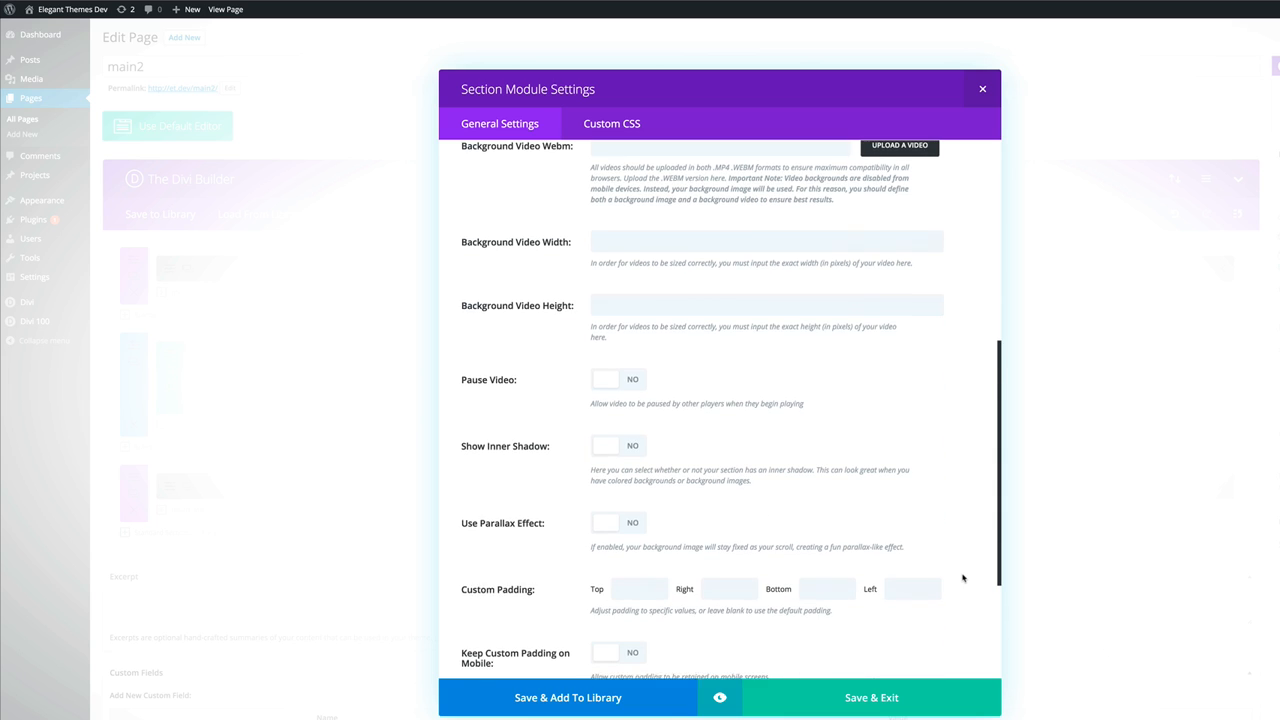
{"action": "scroll", "coordinate": [963, 578], "scroll_direction": "down", "scroll_amount": 2}
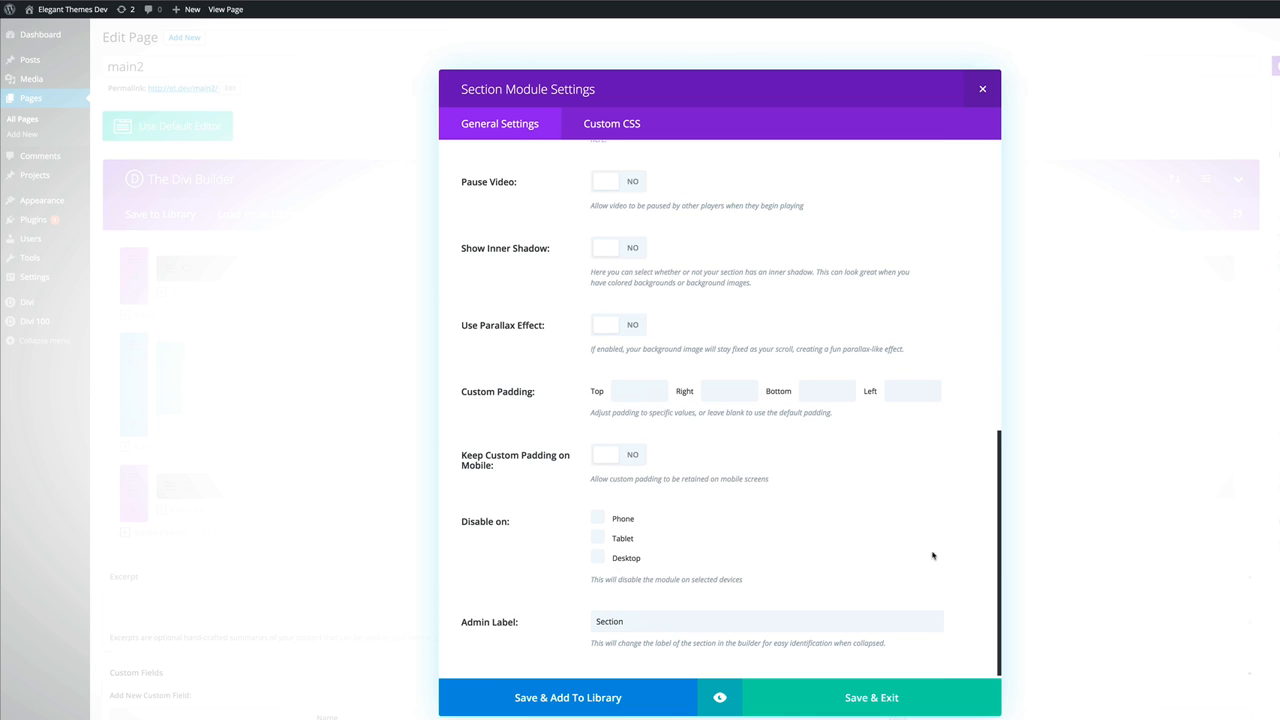
{"action": "left_click", "coordinate": [640, 388]}
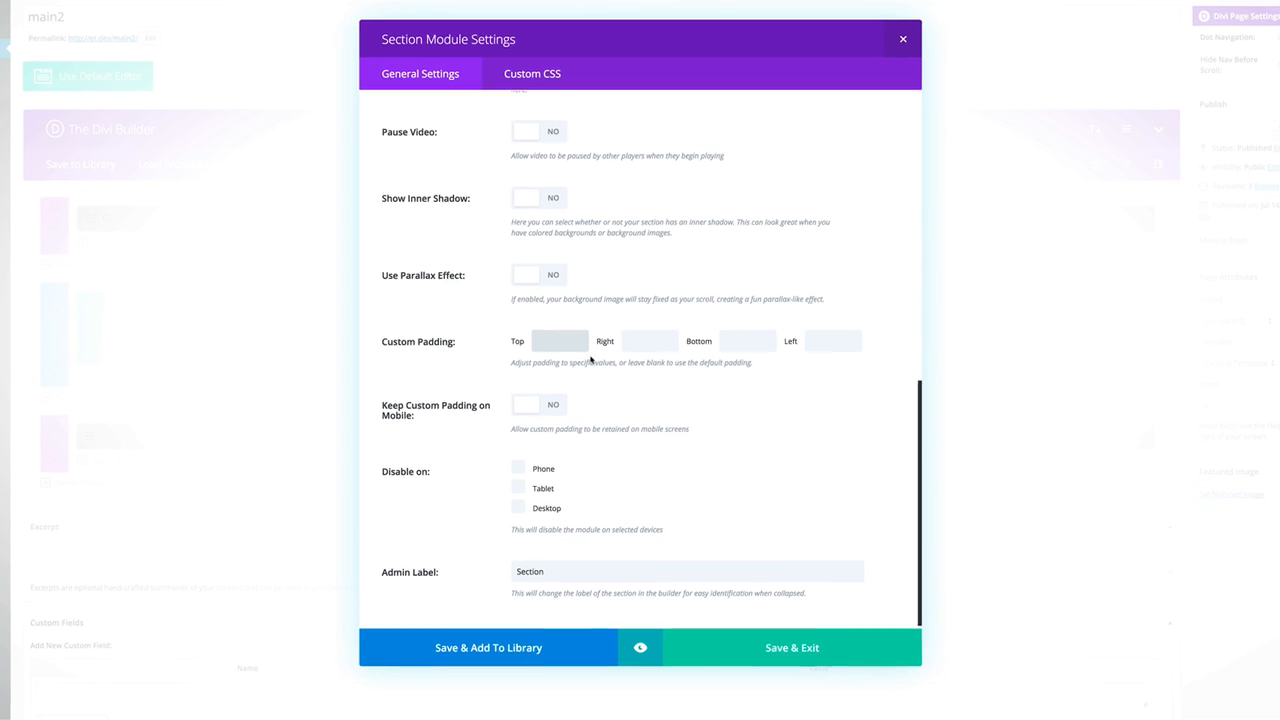
{"action": "type", "text": "300"}
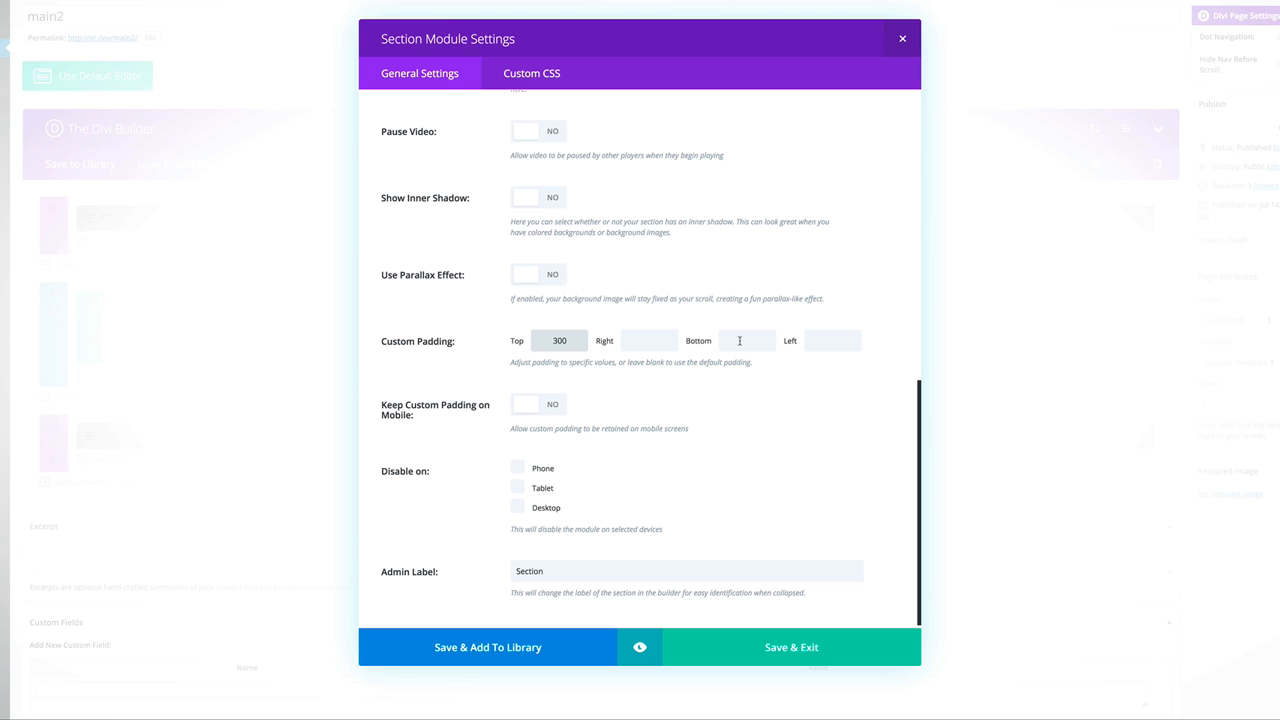
{"action": "left_click", "coordinate": [739, 341]}
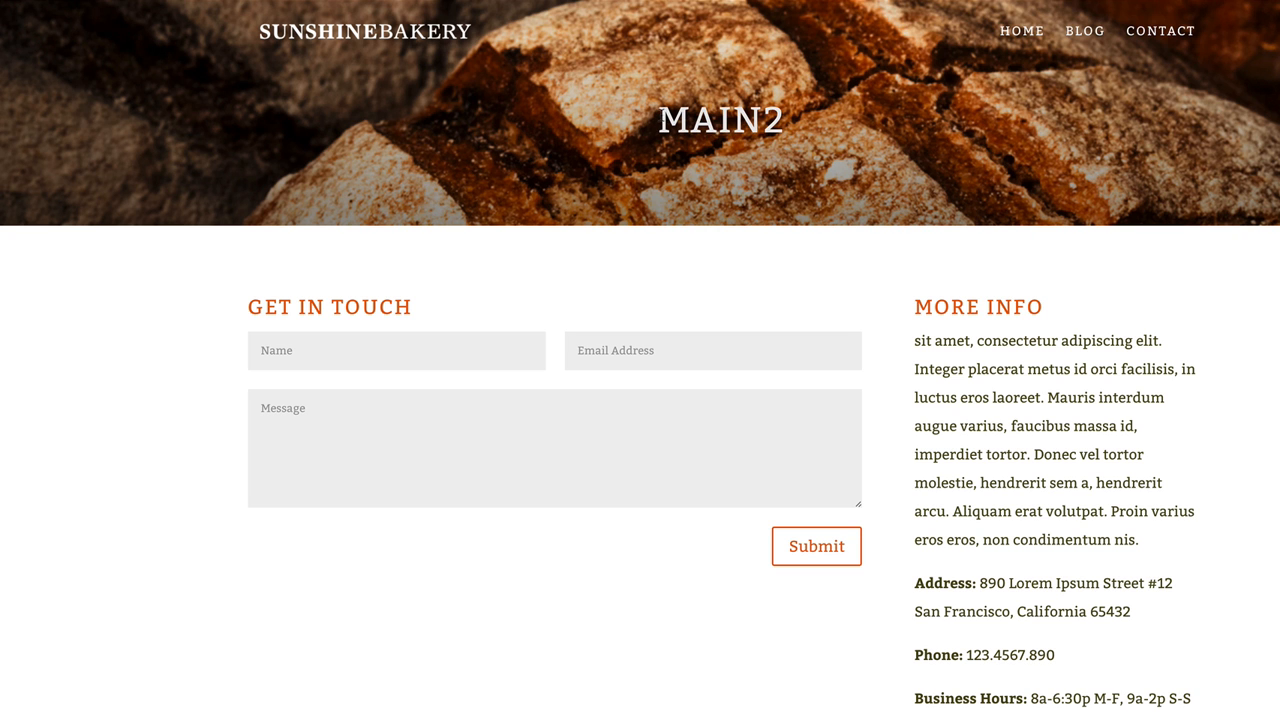
Step: Examine the page title, the More Info text and the map area on the live contact page
{"action": "left_click_drag", "start_coordinate": [658, 120], "coordinate": [799, 119]}
{"action": "left_click_drag", "start_coordinate": [915, 340], "coordinate": [924, 340]}
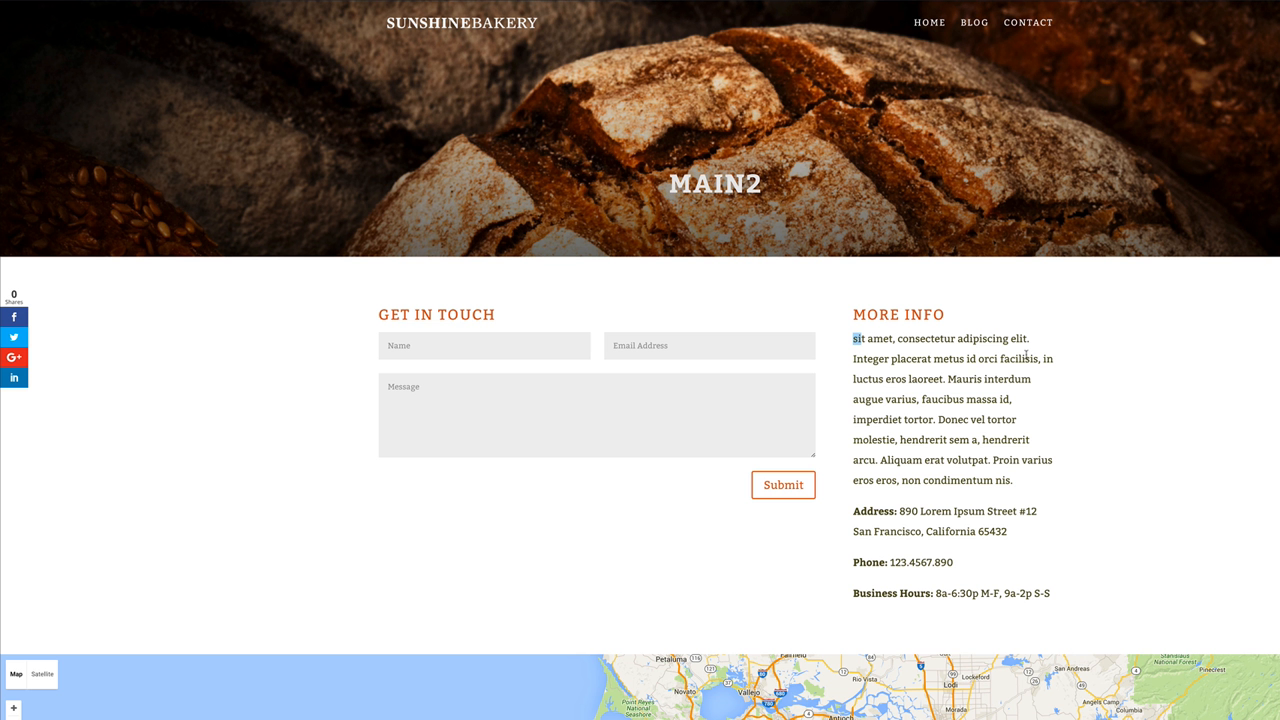
{"action": "left_click", "coordinate": [862, 340]}
{"action": "scroll", "coordinate": [1134, 528], "scroll_direction": "down", "scroll_amount": 2}
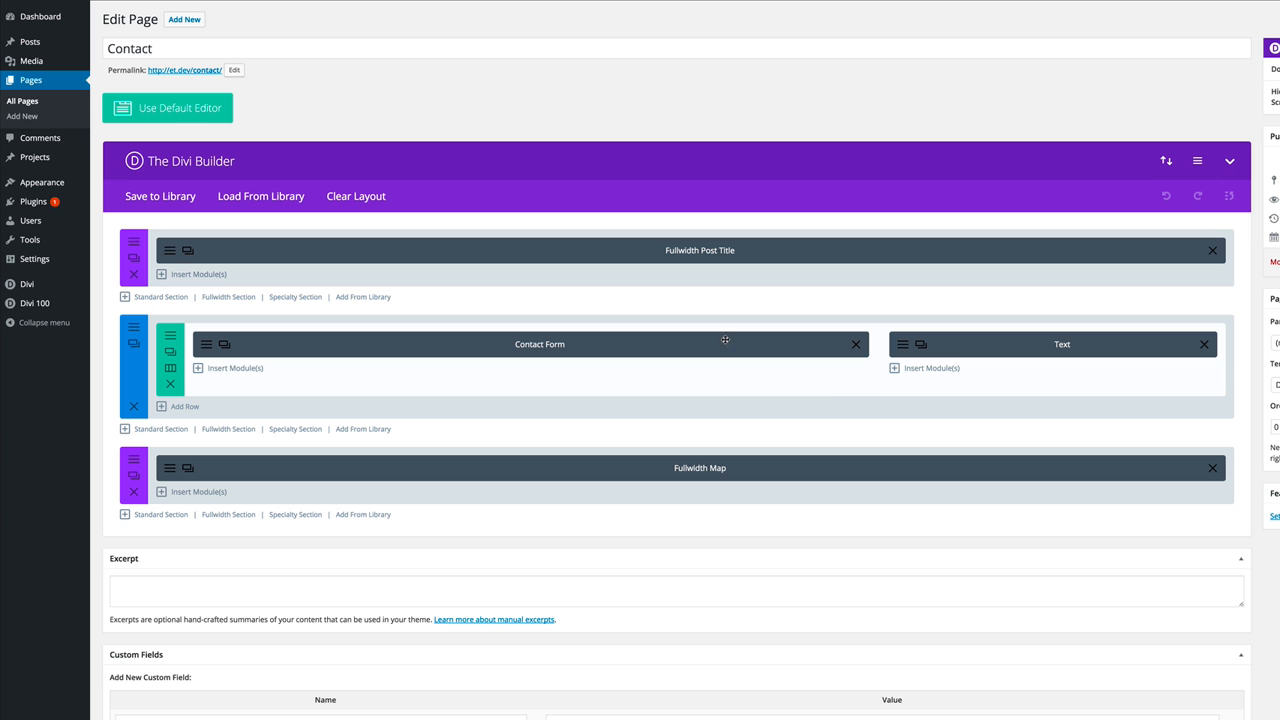
Step: Open the Text module beside the contact form and highlight its More Info contact details for review
{"action": "left_click", "coordinate": [904, 346]}
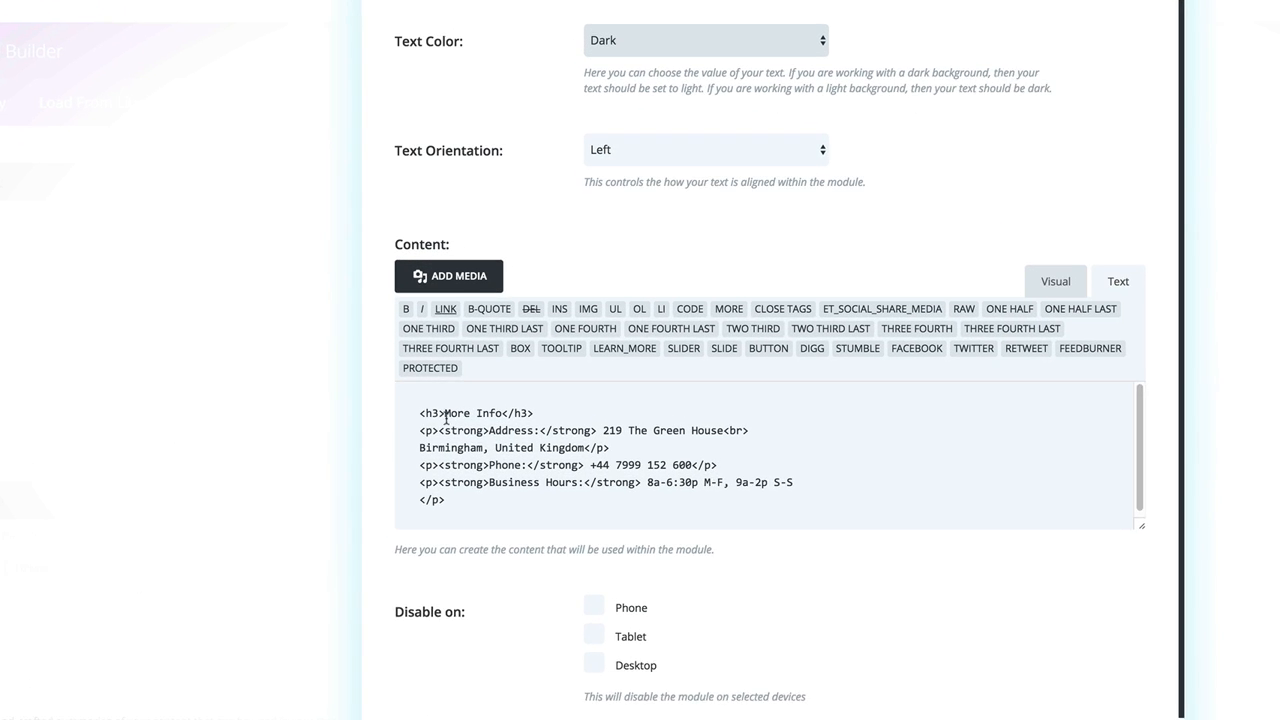
{"action": "left_click_drag", "start_coordinate": [420, 413], "coordinate": [764, 505]}
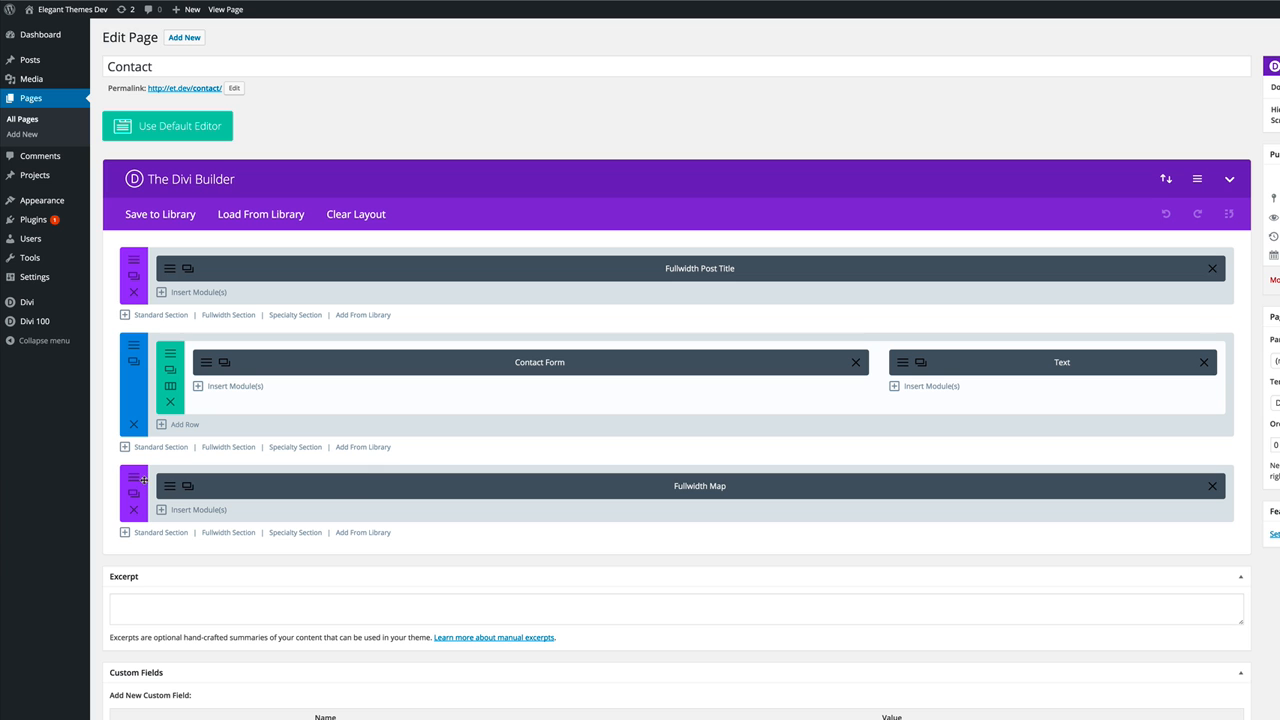
Step: Review the Fullwidth Map module's center address, save the module and view the updated Contact page
{"action": "left_click", "coordinate": [170, 489]}
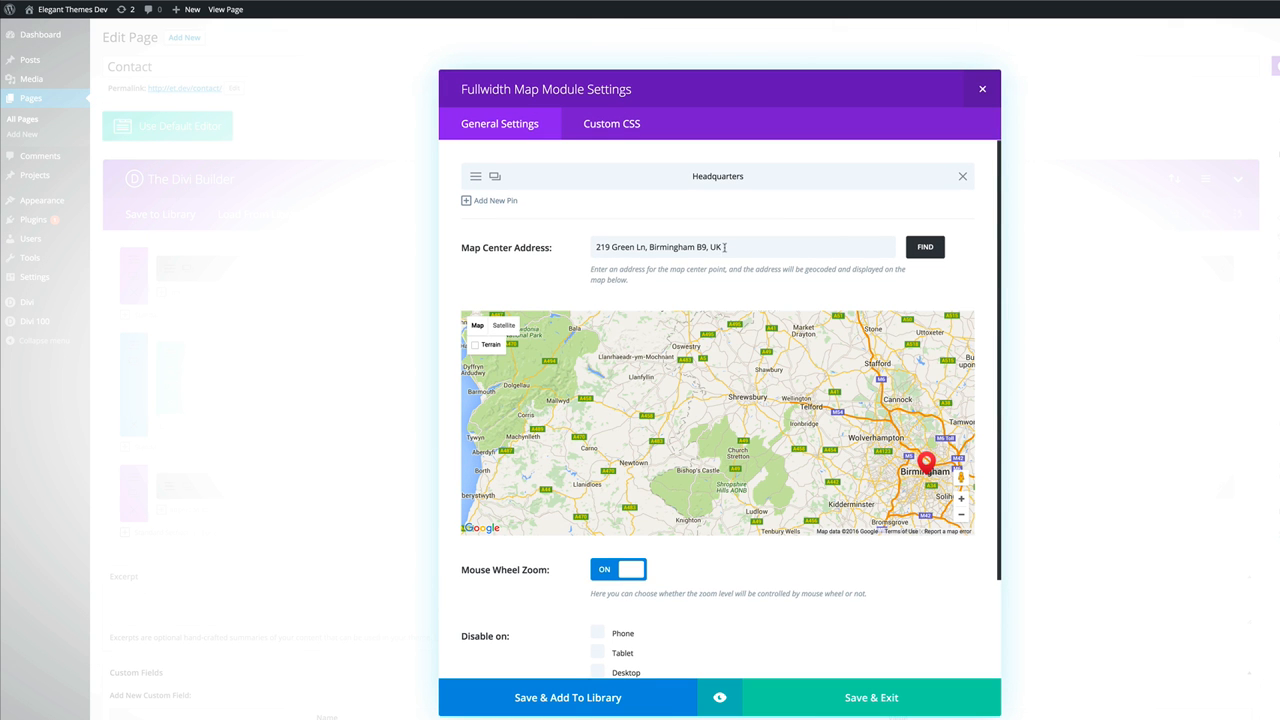
{"action": "left_click_drag", "start_coordinate": [725, 247], "coordinate": [599, 243]}
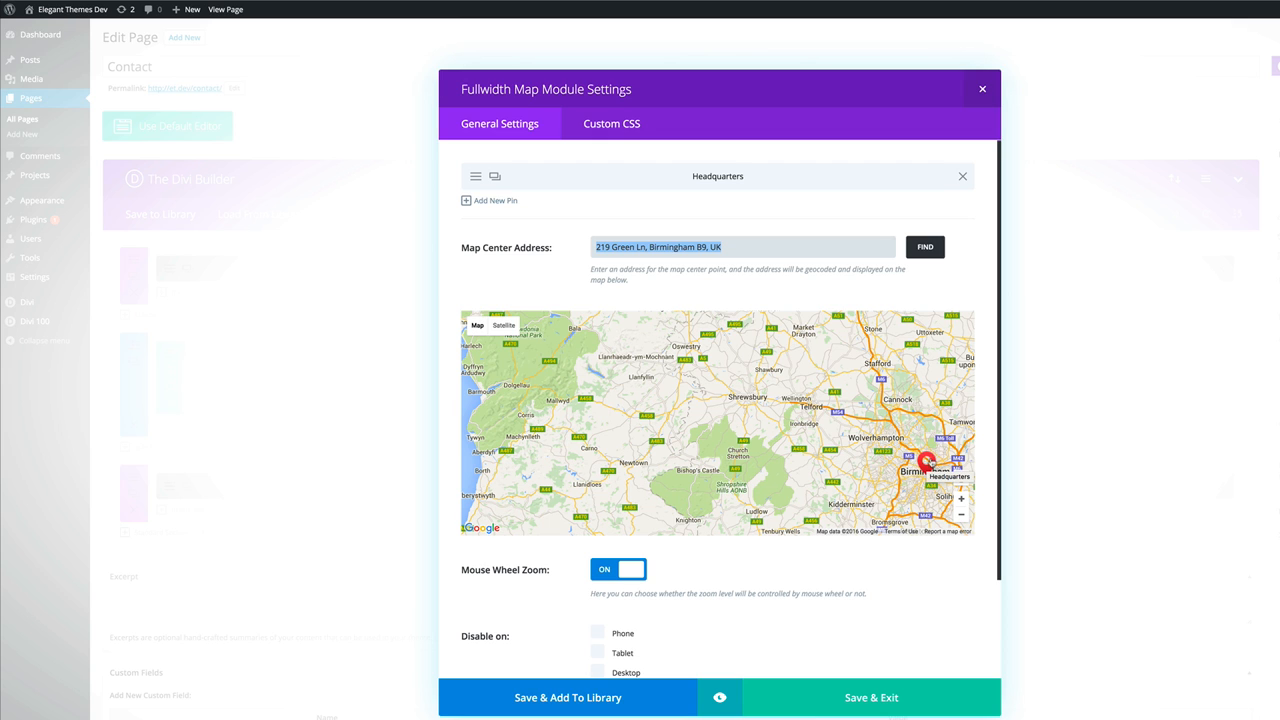
{"action": "left_click", "coordinate": [892, 701]}
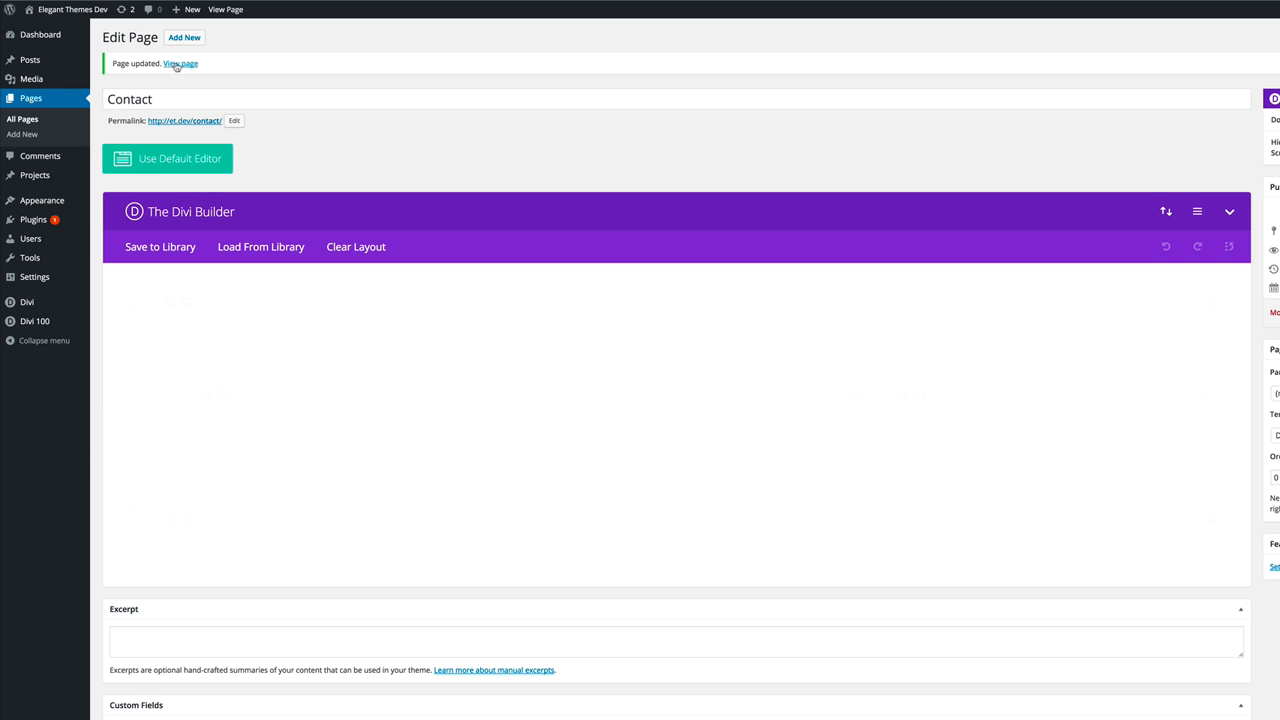
{"action": "left_click", "coordinate": [178, 64]}
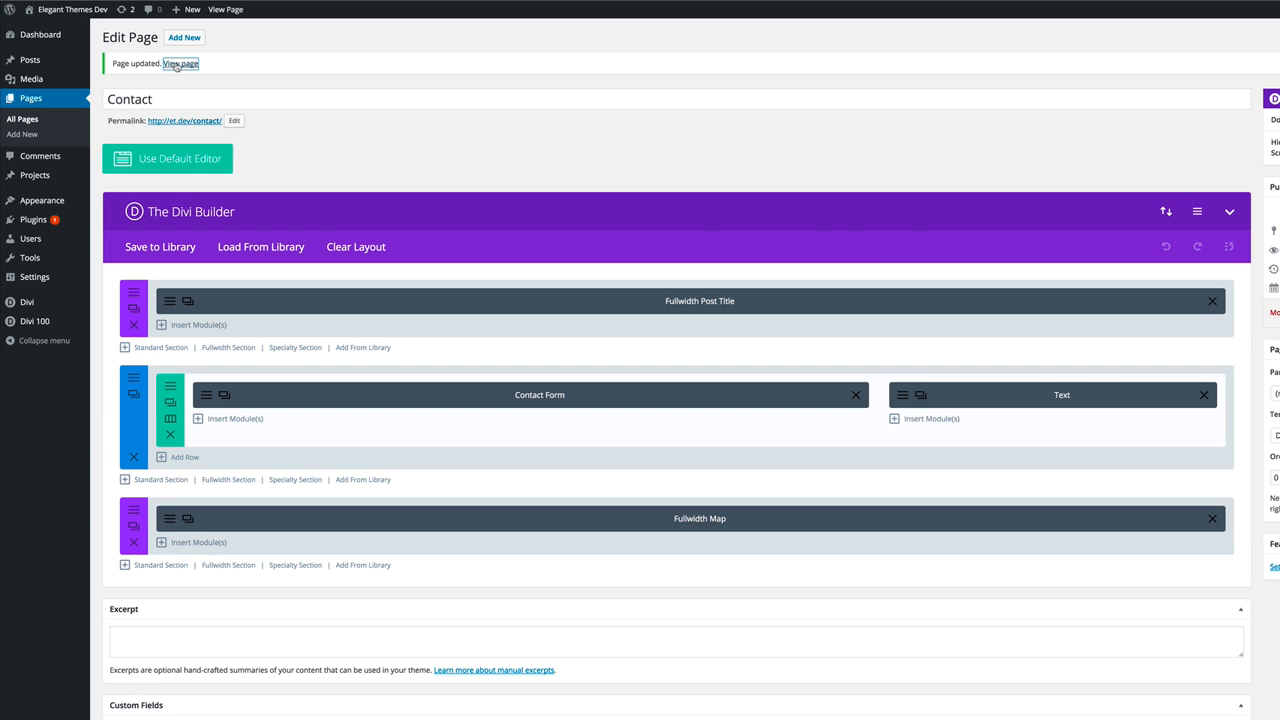